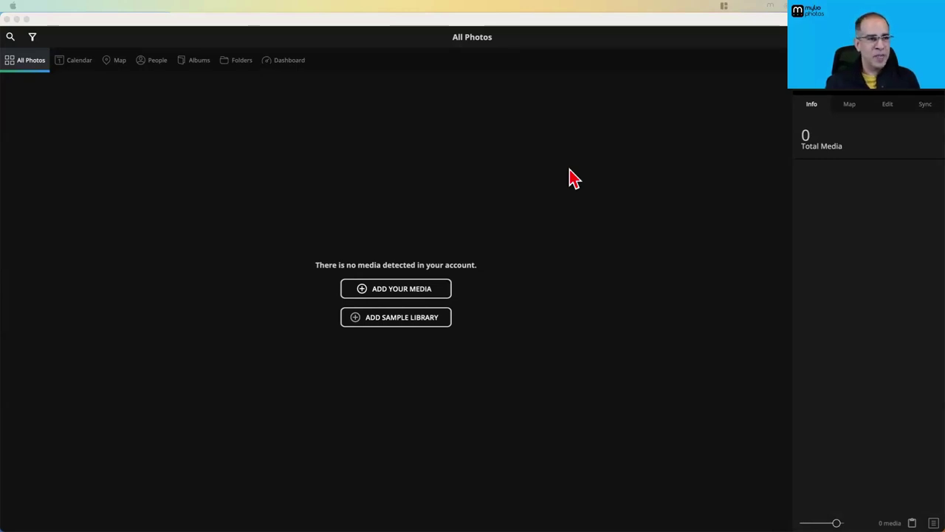
Browse the empty Calendar at decade level, then pan the Map to North America
click(77, 70)
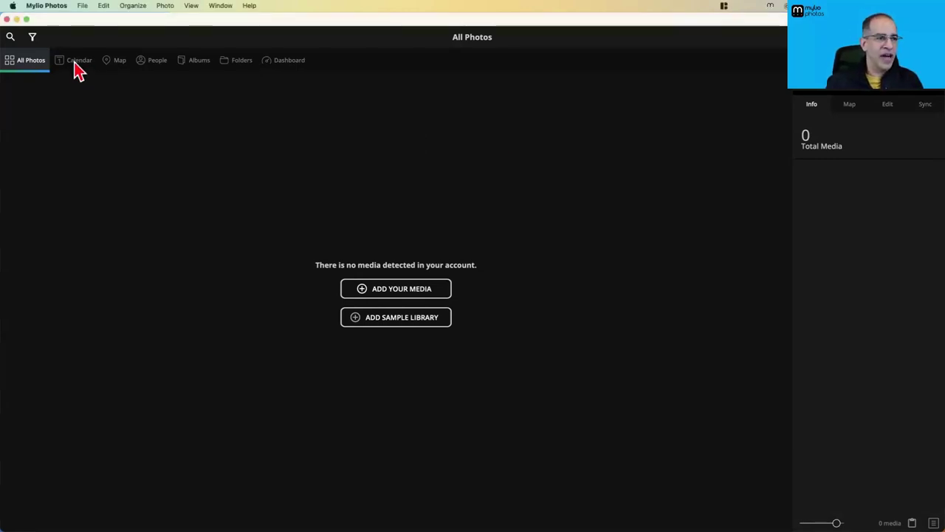
click(78, 71)
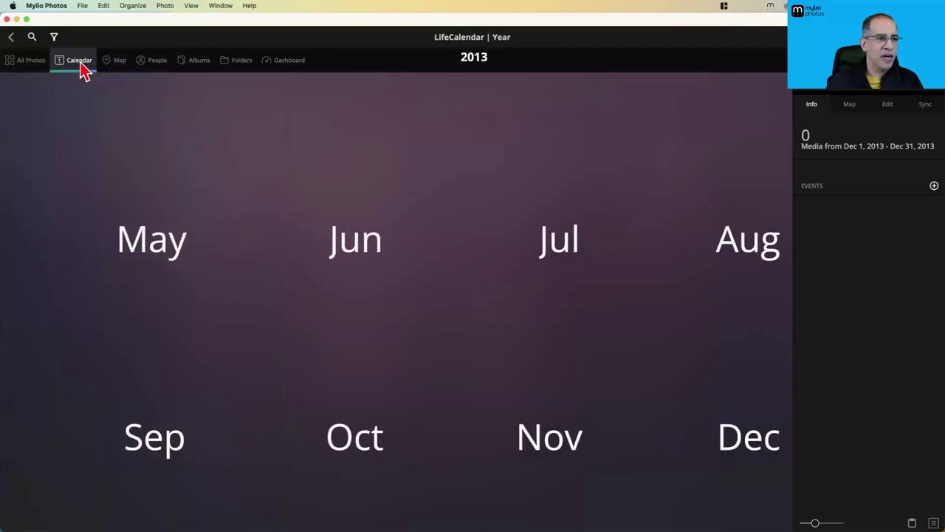
click(84, 70)
click(116, 62)
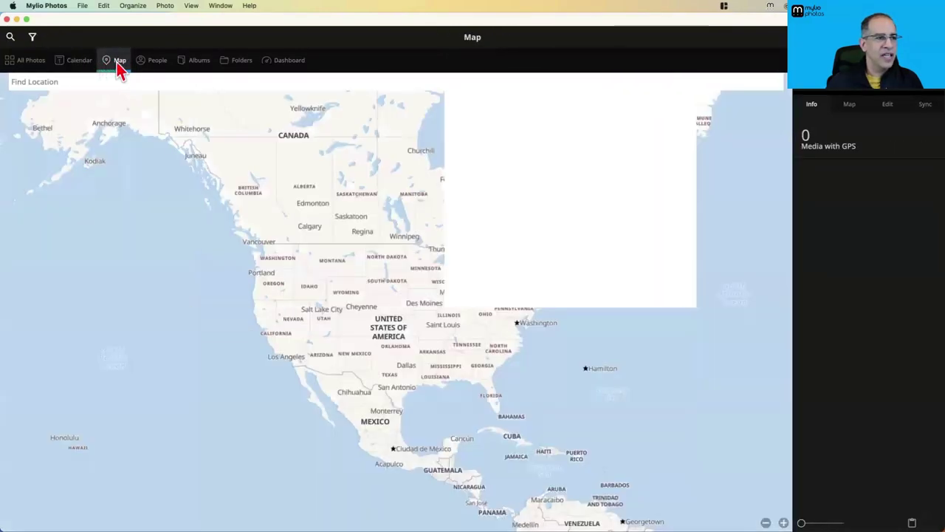
drag(375, 162, 331, 200)
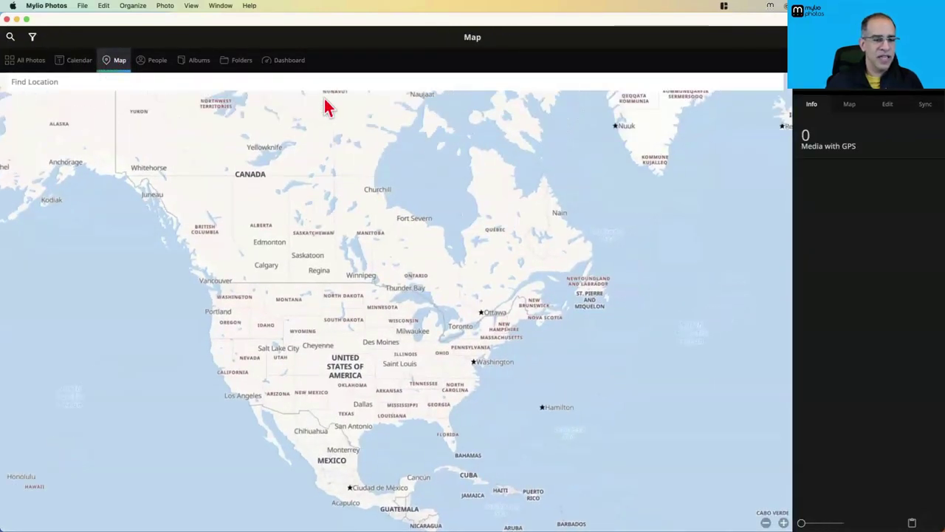
View the empty Folders, dismiss the Inbox welcome tip, and go to the Dashboard
click(239, 64)
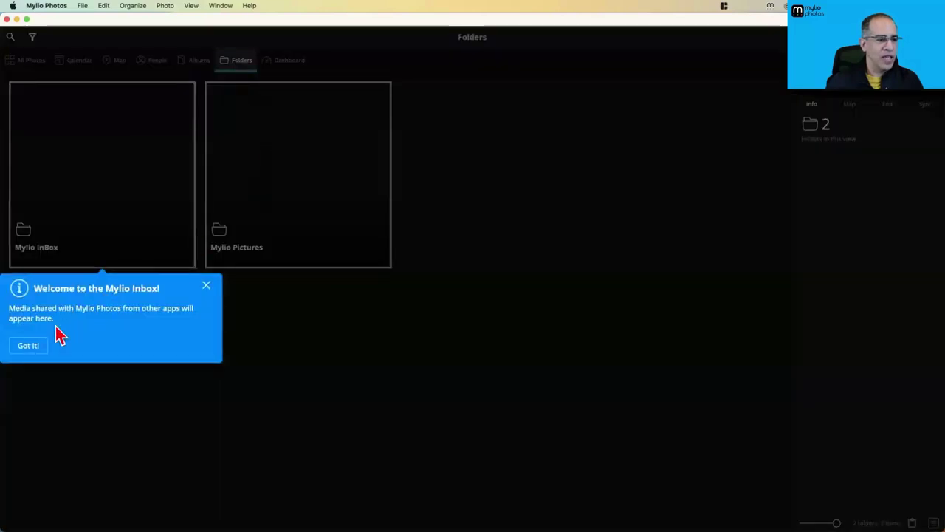
click(28, 346)
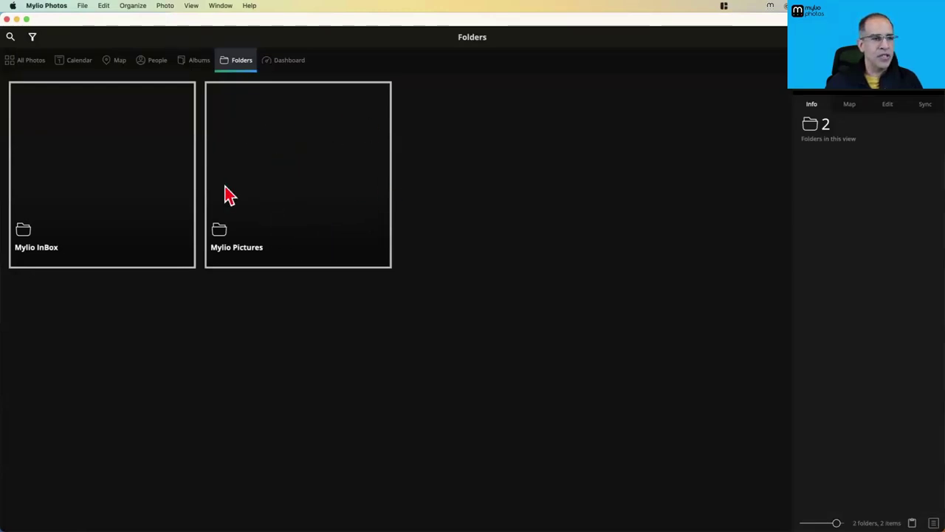
click(289, 64)
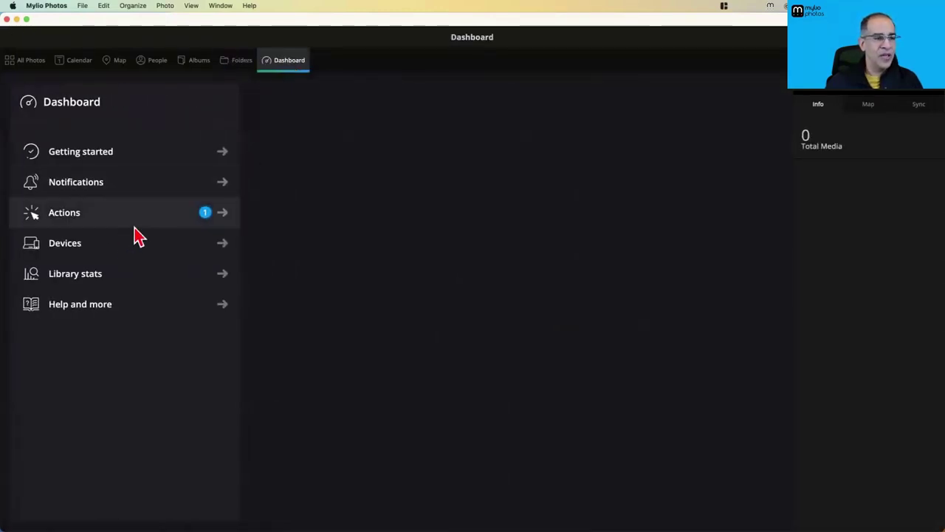
Open the Dashboard's Devices page, listing the Mac Studio as this device
click(102, 246)
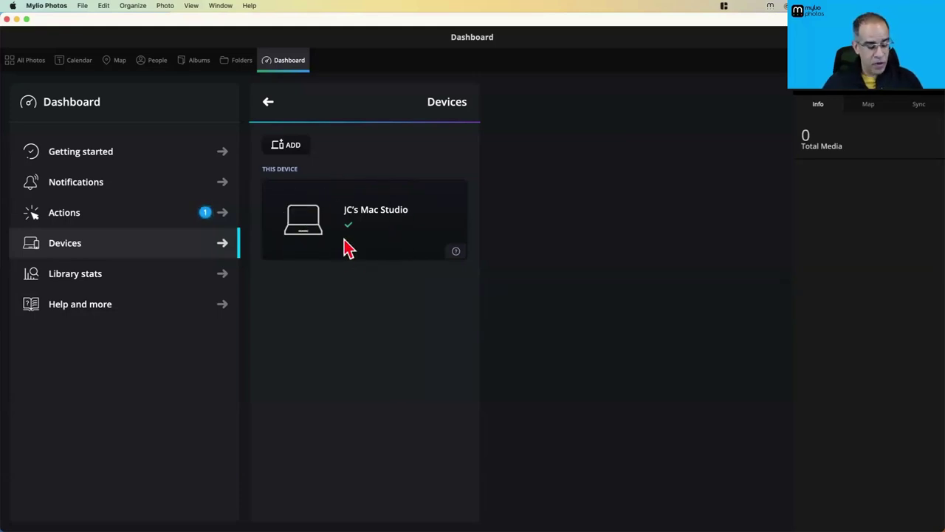
Open a new Finder window showing the demo home folder
key(super+Tab)
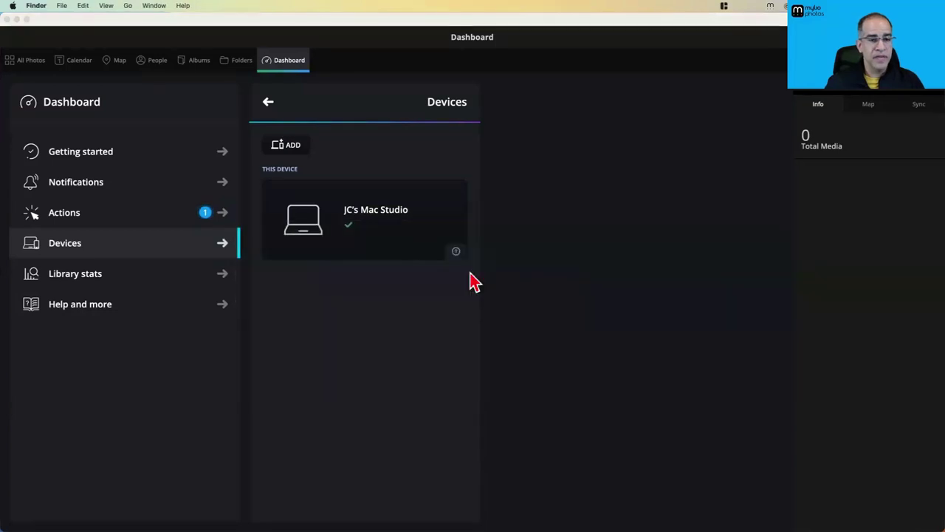
key(super+n)
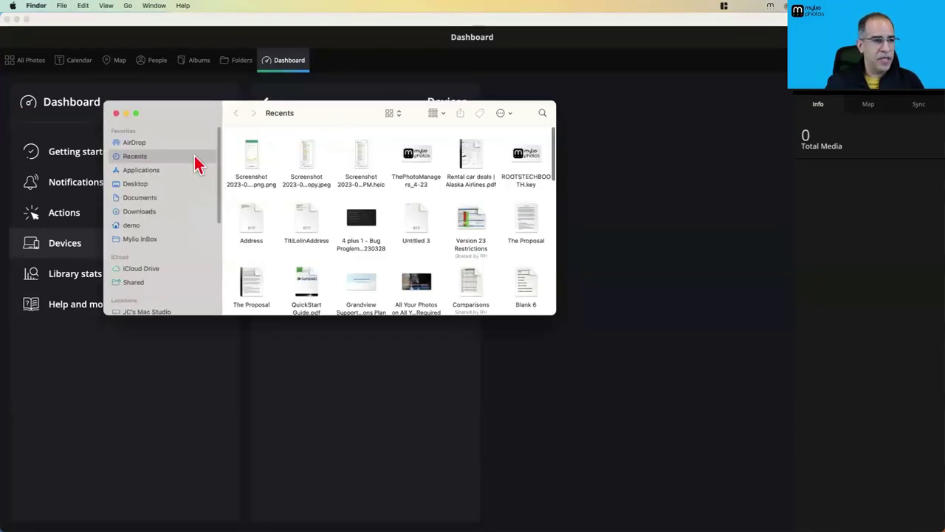
drag(399, 111, 454, 104)
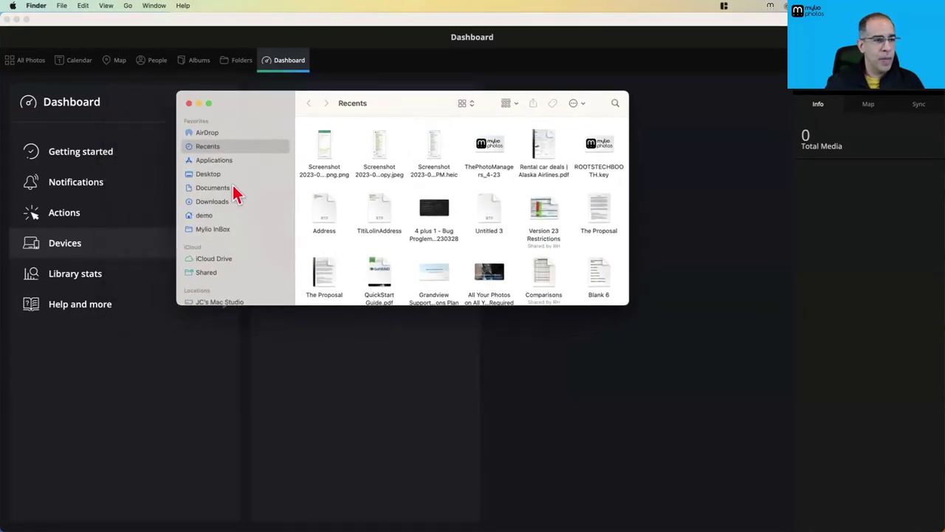
click(205, 218)
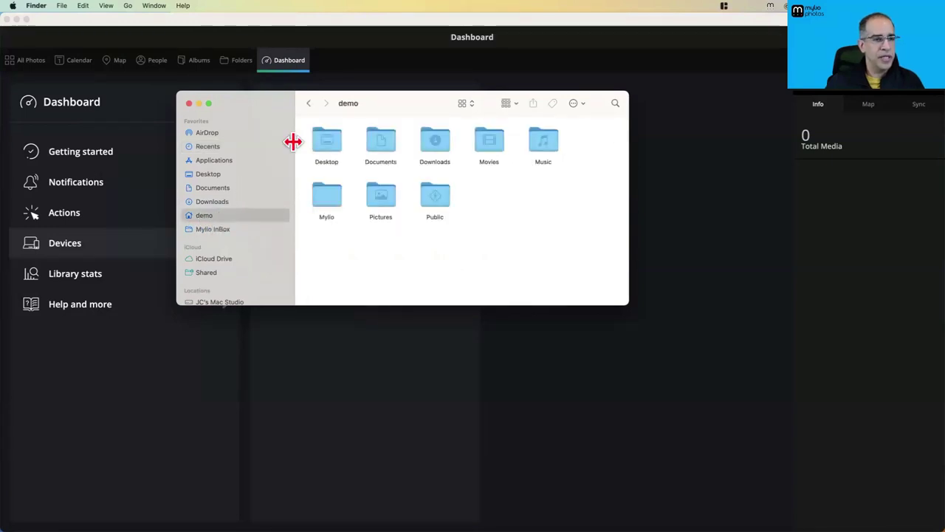
Show the home folder as a list and enlarge the Finder window
click(465, 104)
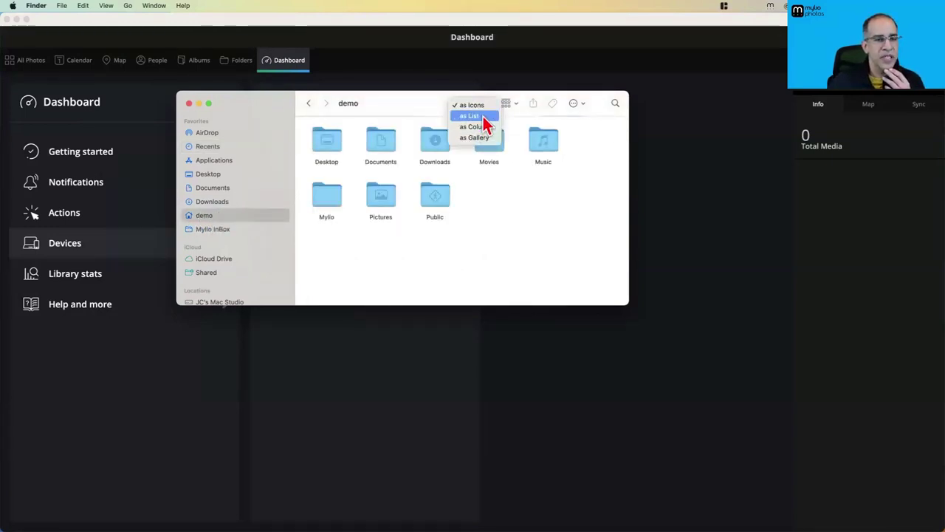
click(498, 166)
key(cmd+2)
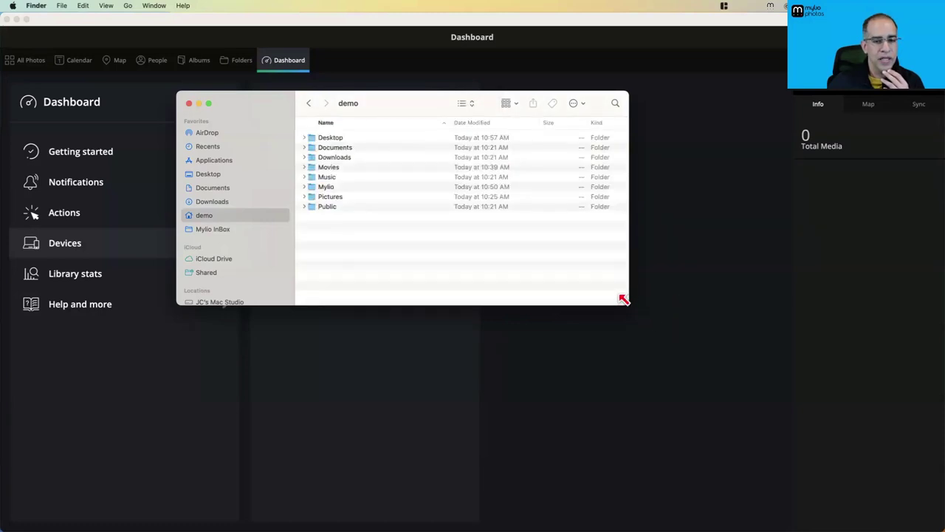
drag(627, 302, 687, 414)
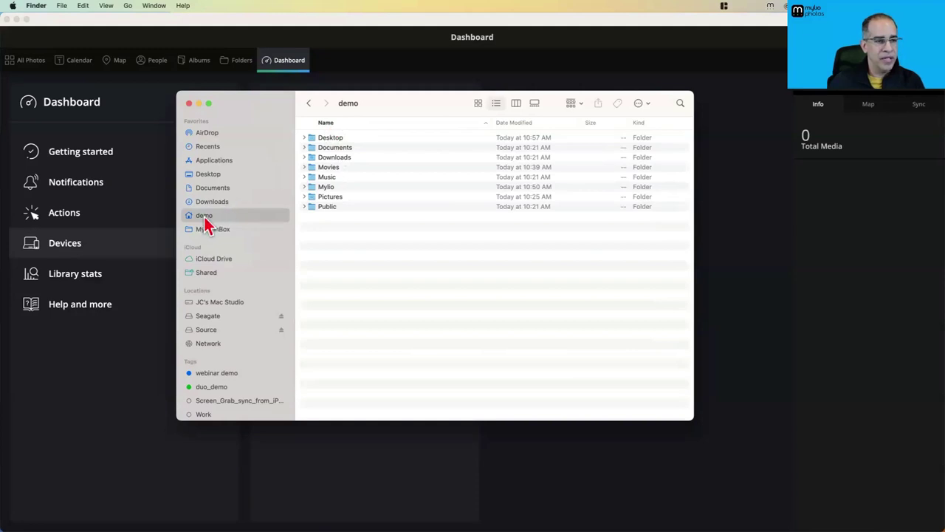
Expand the Mylio folder to reveal Generated Images.bundle, Mylio InBox and Mylio Pictures
click(315, 189)
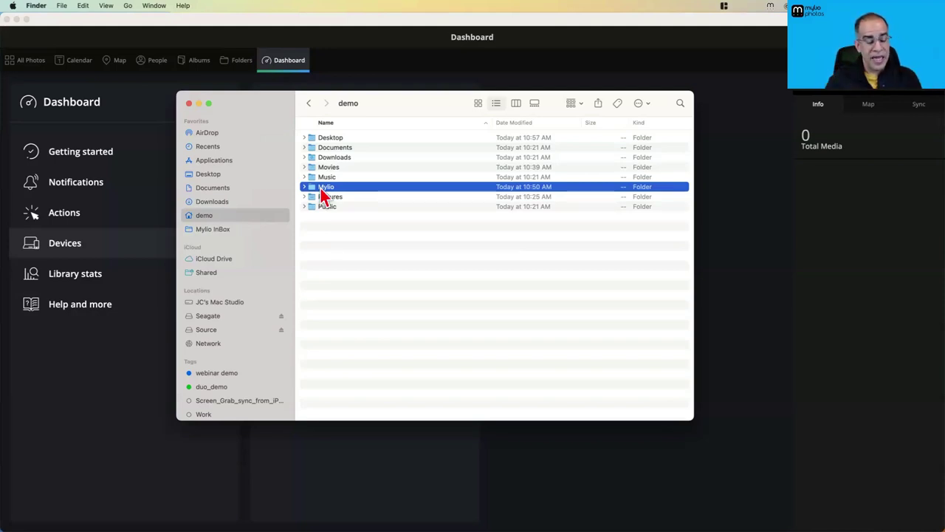
drag(424, 122, 480, 99)
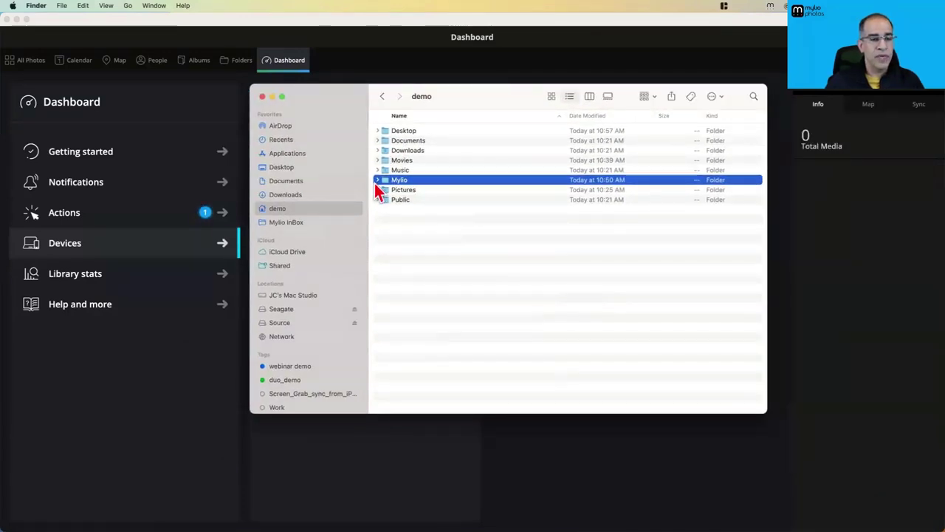
click(379, 182)
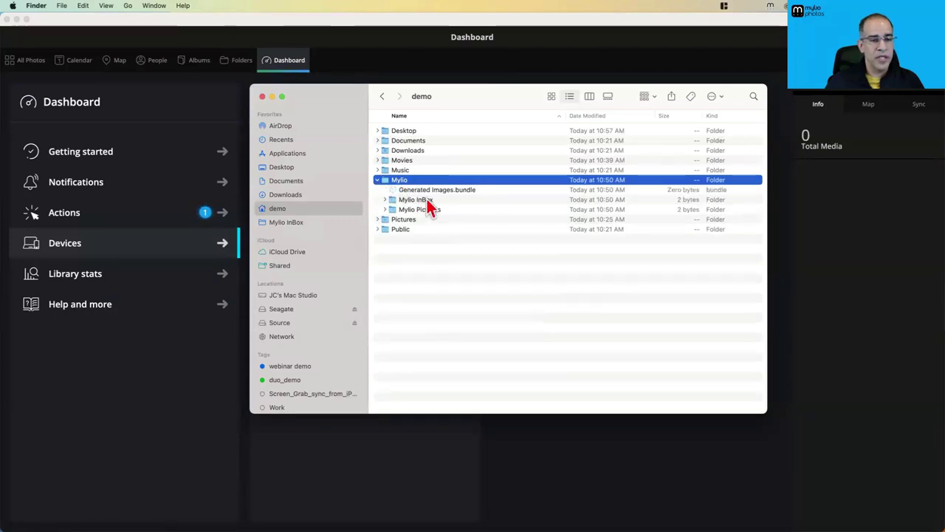
click(832, 246)
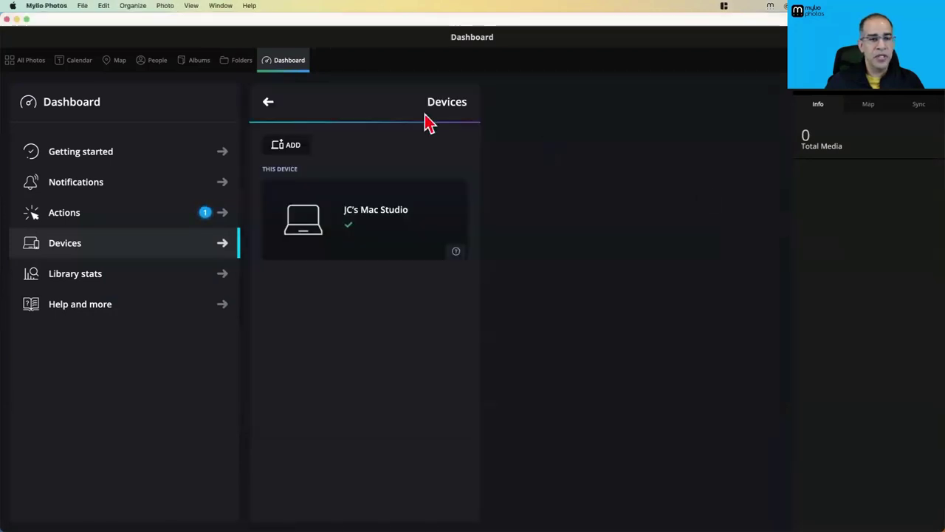
click(241, 62)
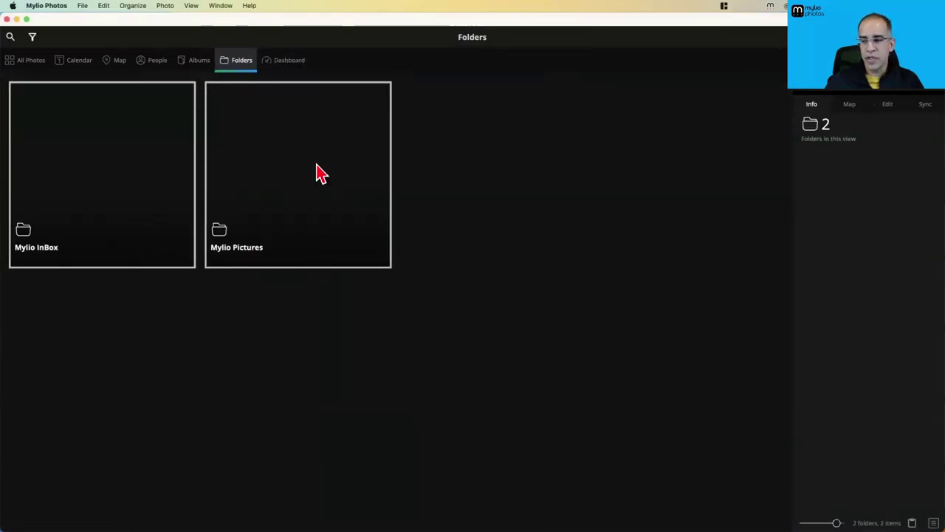
click(31, 64)
key(super+Tab)
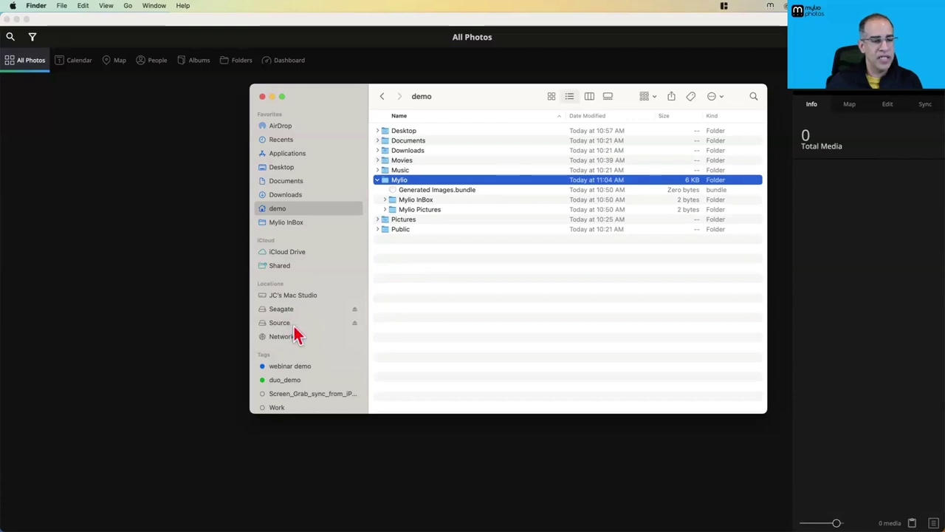
click(319, 239)
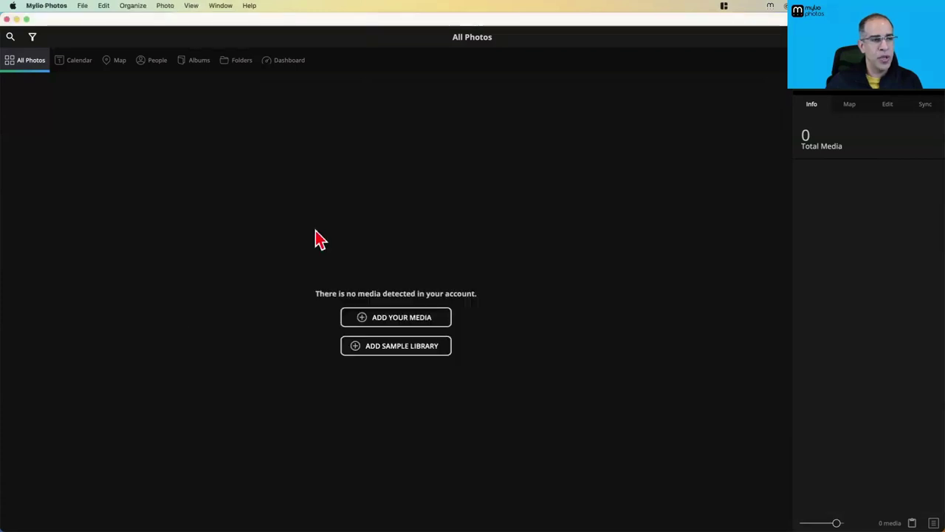
click(283, 64)
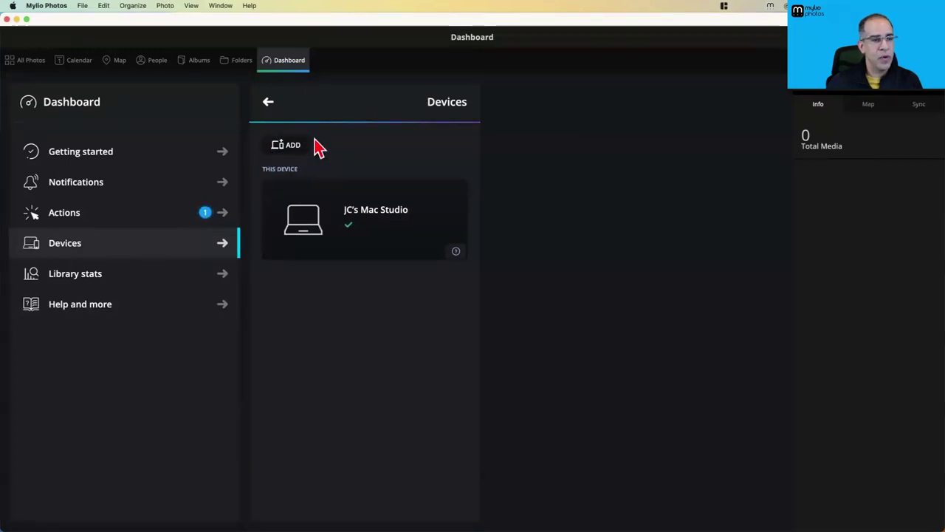
Add the Seagate external drive as a Vault under Drives & Clouds and view its details
click(288, 147)
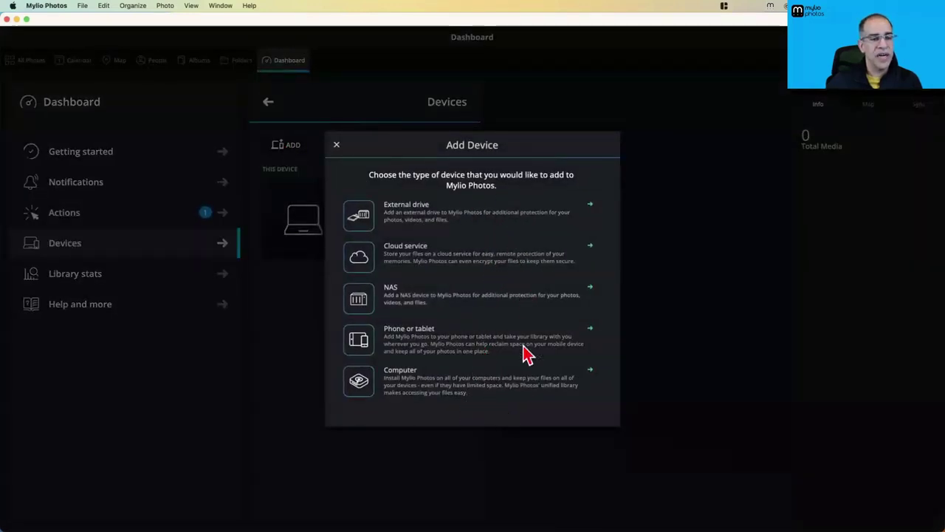
click(413, 220)
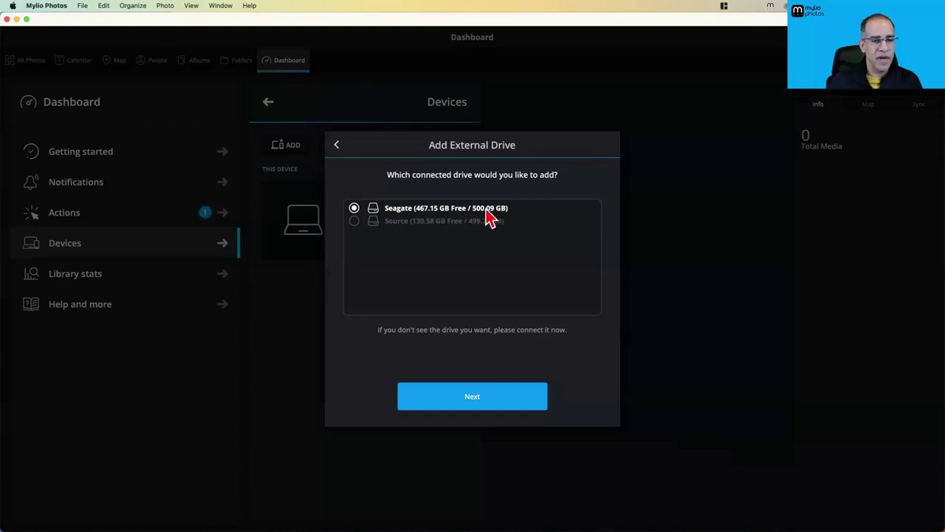
click(476, 398)
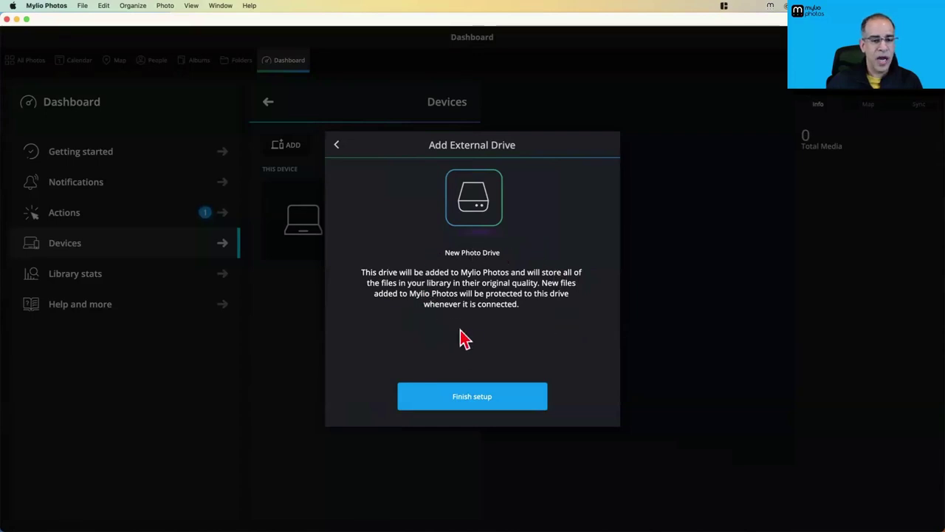
click(480, 408)
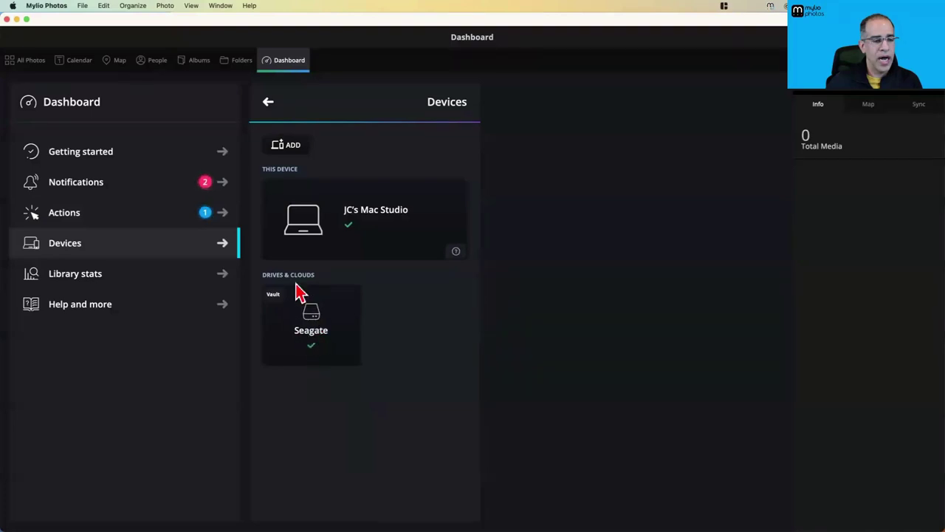
click(317, 326)
click(589, 330)
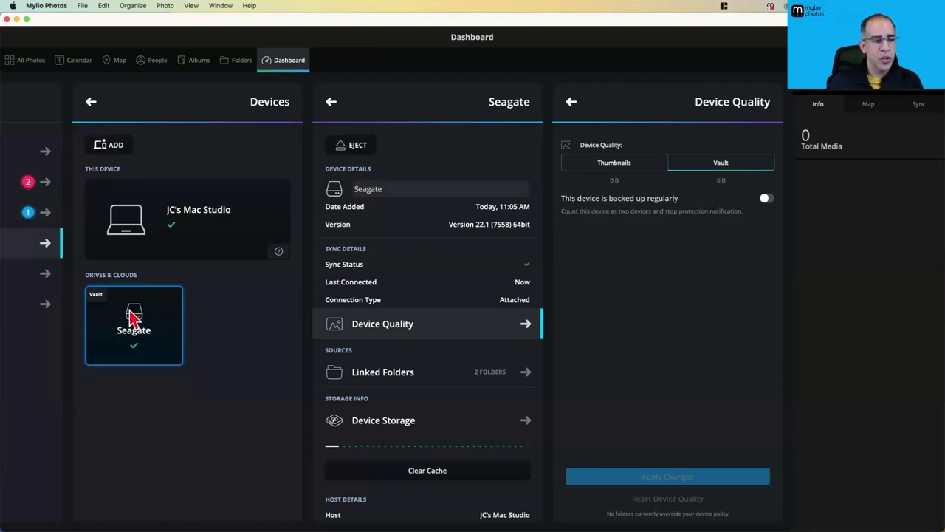
click(159, 237)
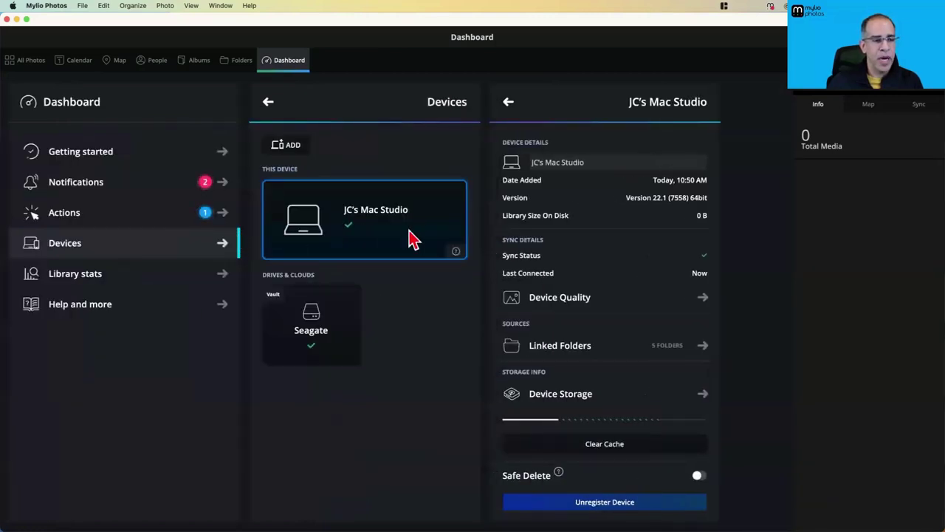
click(553, 302)
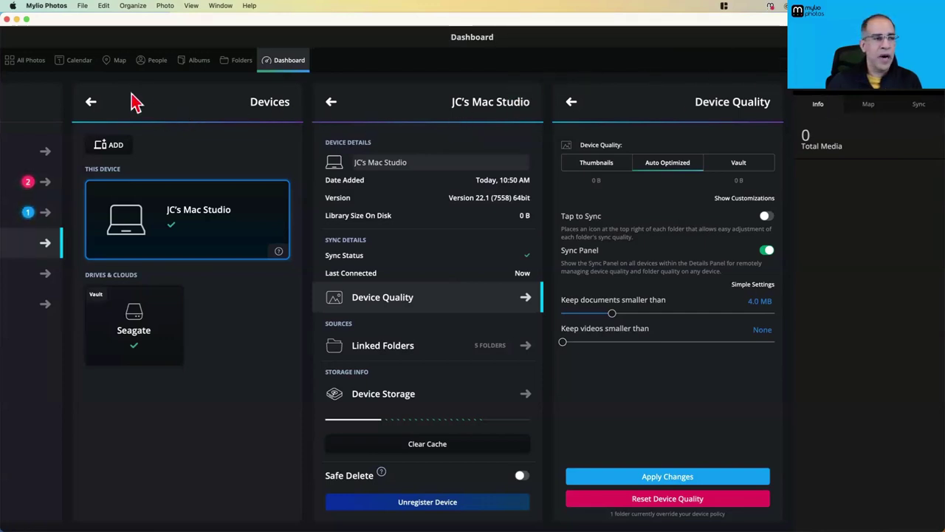
Return to the Dashboard list and open Actions to show the add-media choices
click(91, 102)
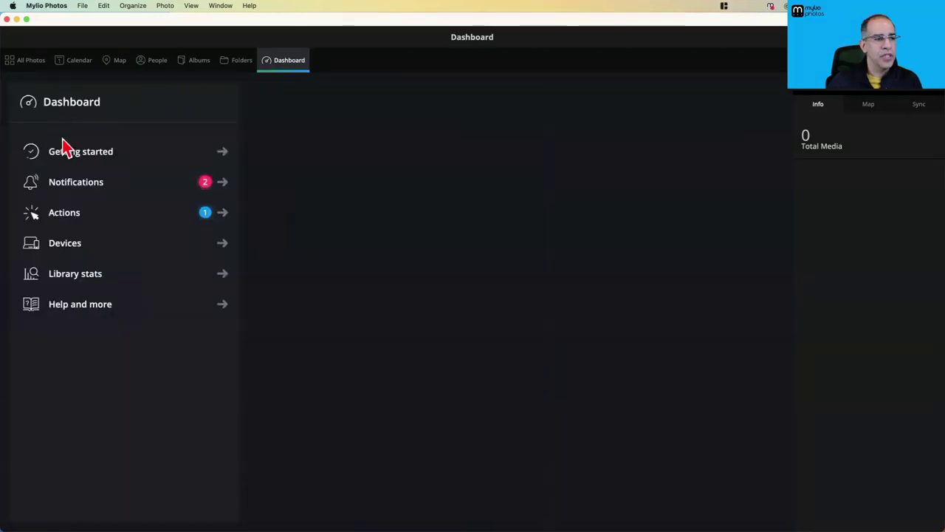
click(64, 218)
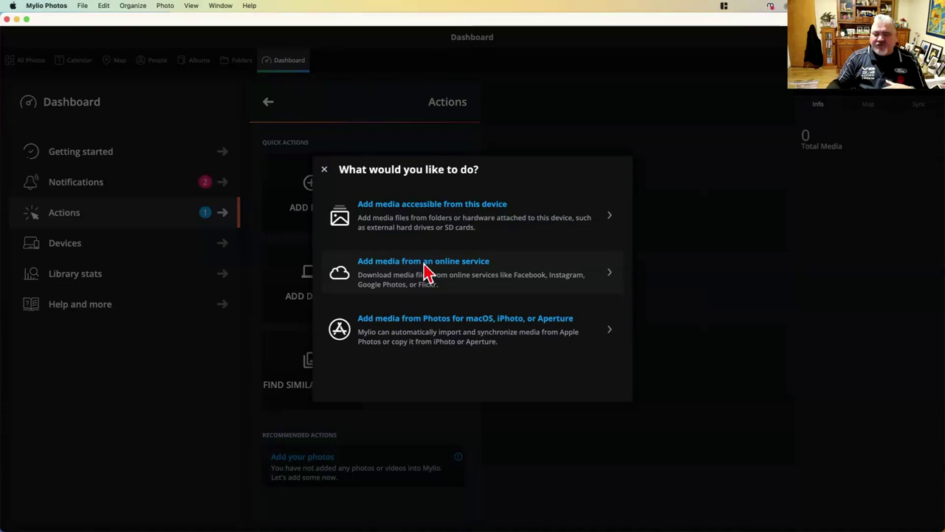
List the online import services, scrolling to show Instagram, Facebook, Google Photos Library and Flickr
click(426, 271)
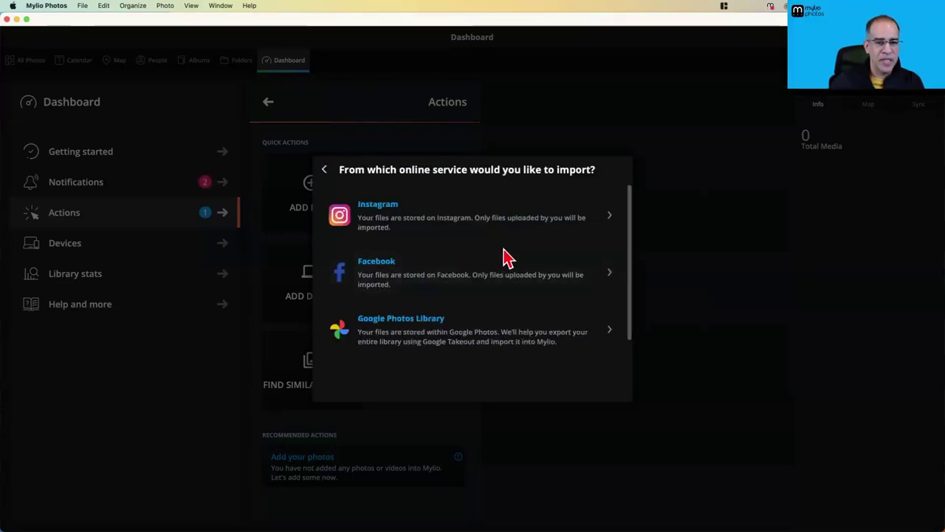
click(324, 169)
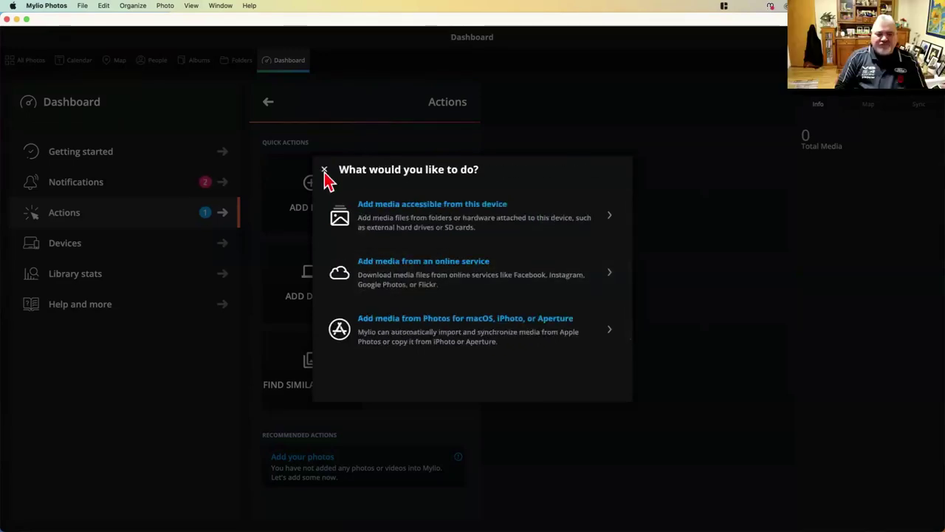
click(419, 269)
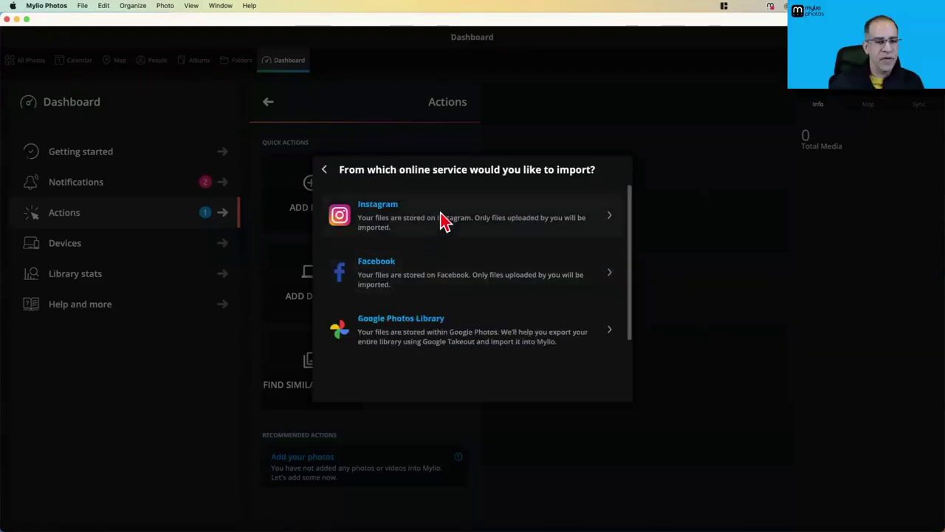
drag(631, 230, 630, 200)
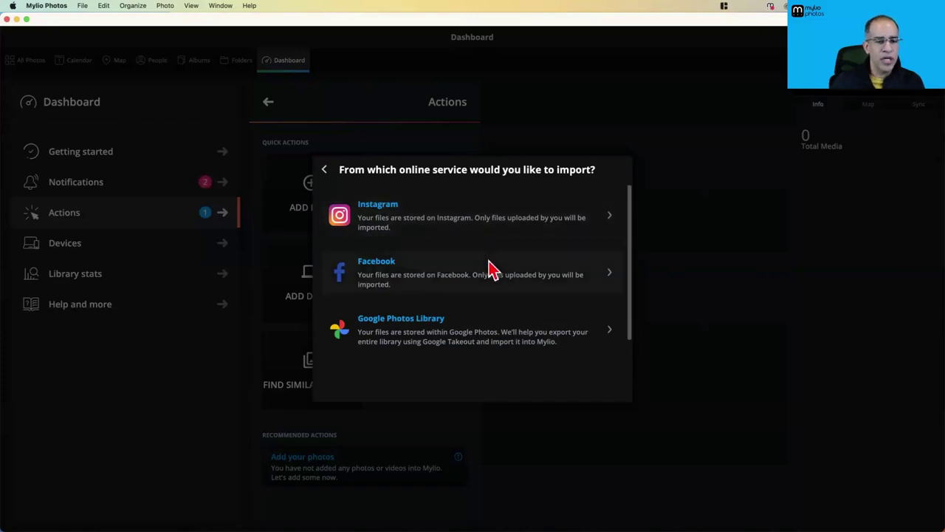
scroll(491, 270, down, 2)
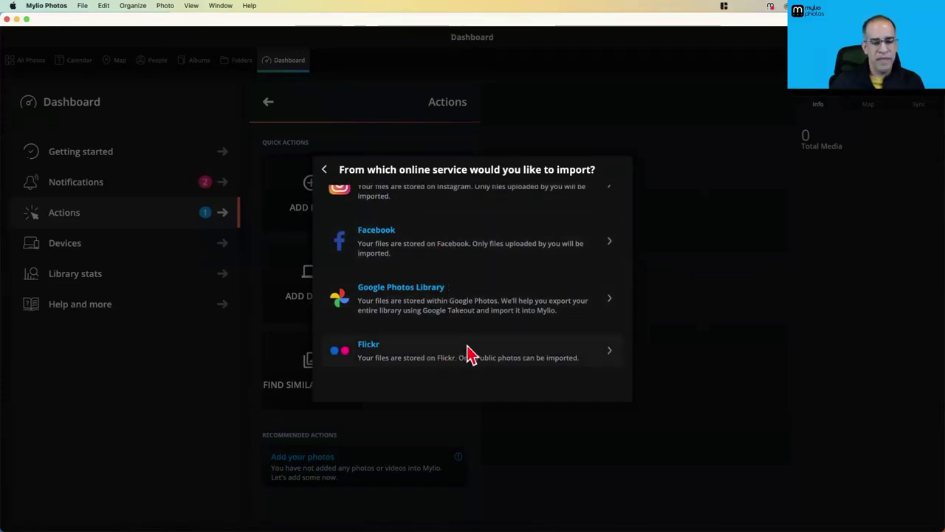
scroll(477, 321, up, 2)
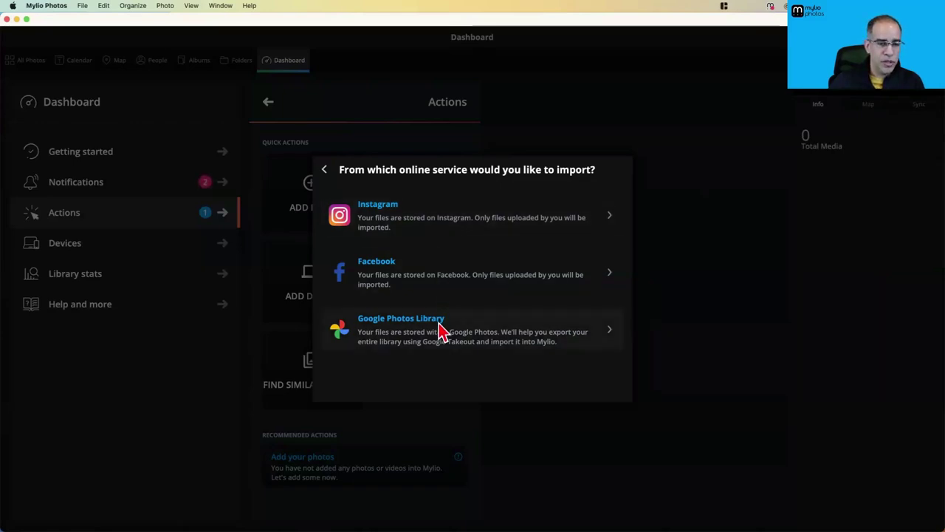
scroll(438, 331, down, 2)
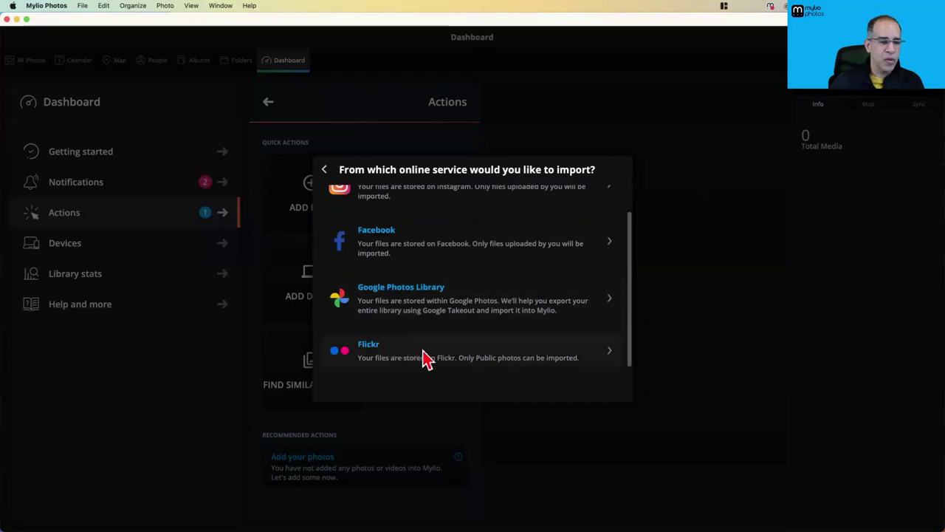
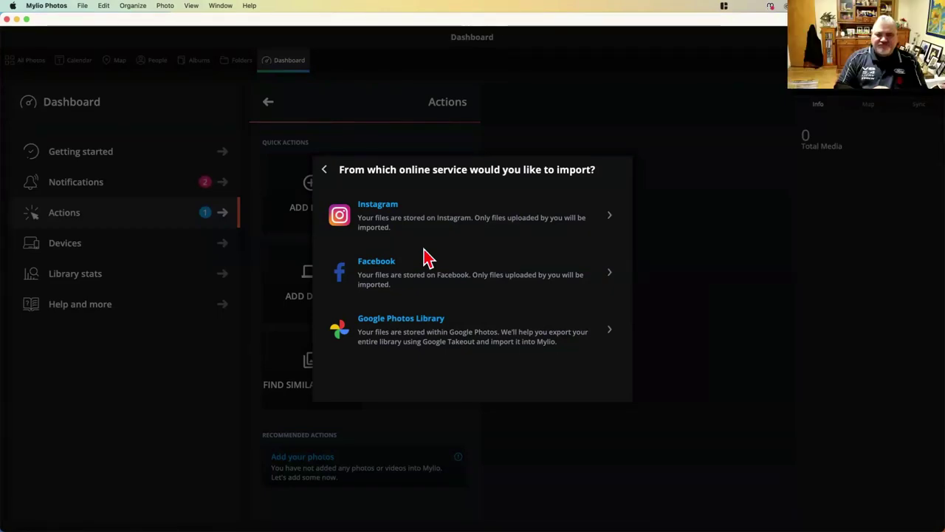
Start importing from Instagram and reposition the Instagram login window
click(406, 220)
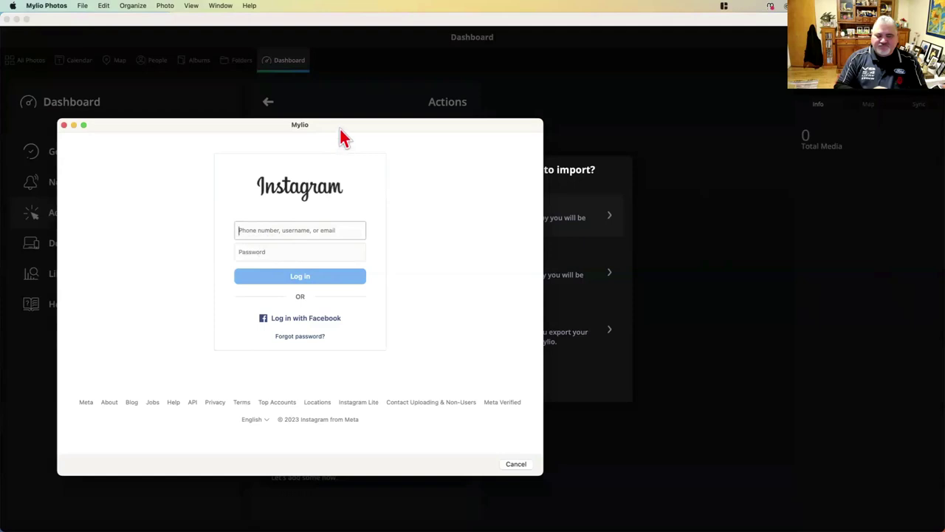
drag(341, 129, 374, 118)
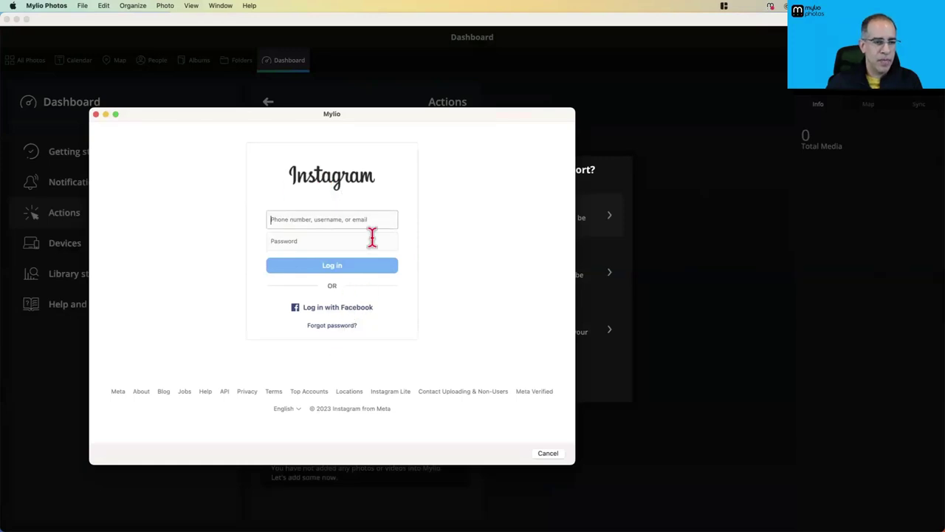
Close the Instagram login window and scroll the online services list down to Flickr
click(96, 115)
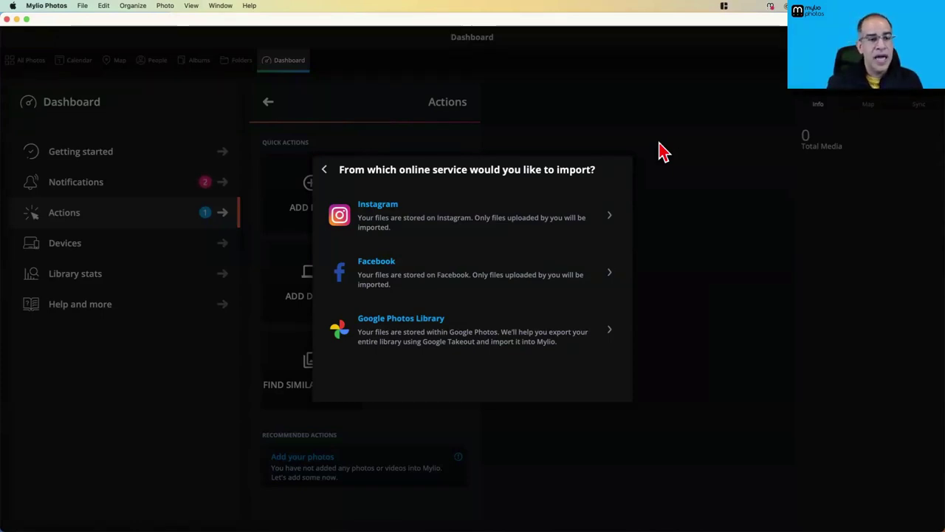
scroll(483, 323, down, 2)
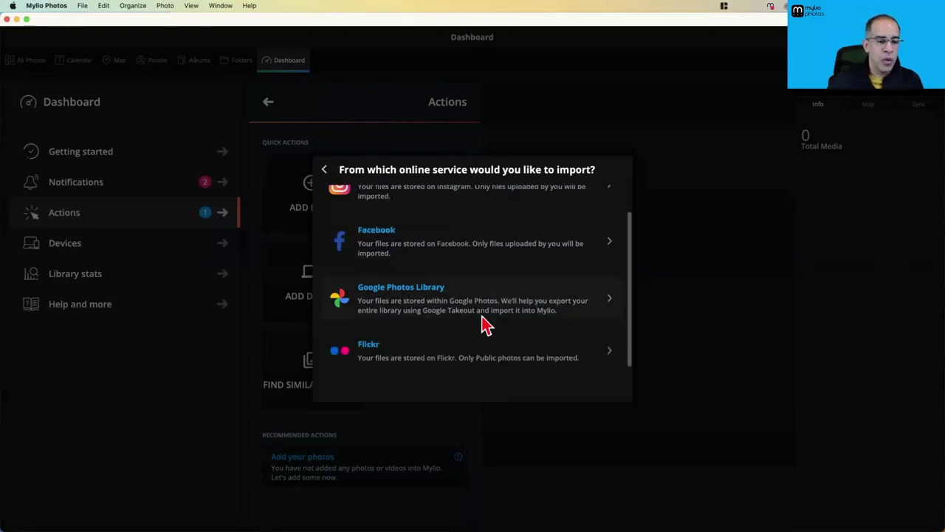
scroll(494, 262, up, 2)
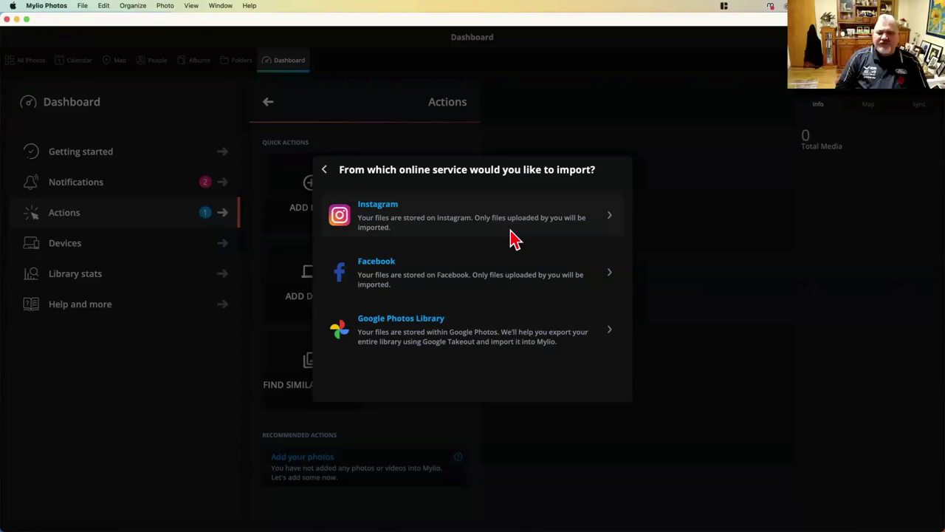
scroll(507, 260, down, 2)
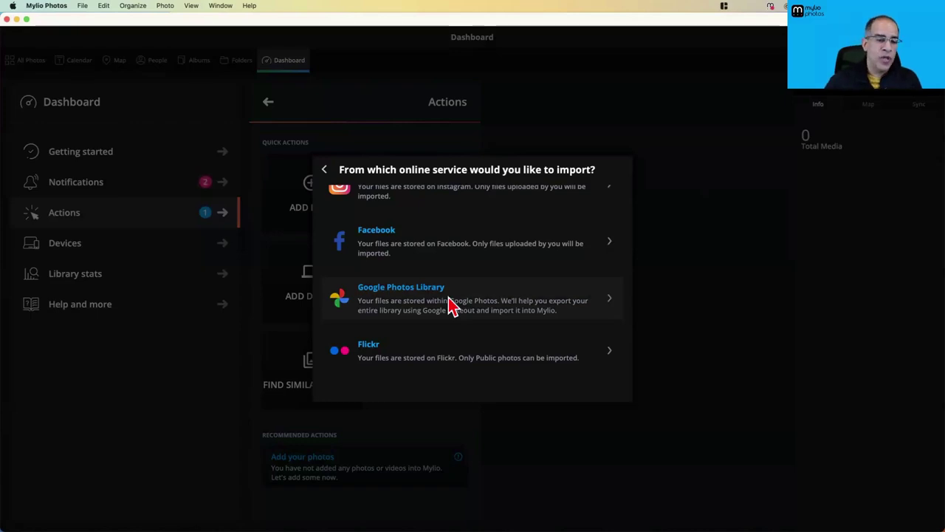
Choose the Google Photos Library import and open its Google Takeout help page in Safari
click(450, 304)
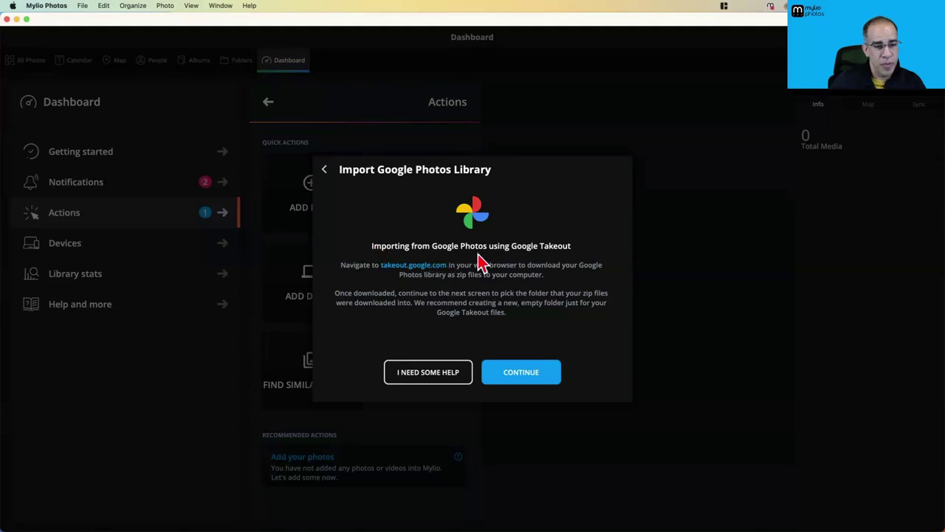
click(428, 376)
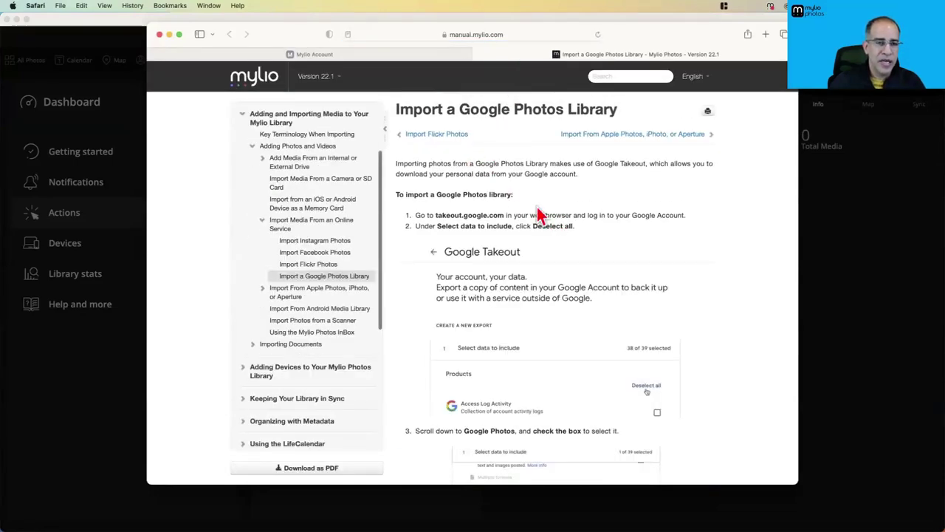
Read down the manual to Takeout steps 4 and 5, then switch to Google Chrome
scroll(559, 245, down, 3)
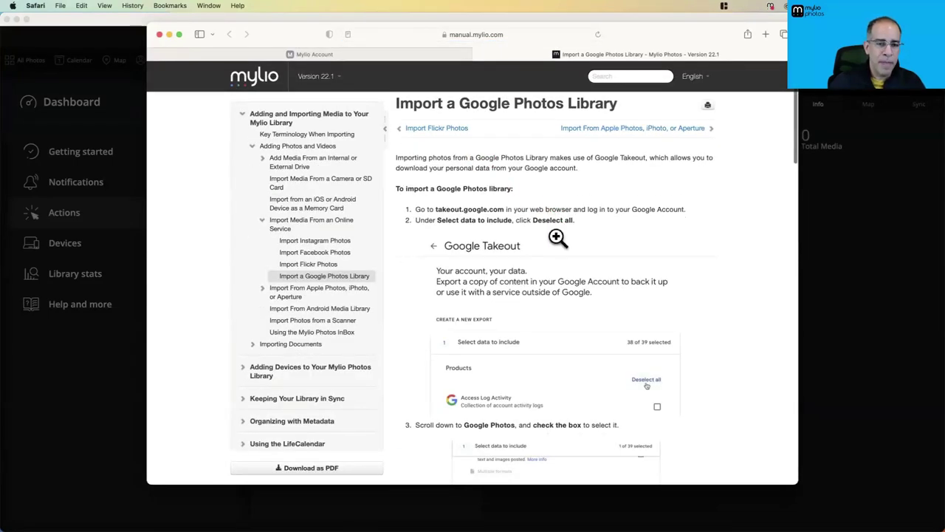
scroll(665, 247, down, 5)
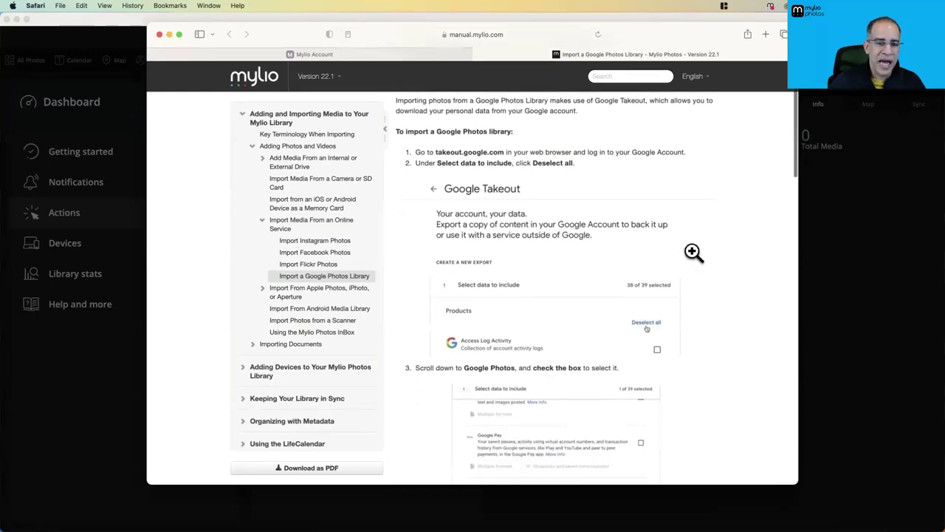
scroll(702, 253, down, 5)
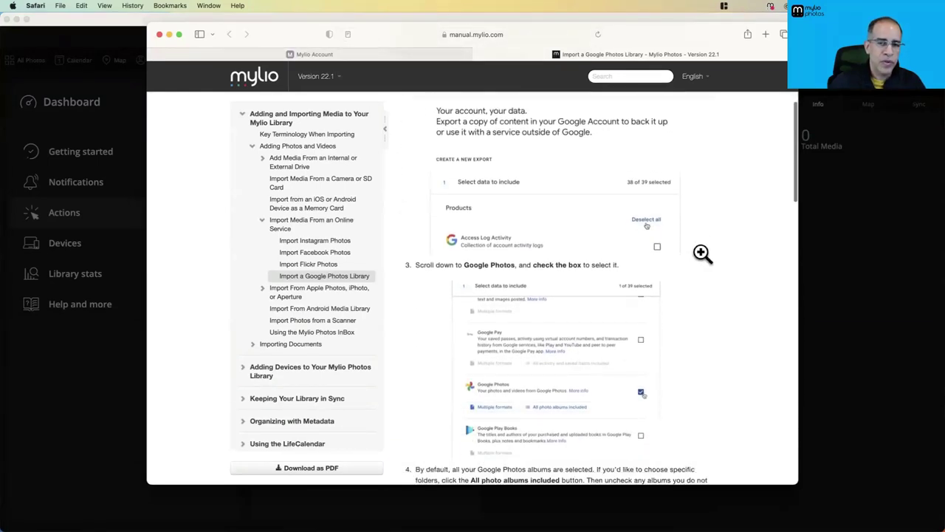
scroll(705, 262, down, 5)
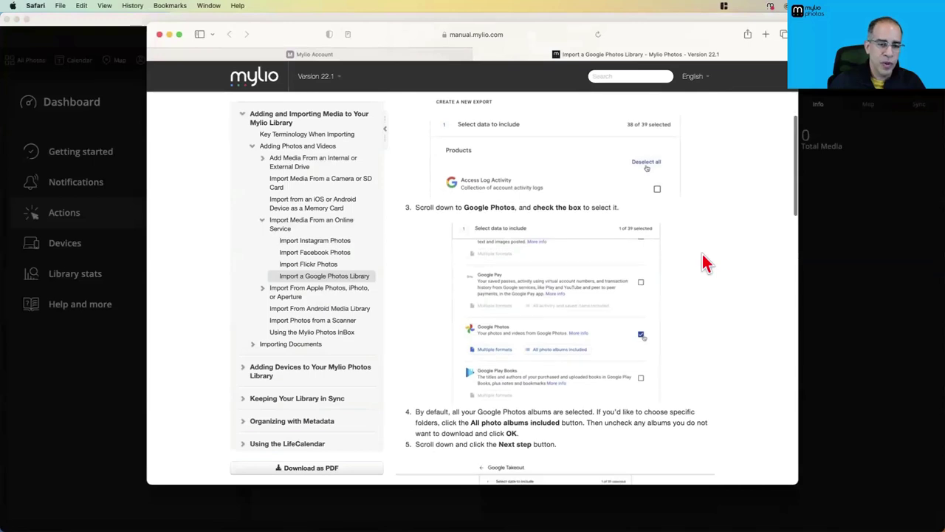
scroll(705, 262, down, 5)
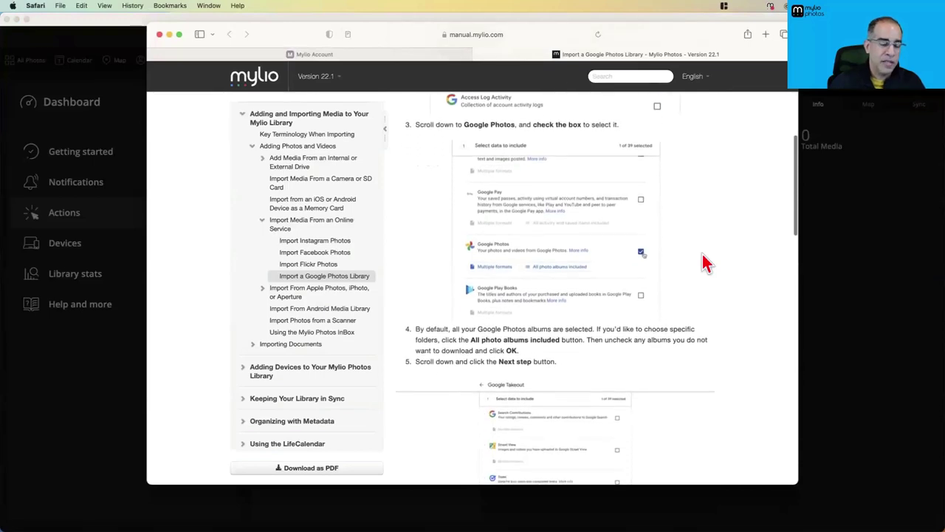
key(super+Tab)
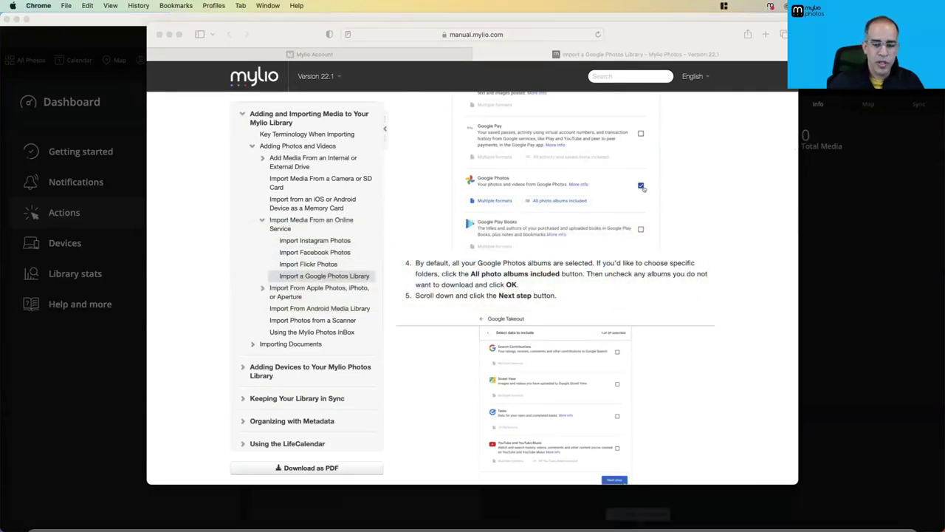
click(721, 509)
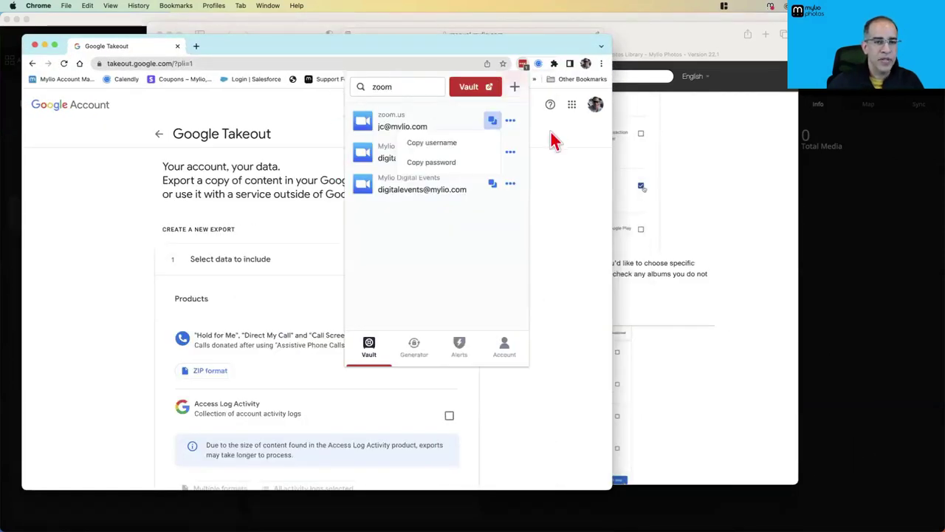
click(521, 66)
double_click(453, 52)
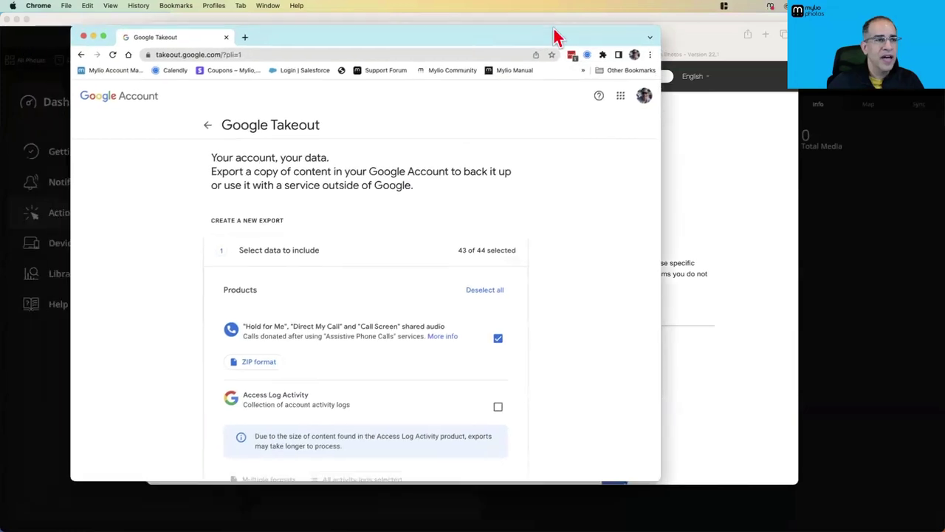
scroll(468, 313, down, 5)
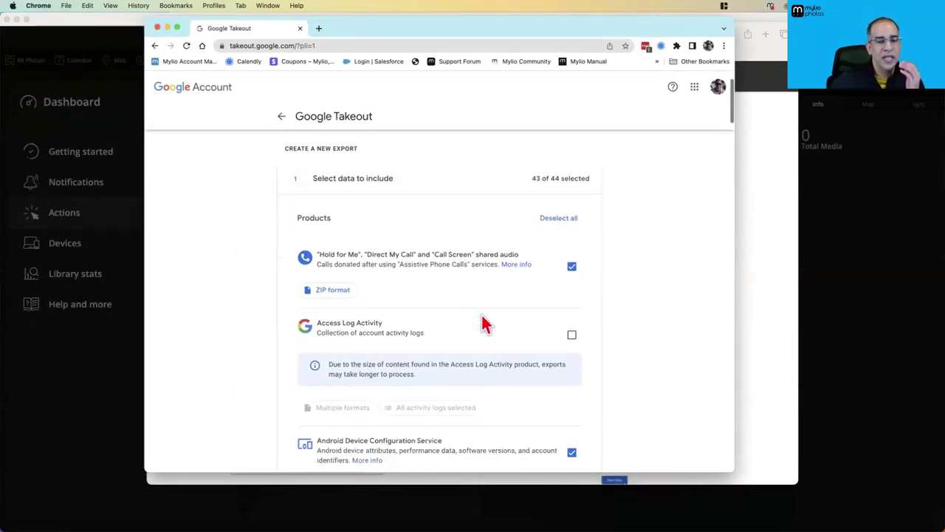
scroll(407, 305, down, 5)
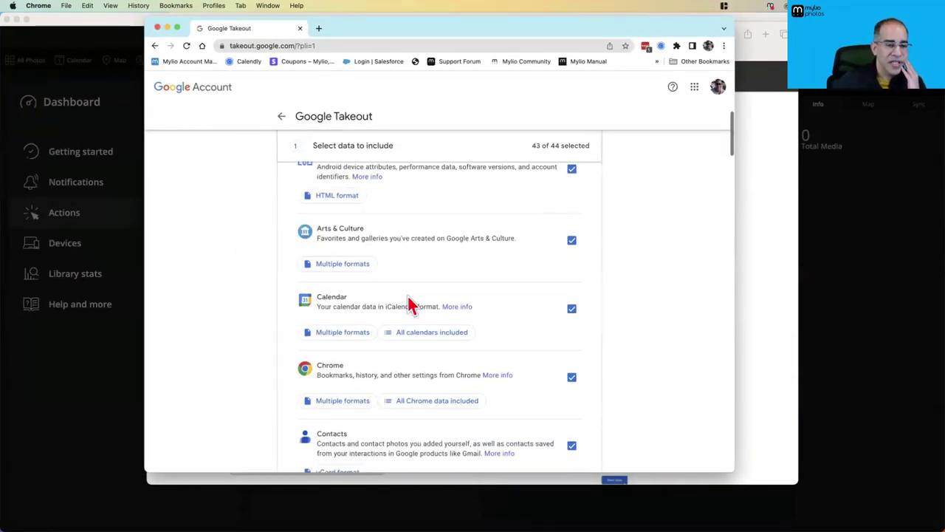
scroll(418, 307, down, 5)
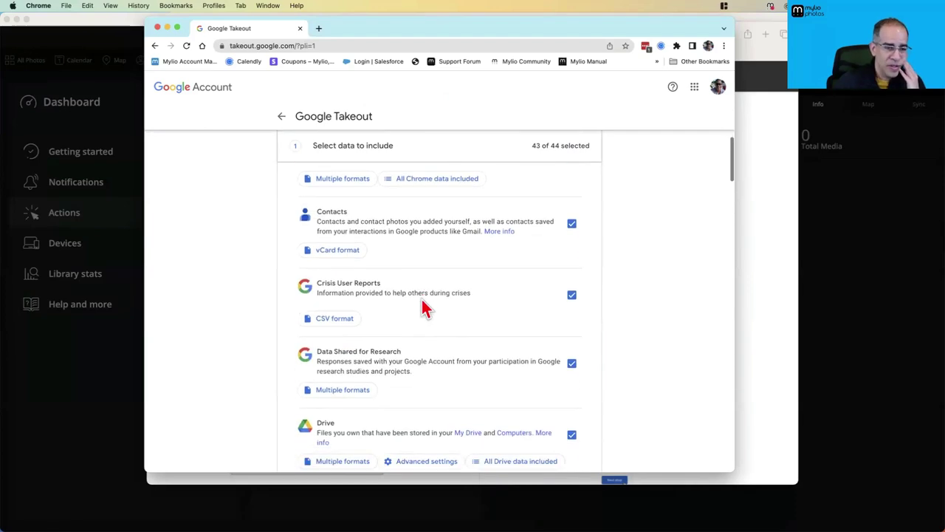
scroll(458, 295, down, 3)
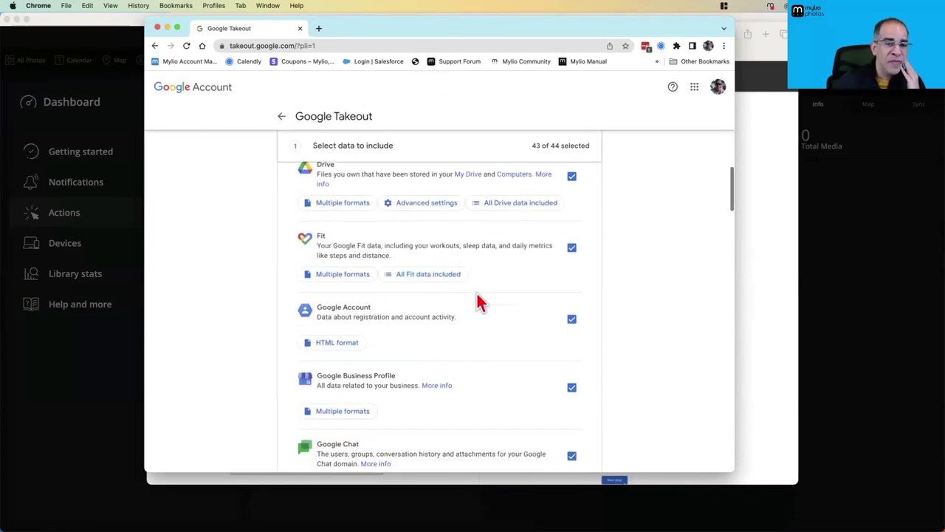
scroll(478, 303, down, 4)
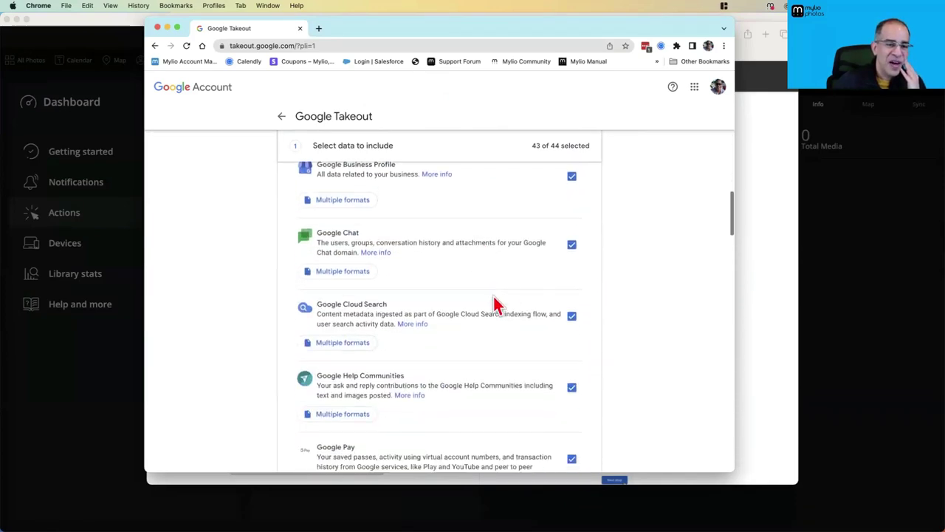
scroll(569, 325, down, 2)
scroll(502, 333, down, 6)
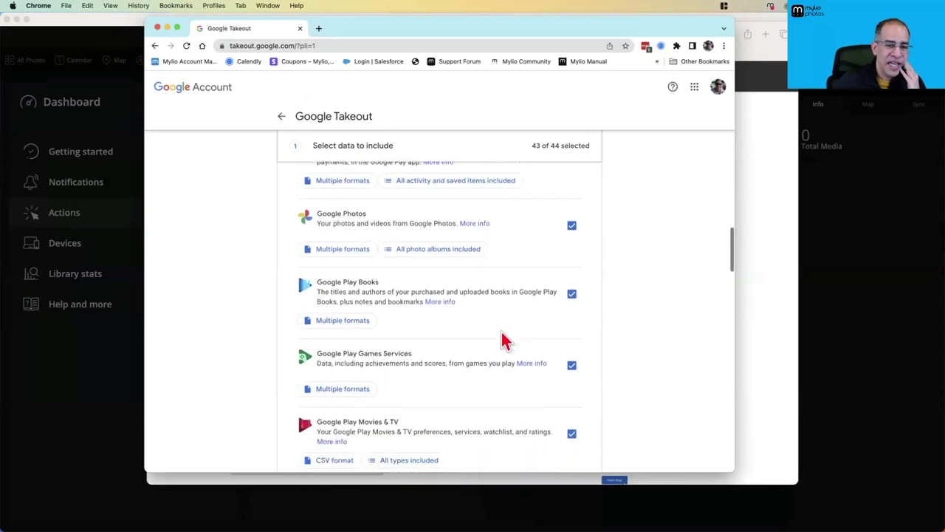
scroll(507, 338, up, 3)
scroll(507, 338, up, 10)
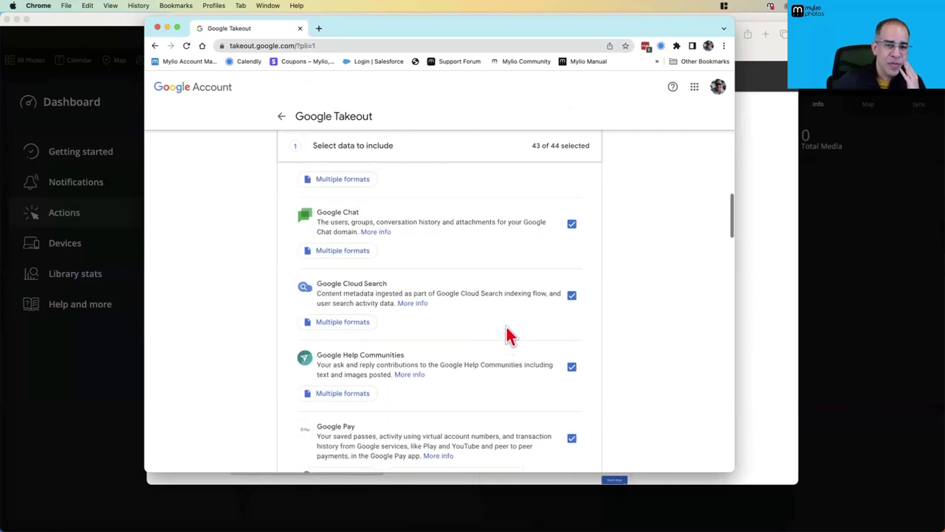
scroll(510, 333, up, 10)
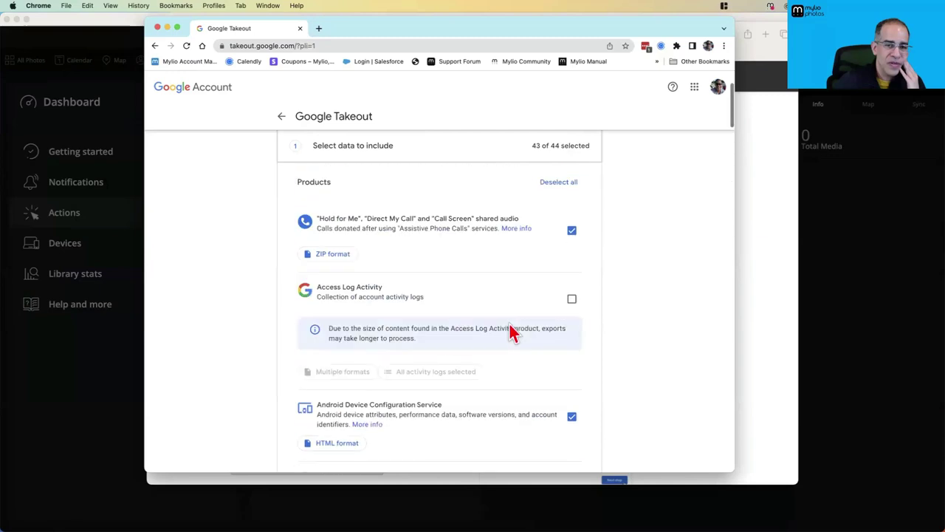
click(559, 284)
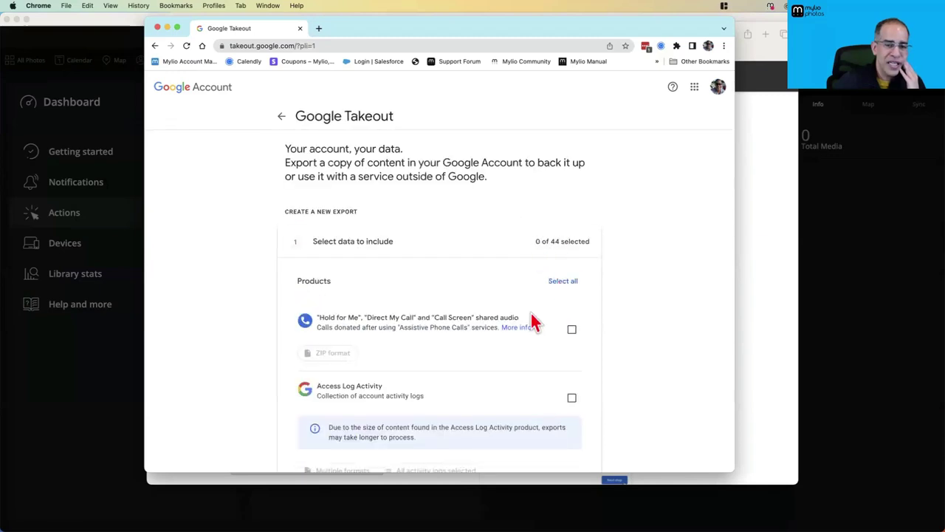
scroll(538, 333, down, 5)
scroll(539, 334, down, 10)
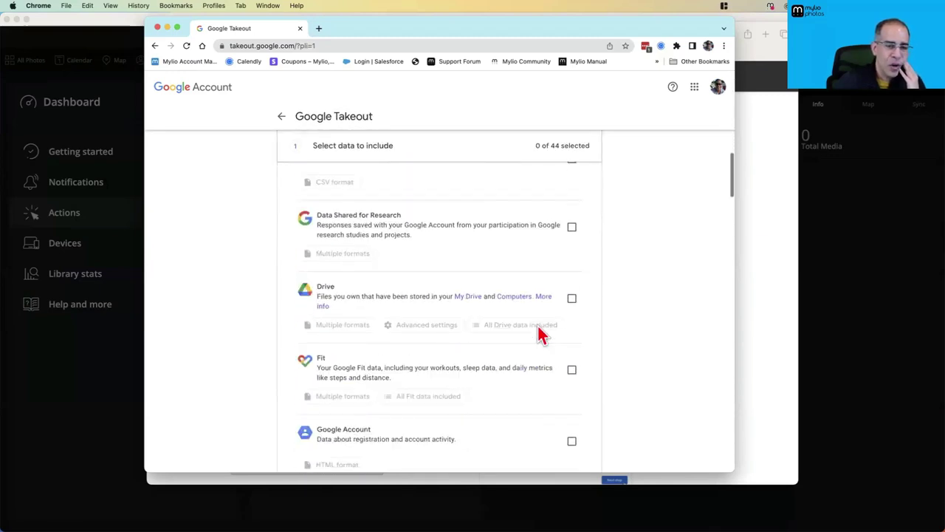
scroll(539, 327, down, 8)
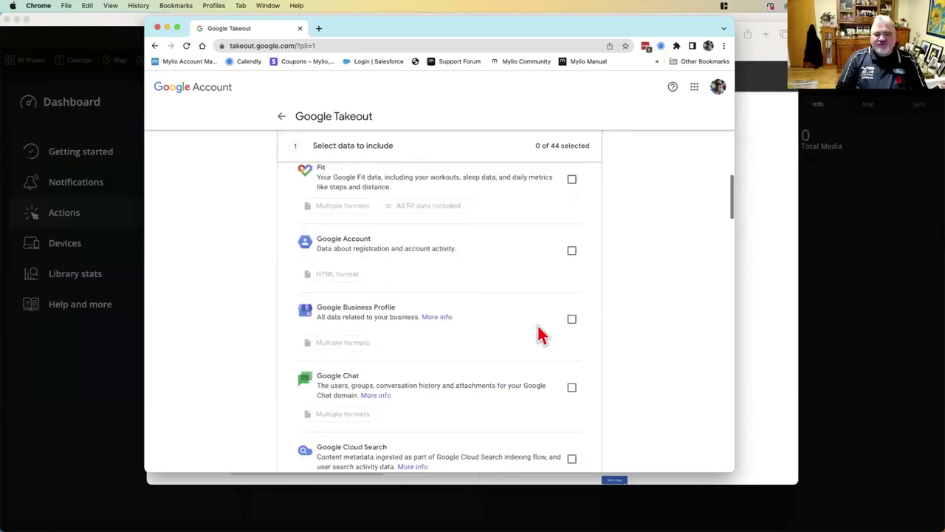
scroll(539, 333, down, 6)
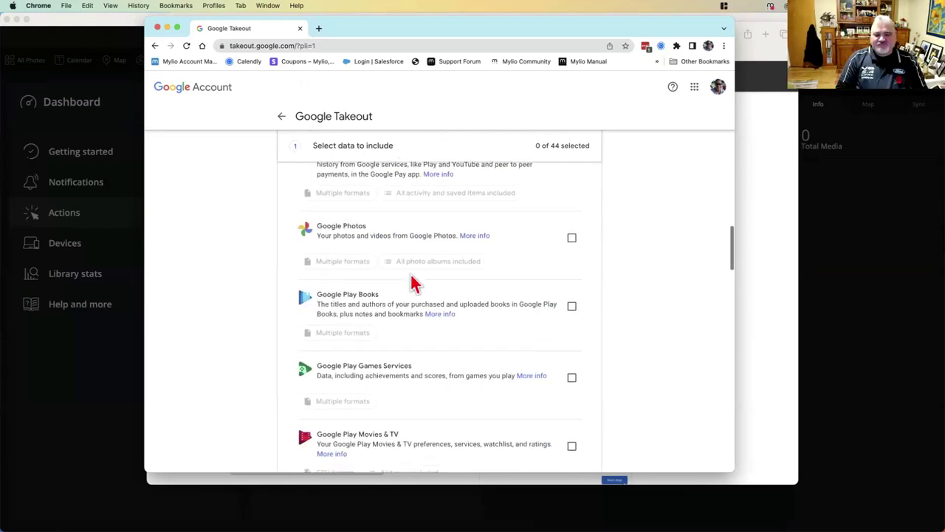
click(571, 238)
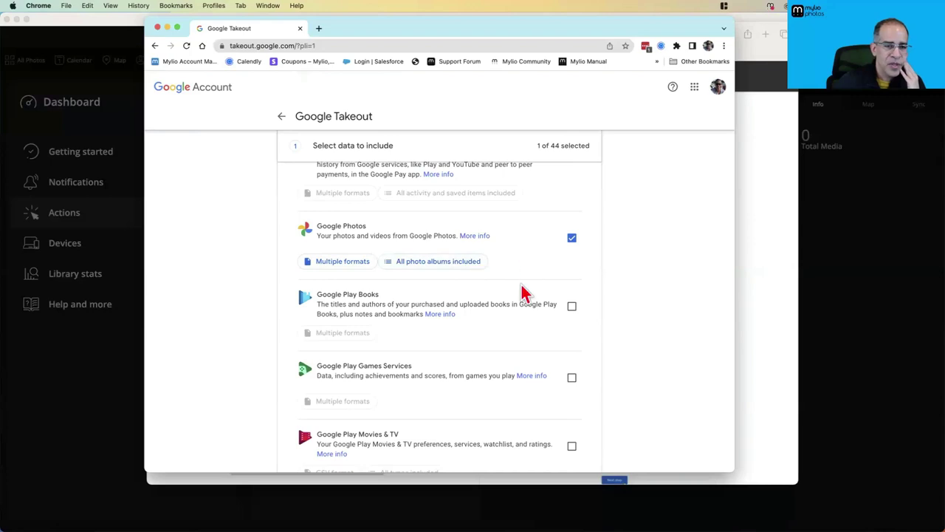
scroll(523, 293, down, 12)
scroll(523, 294, down, 10)
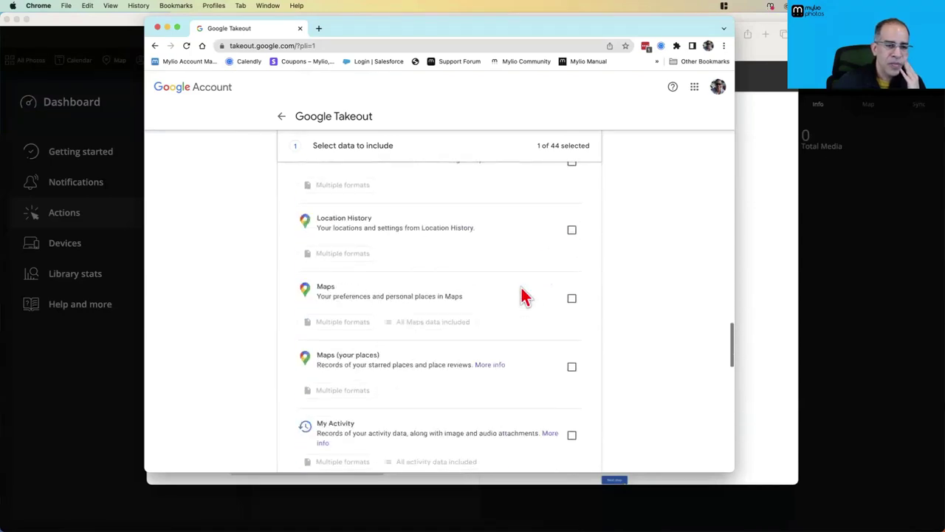
scroll(522, 294, down, 10)
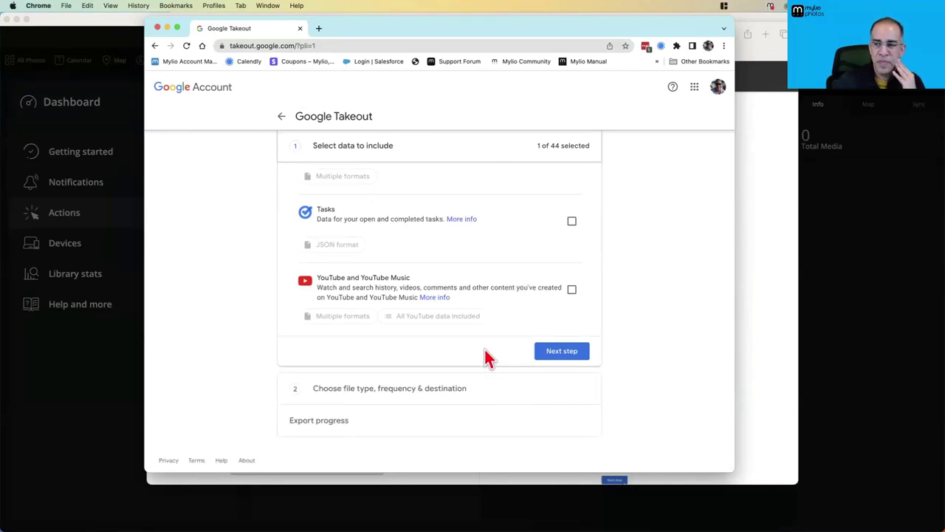
Create a Takeout export sent as an emailed download link, split into 50 GB files
click(559, 354)
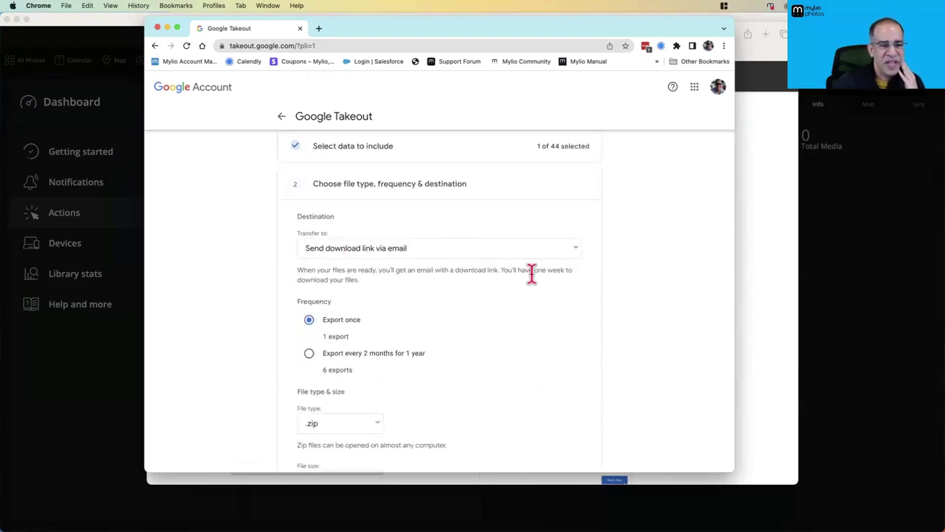
click(446, 258)
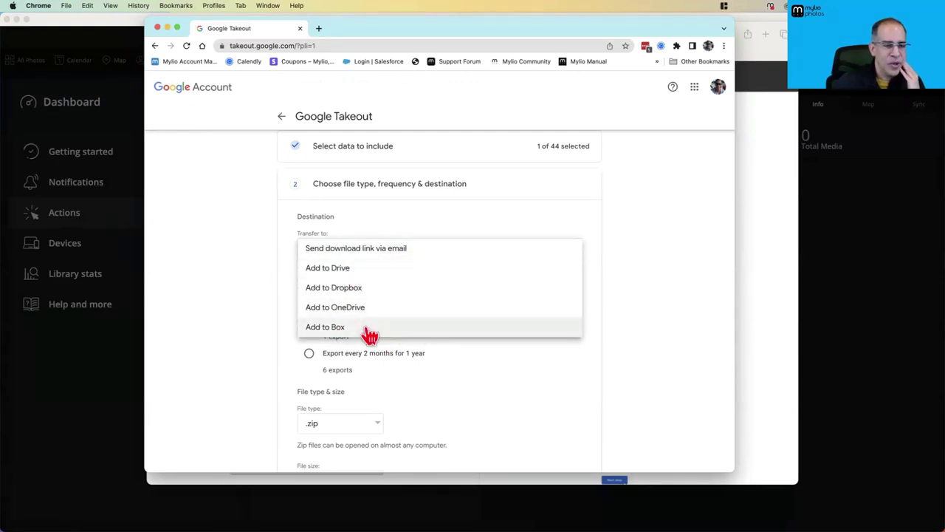
click(422, 235)
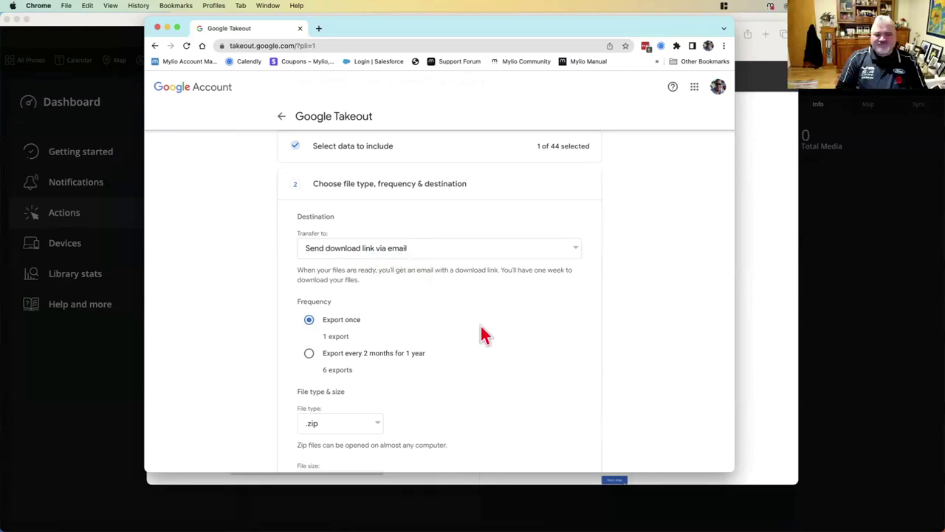
scroll(480, 338, down, 2)
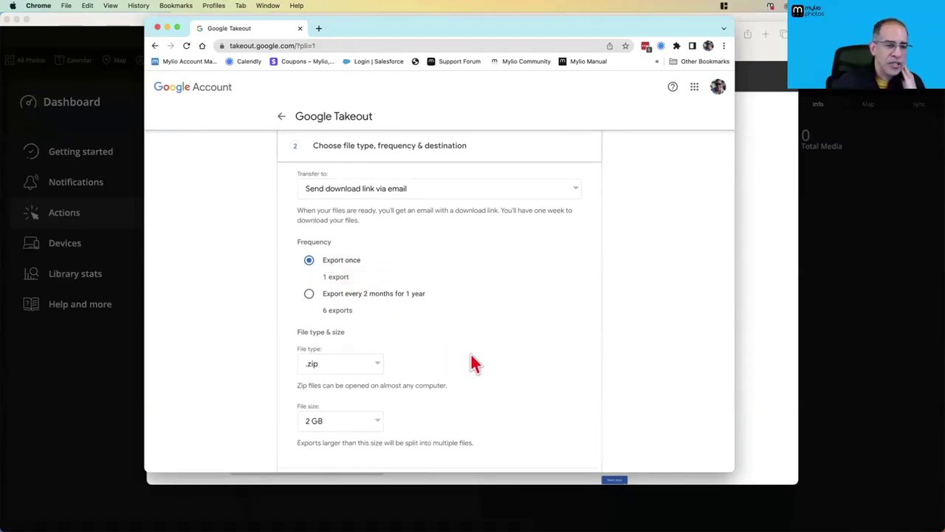
scroll(476, 362, down, 1)
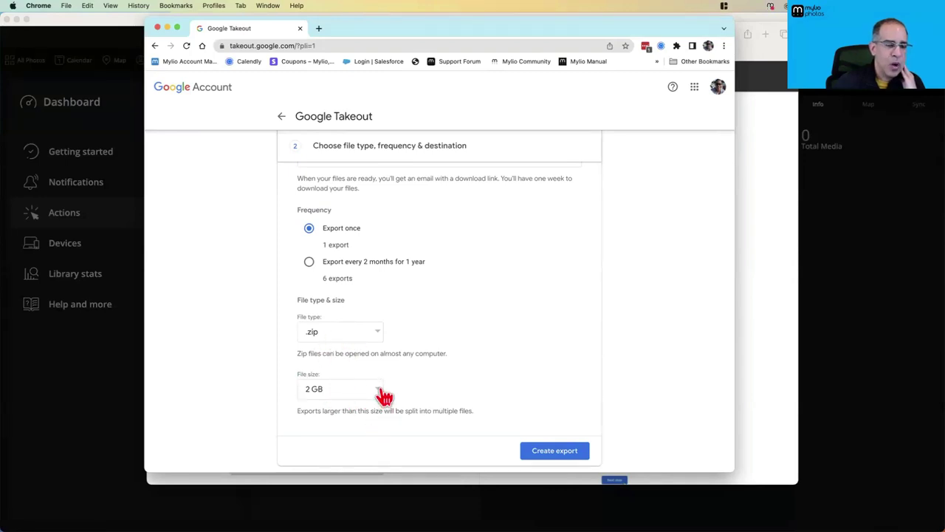
click(382, 391)
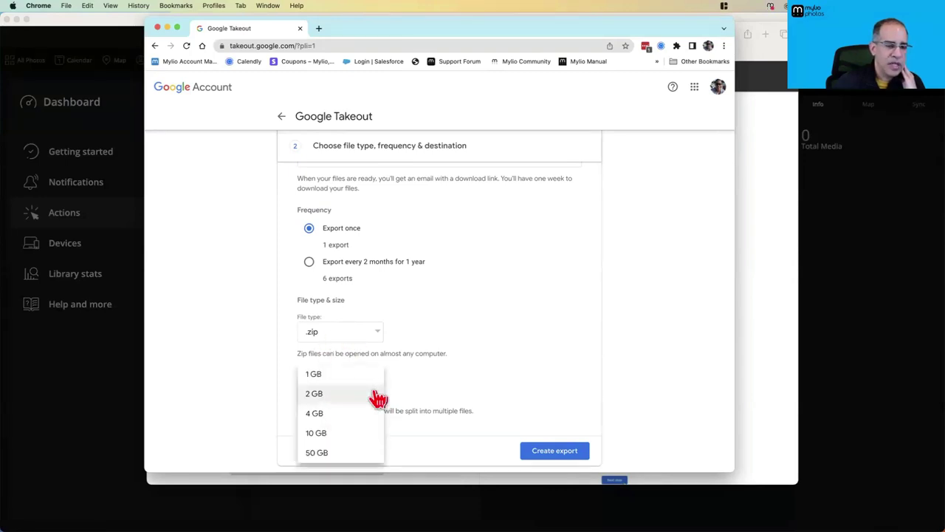
click(339, 460)
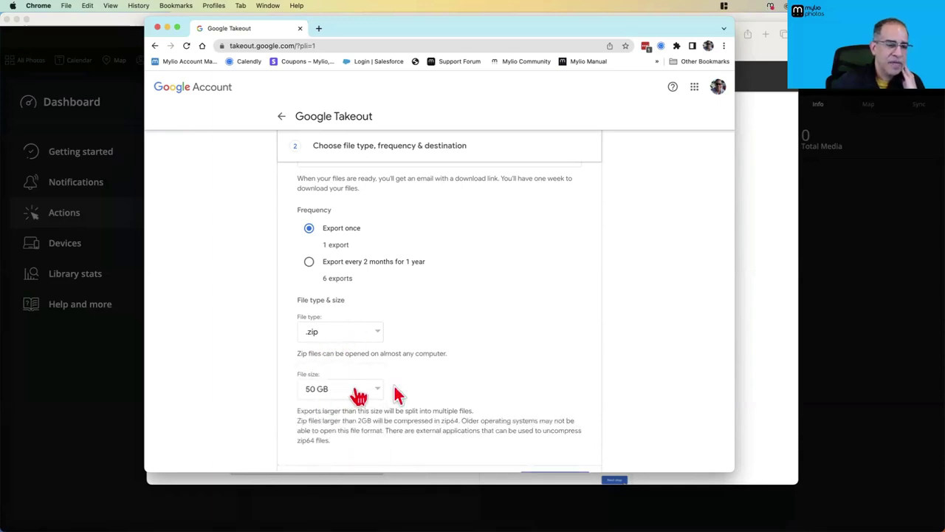
scroll(502, 387, down, 3)
click(569, 393)
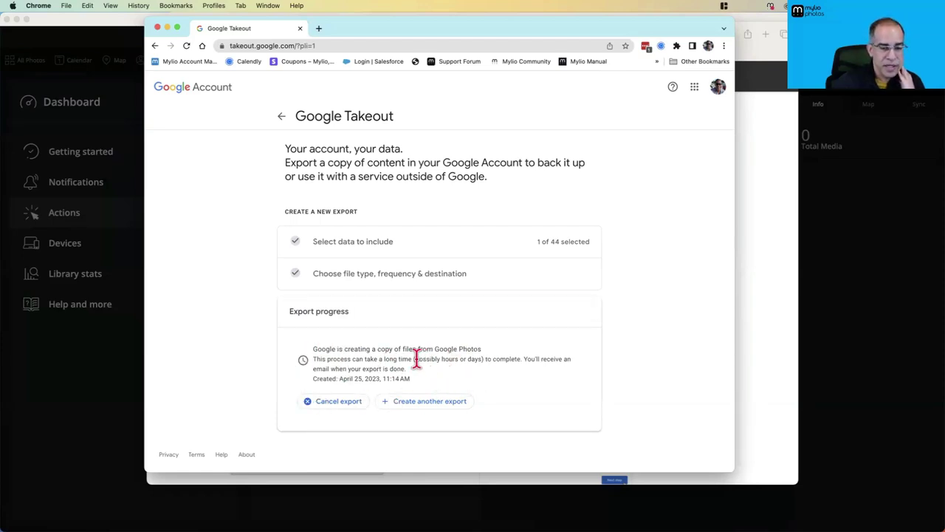
Highlight the hours-or-days processing warning, then bring Mylio Photos to the front
drag(414, 360, 473, 362)
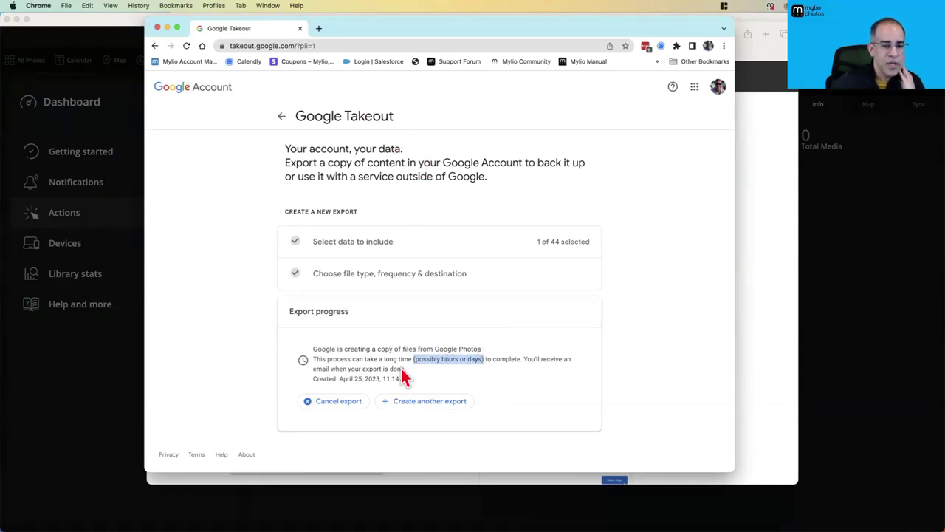
click(456, 382)
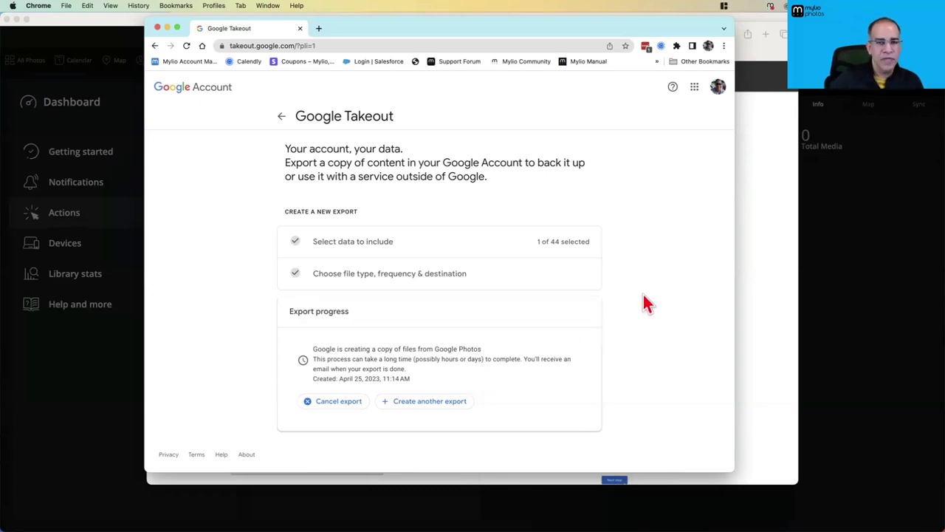
click(827, 244)
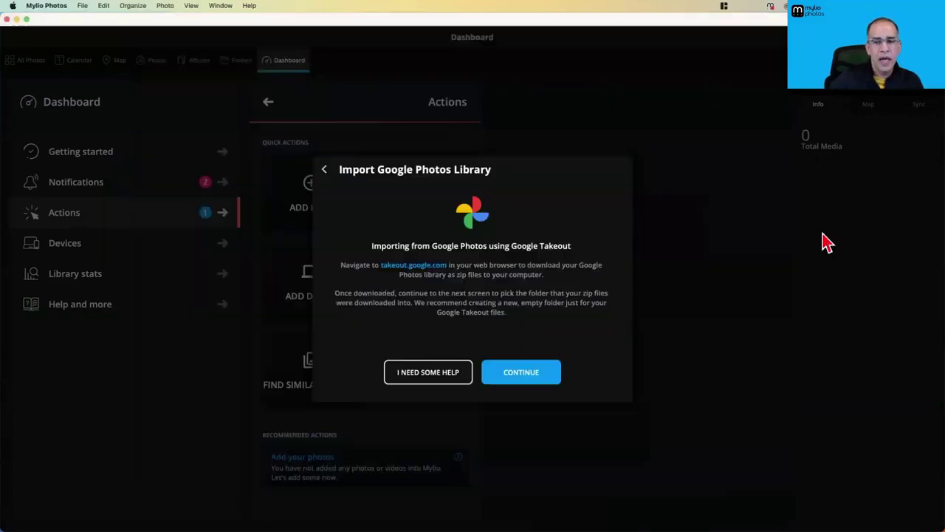
Continue to Mylio's Copy files step, then switch back to Google Takeout in Chrome
click(527, 380)
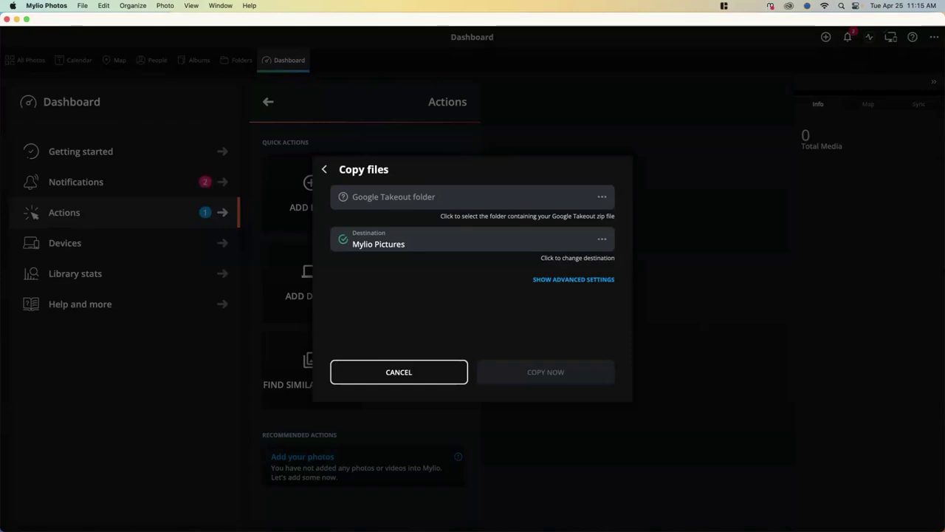
key(super+Tab)
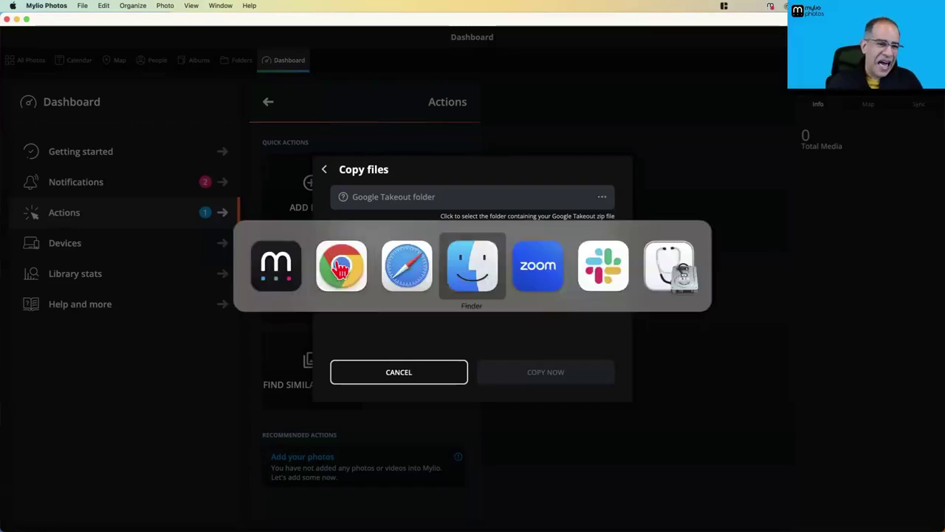
click(340, 273)
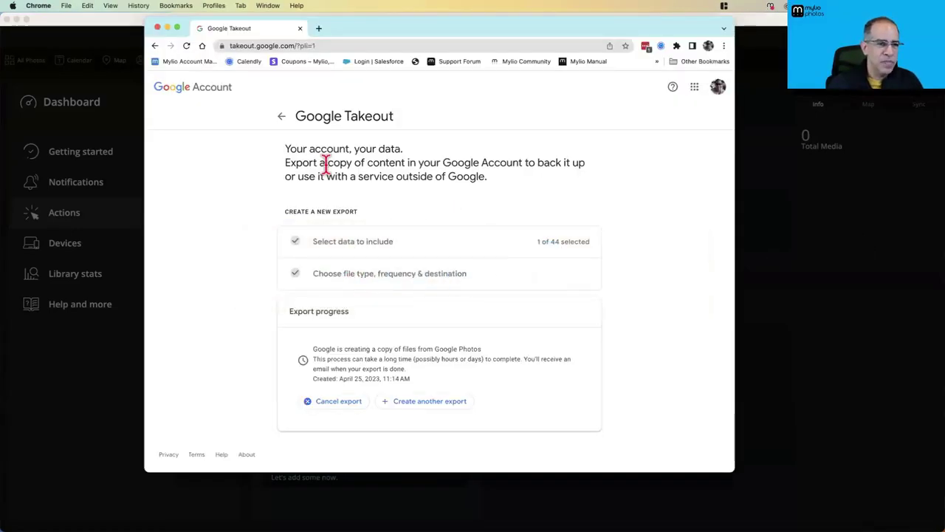
Refresh Takeout and download the latest Google Photos export, re-entering the account password
click(282, 119)
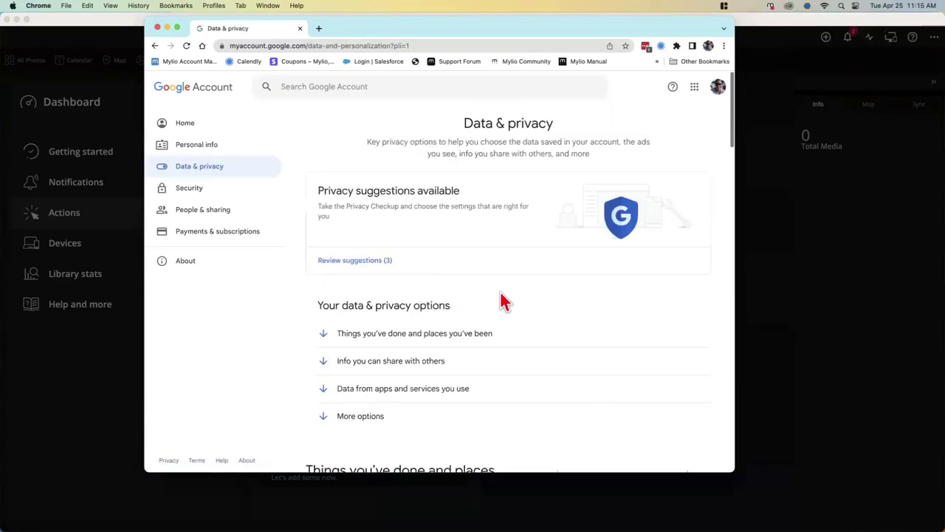
key(super+bracketright)
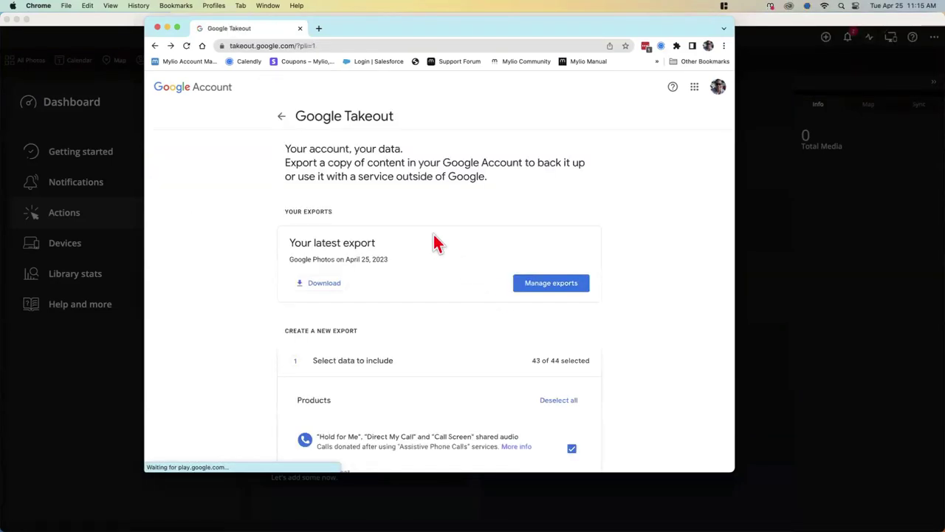
scroll(544, 305, down, 2)
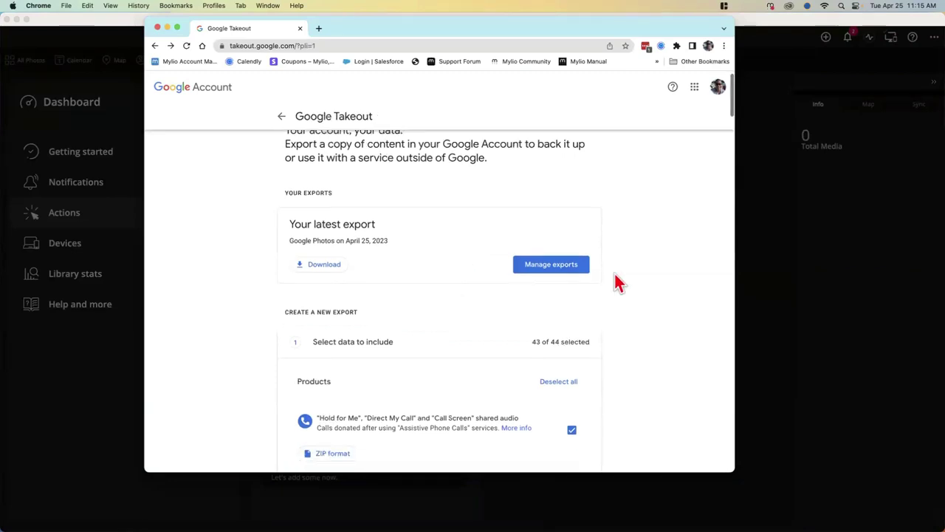
click(312, 264)
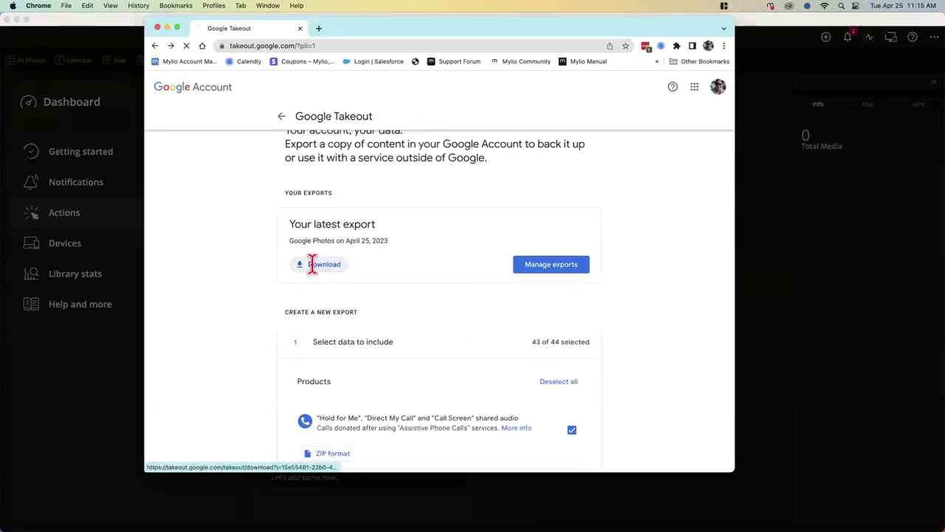
click(409, 275)
key(super+v)
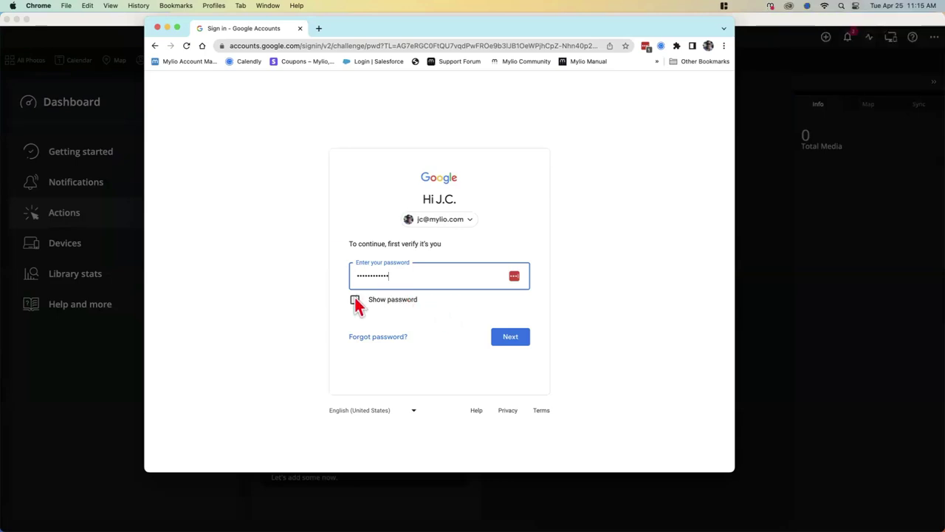
drag(361, 30, 375, 40)
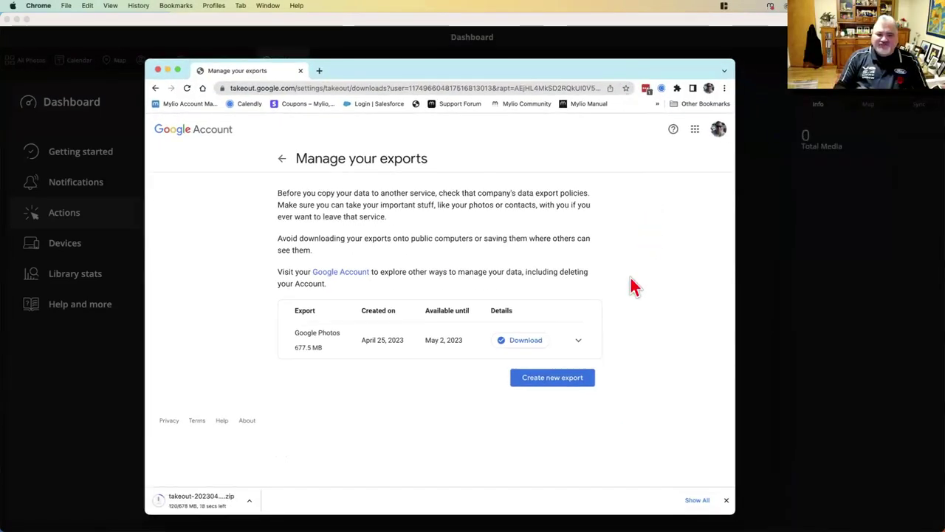
Download the 678 MB Google Photos export zip and return to the Google Takeout page
click(517, 343)
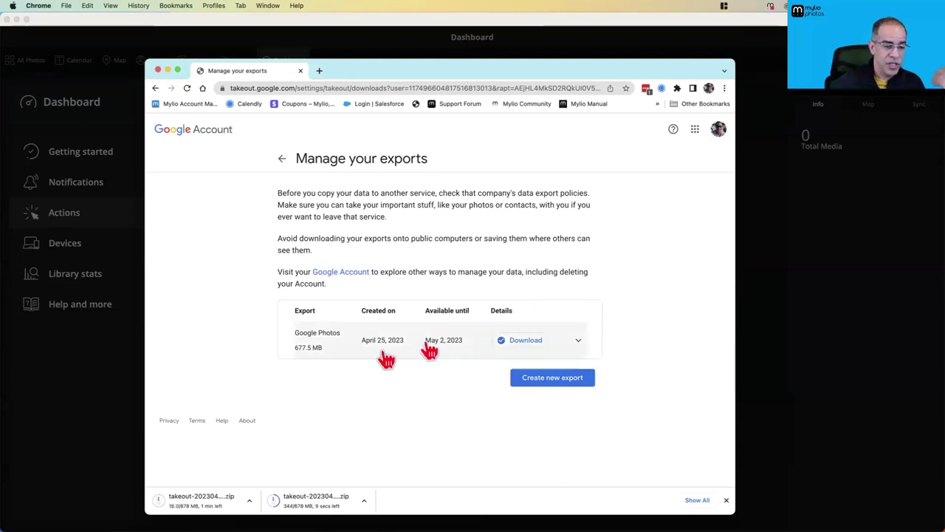
click(281, 159)
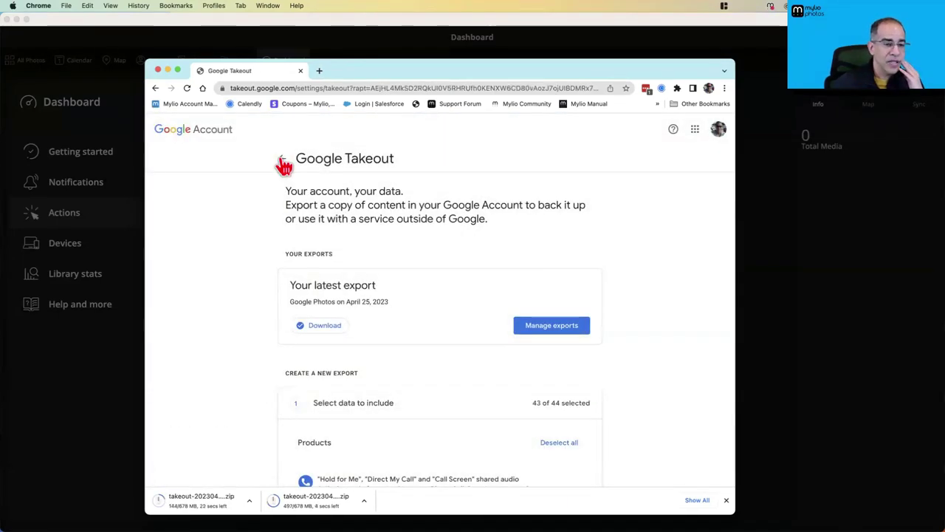
click(282, 161)
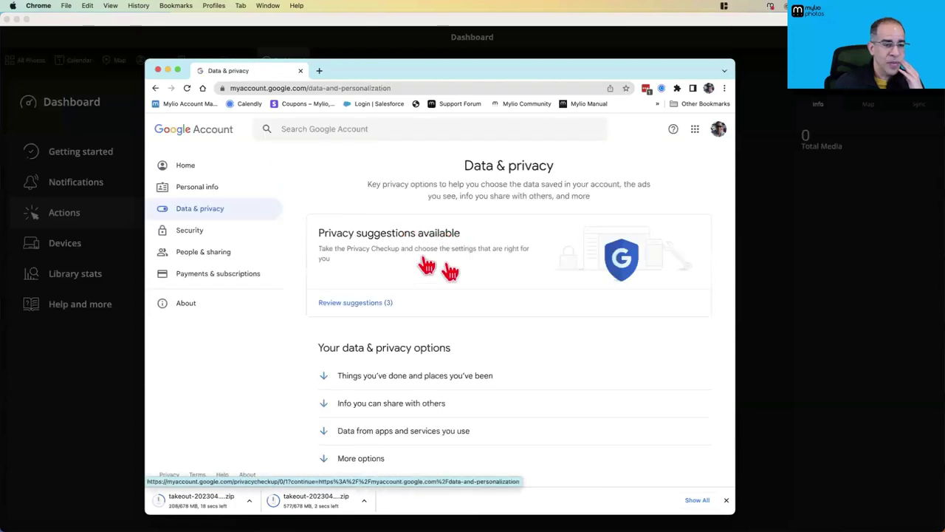
click(156, 89)
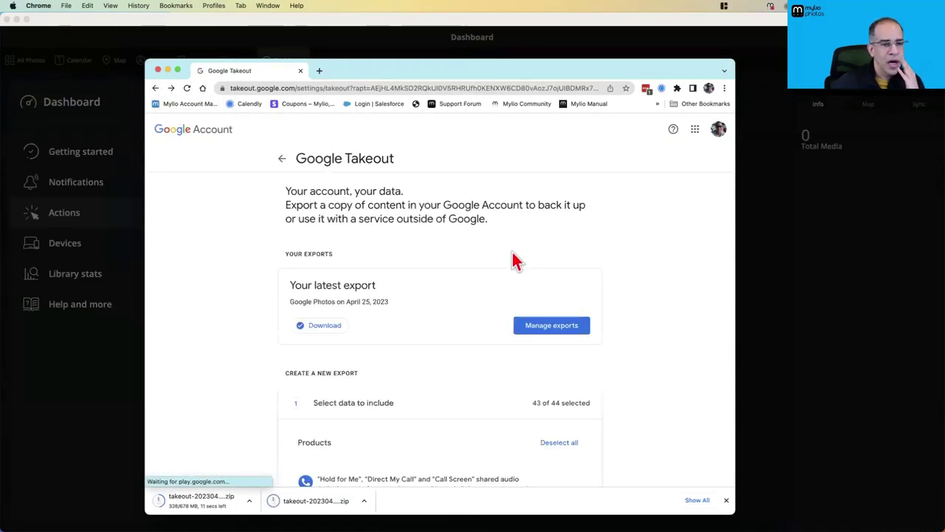
Deselect all 44 products and scroll the list to the unchecked Google Photos entry
scroll(476, 319, down, 10)
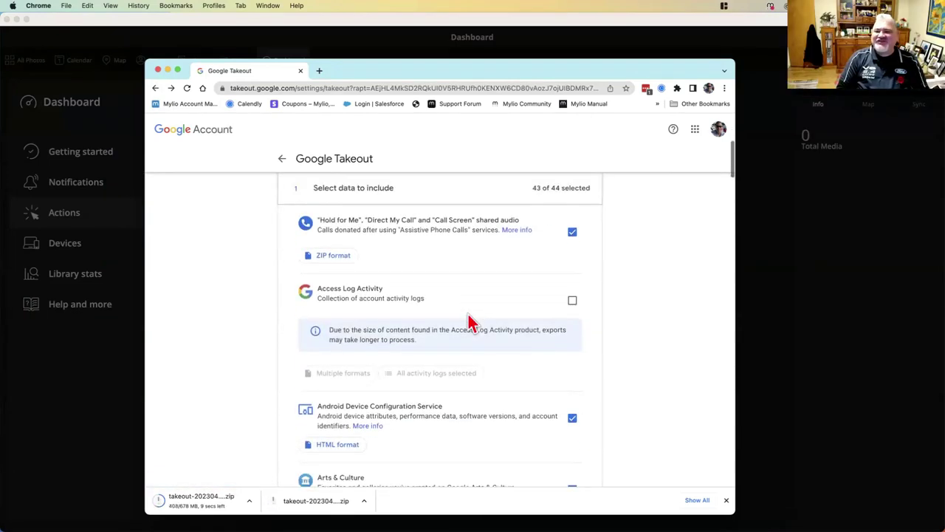
scroll(473, 321, down, 5)
scroll(500, 307, up, 6)
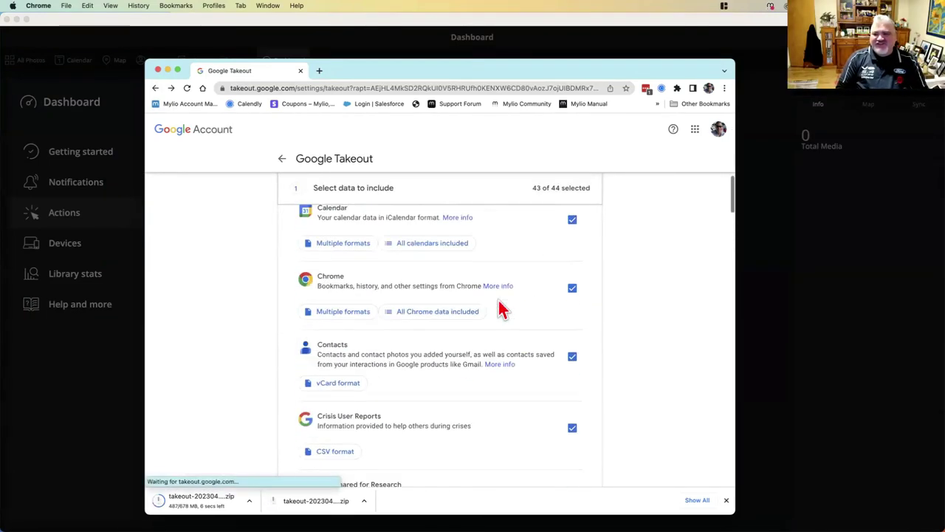
scroll(500, 307, up, 4)
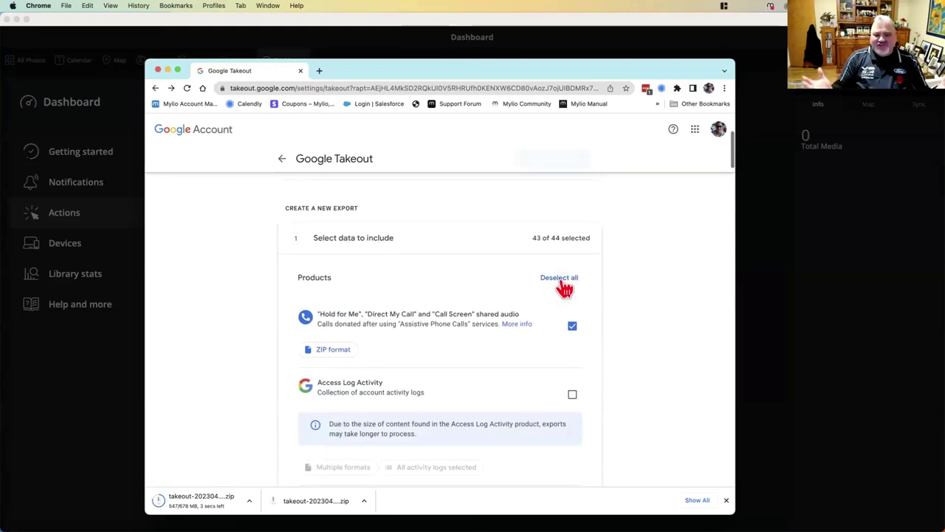
click(562, 279)
scroll(480, 317, down, 5)
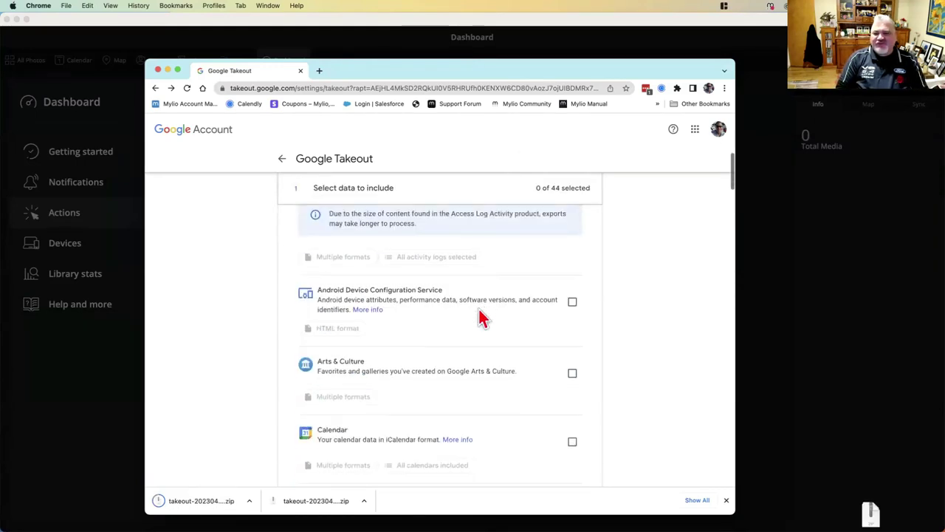
scroll(481, 317, down, 10)
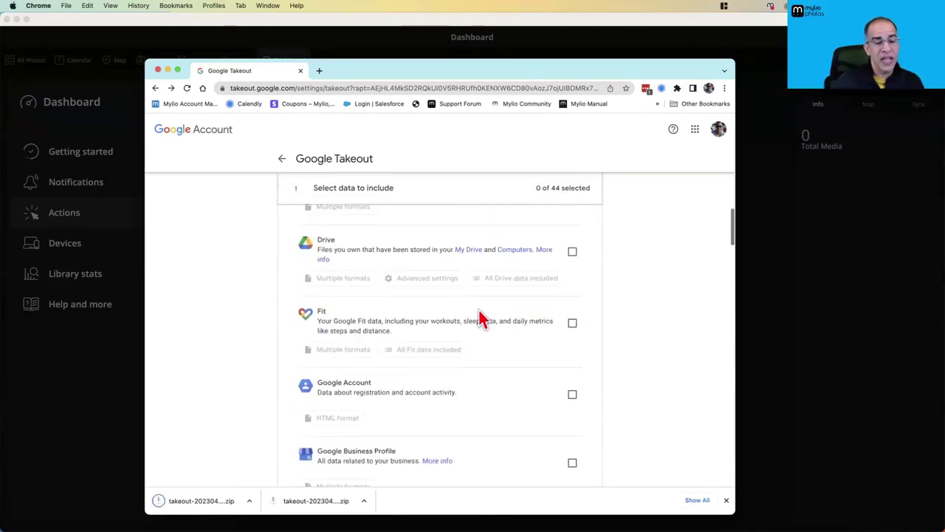
scroll(481, 318, down, 8)
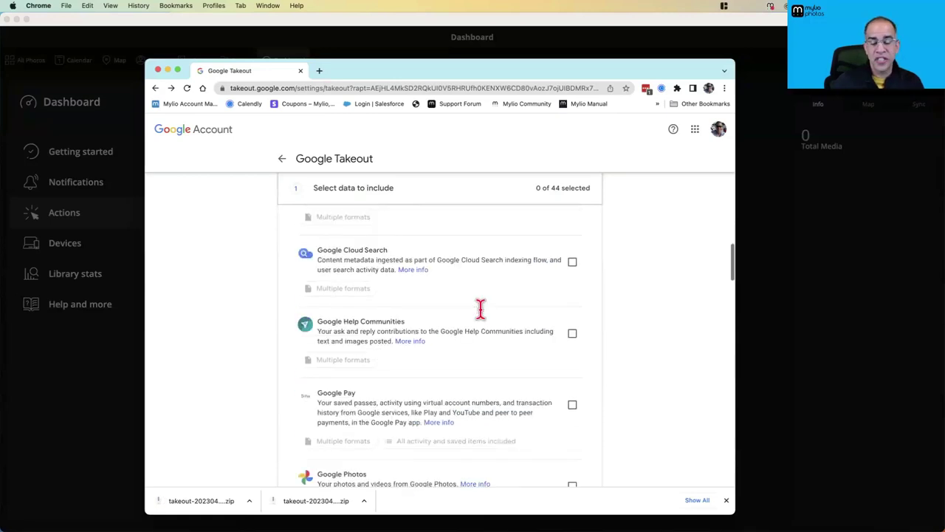
scroll(480, 309, down, 6)
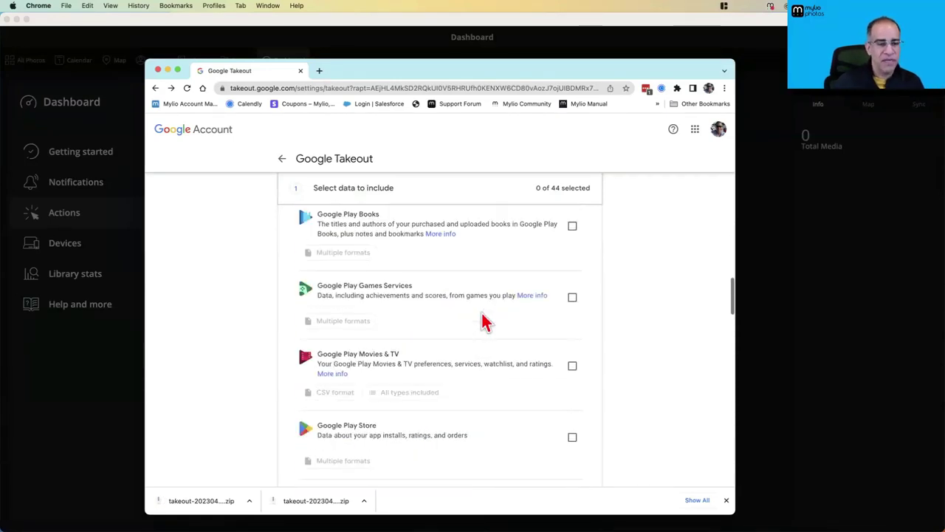
scroll(484, 321, up, 3)
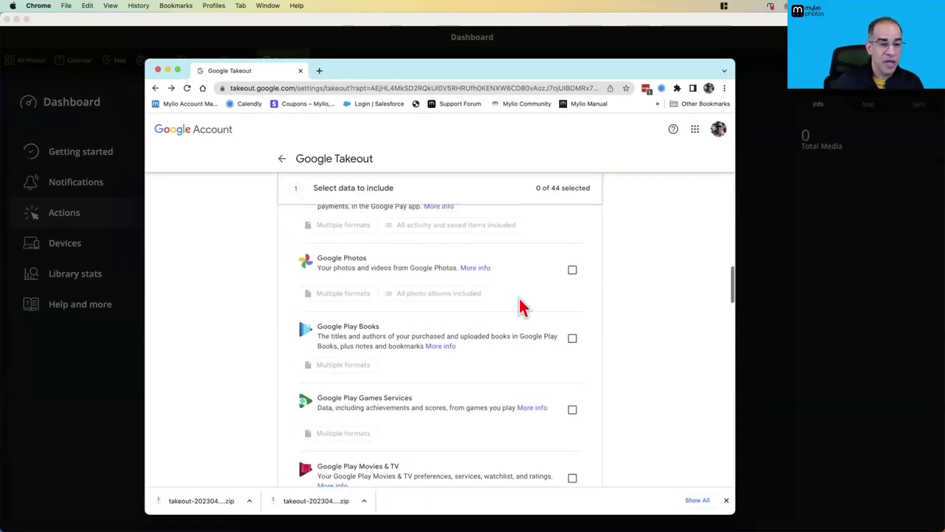
Include Google Photos with all photo albums, cancelling a Cats-only selection, then minimize Chrome
click(572, 271)
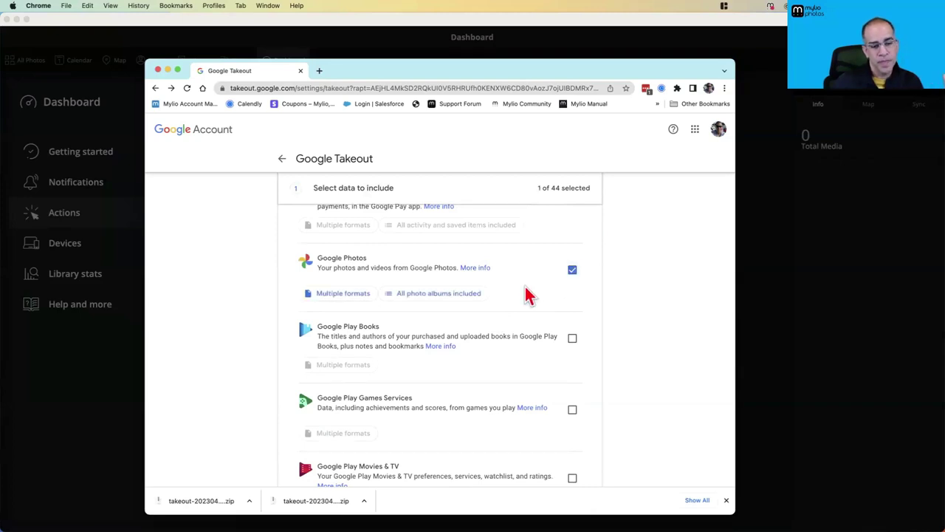
click(461, 296)
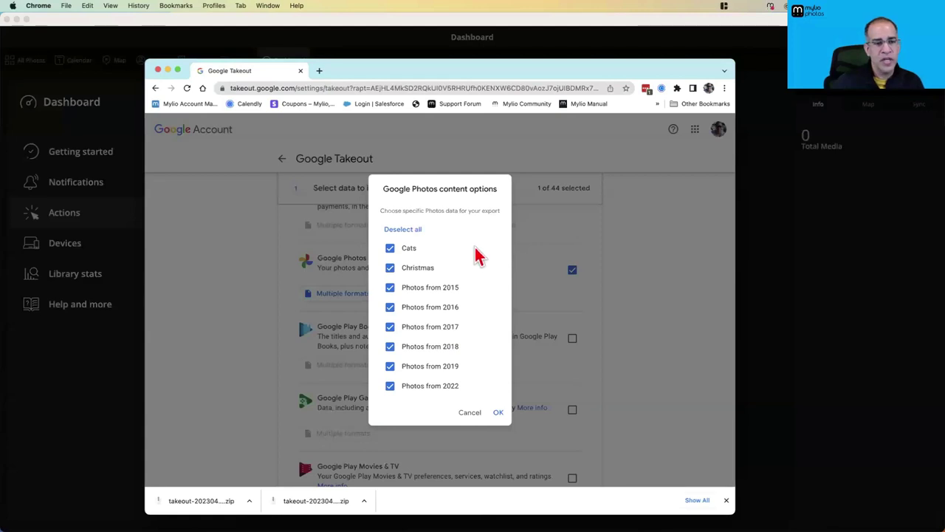
scroll(480, 348, up, 1)
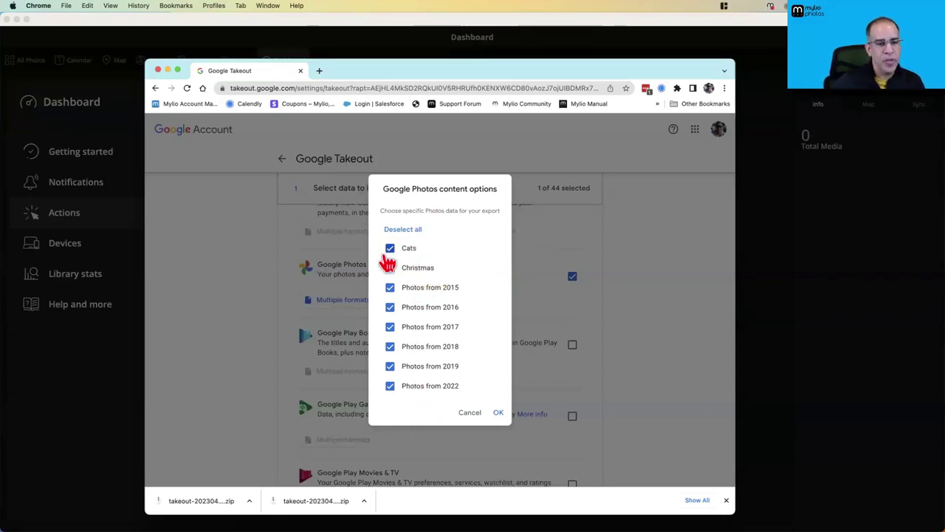
click(402, 231)
click(390, 248)
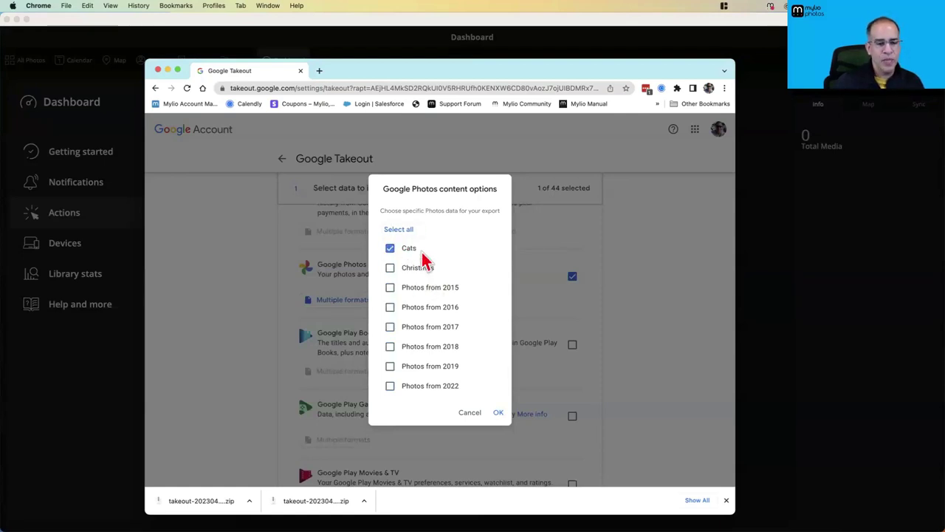
click(472, 413)
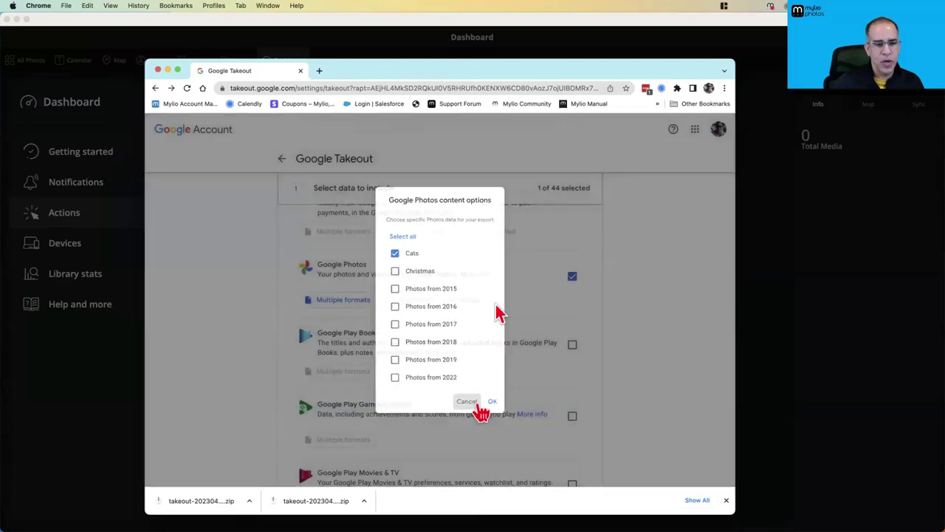
click(168, 70)
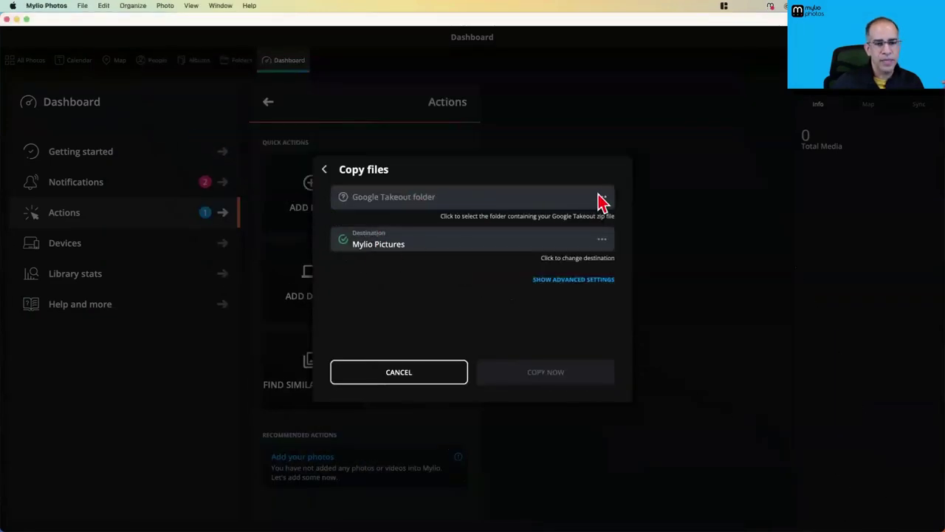
Set the Google Takeout folder to Downloads (2 albums, 147 files)
click(569, 203)
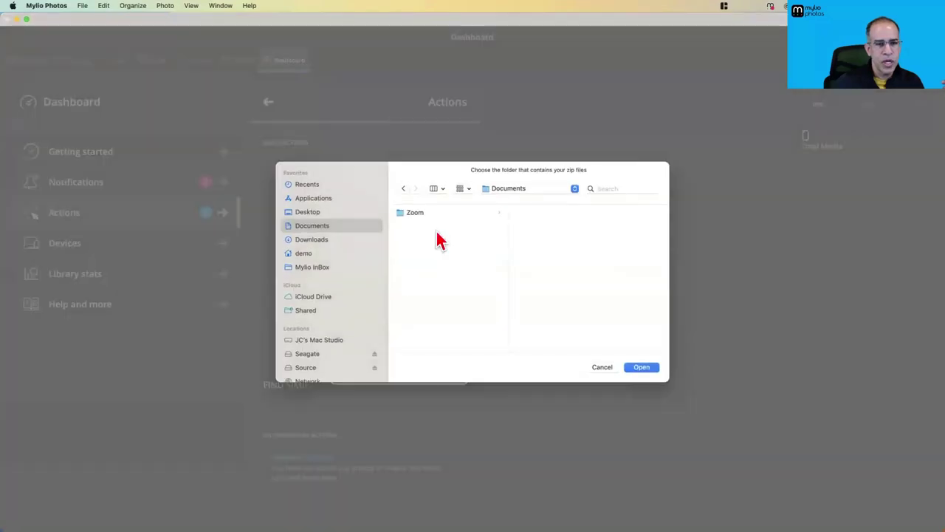
click(310, 240)
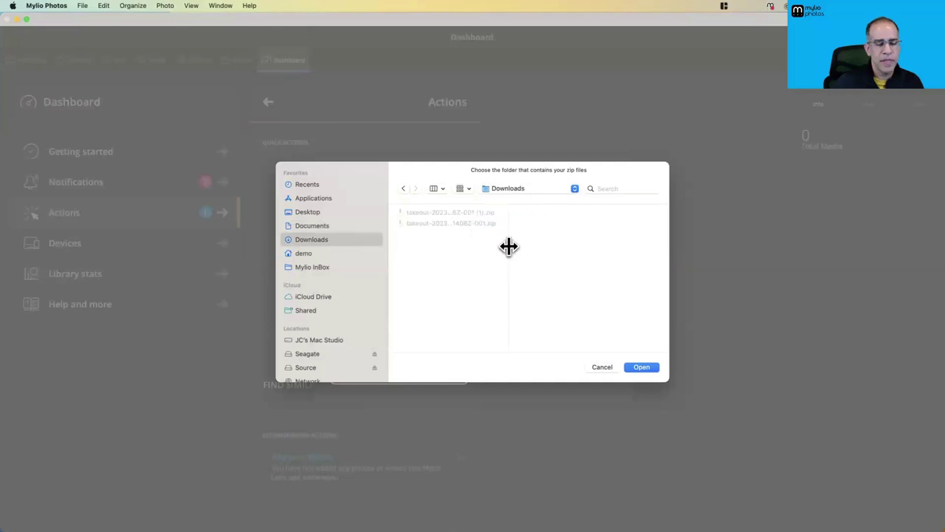
click(641, 367)
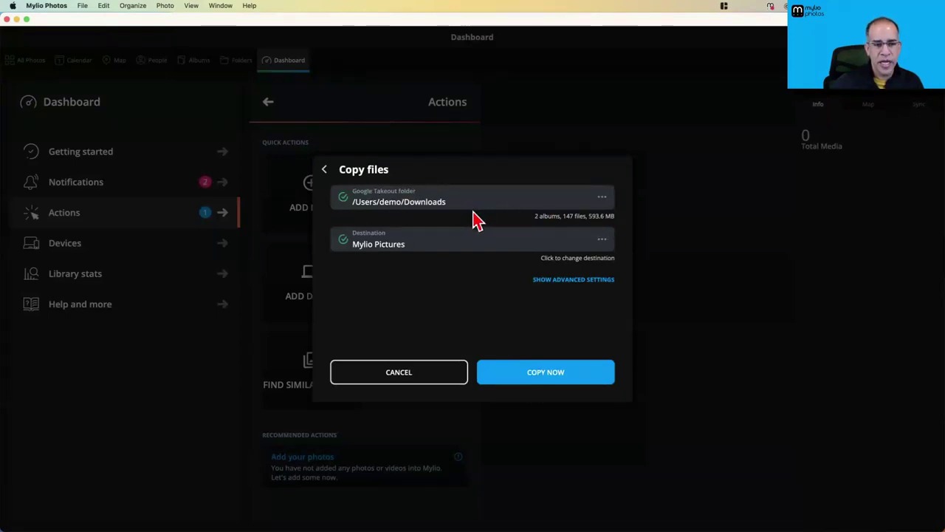
Create a new 'From Google' folder in Mylio Pictures and select it as destination
click(602, 243)
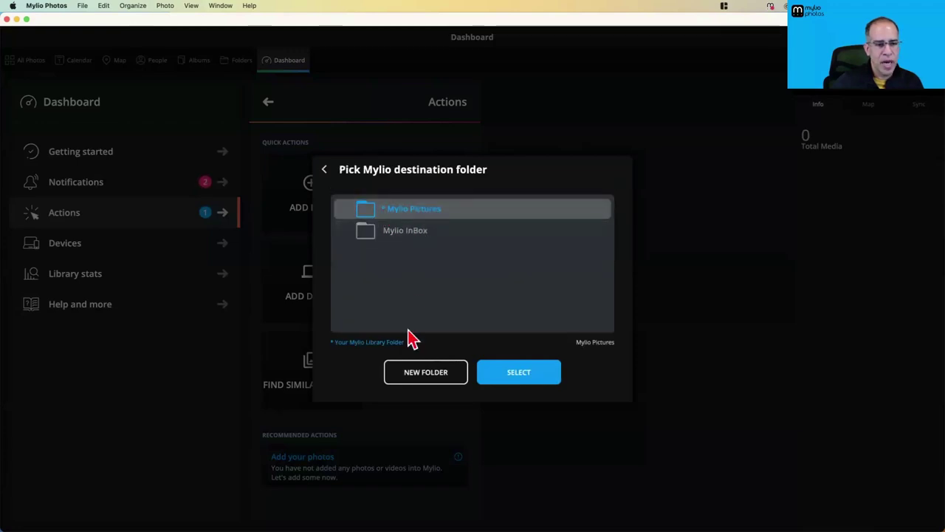
click(429, 371)
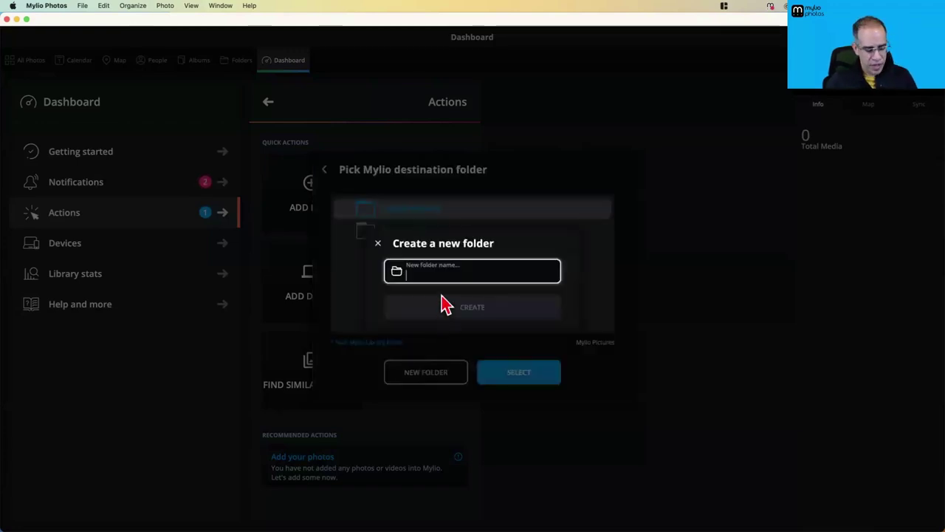
text(From Google)
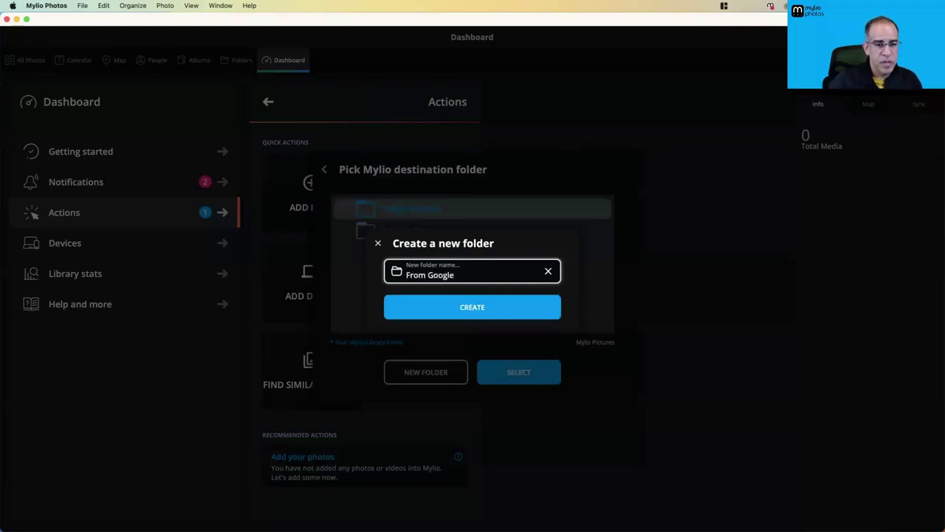
click(462, 314)
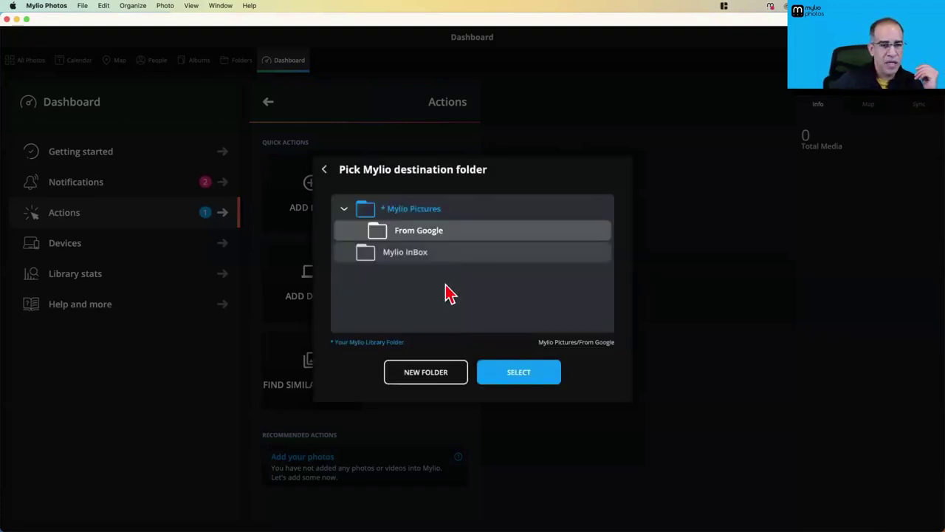
click(511, 378)
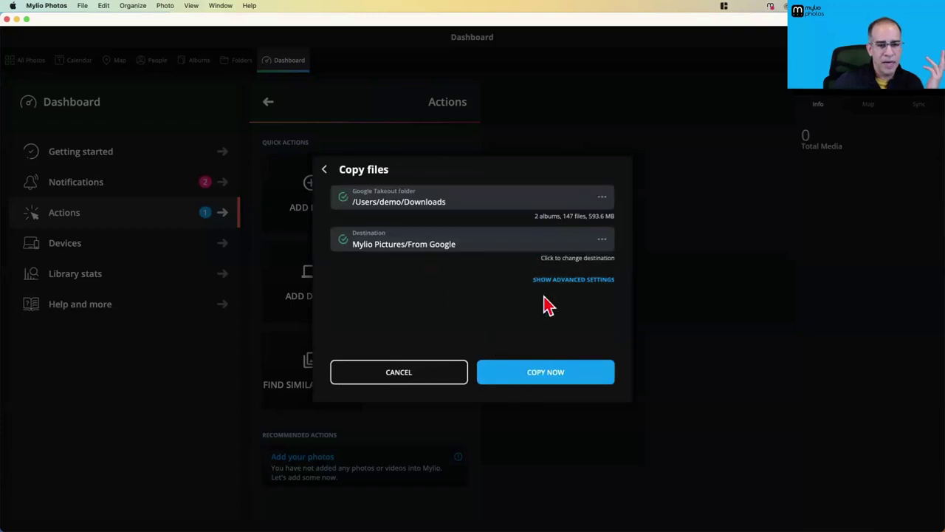
Start copying the Google Takeout photos with default settings and move the Activities panel aside
click(575, 281)
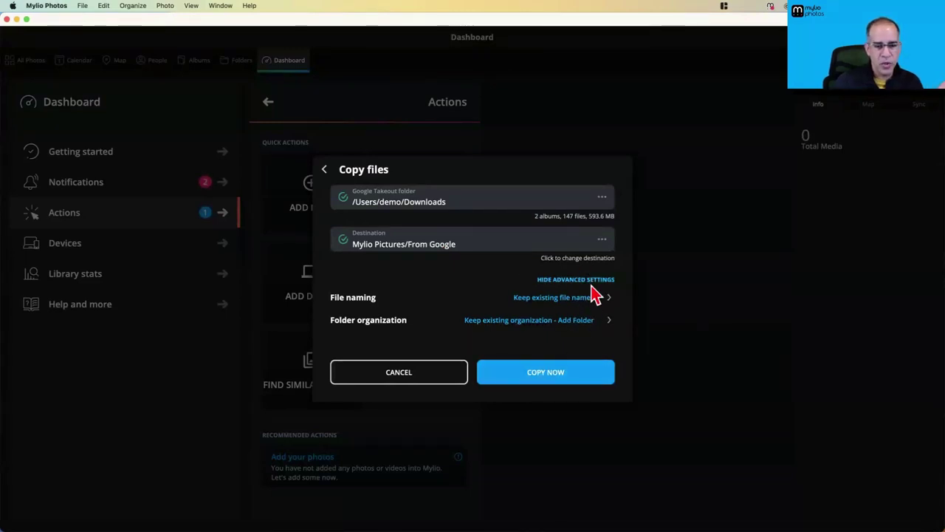
click(591, 281)
click(552, 373)
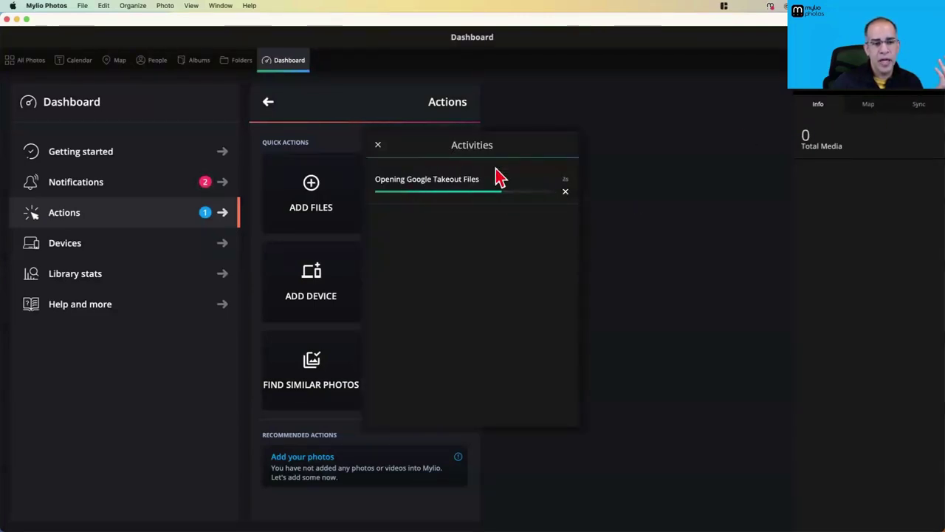
drag(513, 153, 711, 149)
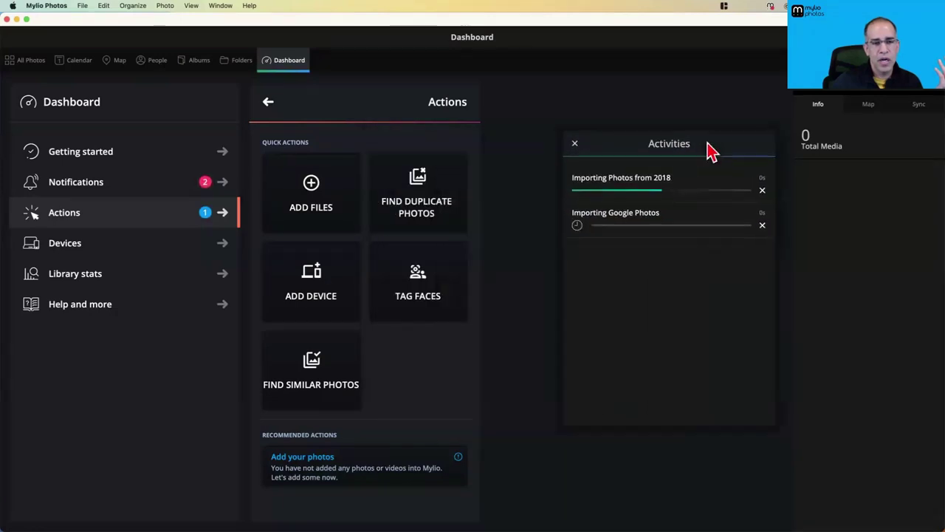
Browse Folders into Mylio Pictures > From Google, close Activities, and switch to Albums
click(238, 62)
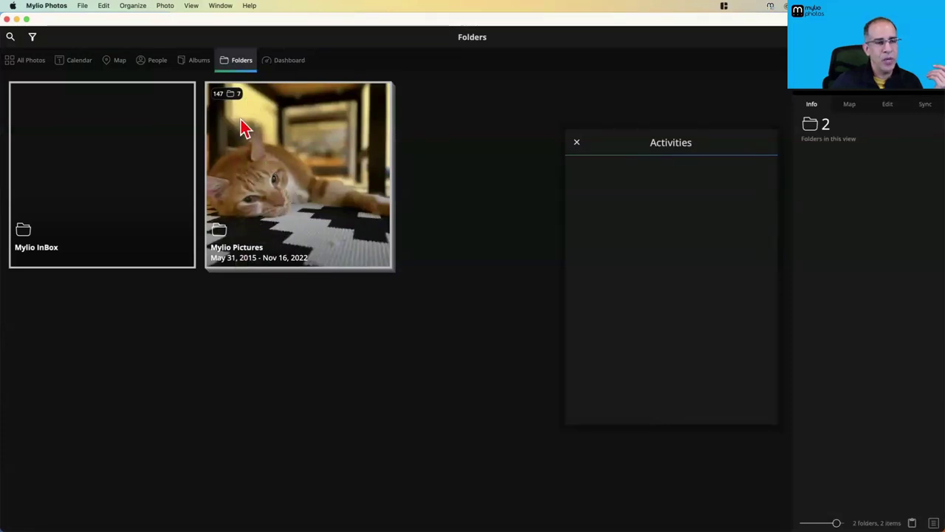
double_click(270, 184)
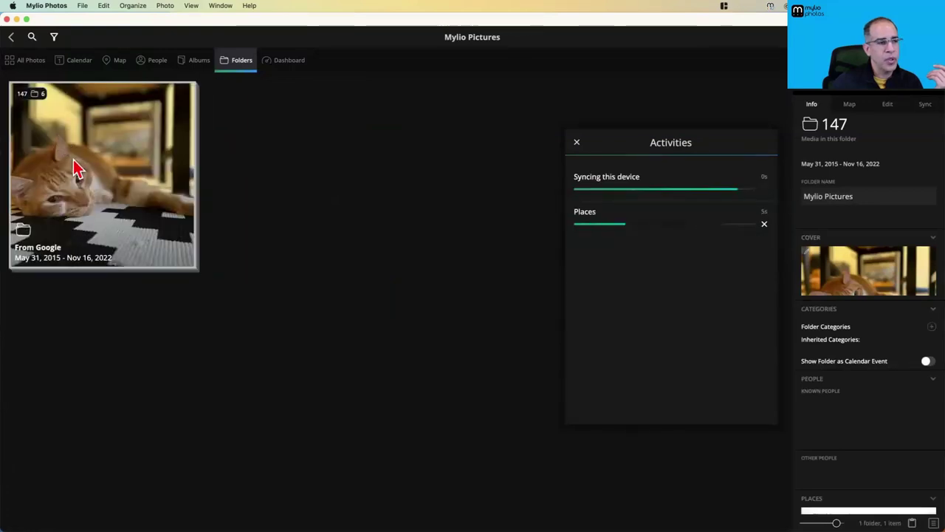
double_click(74, 169)
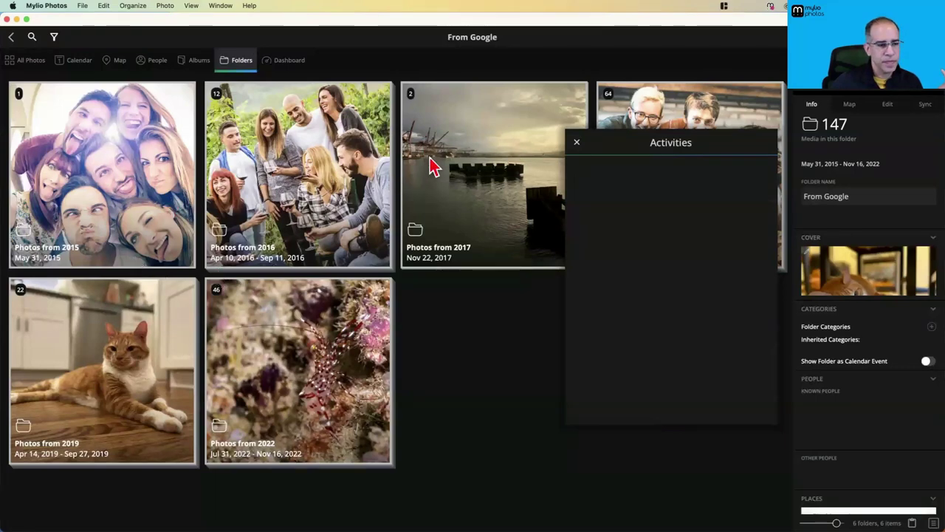
click(576, 144)
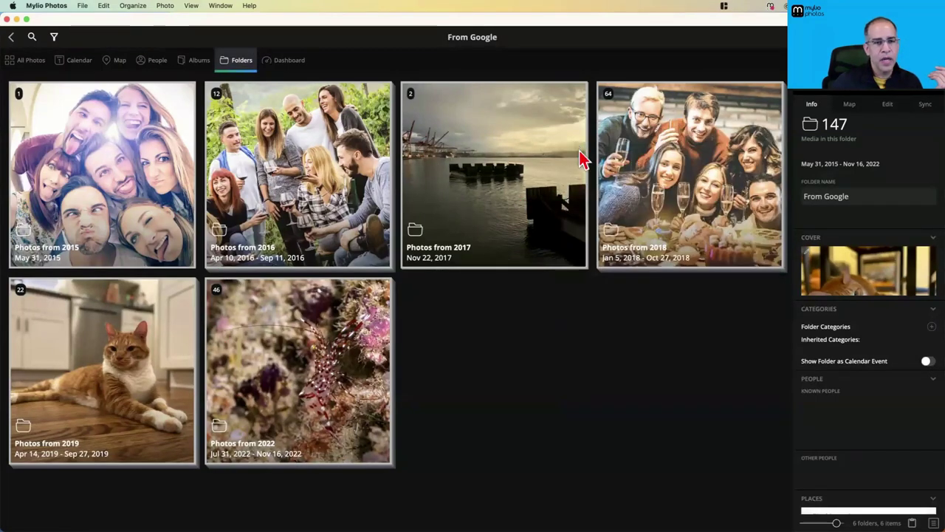
click(198, 60)
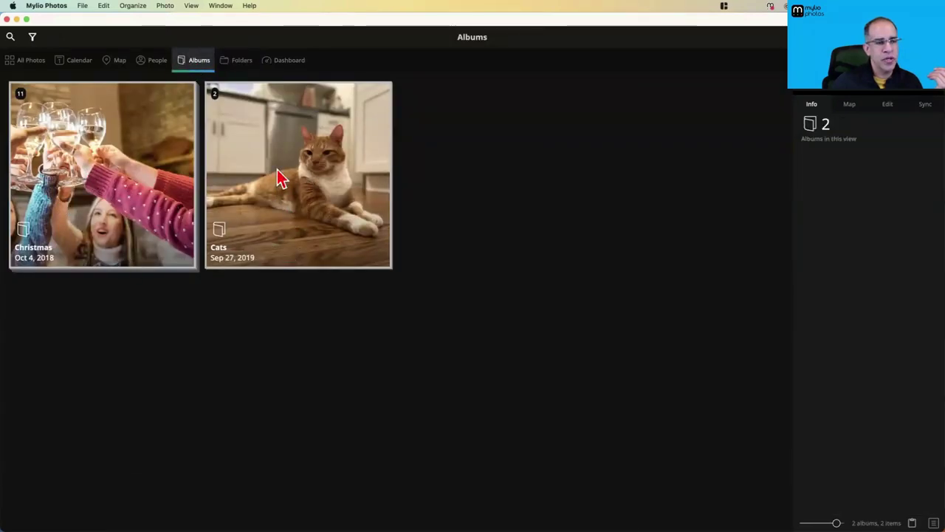
double_click(299, 181)
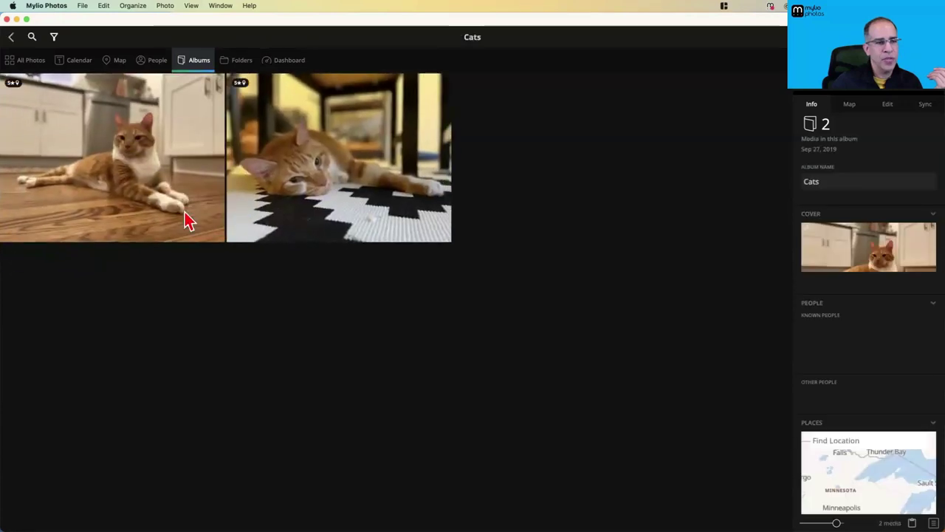
click(12, 38)
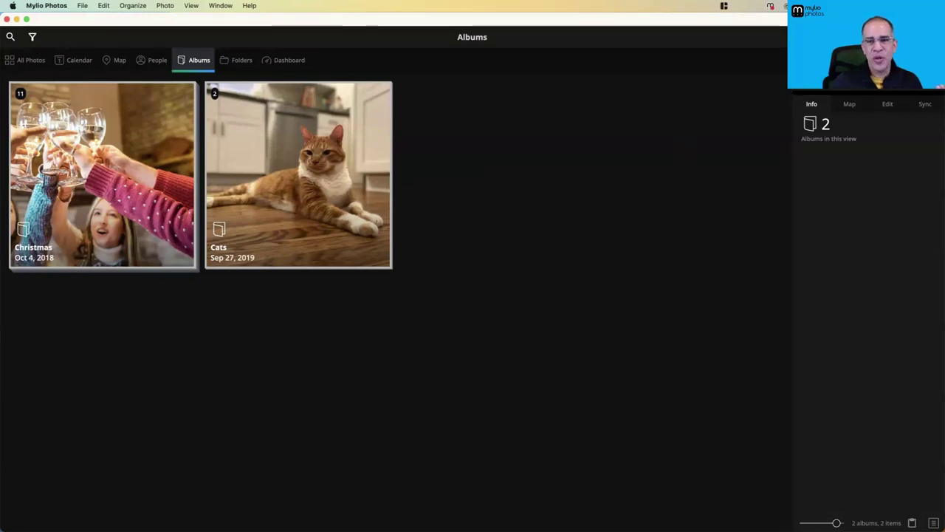
Choose to add media from Apple Photos, then launch Apple Photos to check its library
key(super+shift+i)
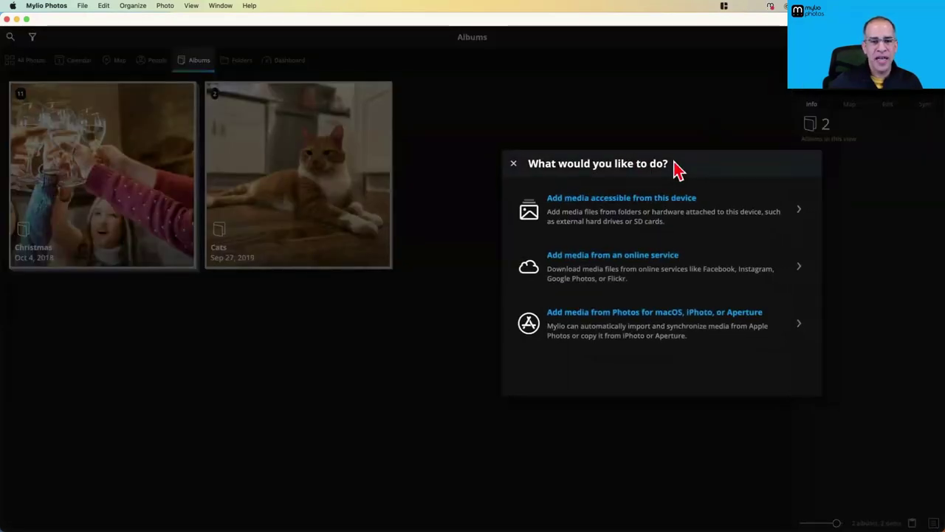
drag(679, 169, 483, 107)
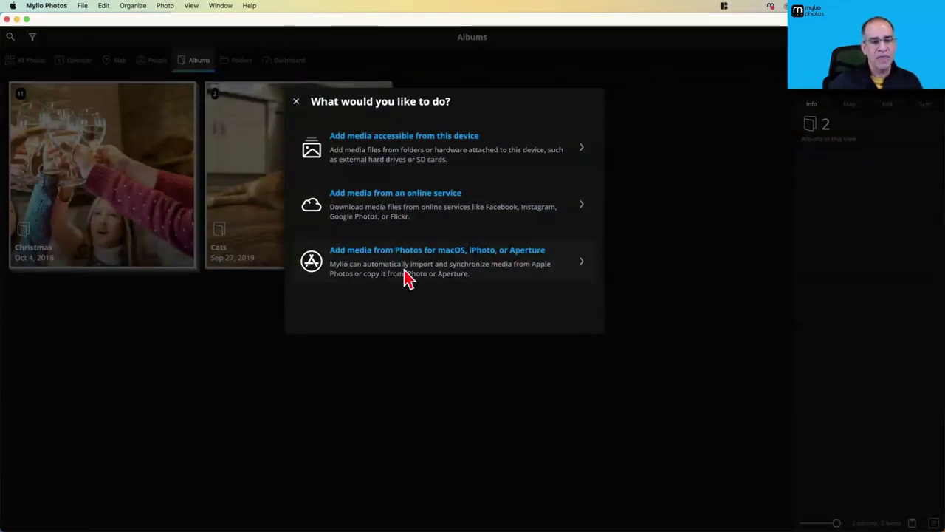
click(436, 258)
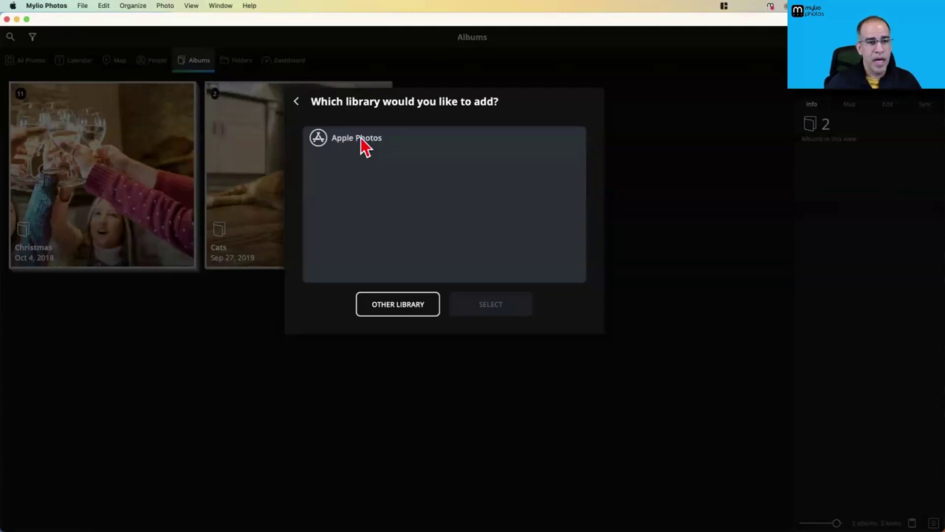
mouse_move(369, 517)
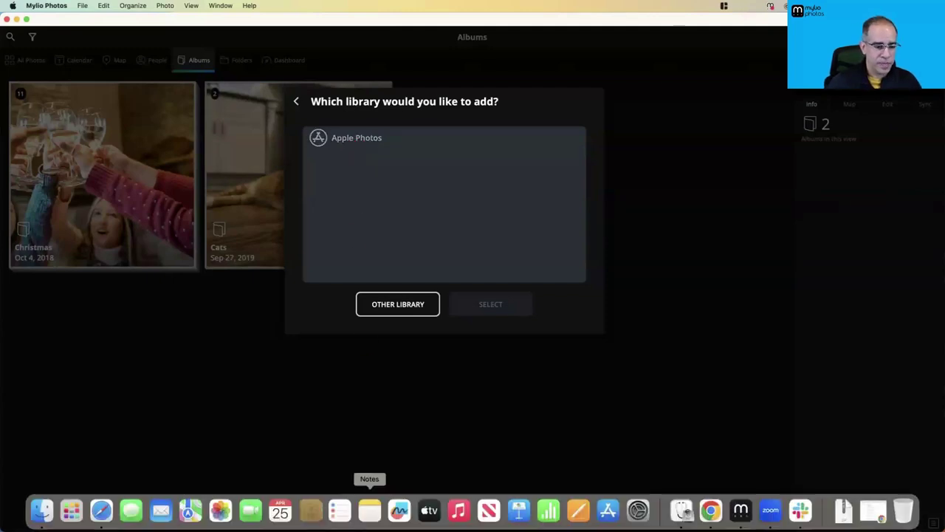
click(220, 510)
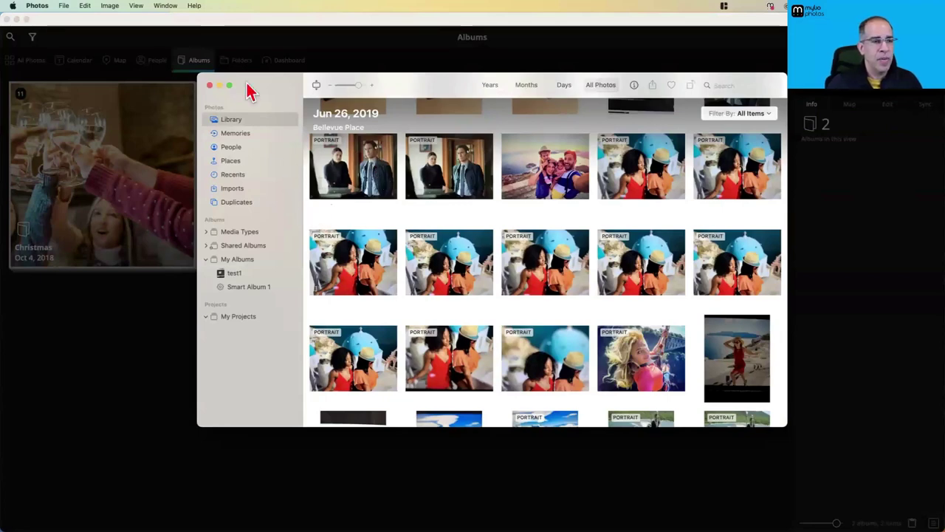
Check the library location in Apple Photos' General settings, then close them and return to Mylio
click(43, 6)
click(58, 37)
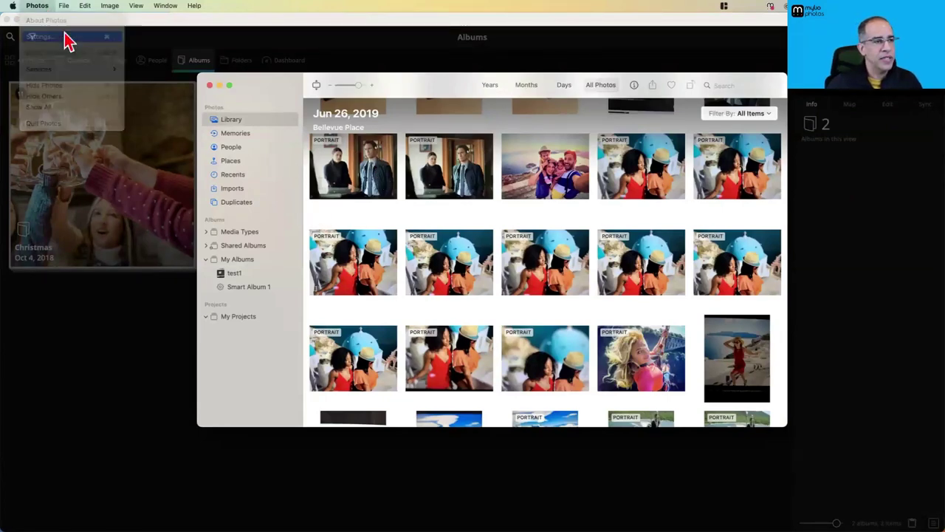
drag(550, 181, 555, 148)
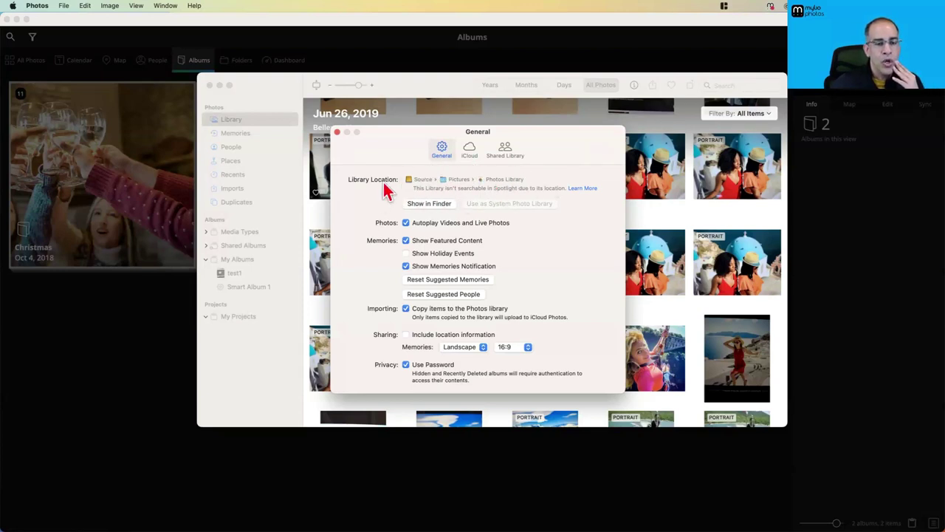
click(143, 339)
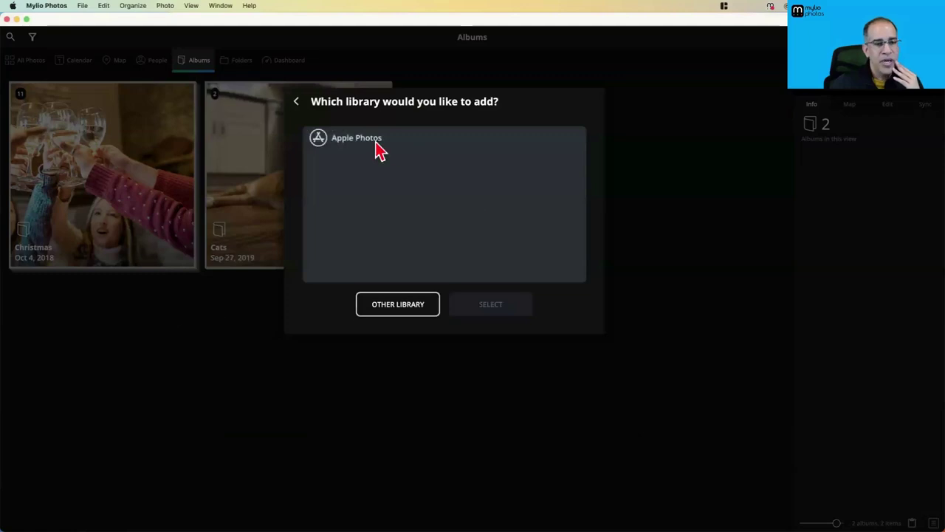
key(super+Tab)
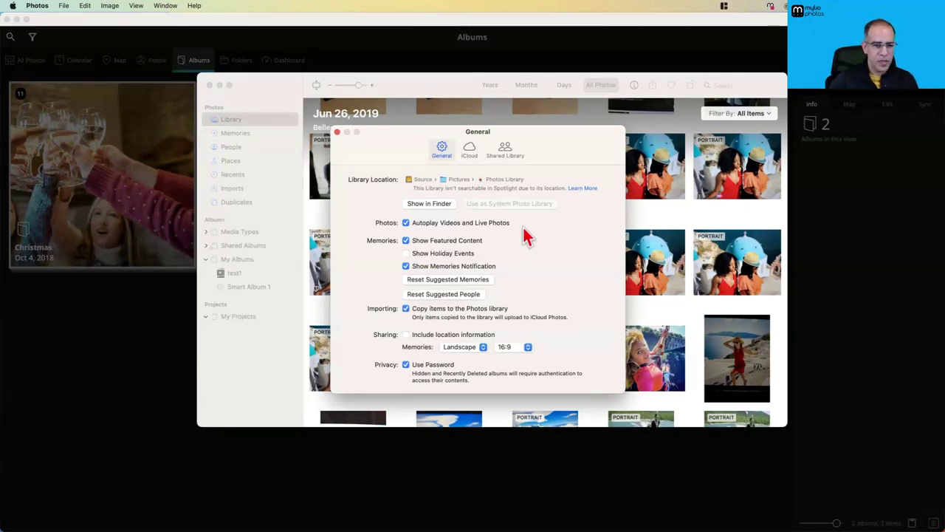
click(337, 132)
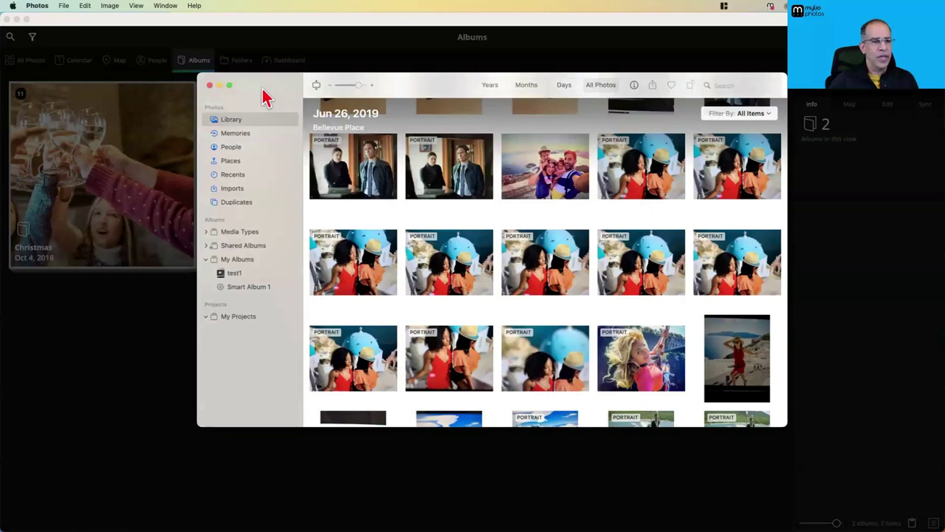
key(super+q)
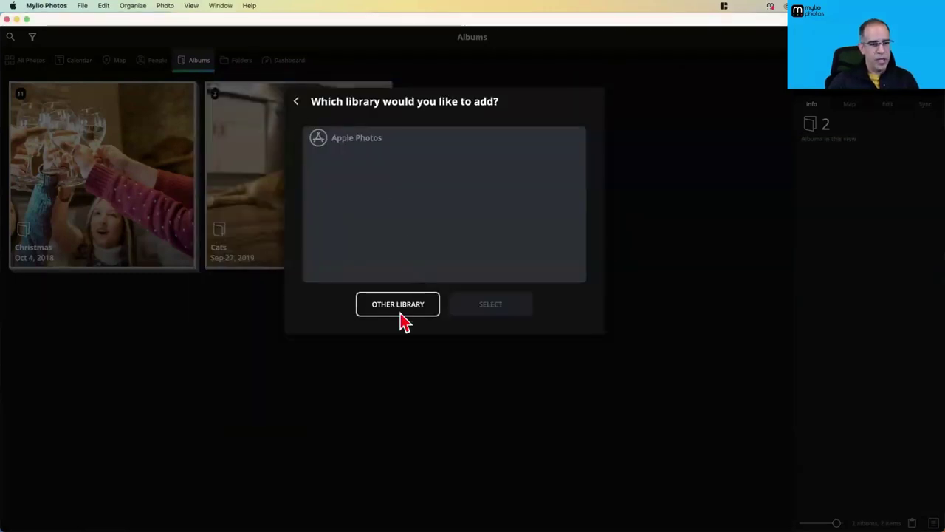
Review the three Photos libraries, keep the System Photo Library chosen, and return to Mylio
alt+click(220, 510)
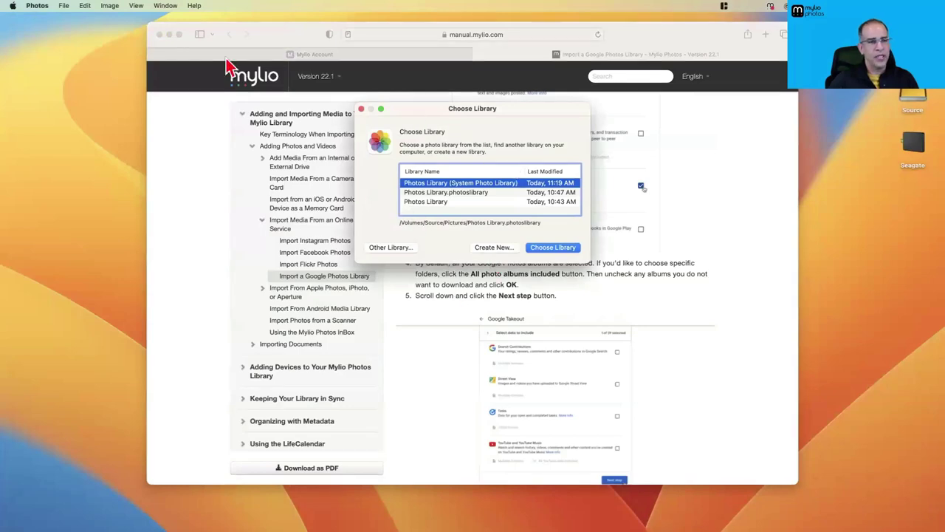
click(171, 34)
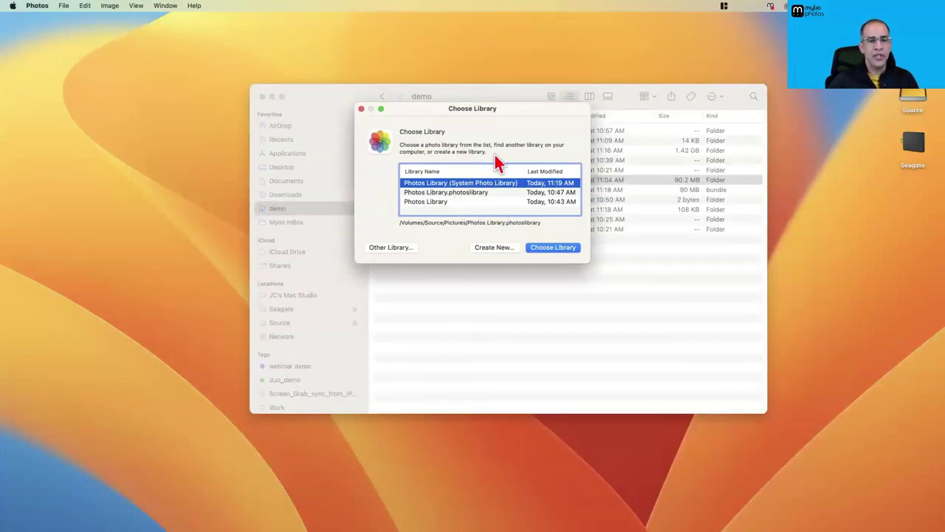
click(444, 203)
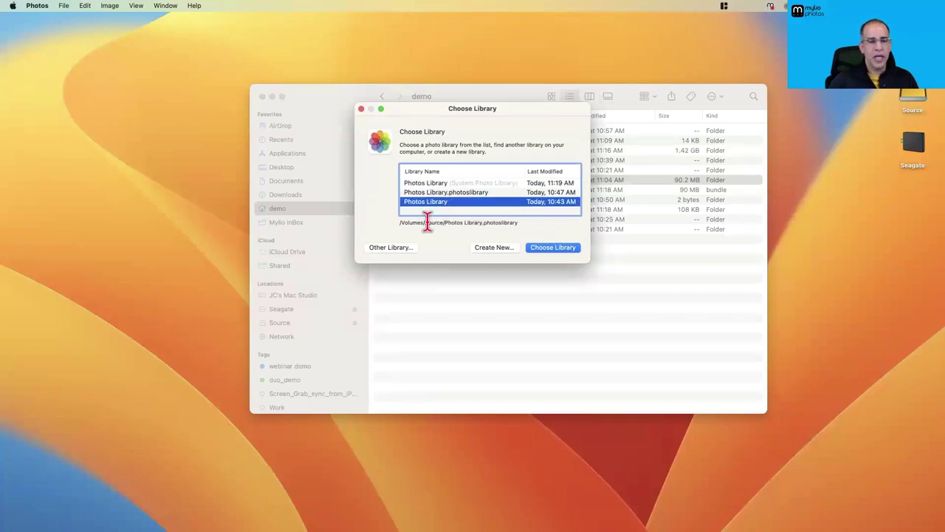
click(443, 192)
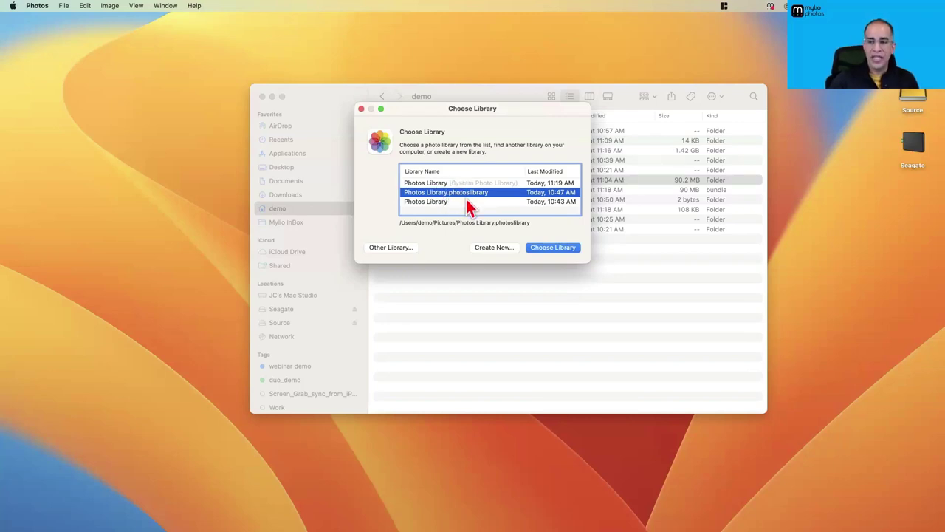
click(480, 184)
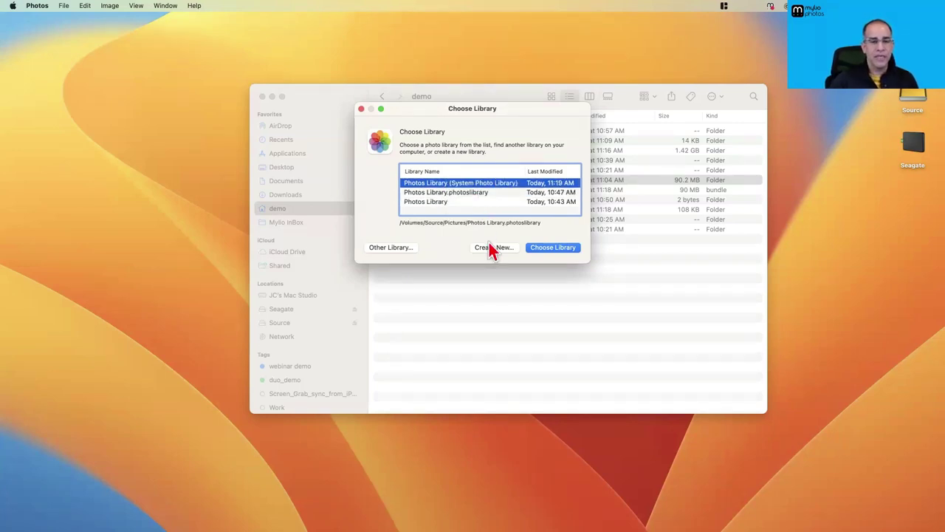
click(361, 108)
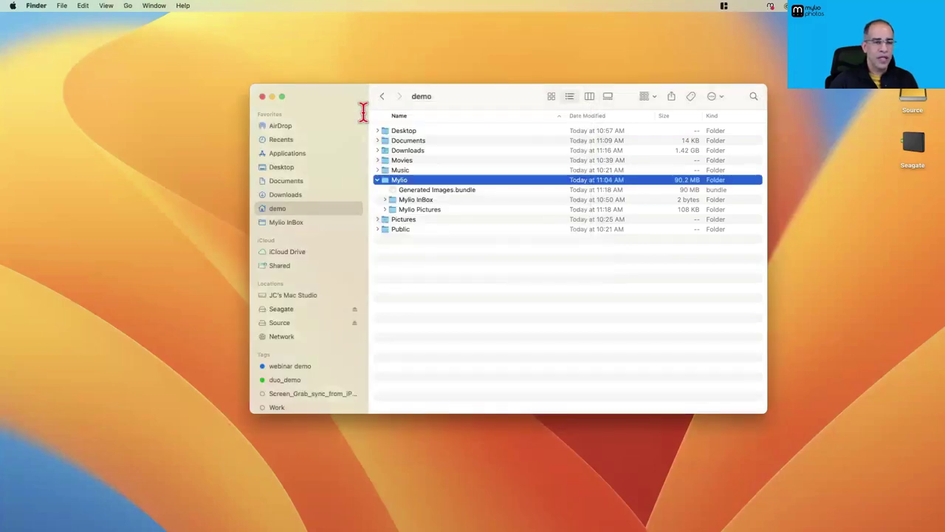
key(super+Tab)
key(super+Tab)
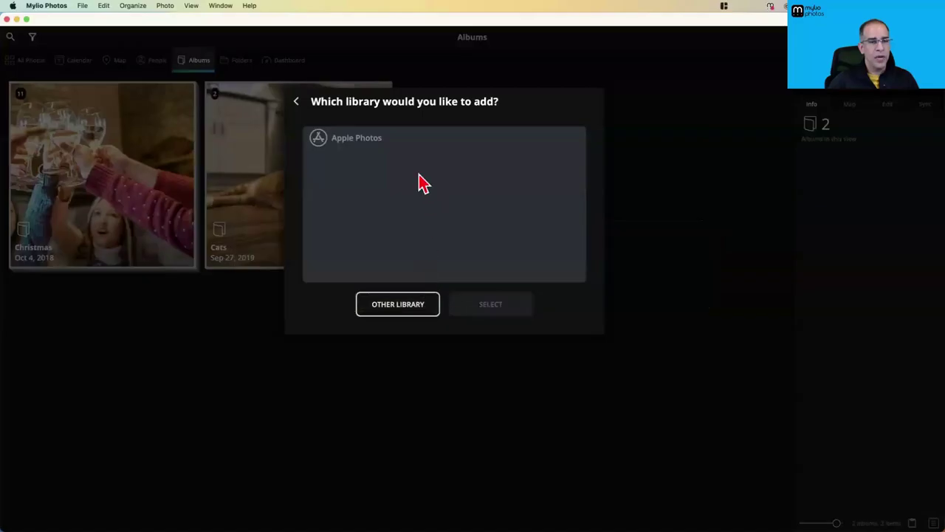
Select Apple Photos as the source, start the copy, and allow Mylio access to all photos
click(354, 146)
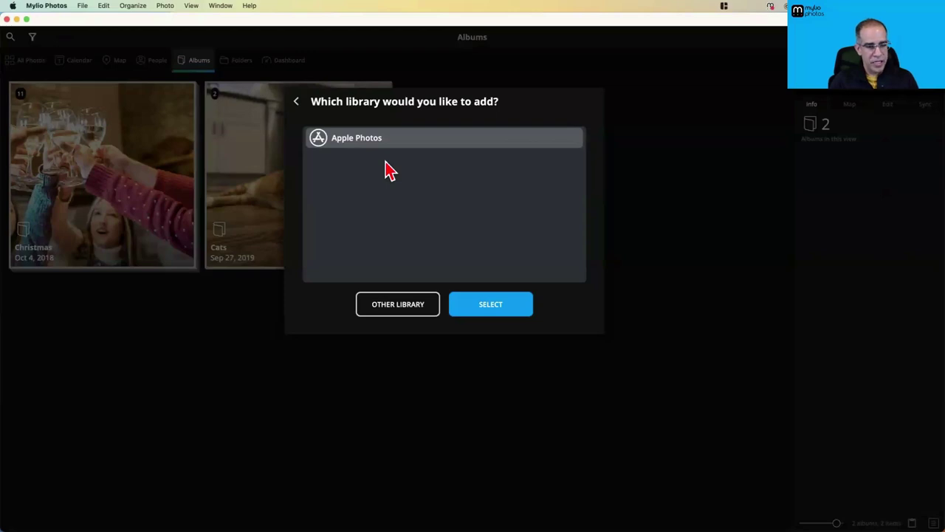
click(502, 311)
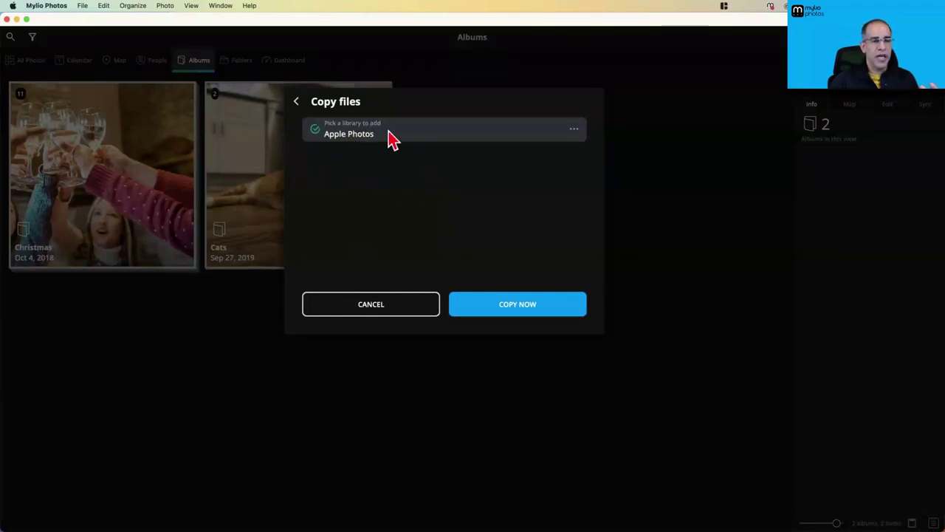
click(520, 312)
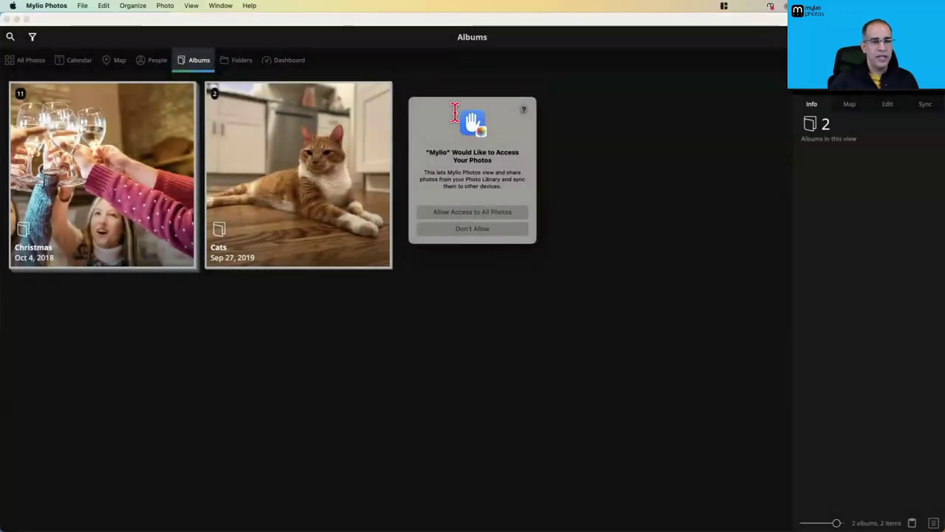
click(473, 215)
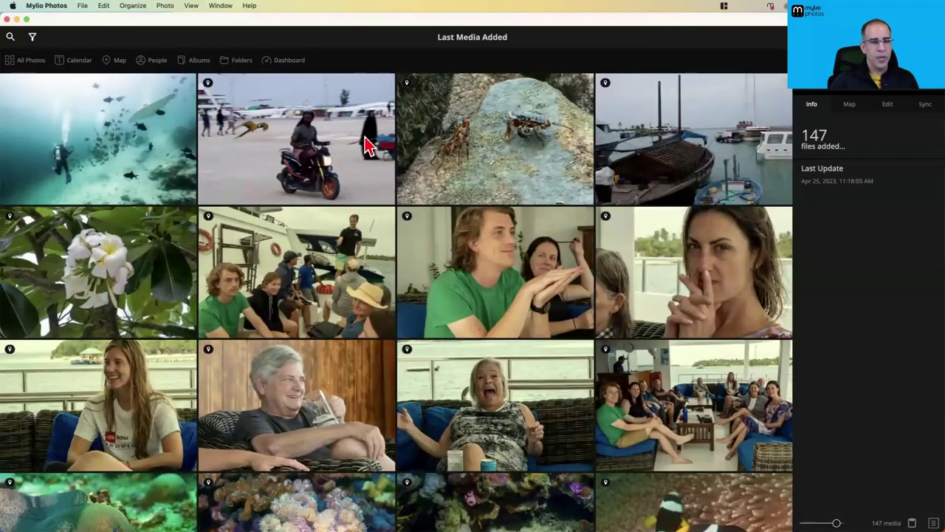
Open Folders > Apple Photos > Mac Studio library subfolder, then bring Finder's demo window forward
click(238, 62)
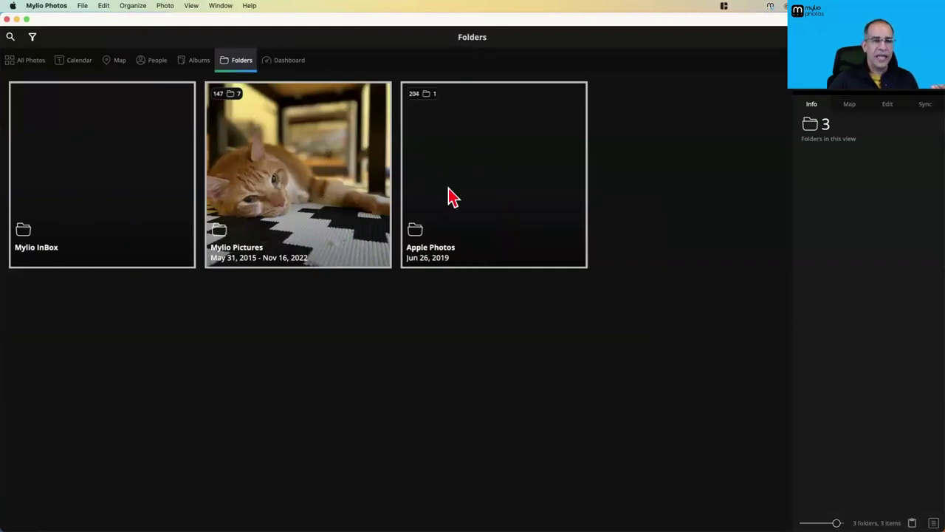
double_click(471, 184)
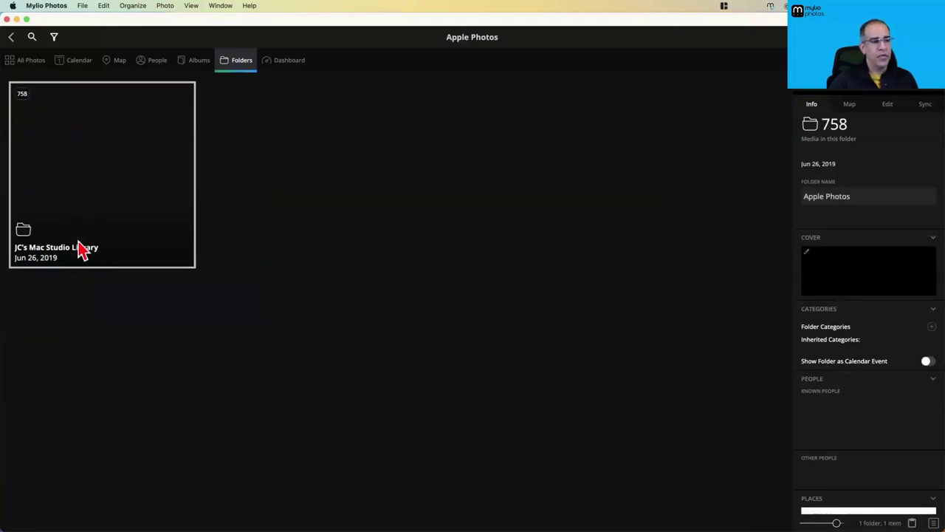
click(72, 185)
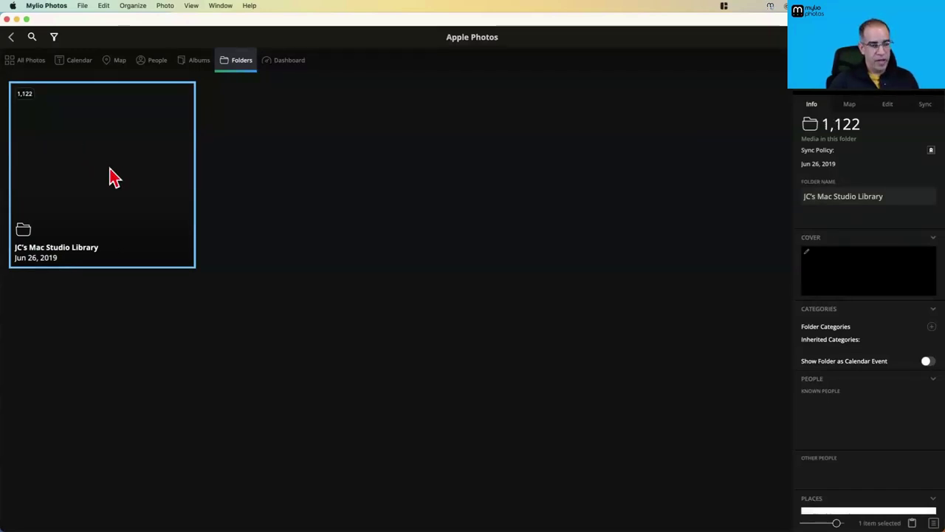
key(super+Tab)
click(355, 271)
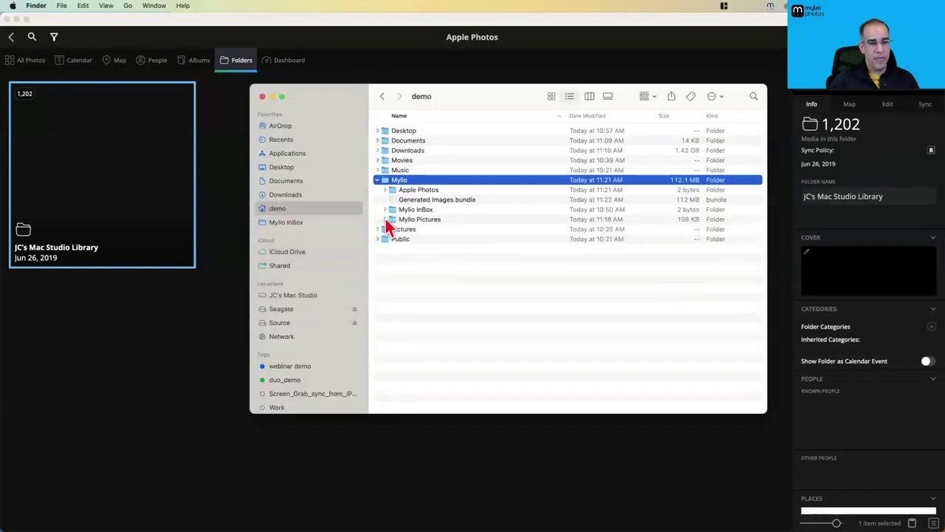
In Finder, expand the Seagate drive's Mylio > Apple Photos > Mac Studio library folders
click(292, 310)
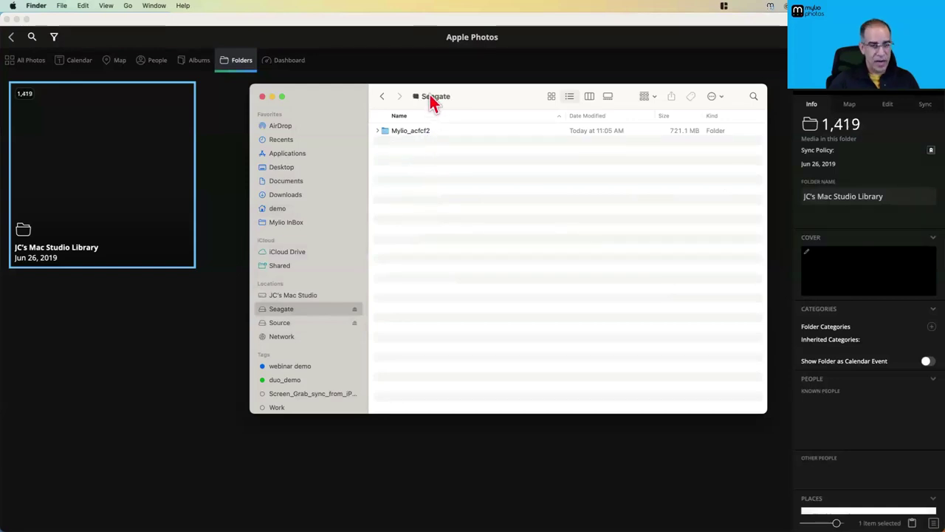
click(379, 130)
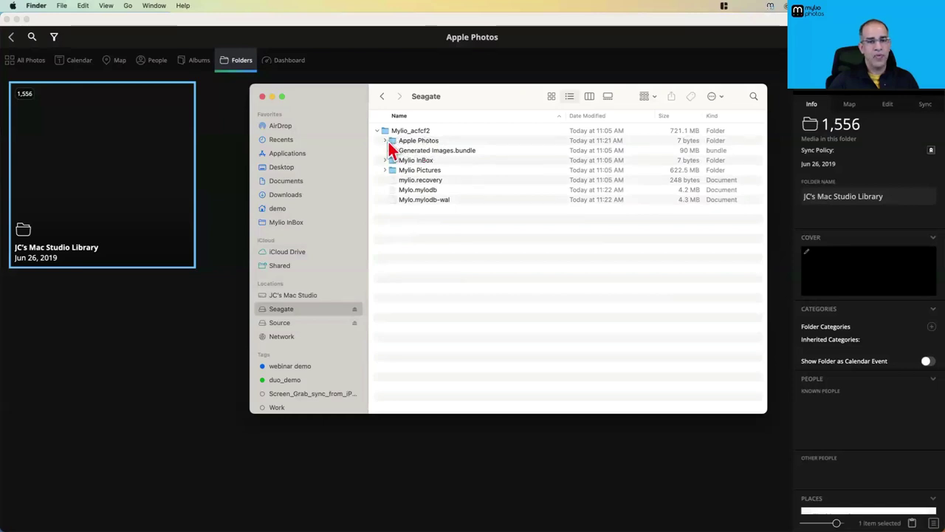
click(384, 141)
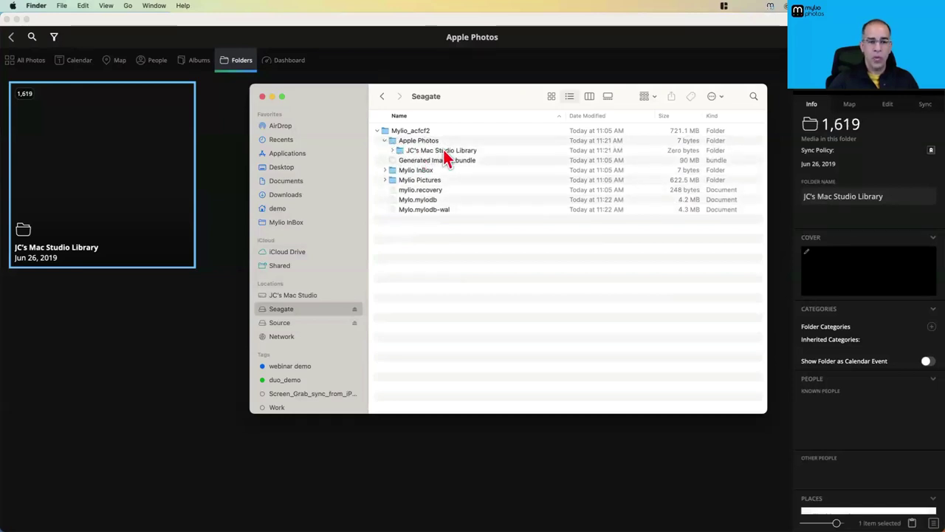
click(392, 152)
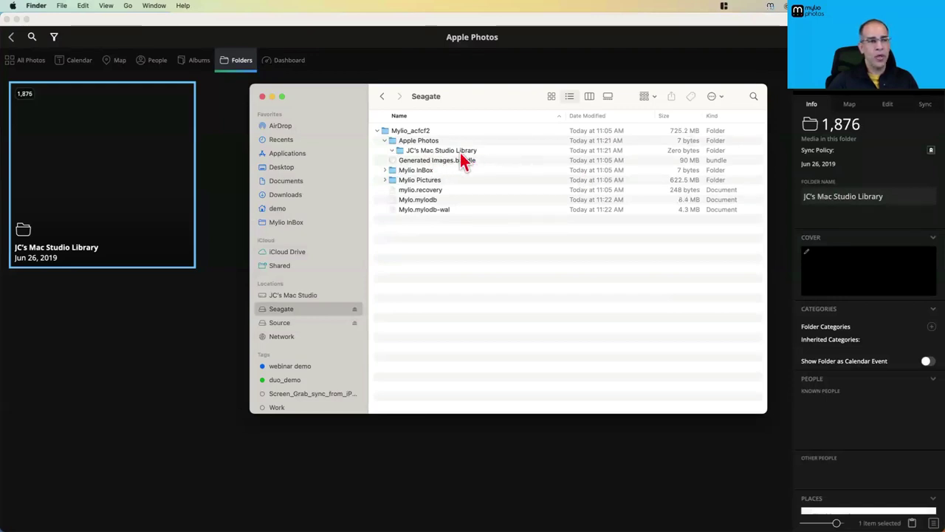
Back in Mylio, check import progress and open the Mac Studio library folder, comparing with Finder
click(232, 183)
click(772, 62)
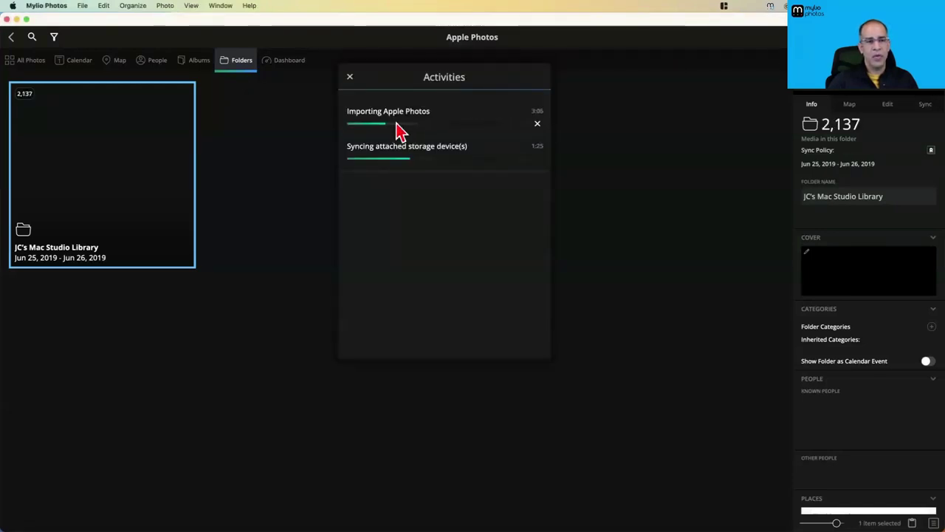
click(349, 76)
double_click(188, 171)
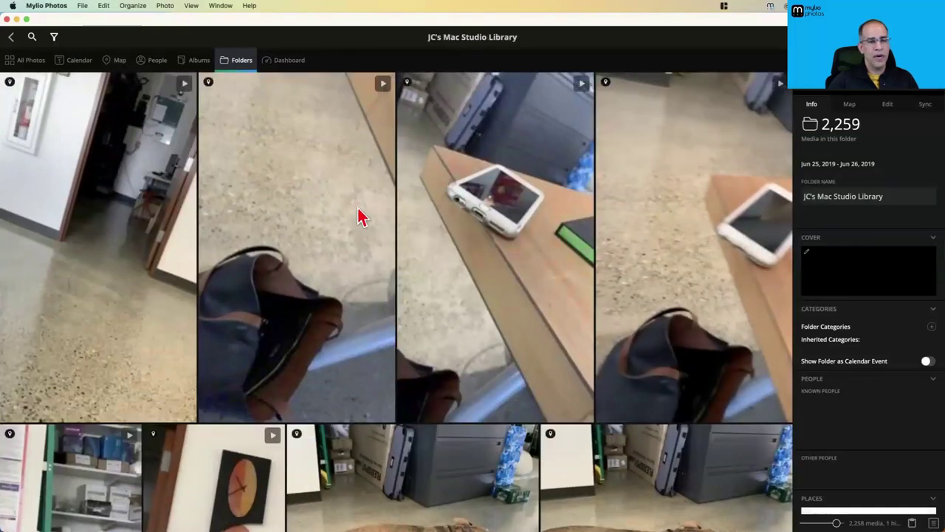
key(super+Tab)
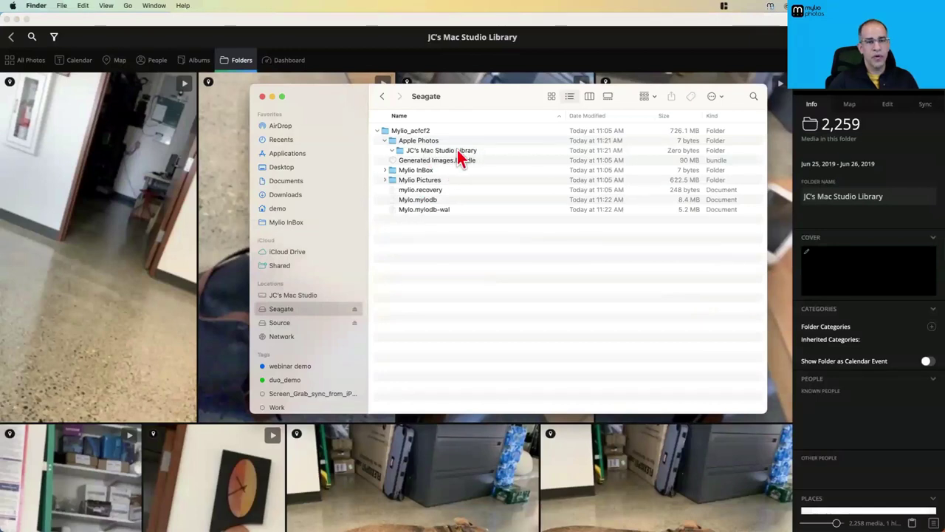
click(359, 47)
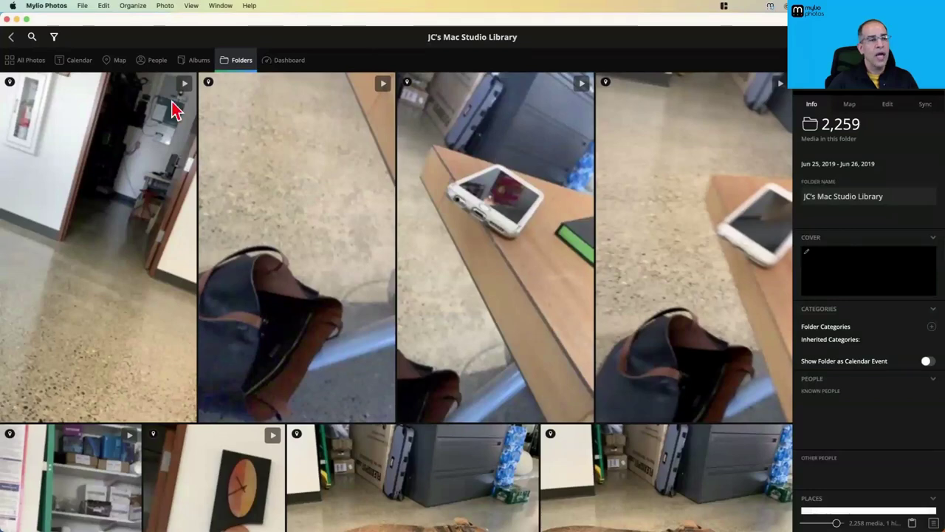
Go back to top-level folders, reopen Apple Photos > JC's Mac Studio Library, then view LifeCalendar
click(10, 40)
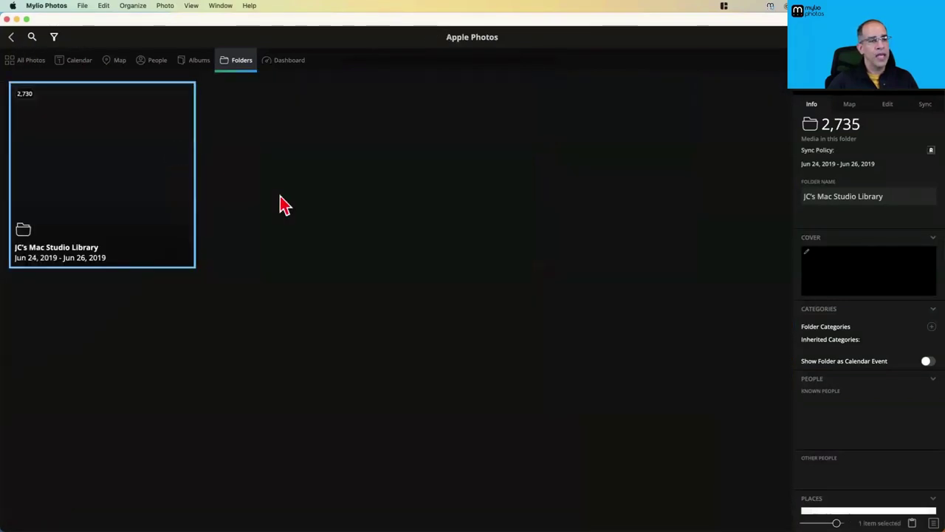
click(12, 38)
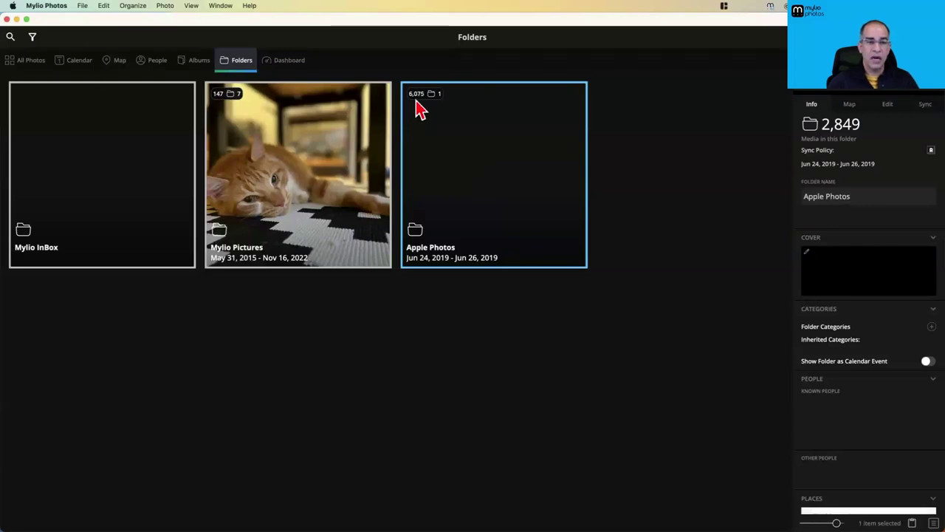
double_click(466, 164)
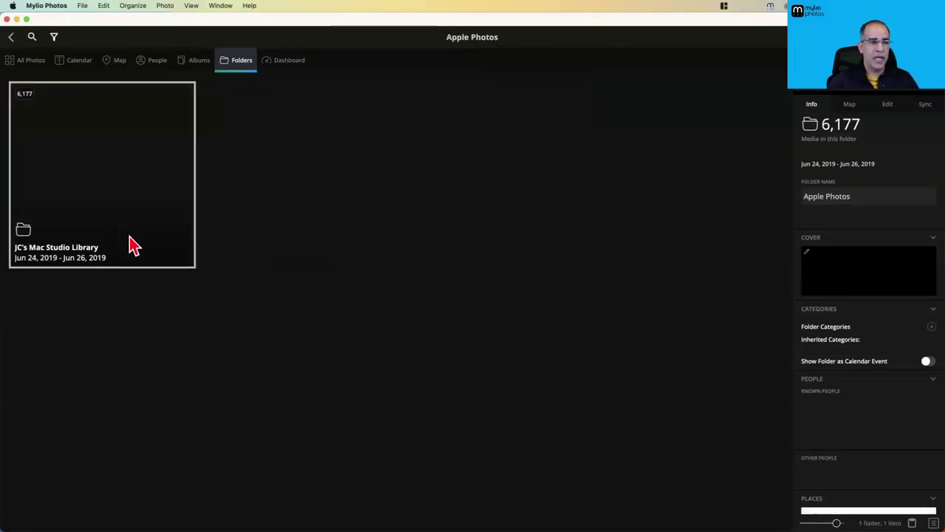
double_click(93, 182)
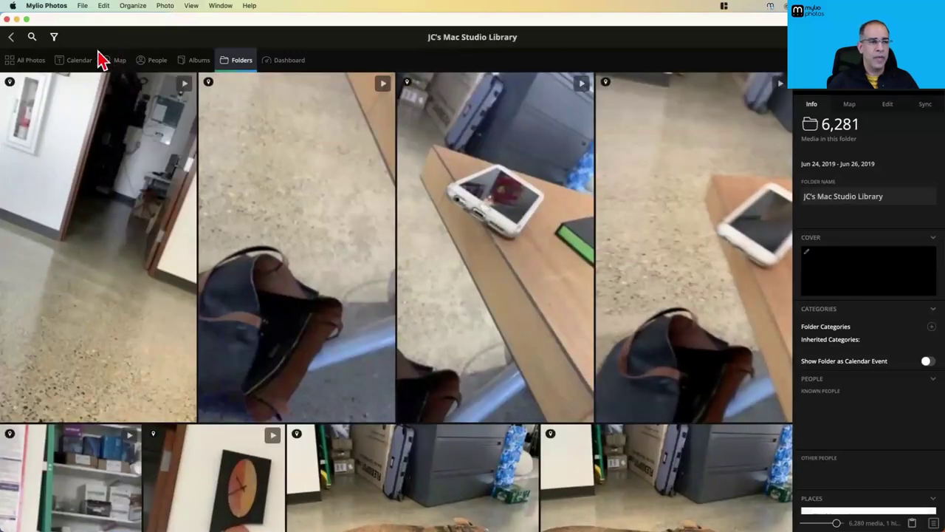
click(78, 62)
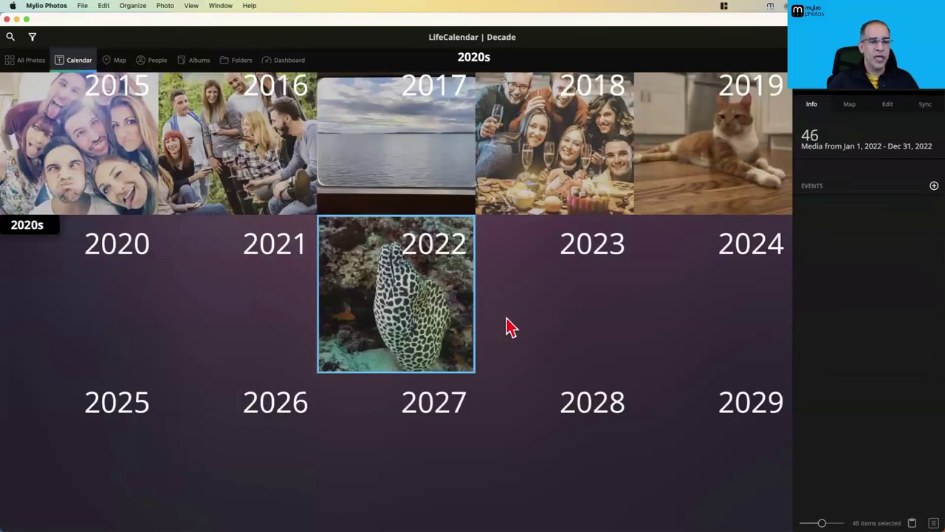
Scroll through the LifeCalendar decade view, then look at the Map and People views
scroll(508, 310, up, 3)
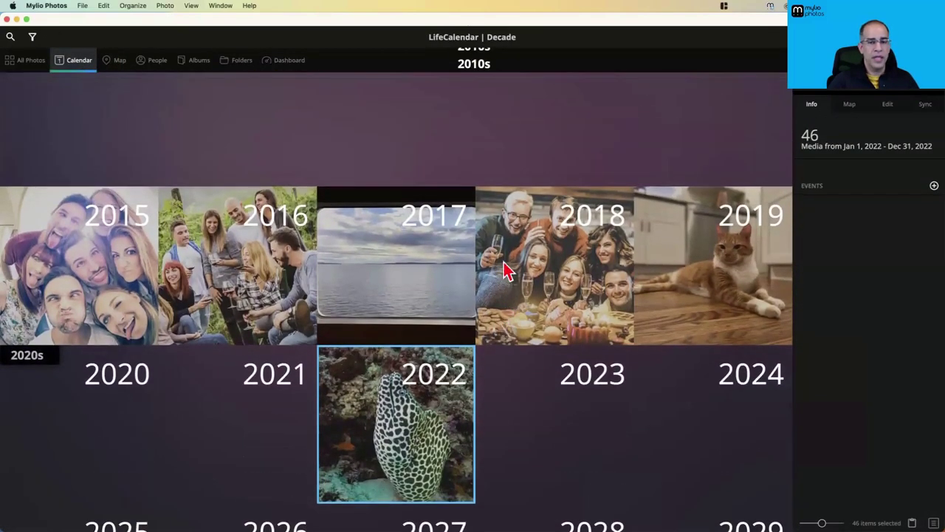
scroll(502, 266, up, 2)
scroll(466, 308, down, 5)
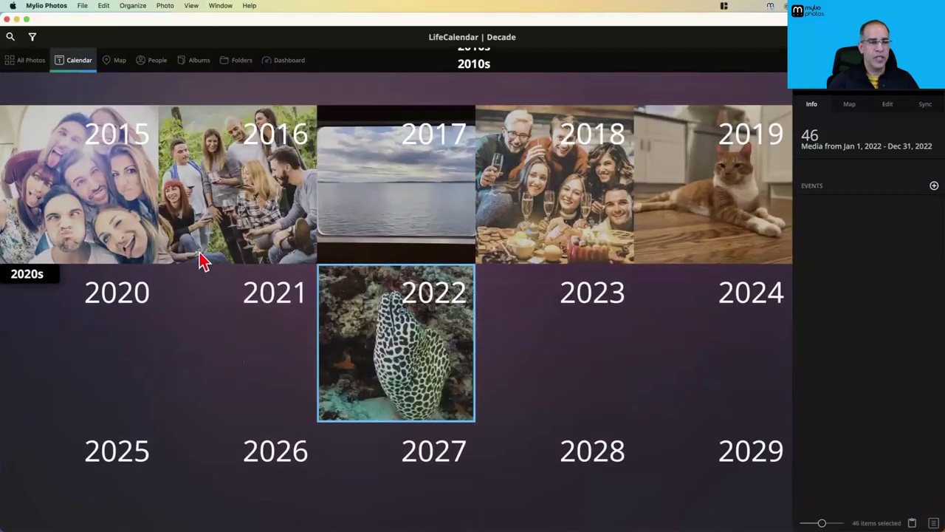
scroll(200, 259, up, 2)
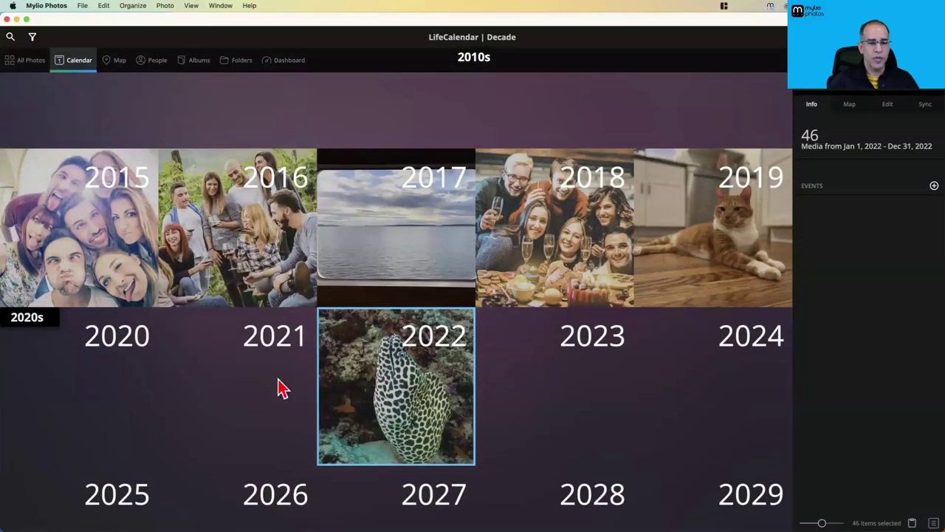
scroll(422, 296, up, 3)
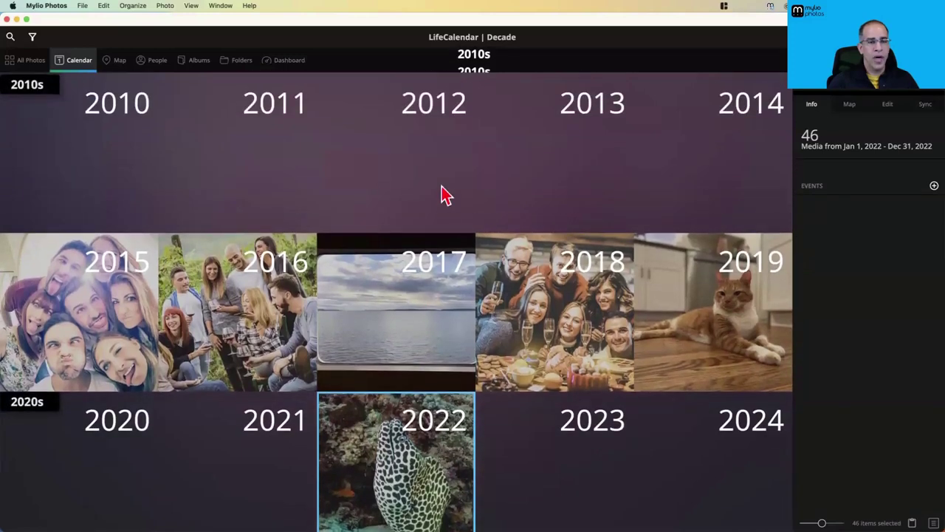
scroll(416, 281, down, 3)
click(118, 61)
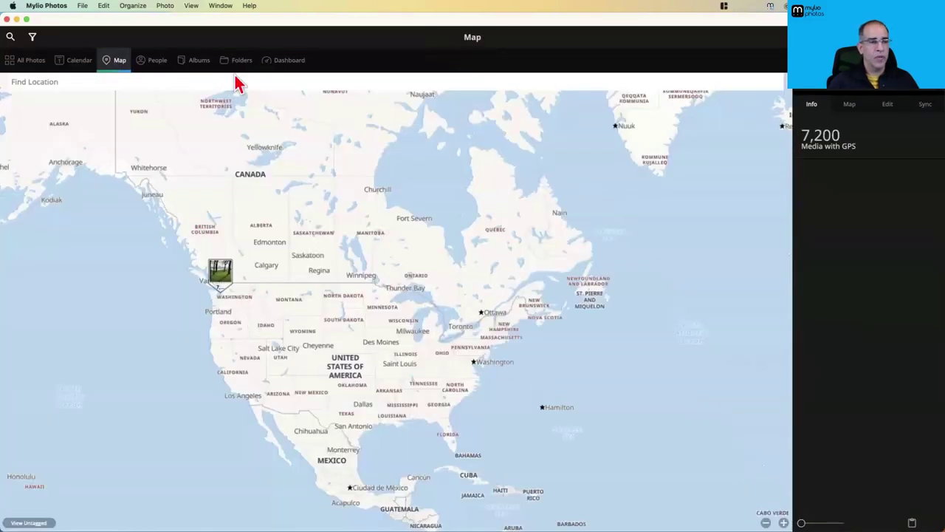
click(158, 64)
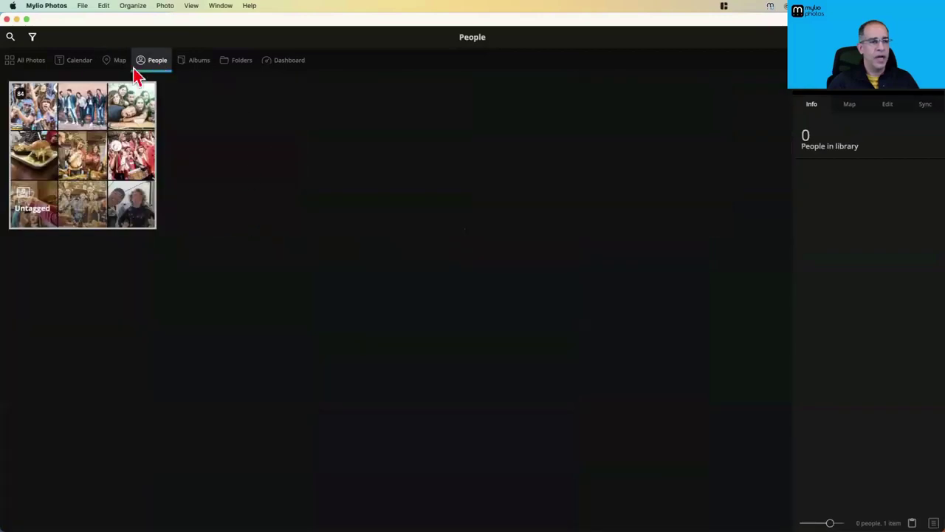
Scroll through All Photos, then return to the top-level Folders view
click(22, 59)
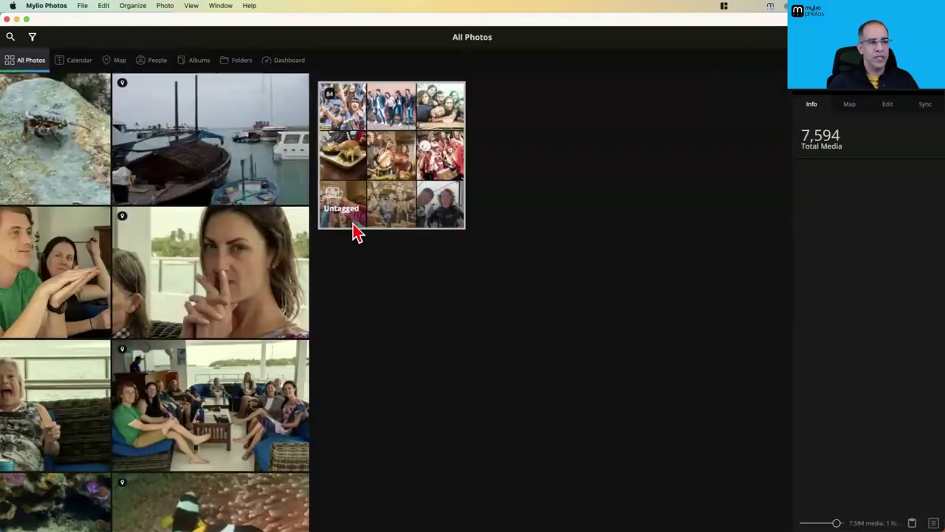
scroll(229, 339, down, 2)
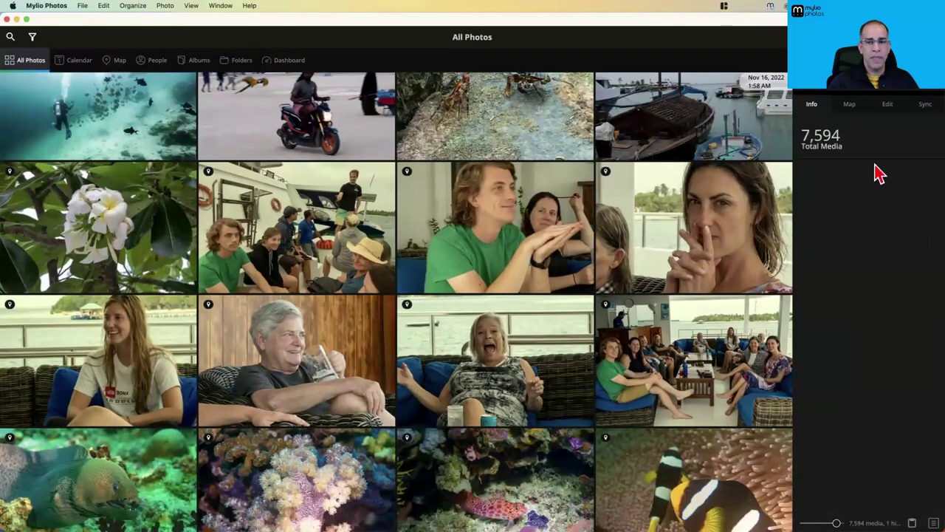
scroll(812, 143, down, 3)
scroll(833, 152, down, 10)
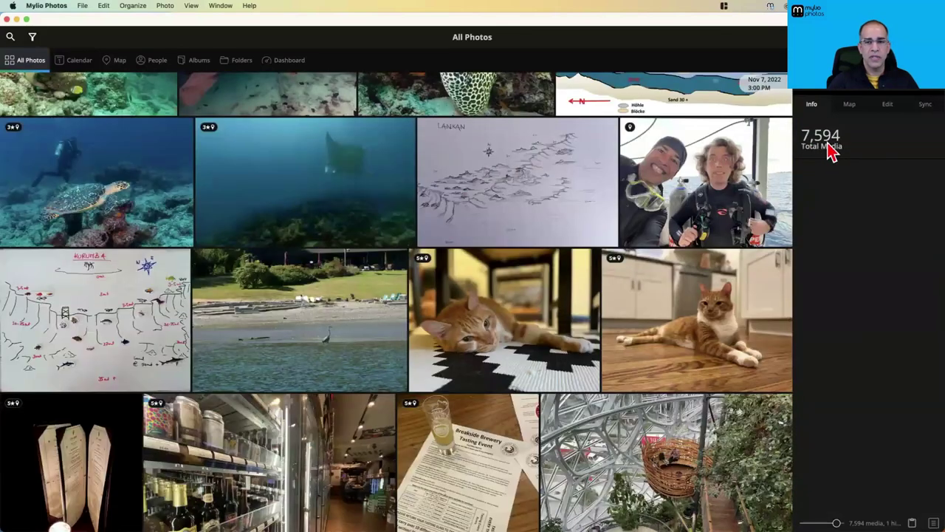
scroll(370, 211, up, 3)
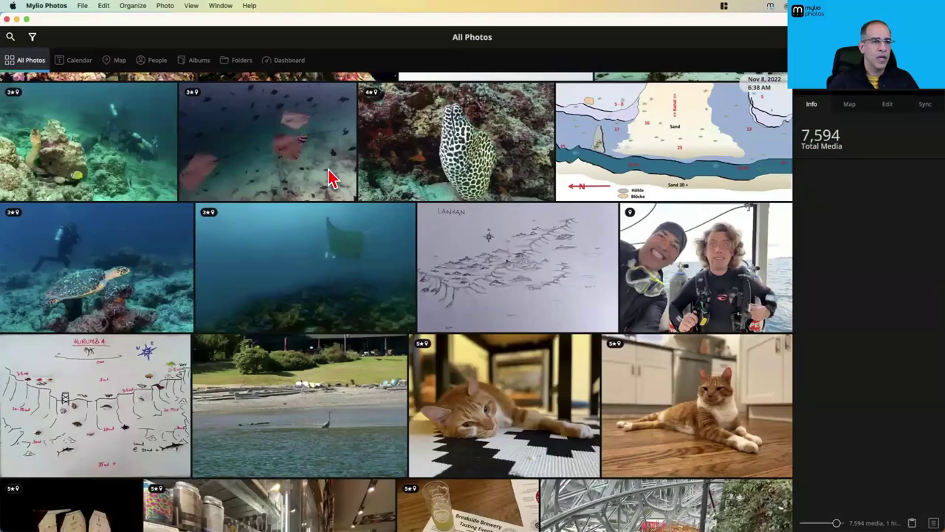
scroll(330, 177, up, 10)
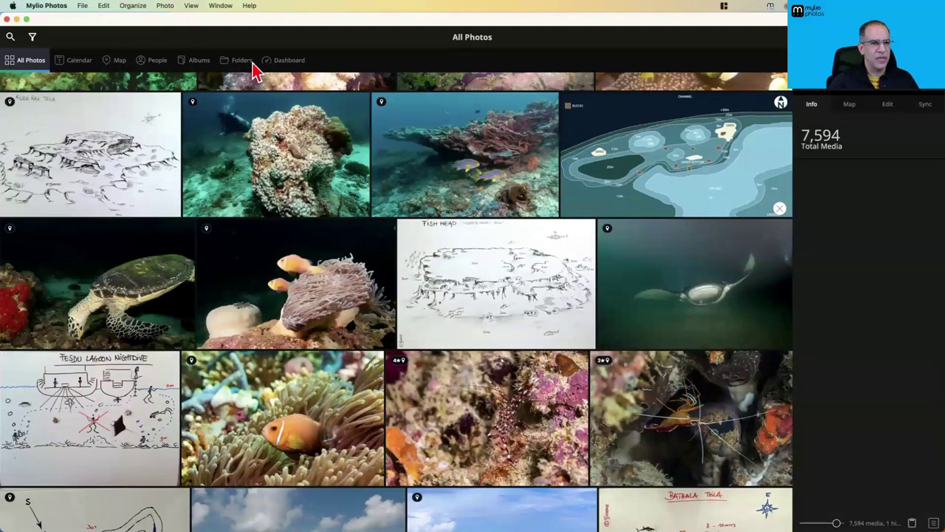
click(243, 65)
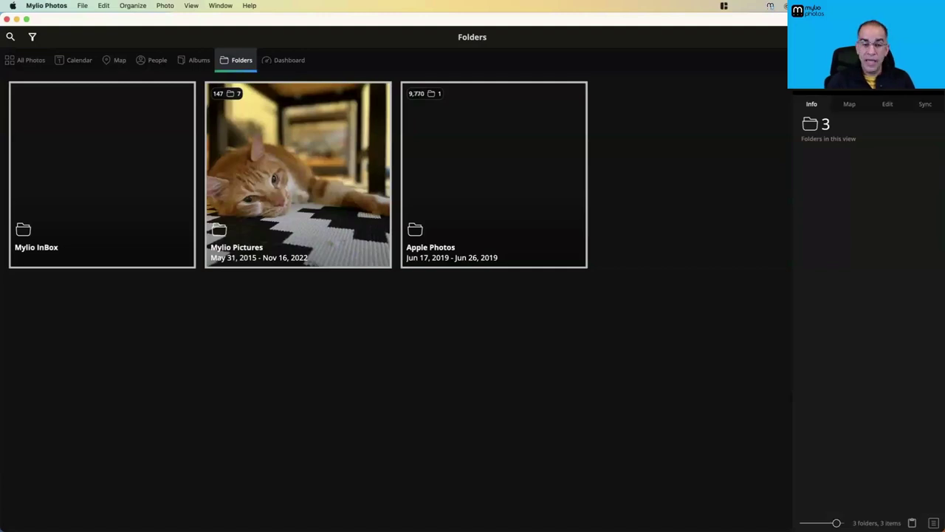
key(super+Tab)
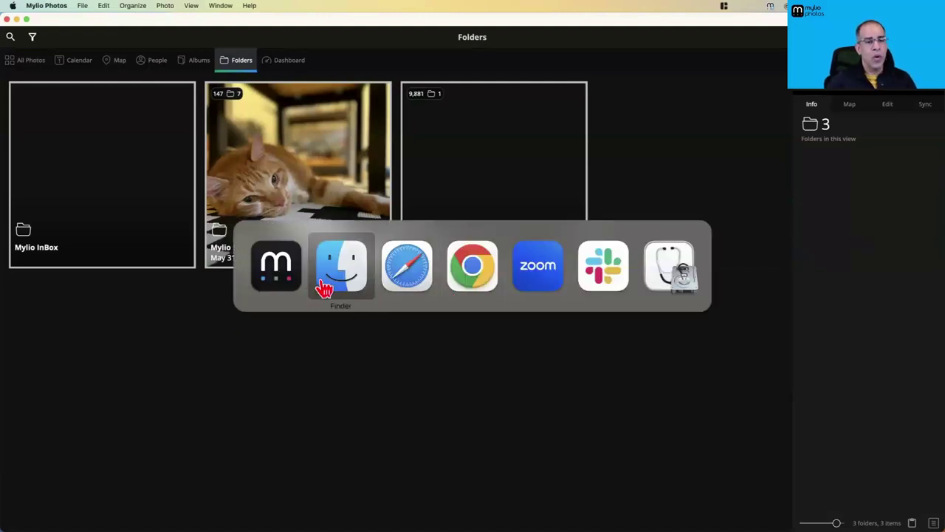
click(341, 281)
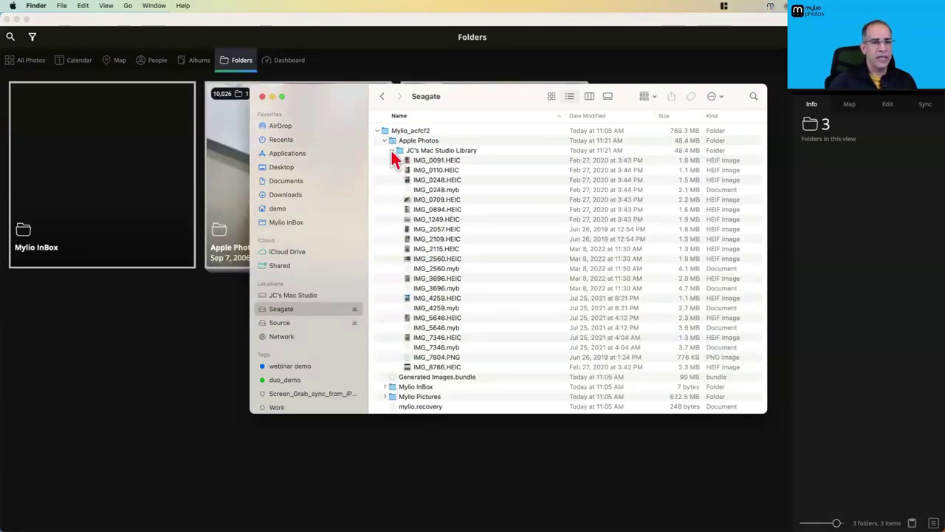
click(391, 149)
click(383, 139)
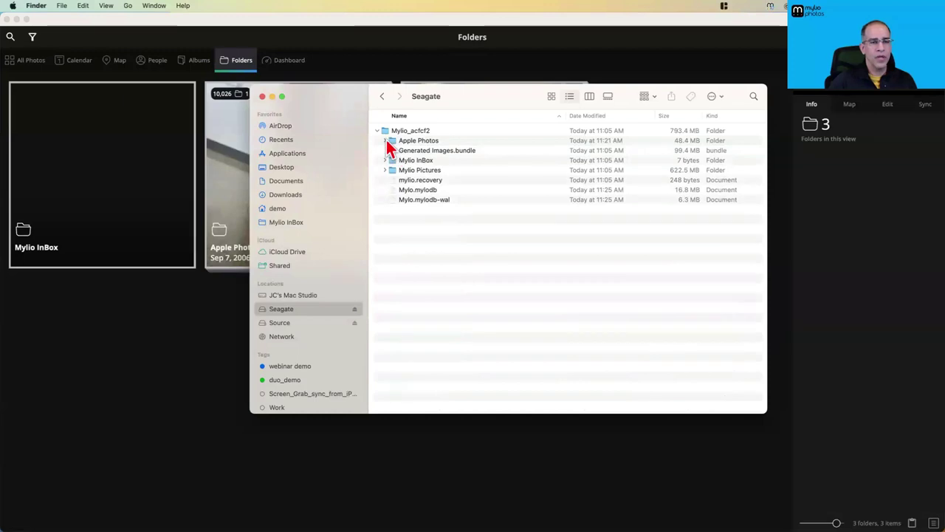
click(386, 140)
click(393, 150)
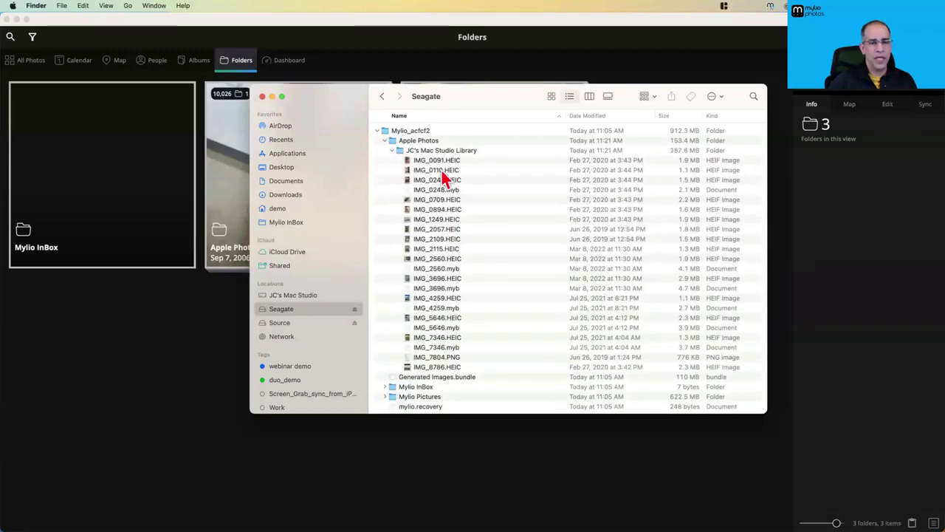
click(391, 149)
click(385, 140)
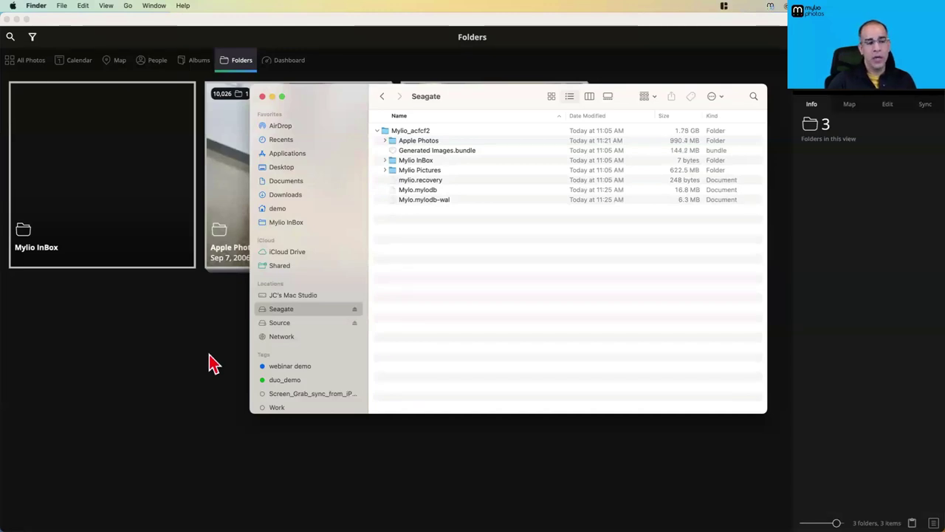
click(210, 363)
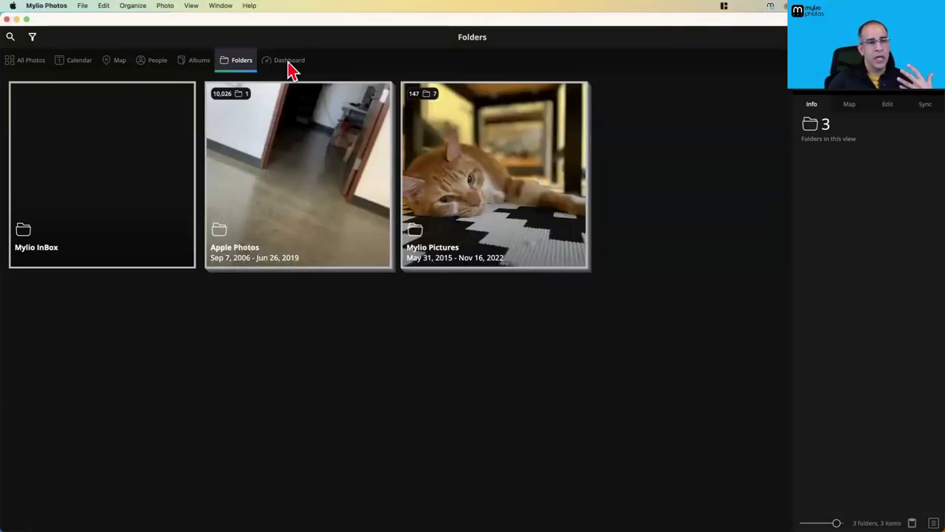
Show Mylio Pictures' details under the Seagate drive's linked folders in Dashboard, then switch to Finder
click(288, 64)
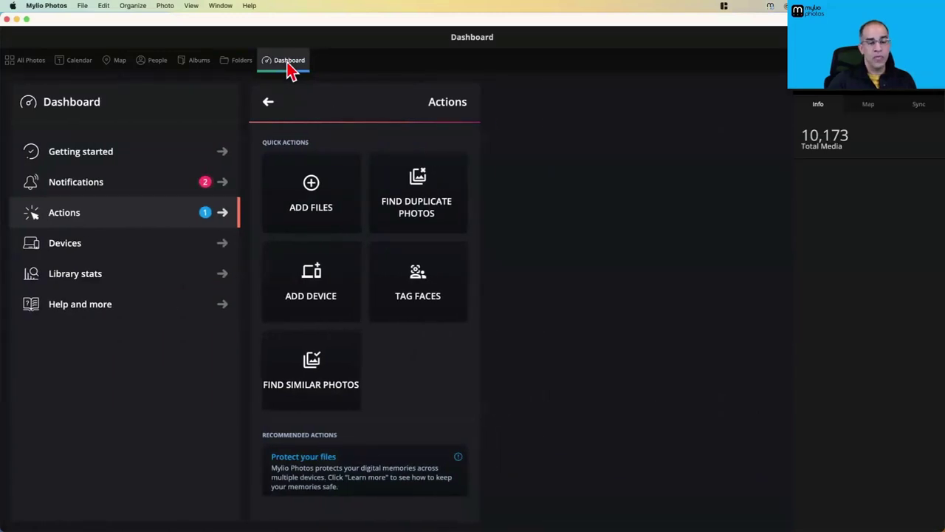
click(67, 252)
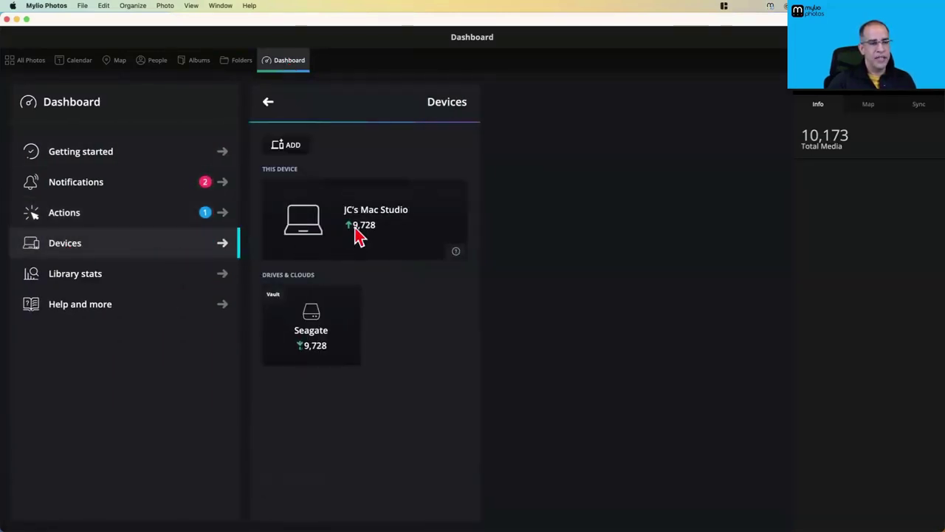
click(357, 236)
click(323, 332)
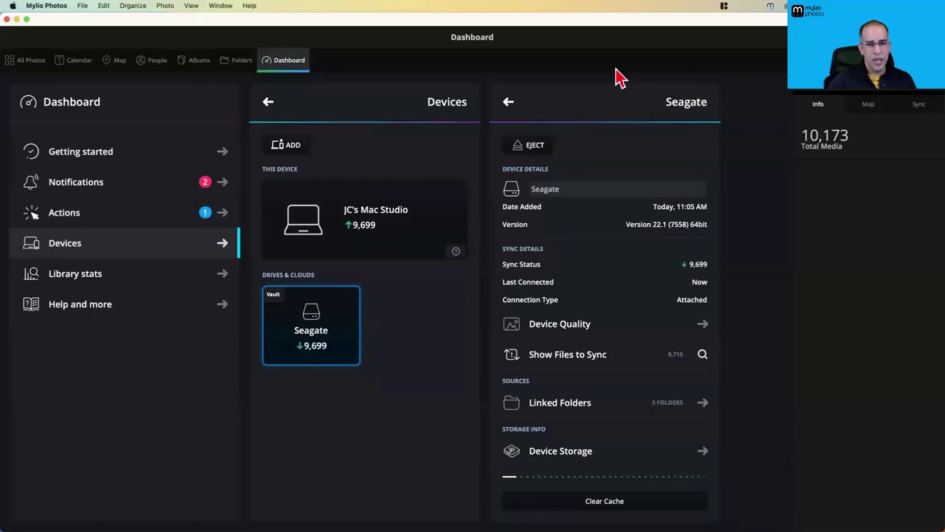
click(559, 412)
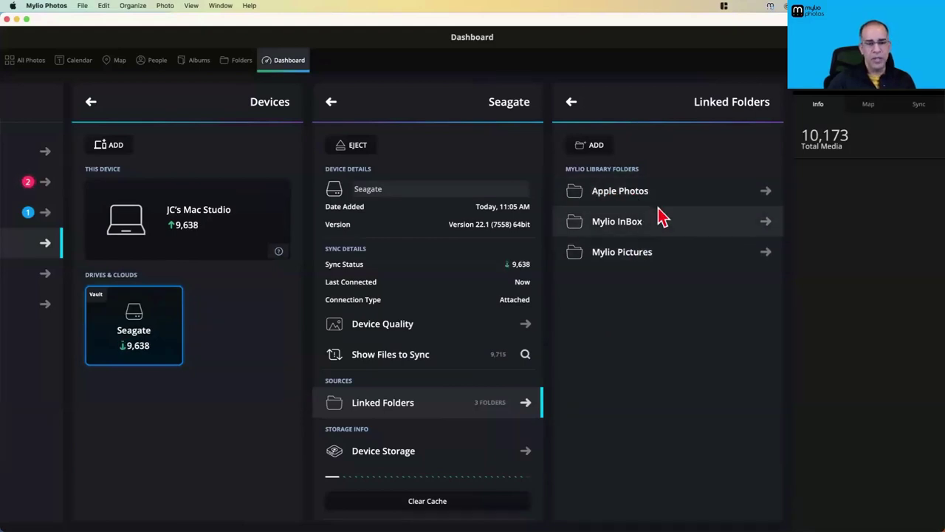
click(639, 255)
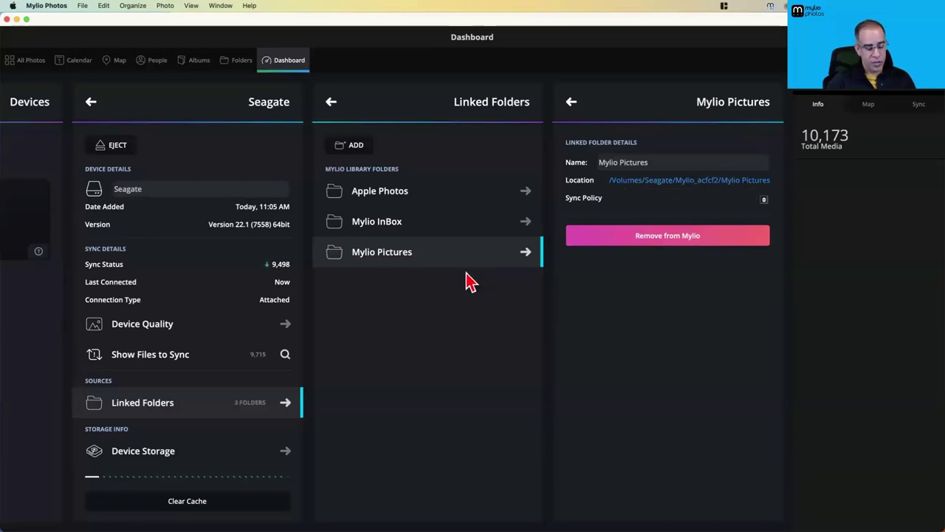
key(super+Tab)
click(353, 279)
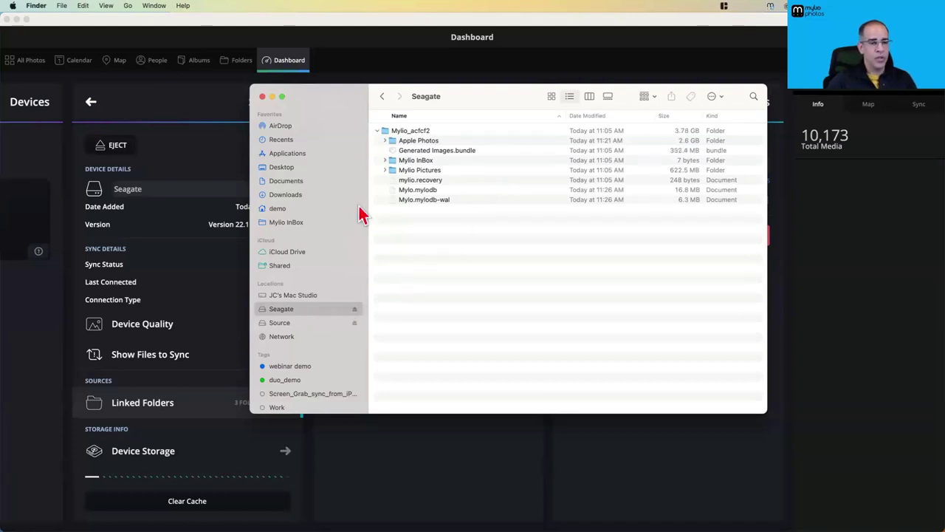
Open the Source drive in a new Finder tab and split it into its own window
drag(483, 94, 555, 88)
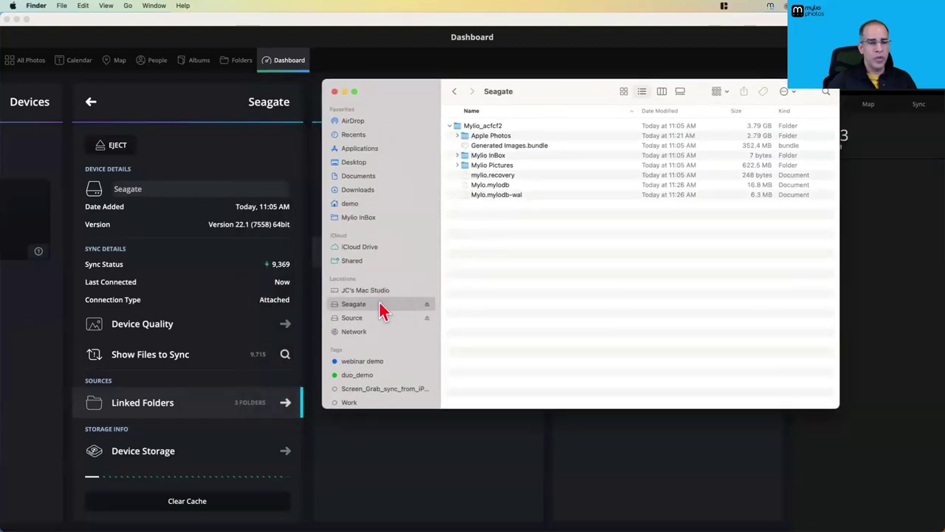
click(361, 321)
right_click(361, 321)
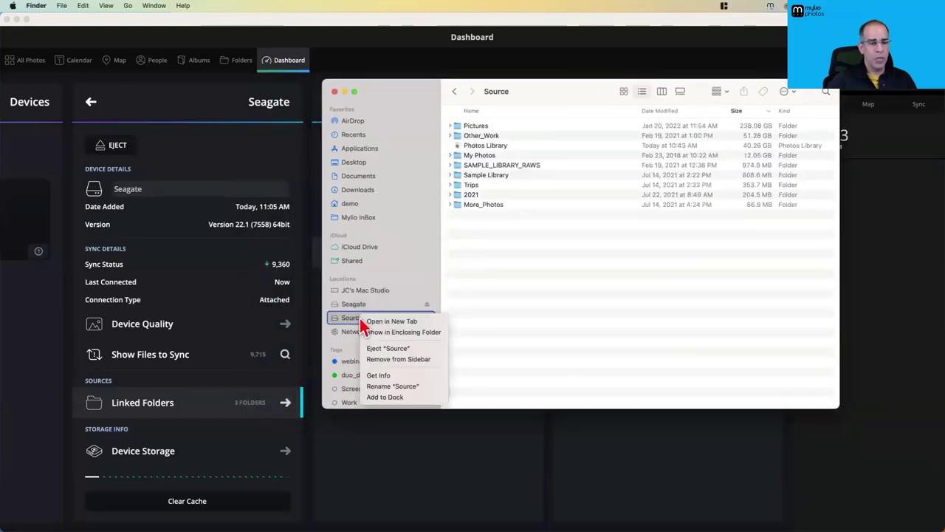
click(389, 323)
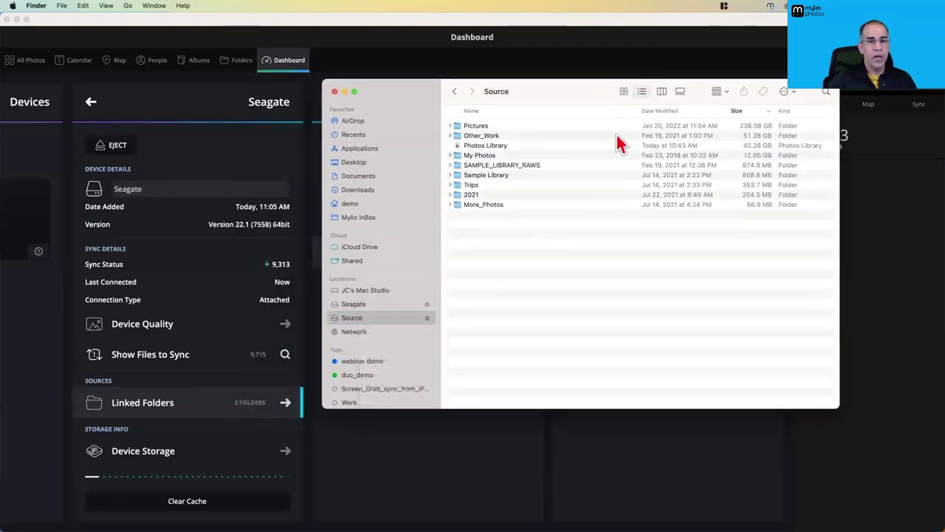
drag(696, 112, 156, 140)
drag(517, 244, 455, 230)
drag(555, 99, 673, 105)
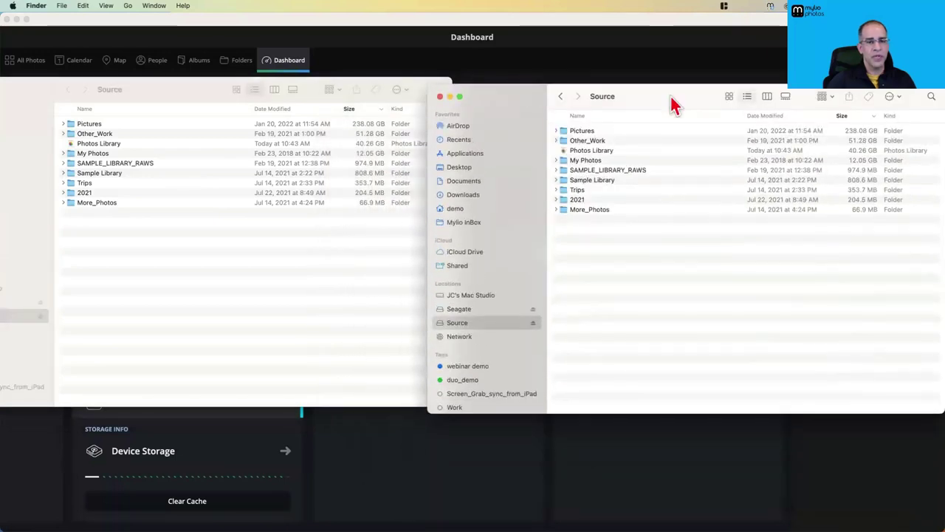
Open Seagate > Mylio_acfcf2 > Mylio Pictures in the other Finder window
click(459, 309)
click(588, 130)
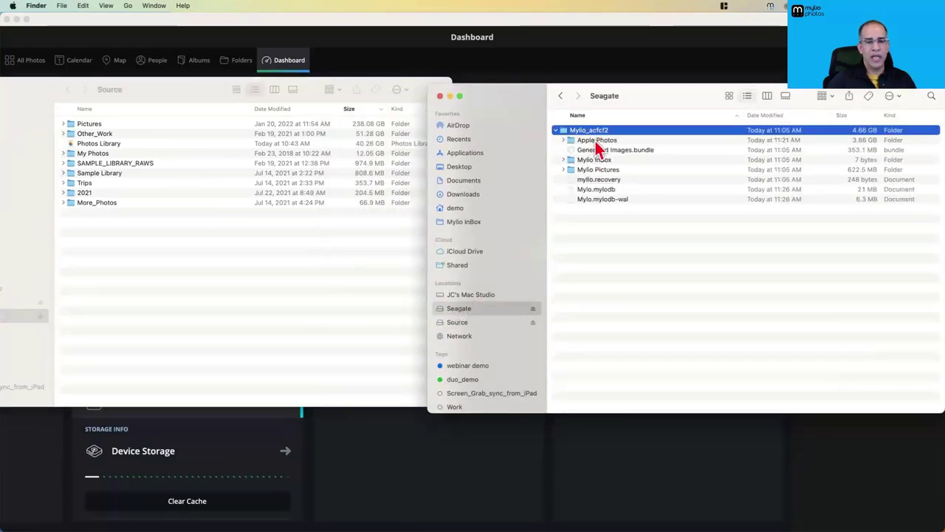
click(572, 170)
double_click(572, 171)
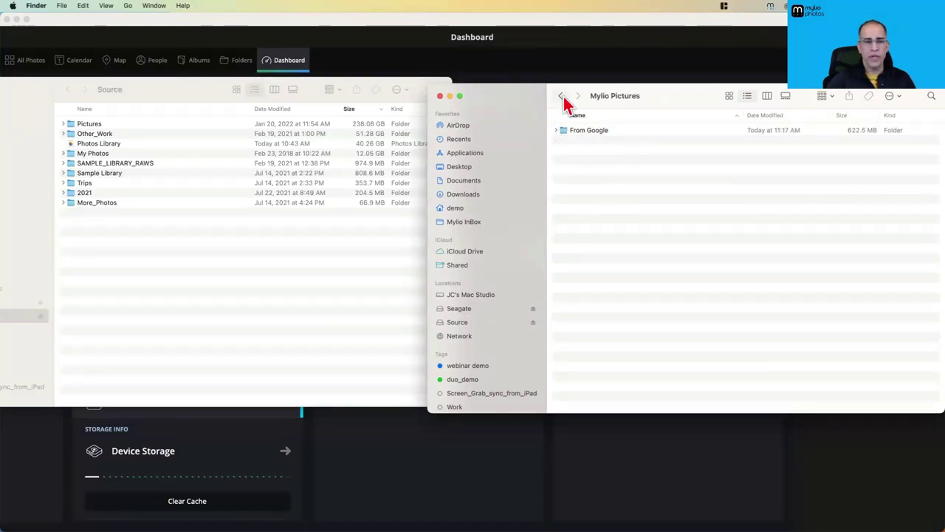
drag(538, 96, 561, 95)
Copy the More_Photos folder from Source into Mylio Pictures, then return to Mylio Photos
click(111, 296)
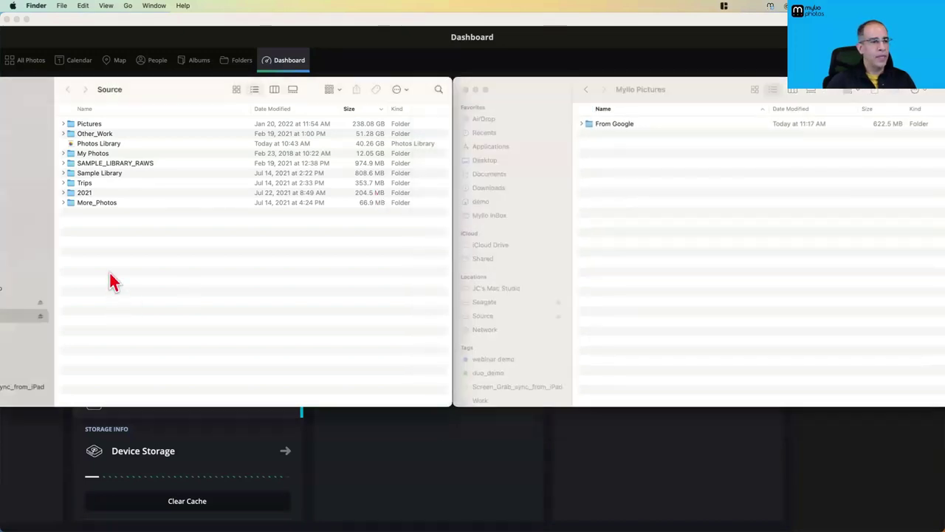
click(64, 203)
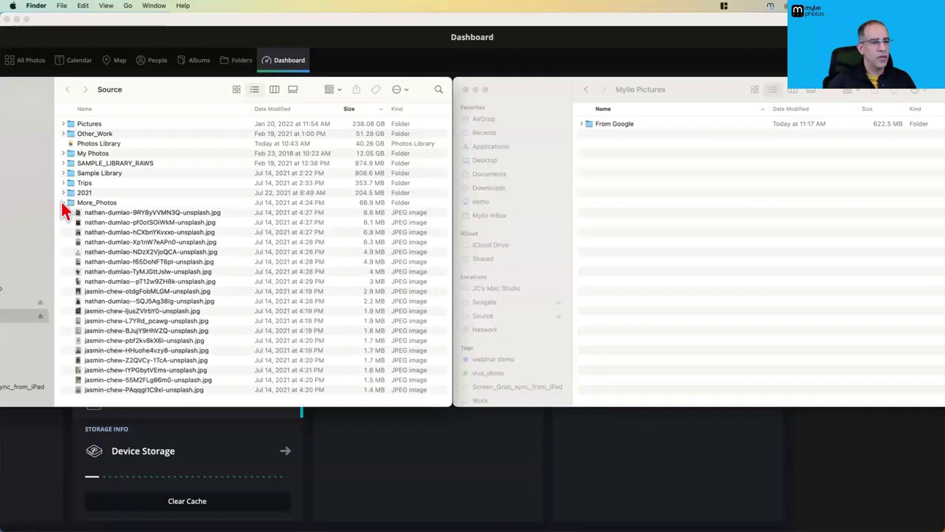
click(63, 201)
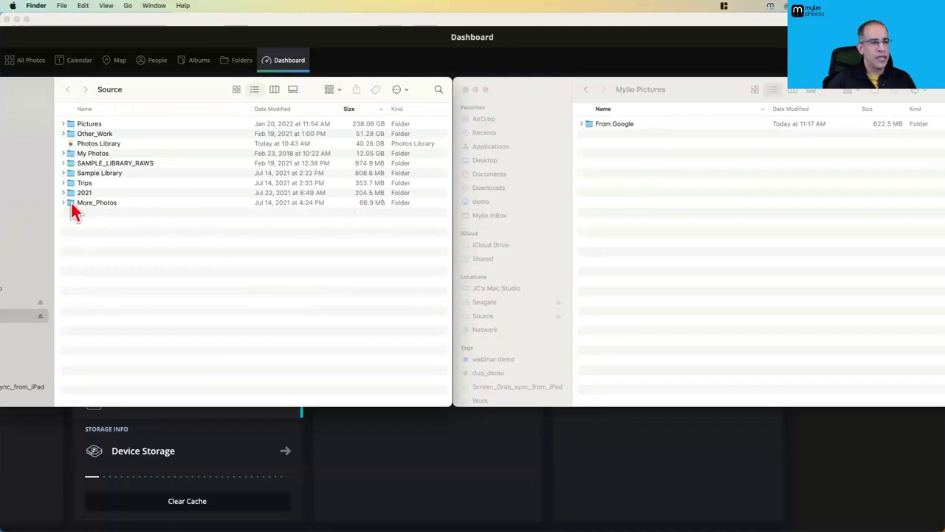
drag(71, 206, 655, 173)
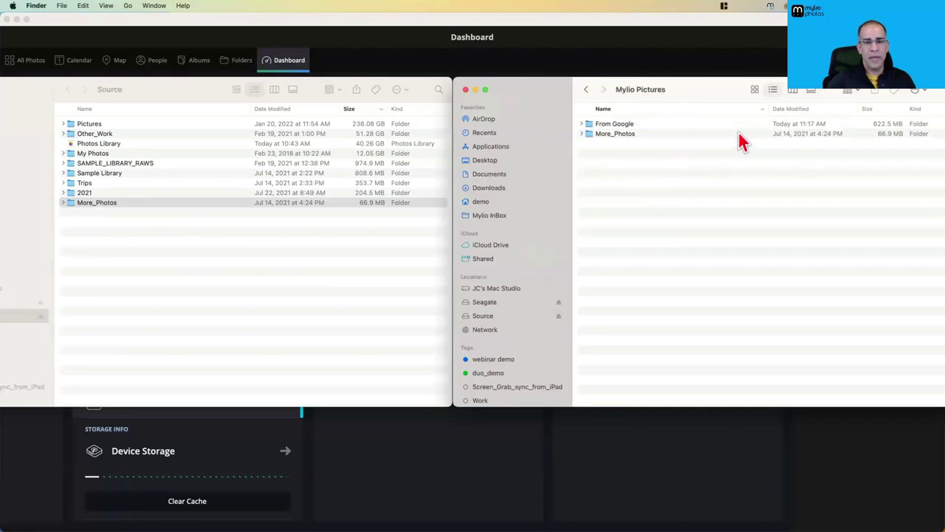
click(474, 65)
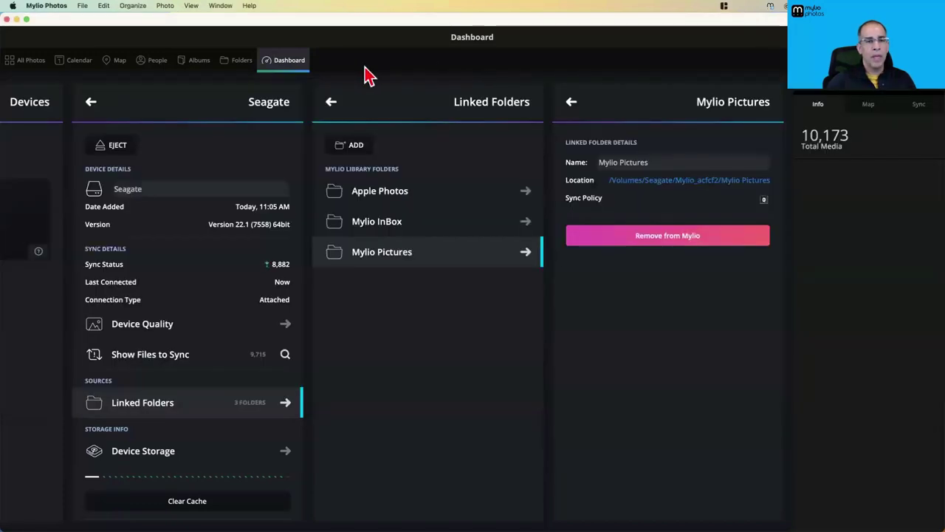
In the Folders view, peek inside Apple Photos, go back, and select Mylio Pictures
click(244, 66)
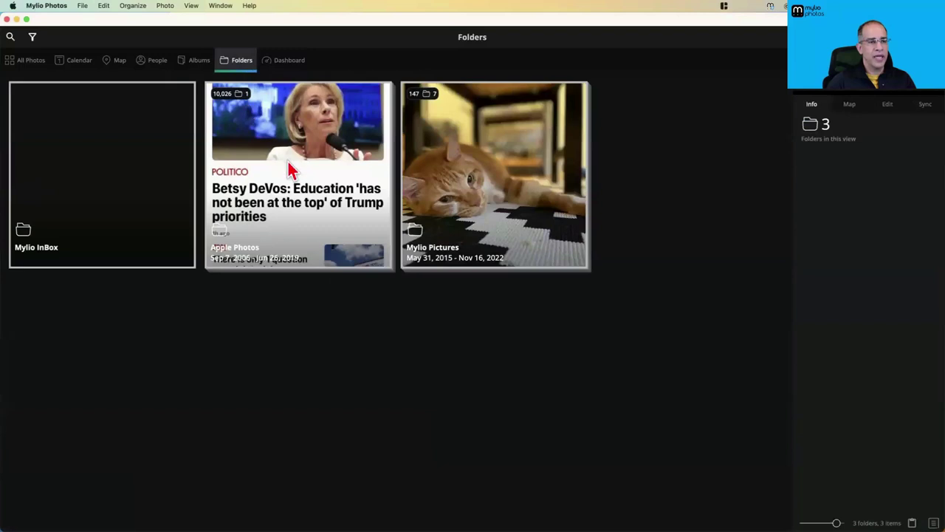
click(289, 169)
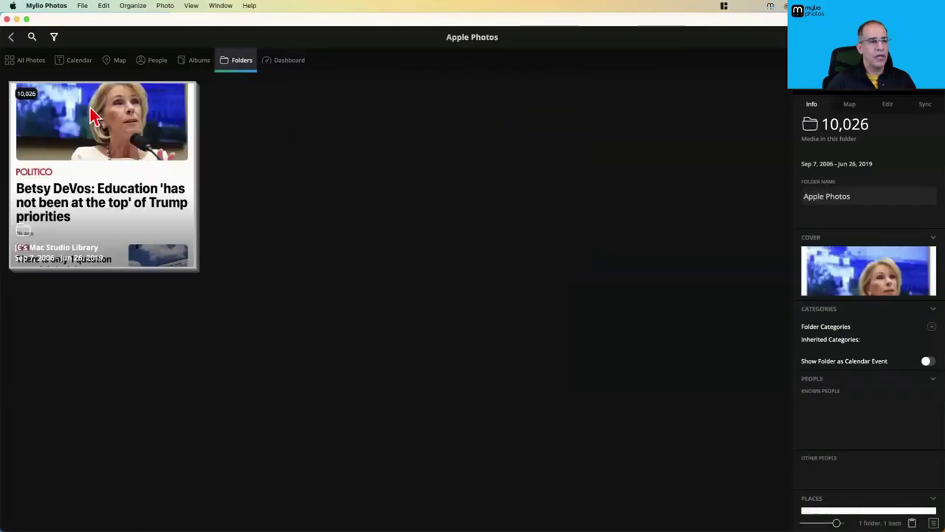
click(11, 36)
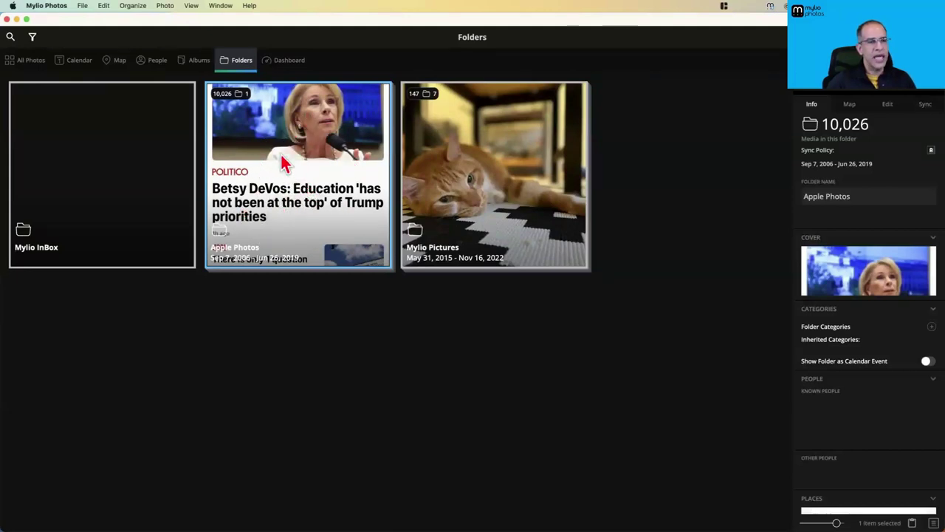
click(459, 163)
Open the Mylio Pictures folder and widen its details panel while More_Photos syncs in
double_click(459, 162)
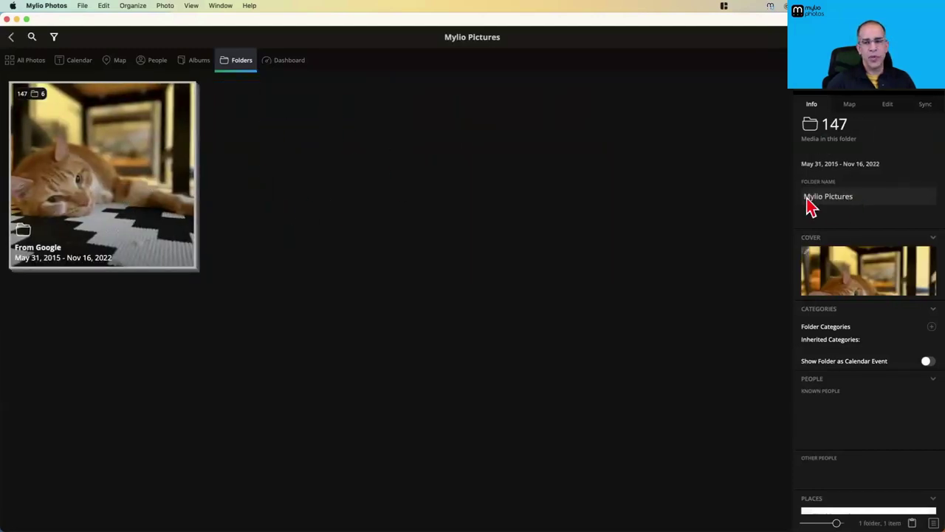
drag(791, 196, 738, 201)
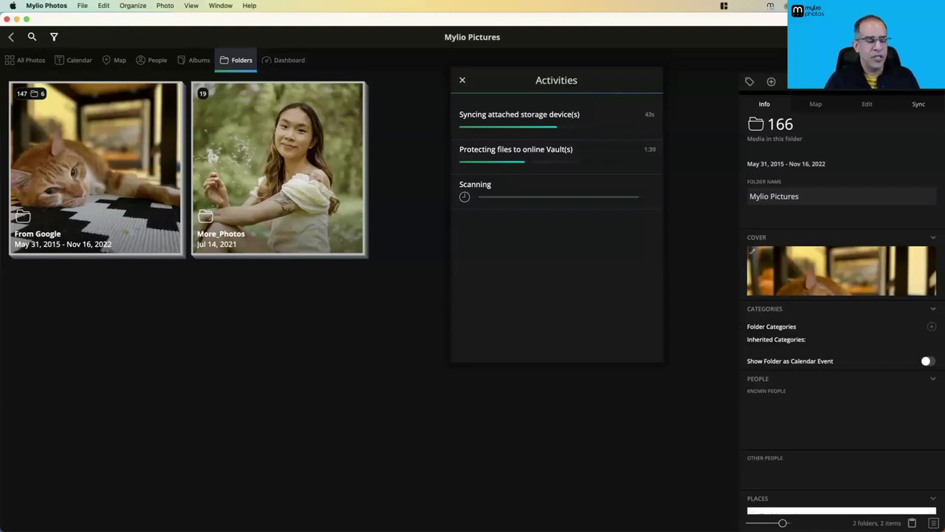
In the Albums view, close the Activities panel and start adding new media with +
click(198, 65)
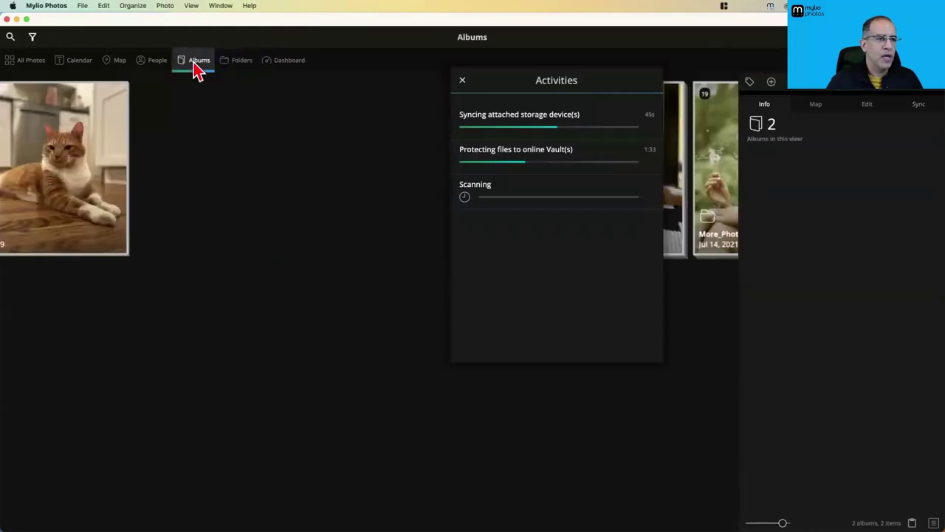
click(461, 81)
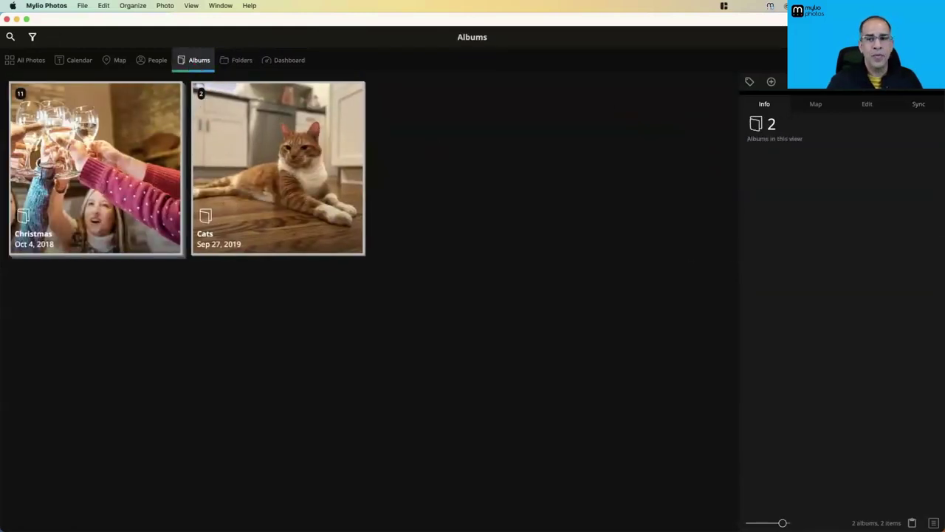
click(770, 82)
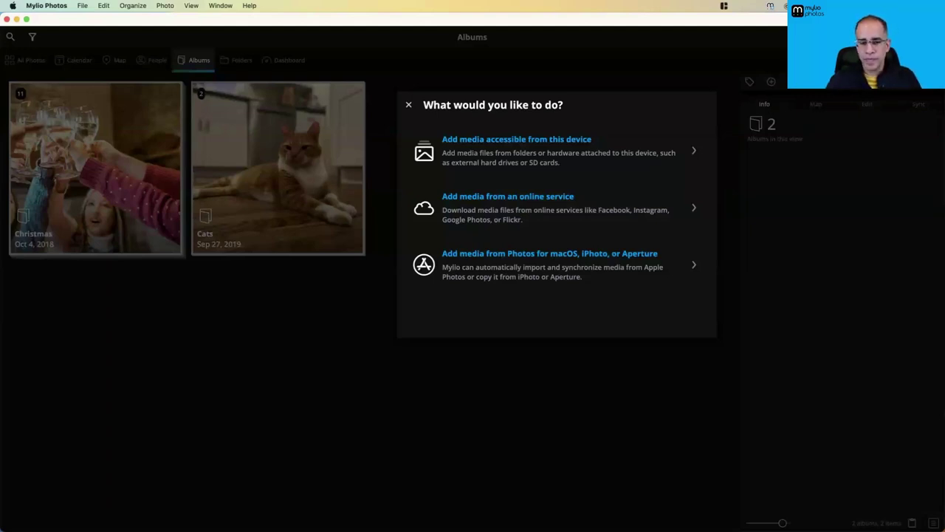
Switch to Chrome and restore its minimized browser window from the Dock
key(super+Tab)
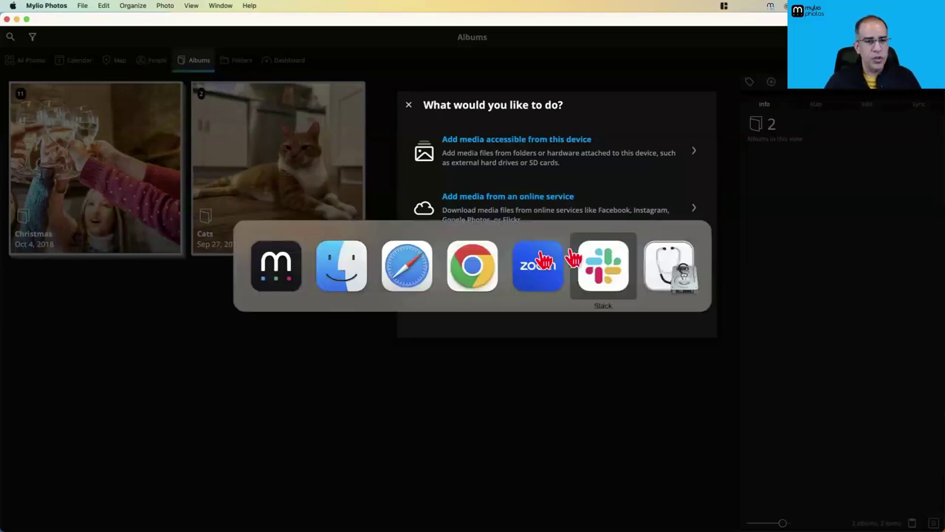
click(480, 272)
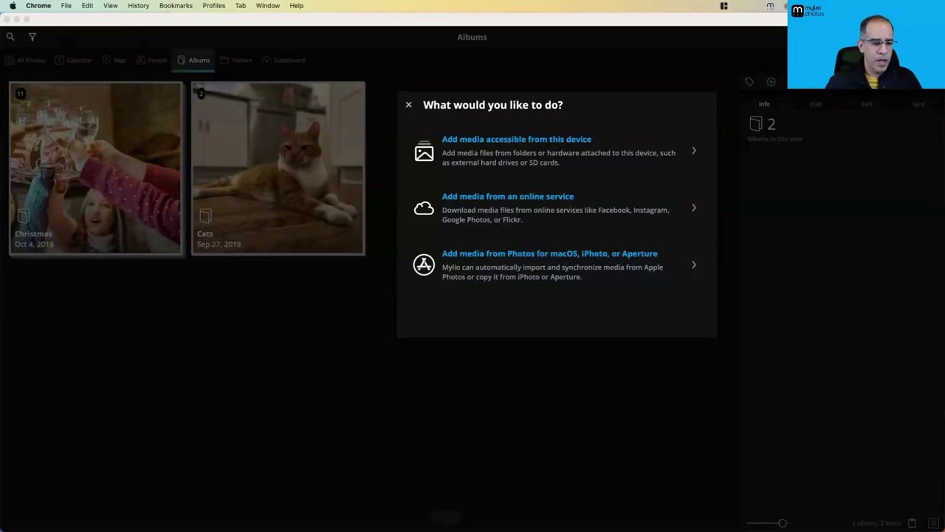
mouse_move(444, 513)
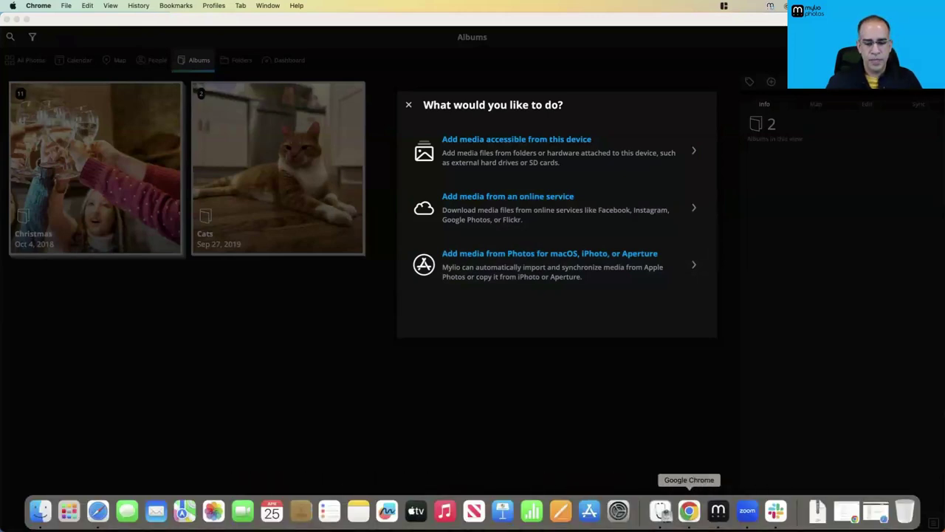
click(689, 511)
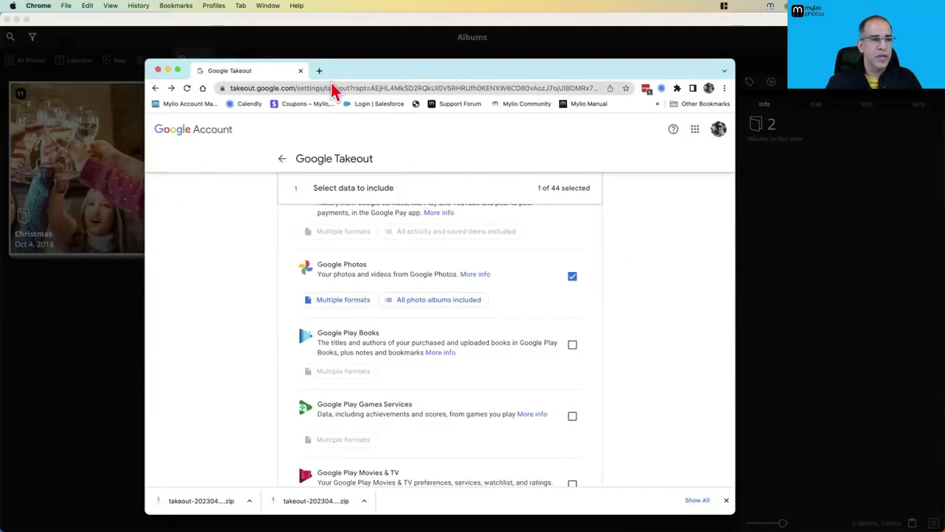
Open Google Photos from the Google apps list and view the diving photo full size
click(695, 129)
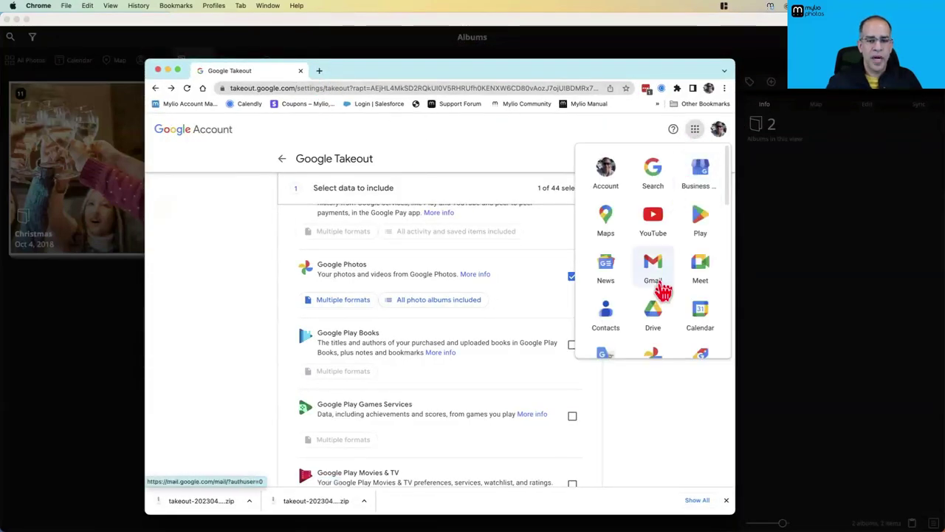
scroll(656, 331, down, 2)
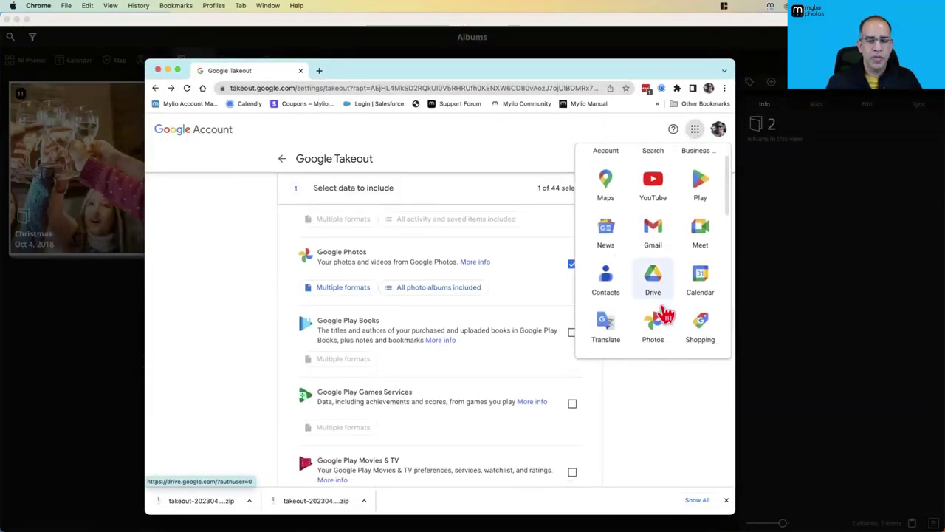
click(653, 325)
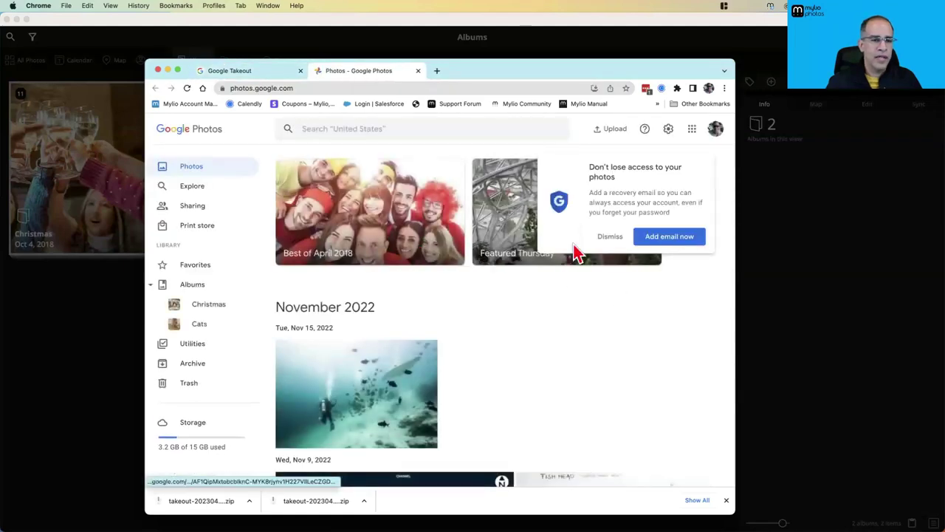
click(610, 237)
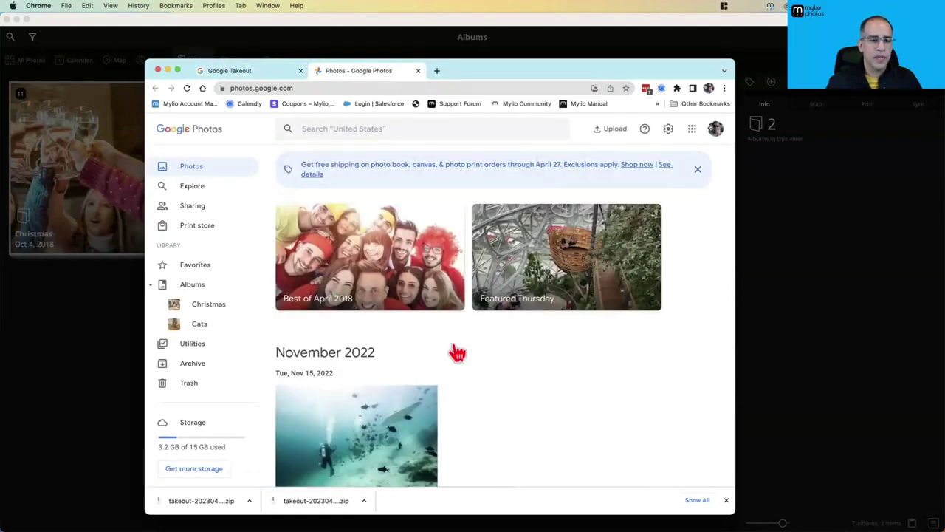
click(361, 423)
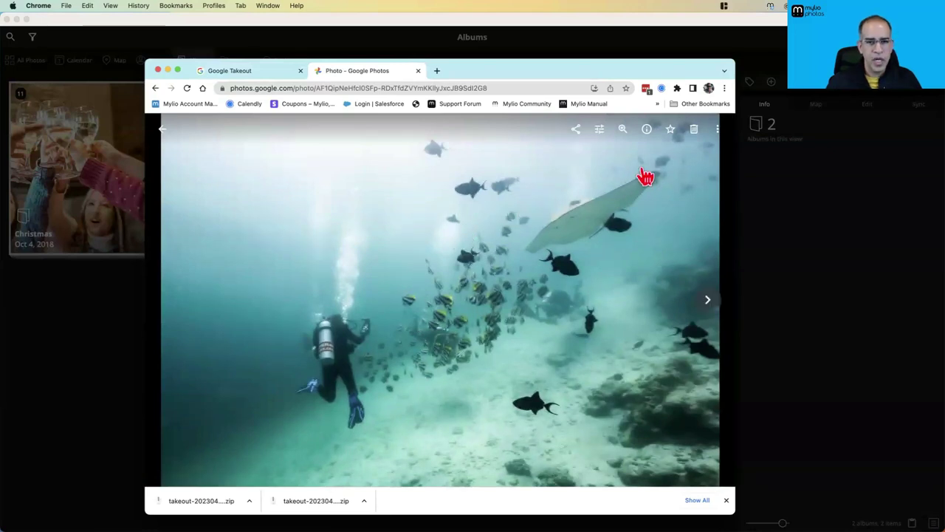
Download the diving photo KAC05300.jpg and reveal it in Finder
click(717, 130)
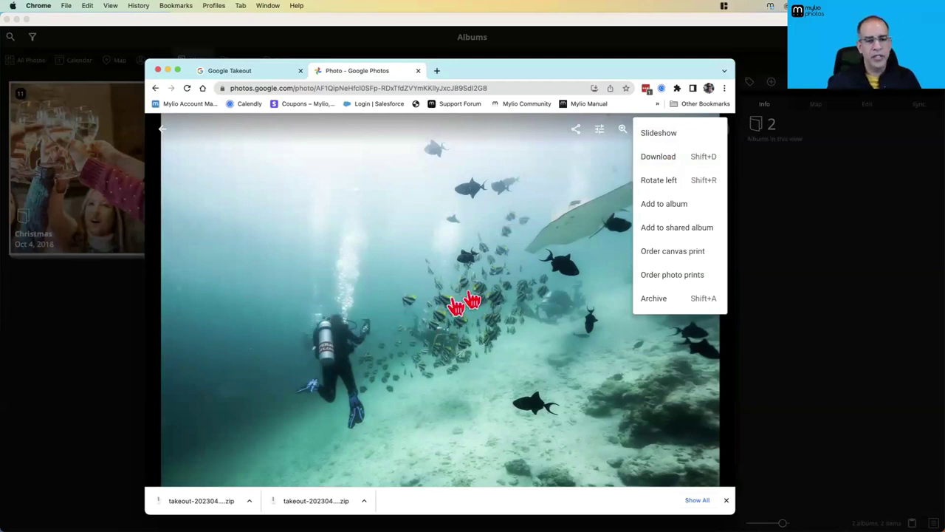
click(666, 156)
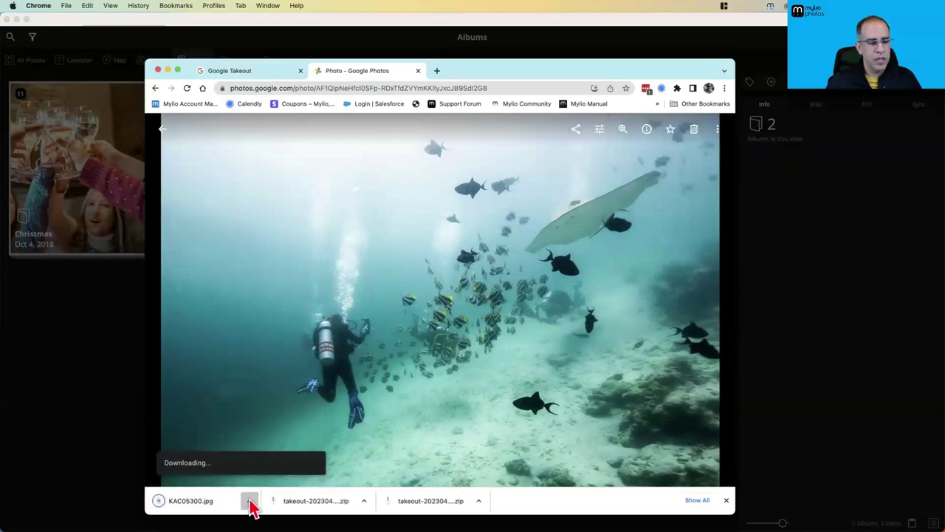
right_click(251, 507)
click(304, 507)
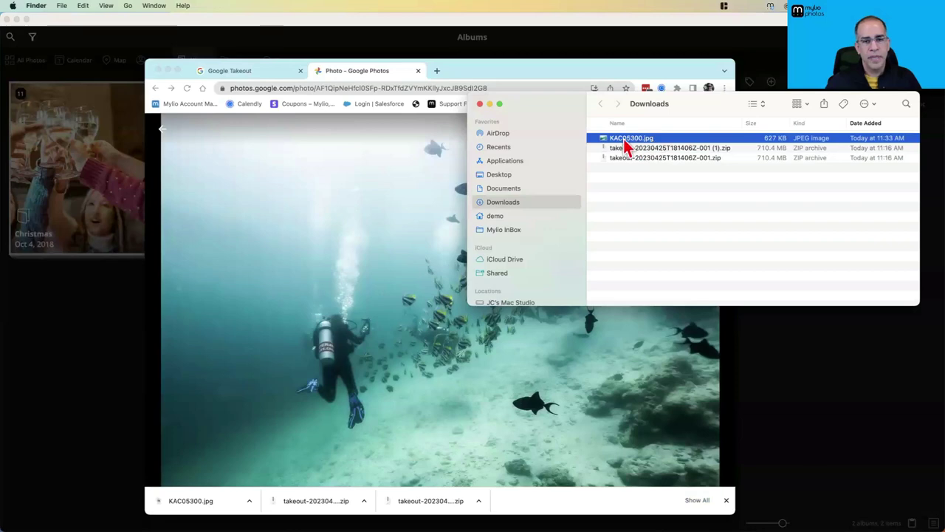
Minimize Chrome and close Mylio's add-media dialog
click(166, 70)
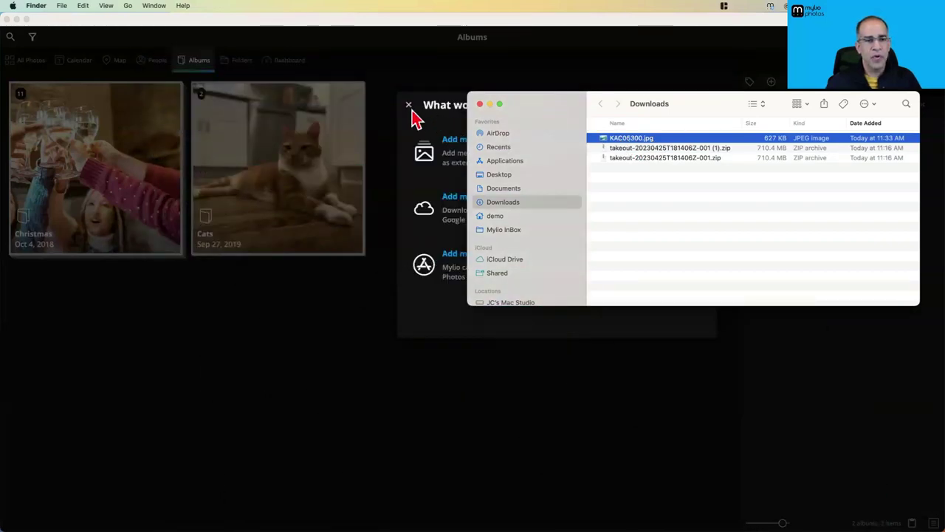
click(412, 110)
click(411, 109)
Minimize the Source and Mylio Pictures Finder windows and switch Mylio to the Folders view
key(super+Tab)
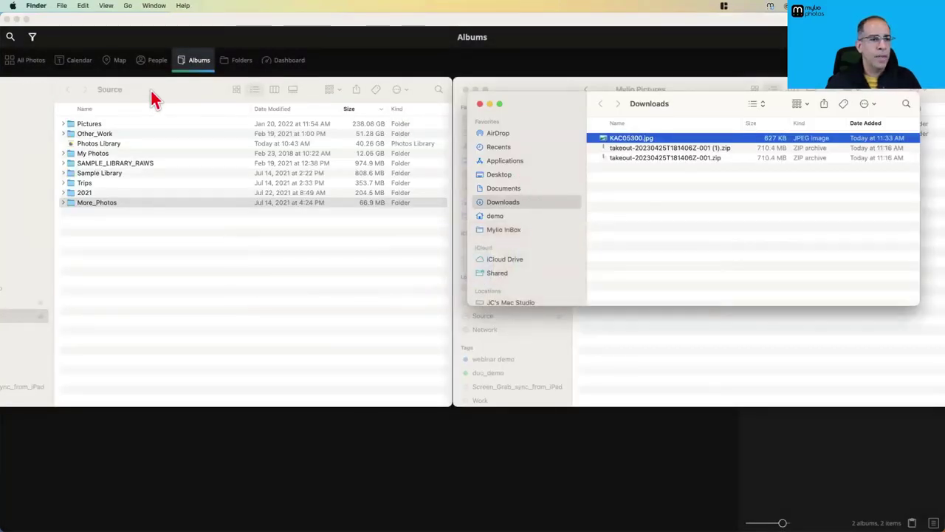
drag(152, 97, 164, 162)
key(super+m)
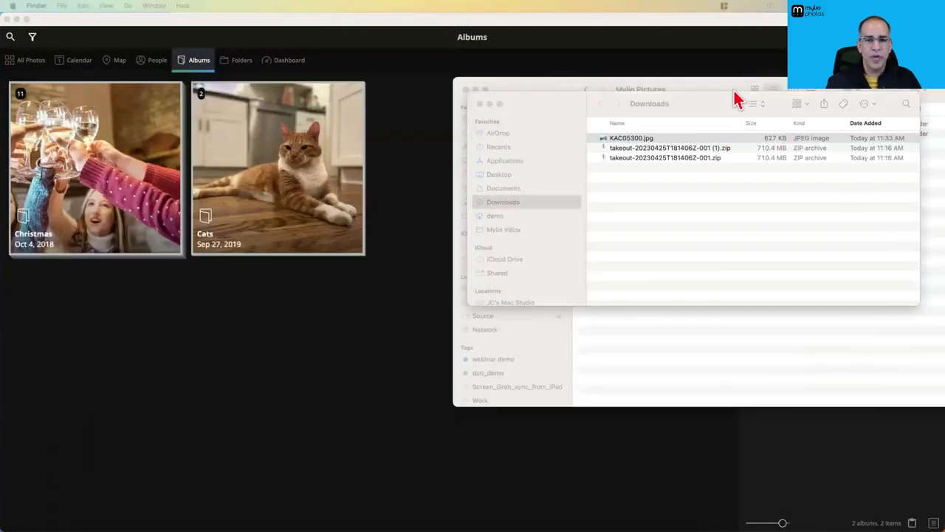
click(736, 96)
key(super+m)
drag(624, 137, 355, 138)
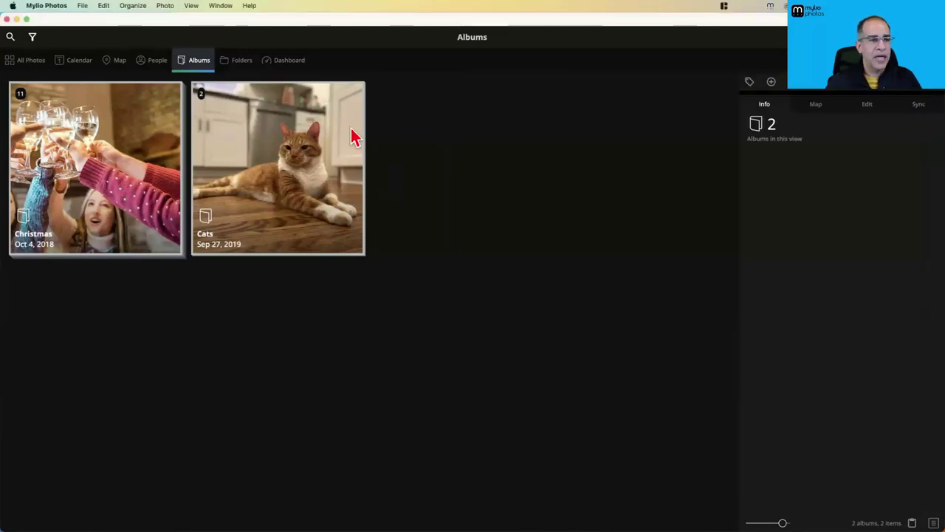
click(237, 61)
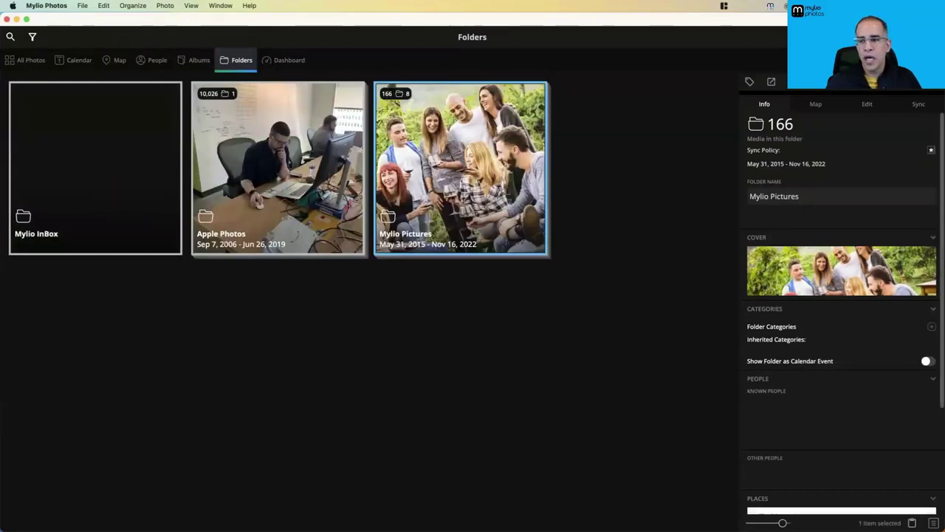
Drag KAC05300.jpg from Finder onto Mylio InBox and confirm with COPY NOW
key(super+Tab)
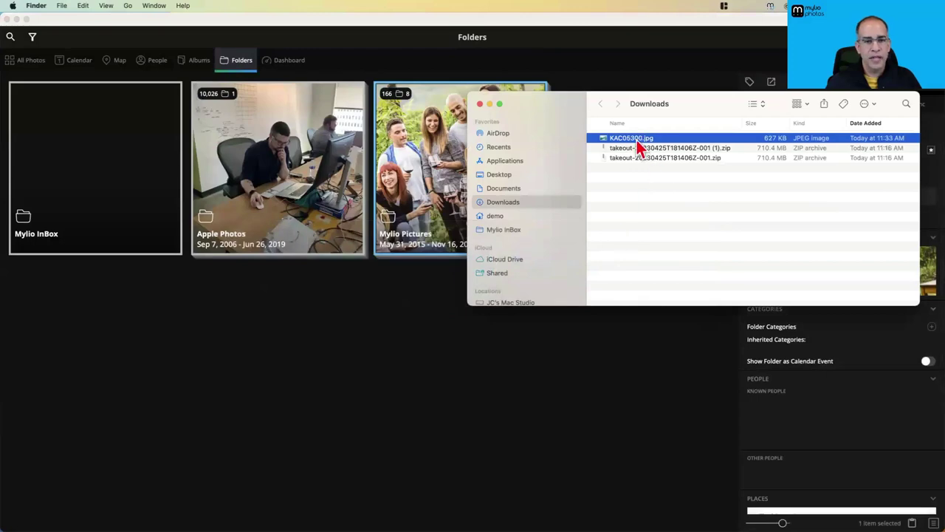
drag(638, 148, 120, 175)
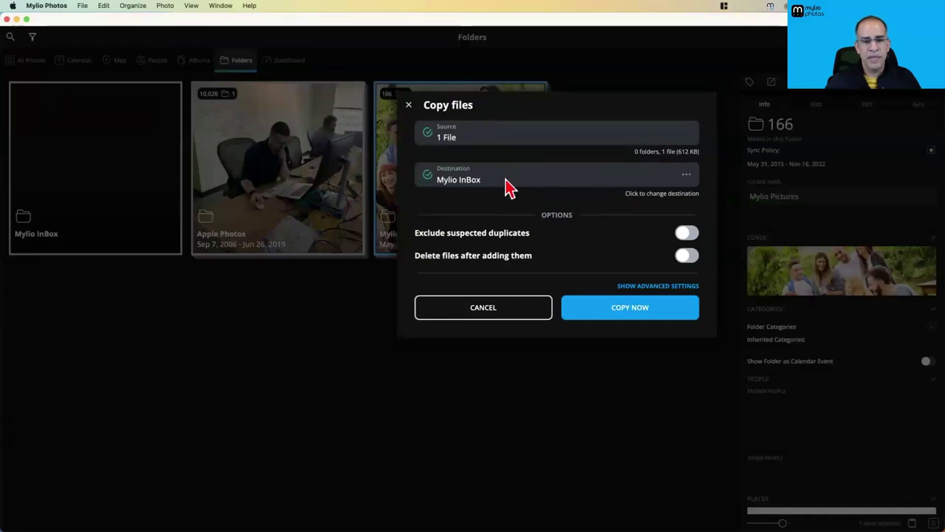
click(627, 316)
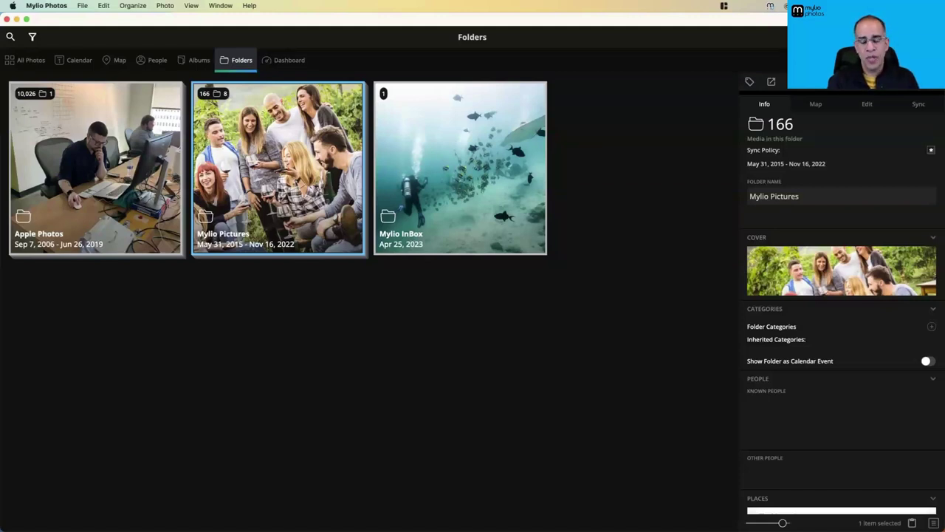
Inspect Mylio Pictures' subfolders, return to the top folder level, and clear the selection
click(570, 289)
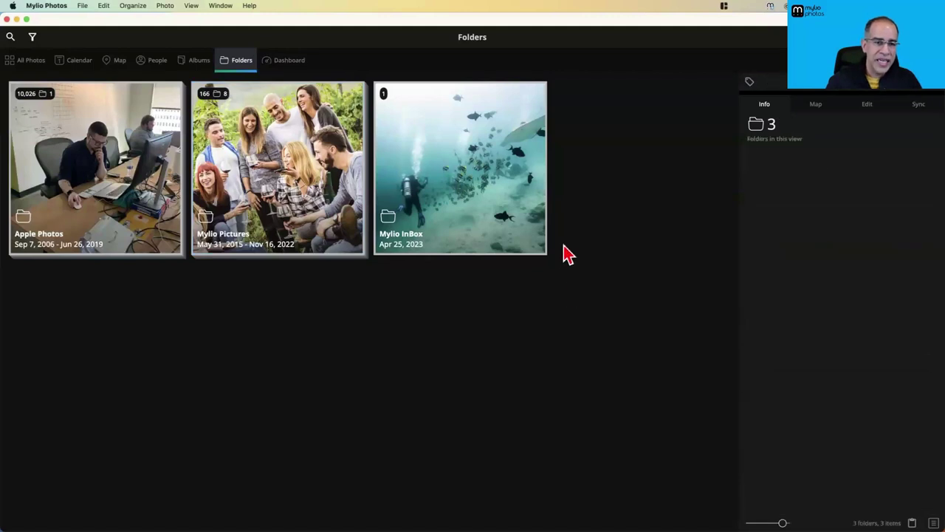
double_click(269, 207)
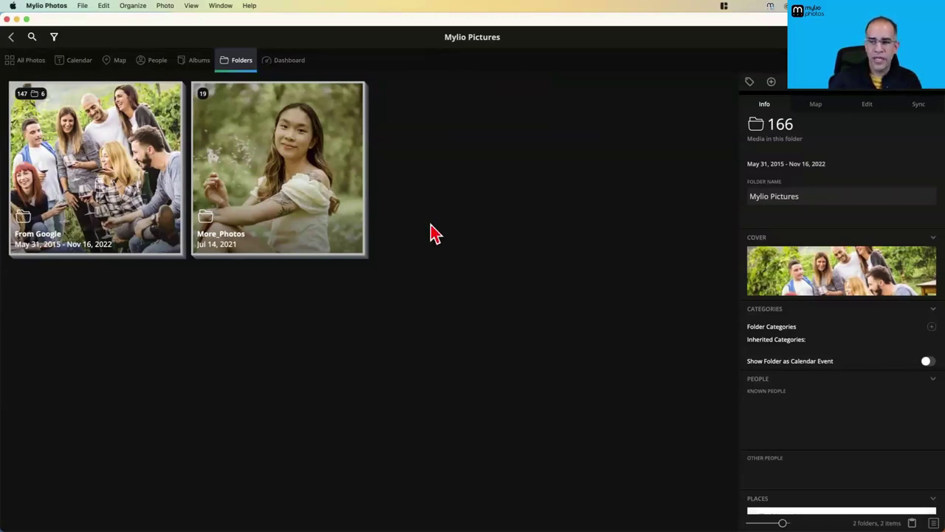
click(11, 37)
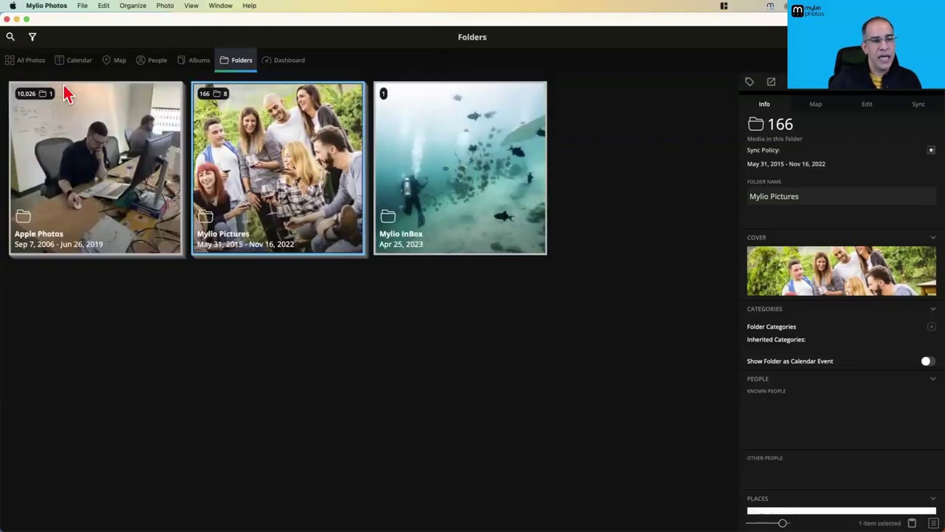
click(416, 287)
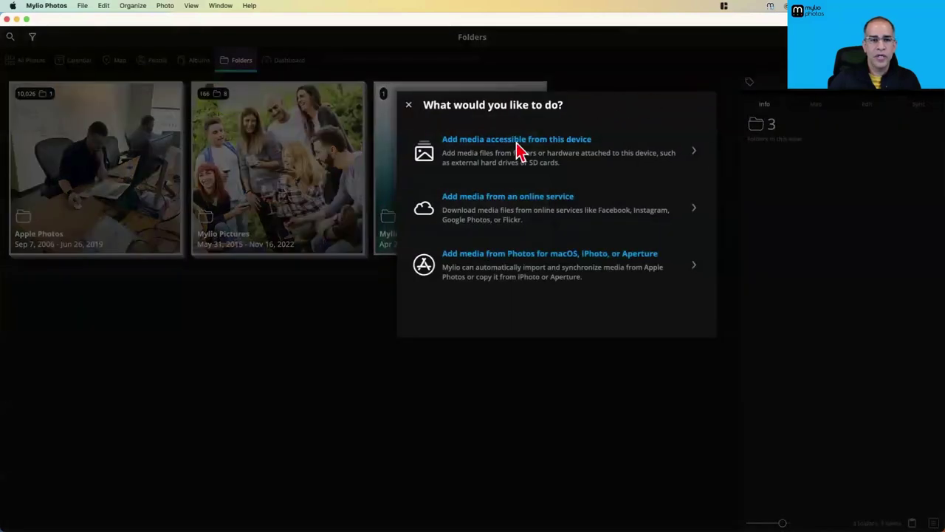
Add media from this device by picking the 2021 folder on the Source drive, using list view
click(504, 141)
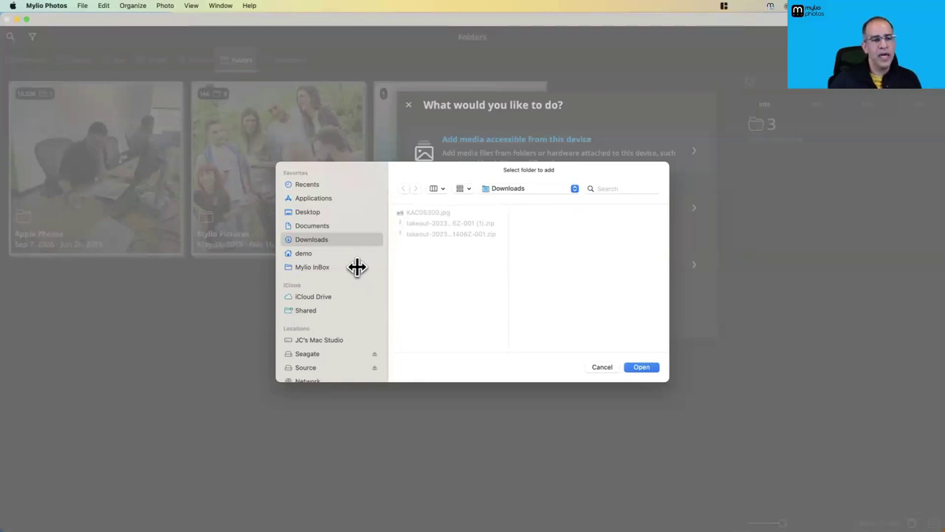
click(311, 365)
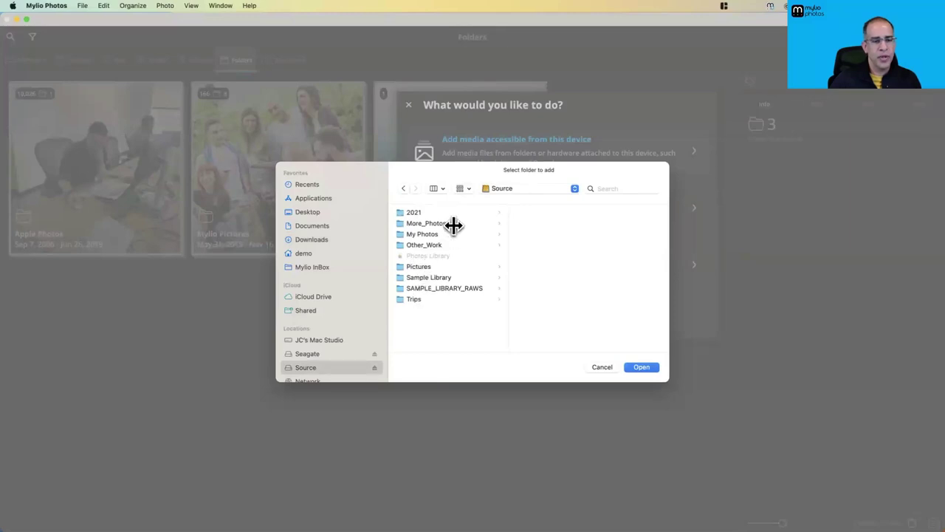
click(441, 188)
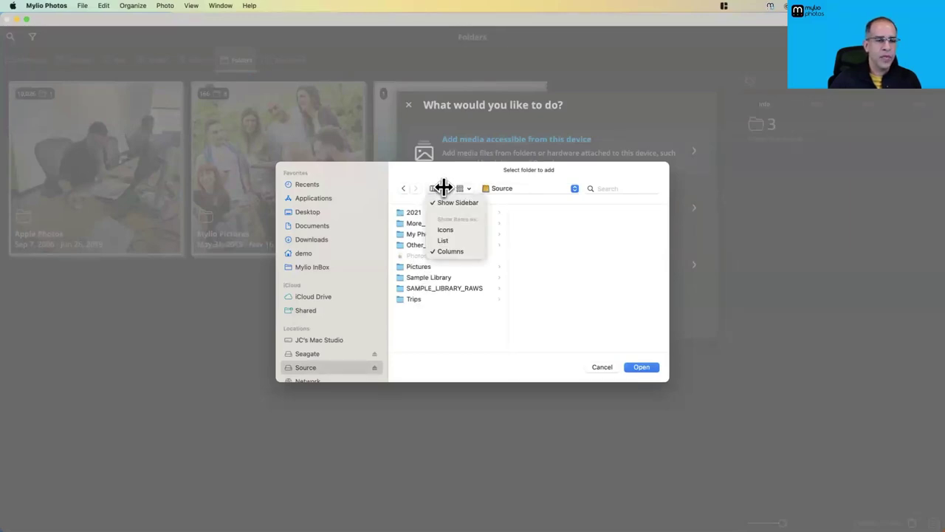
click(451, 240)
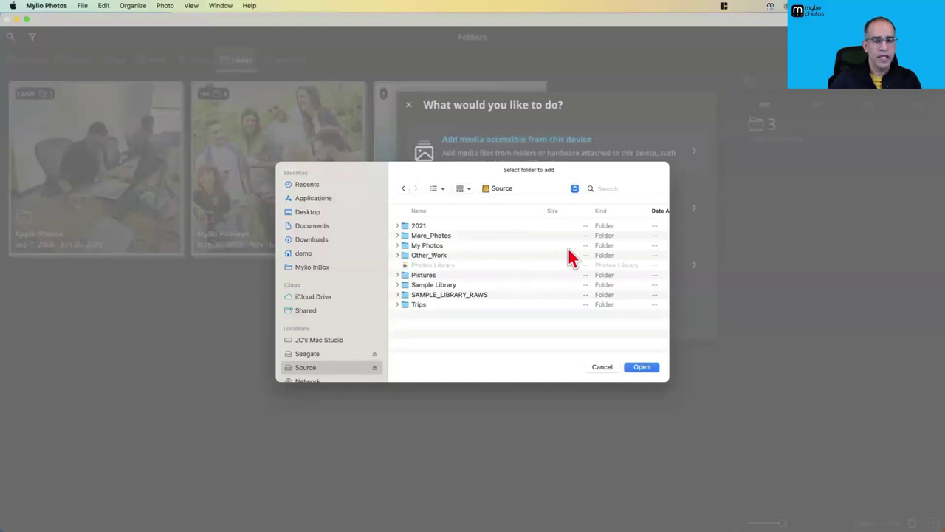
drag(544, 208, 516, 210)
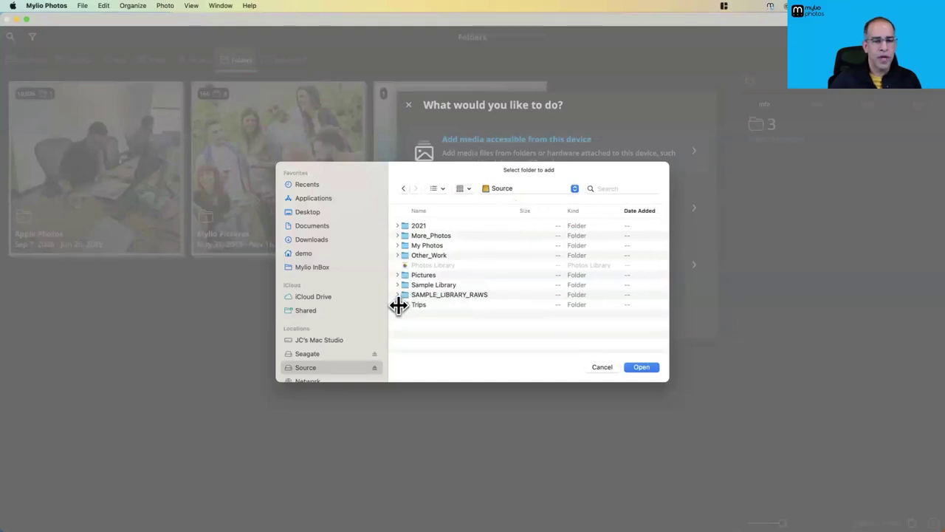
click(397, 235)
click(397, 235)
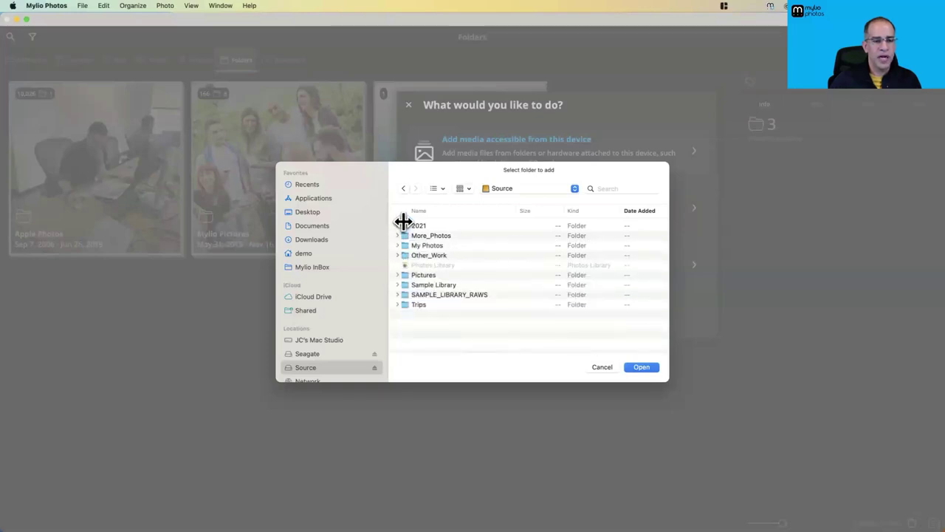
click(405, 225)
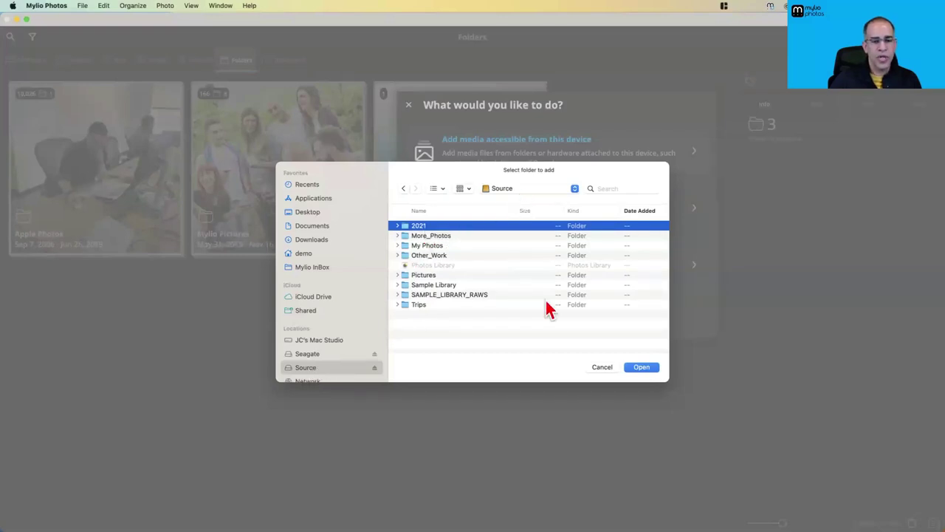
click(641, 367)
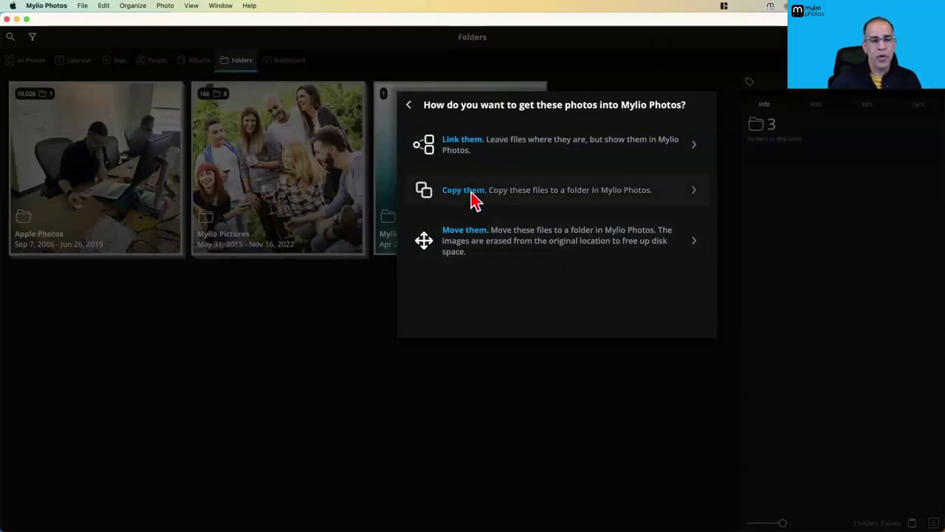
Compare the Copy and Move options, then choose to link /Volumes/Source/2021 in place
click(473, 201)
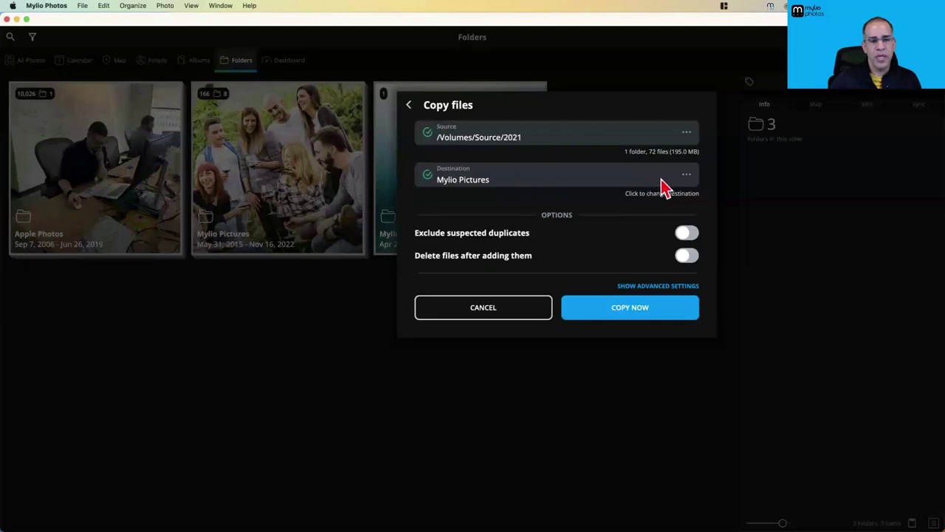
click(408, 105)
click(471, 235)
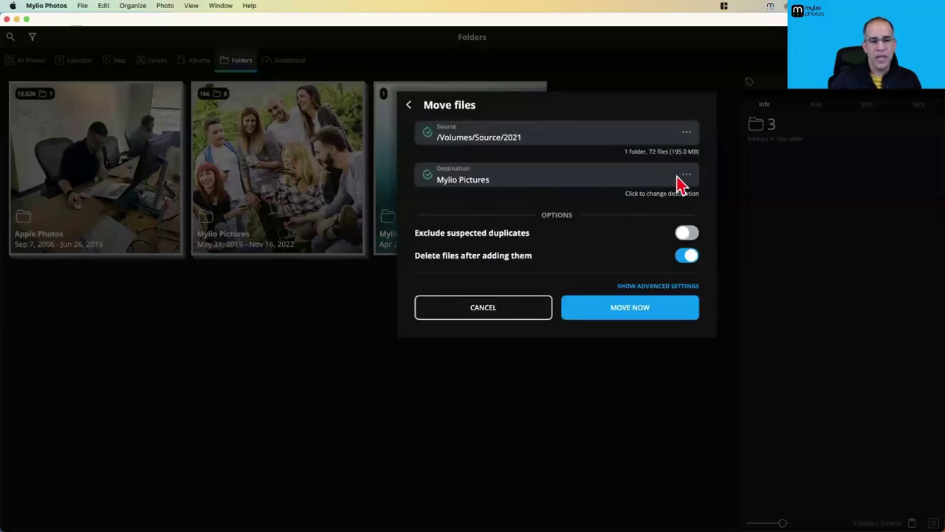
click(492, 177)
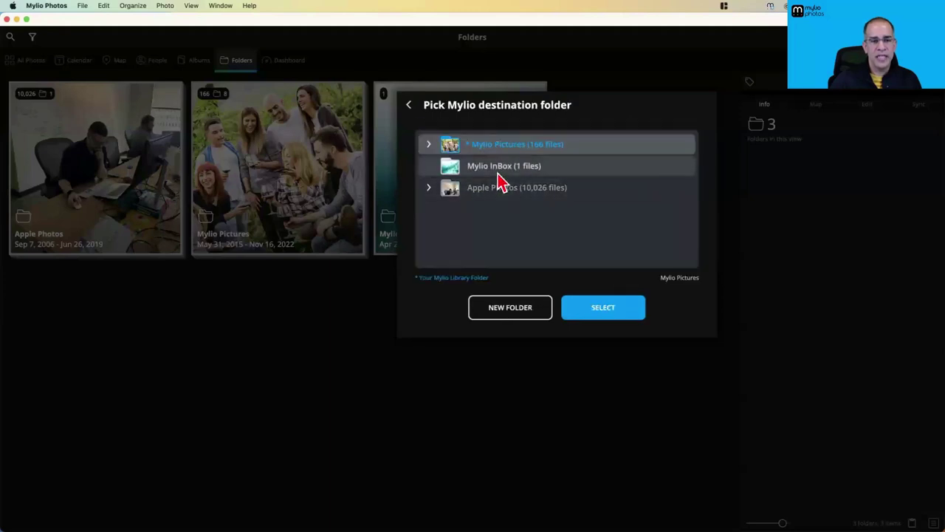
click(409, 106)
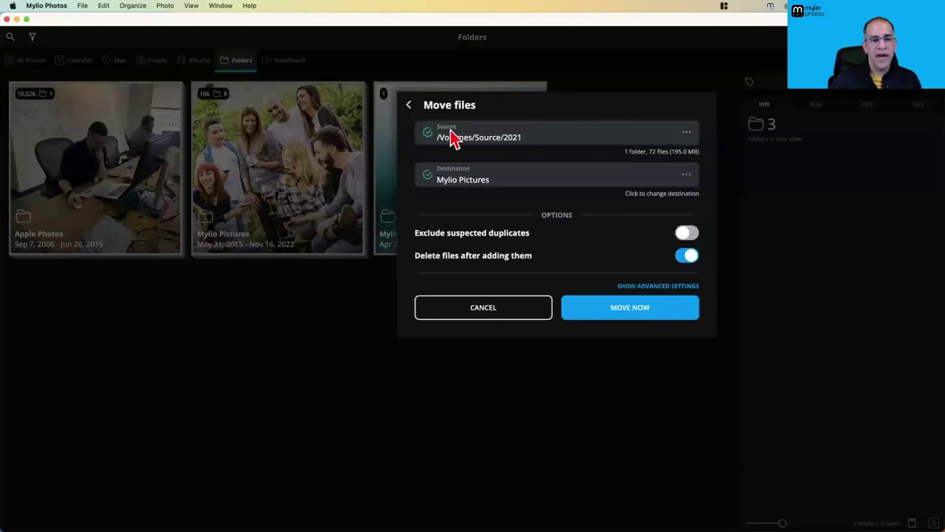
click(408, 106)
click(468, 148)
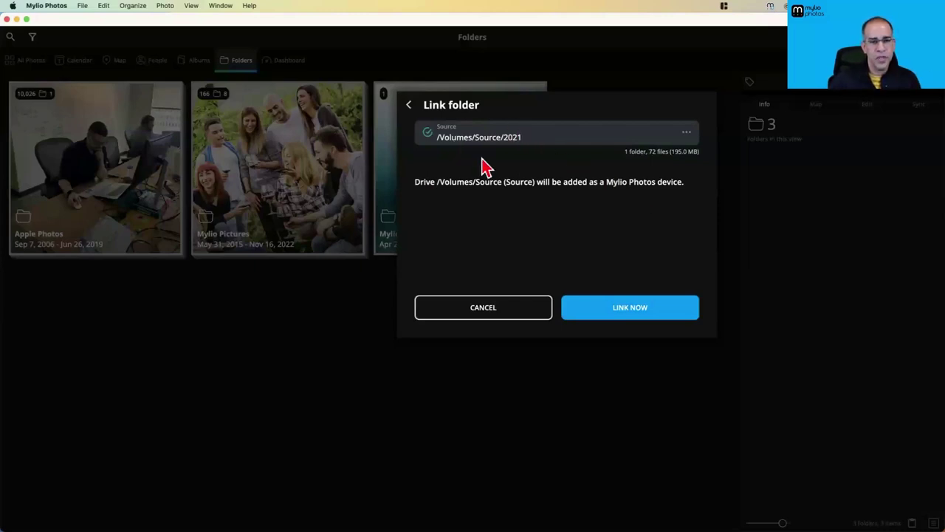
Link the 2021 folder now and check the Seagate drive's 3 linked folders on the Dashboard
click(634, 312)
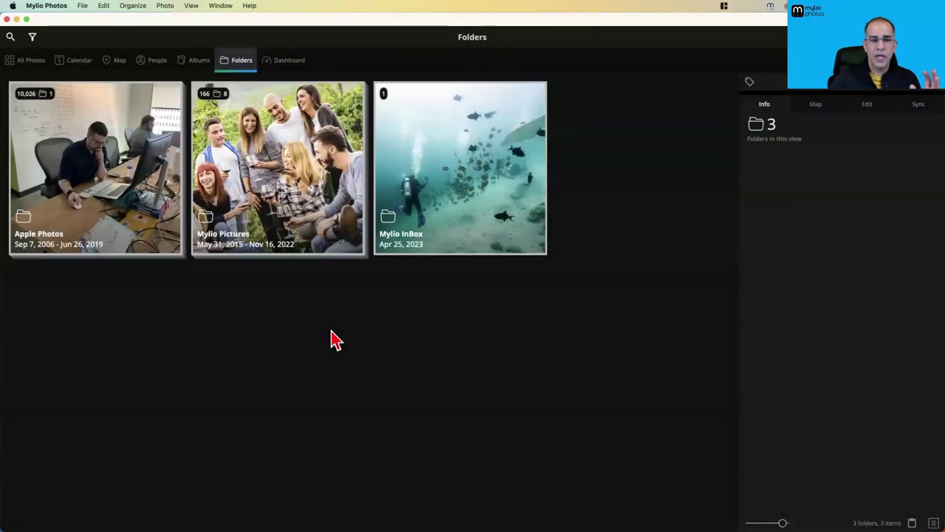
click(237, 65)
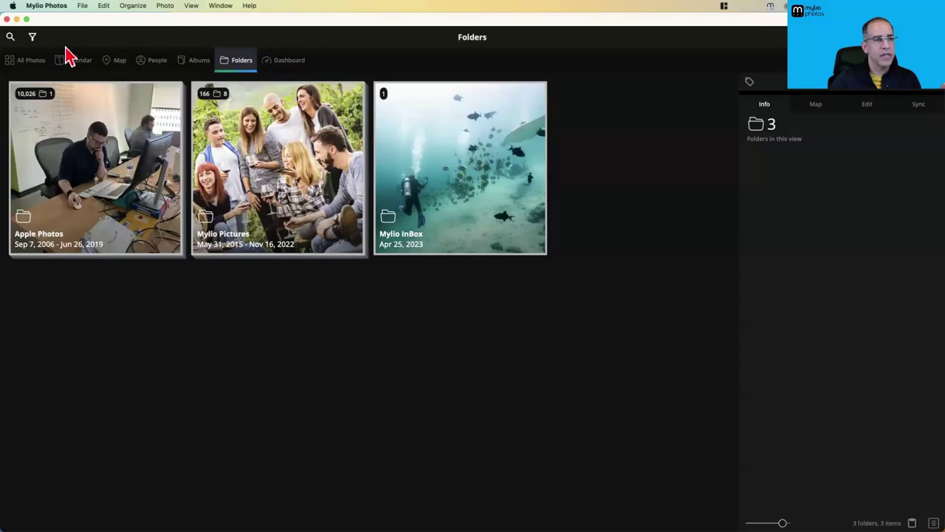
click(287, 65)
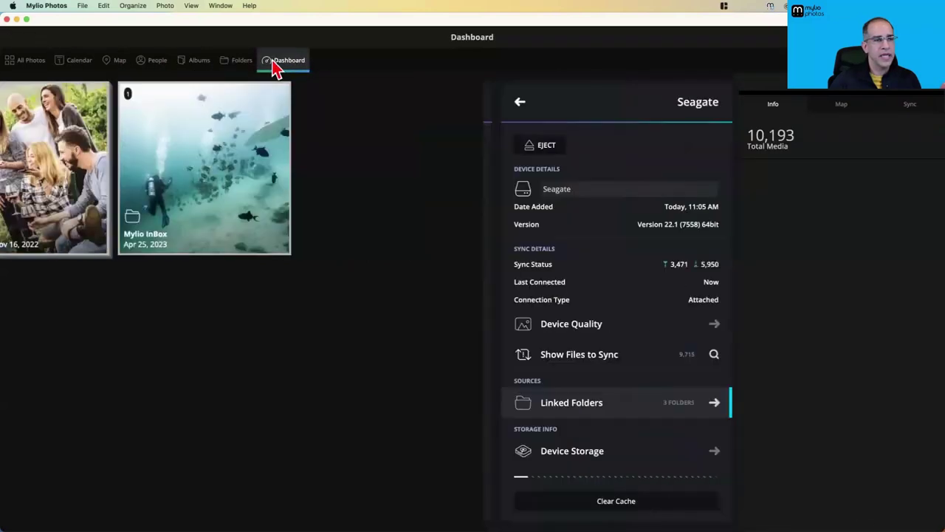
Close the Activities panel, refresh Folders, and inspect the linked 2021 folder's 72 items
click(235, 62)
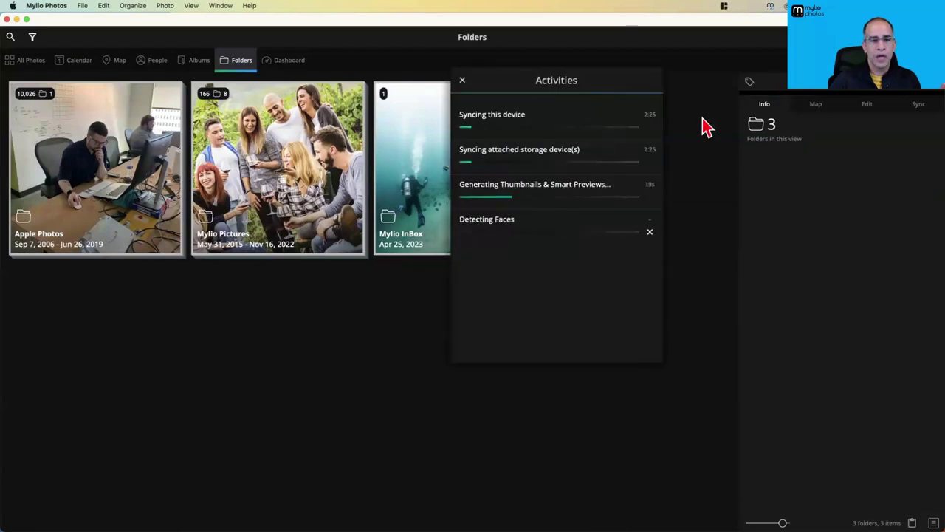
click(462, 81)
click(240, 62)
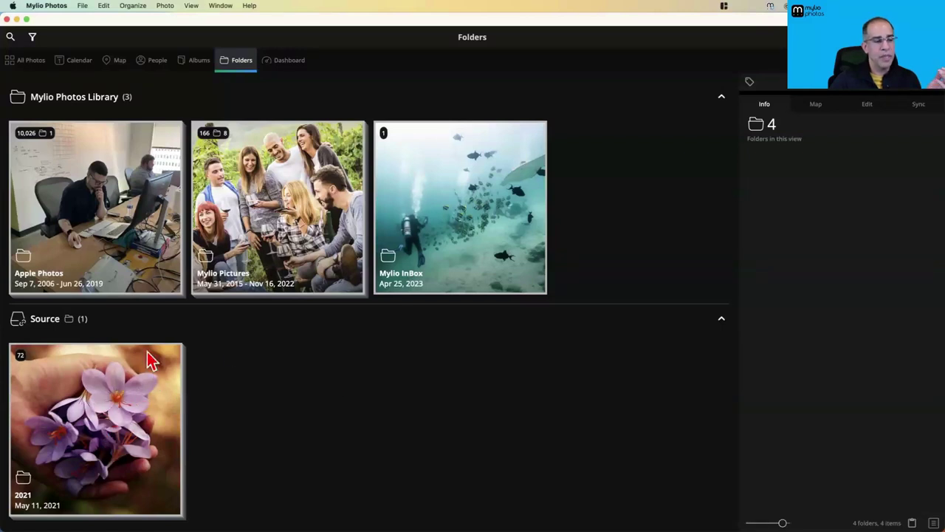
click(142, 402)
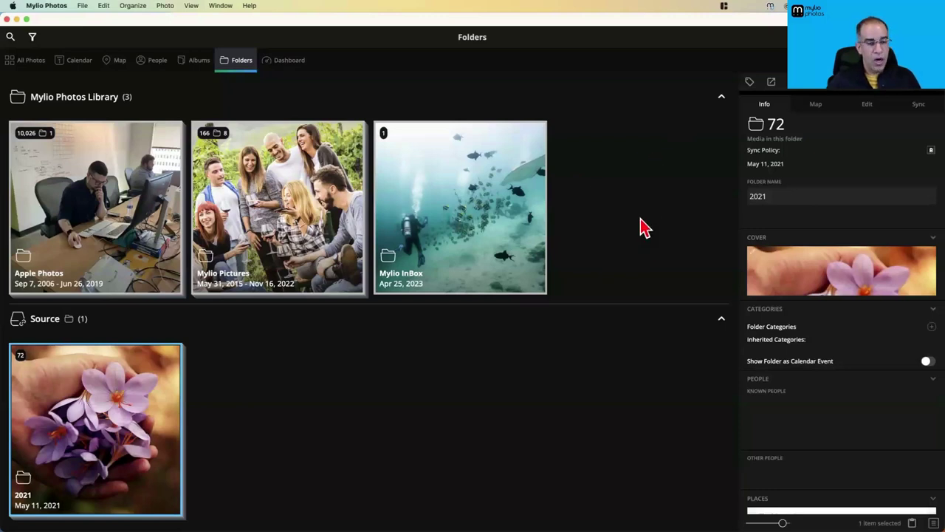
In Finder, open the Mylio_acfcf2 folder on the Seagate drive
key(super+Tab)
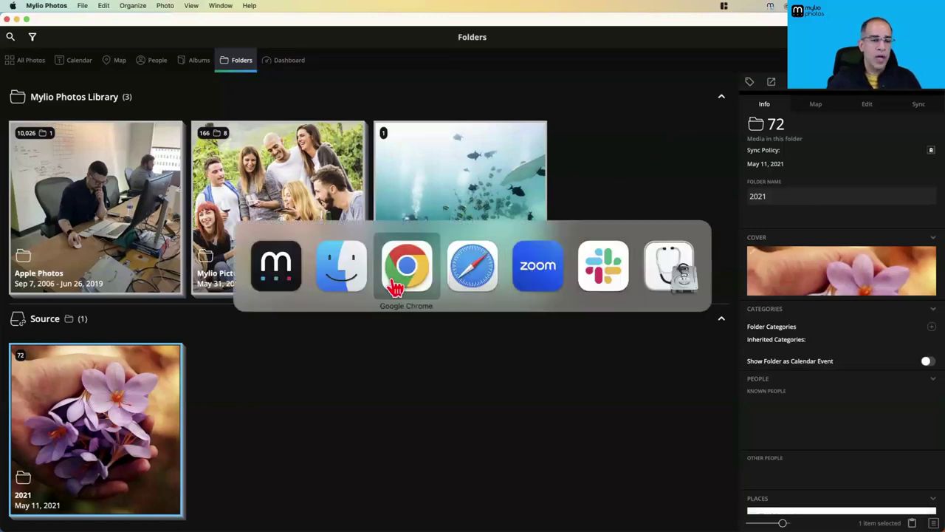
click(344, 273)
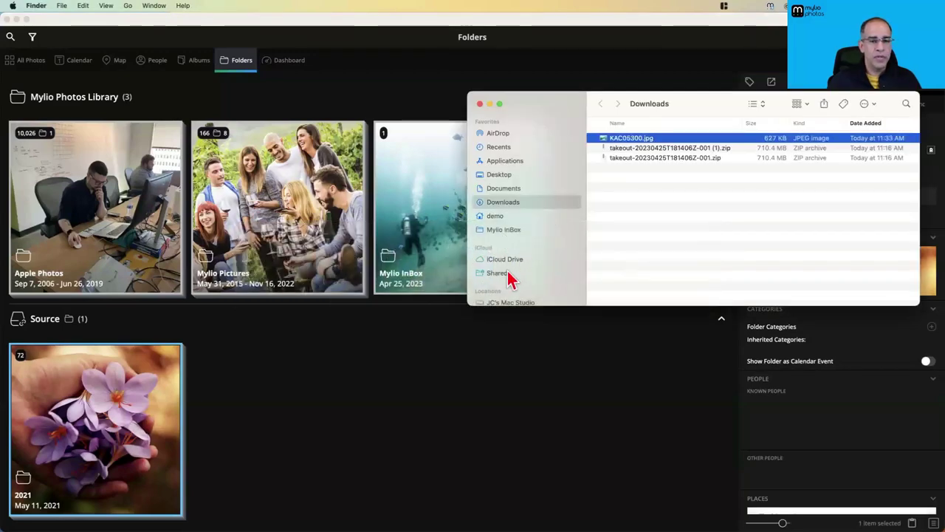
scroll(509, 280, down, 5)
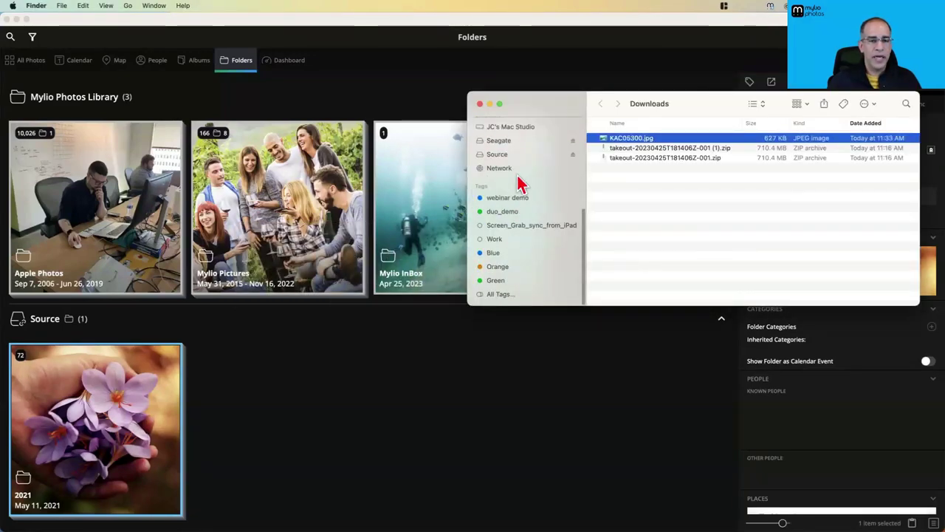
click(502, 141)
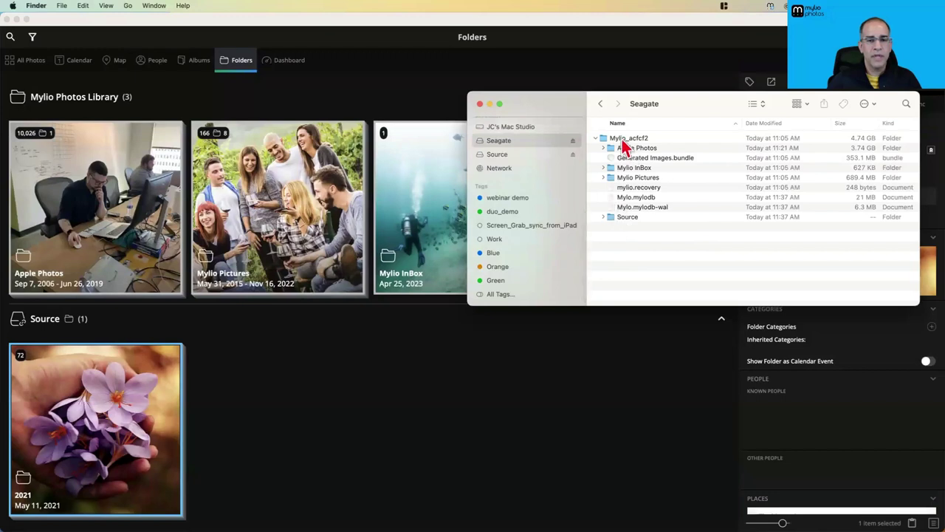
double_click(600, 138)
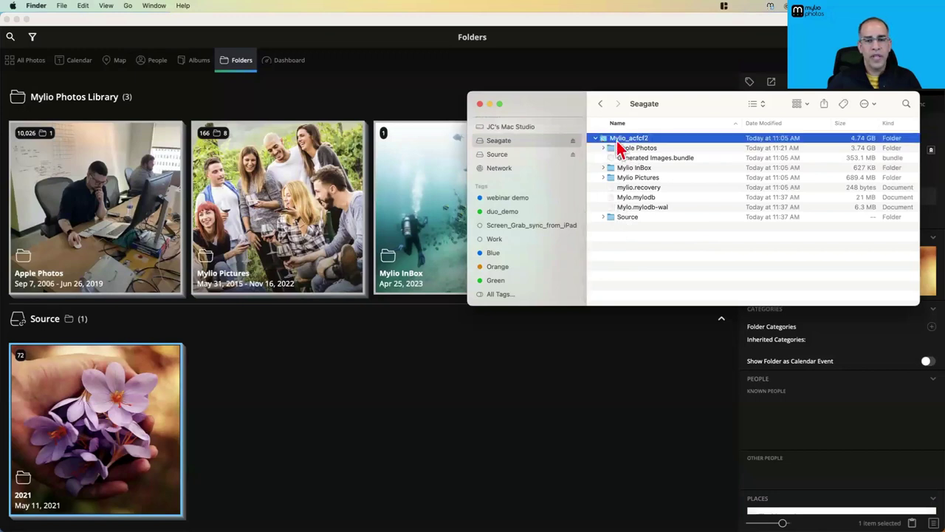
Create a new empty folder named Scans inside Mylio_acfcf2
right_click(648, 231)
click(655, 238)
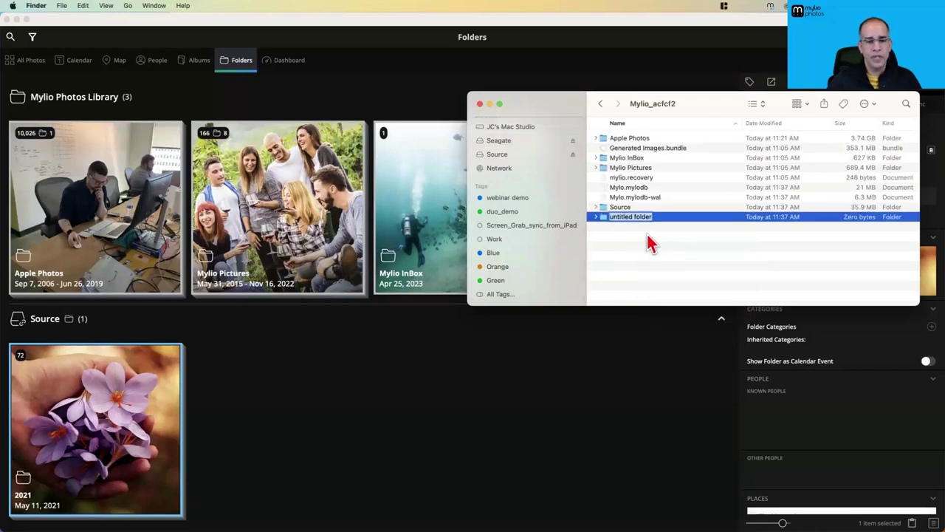
text(S)
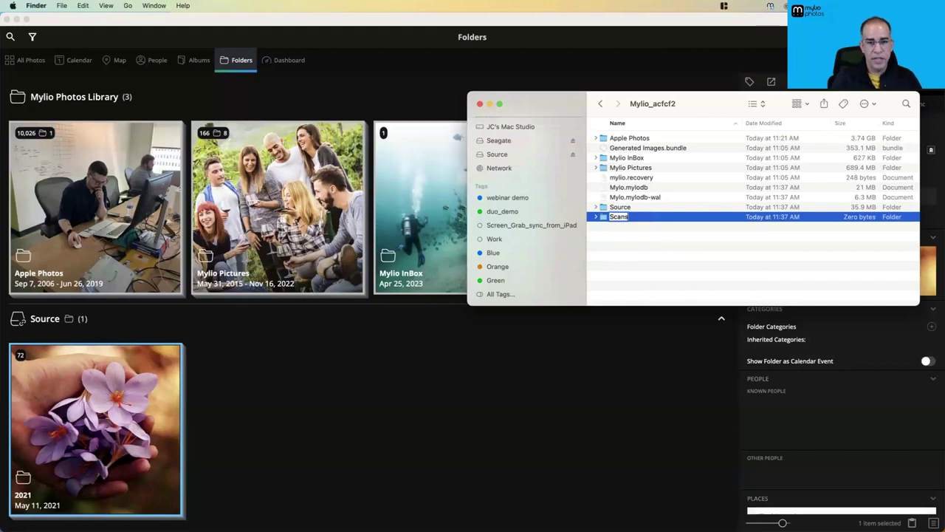
text(cans)
key(Return)
click(656, 243)
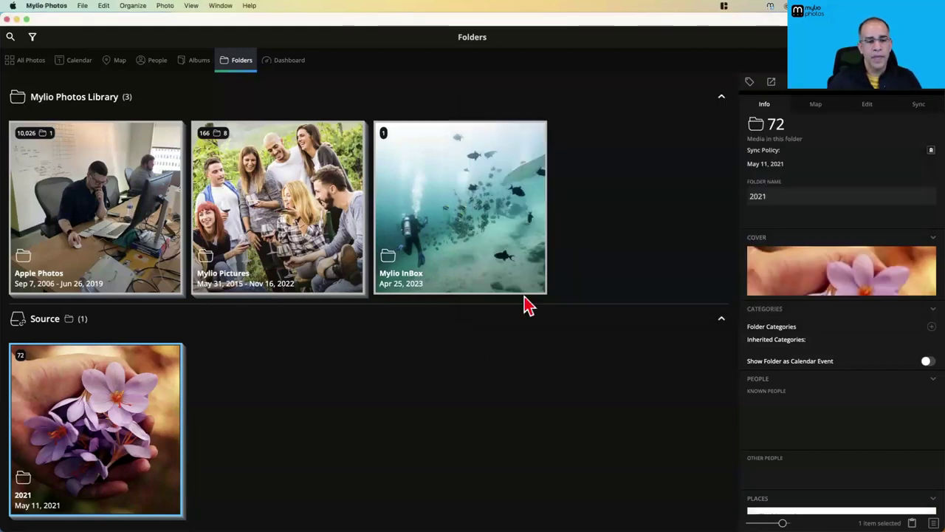
Back in Mylio, dismiss the add media options and view Seagate's four linked folders on the Dashboard
click(507, 329)
key(super+i)
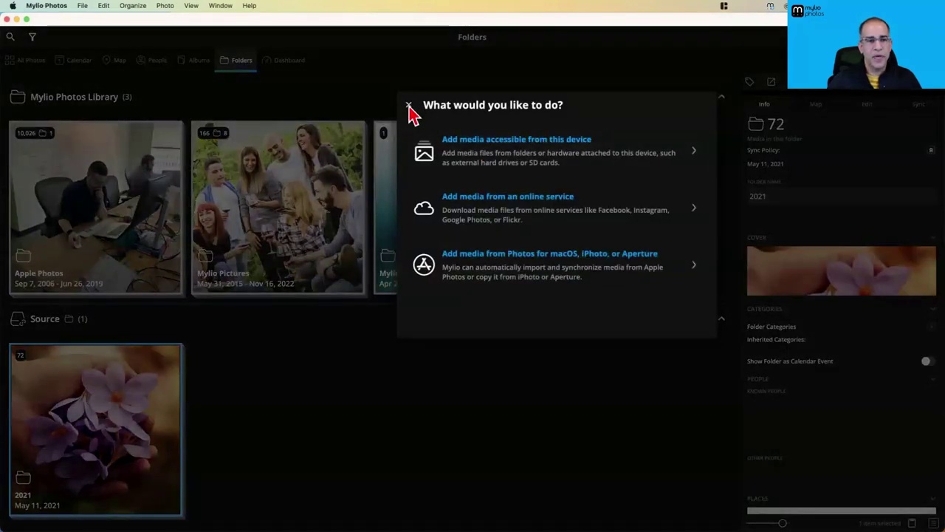
click(408, 106)
click(286, 61)
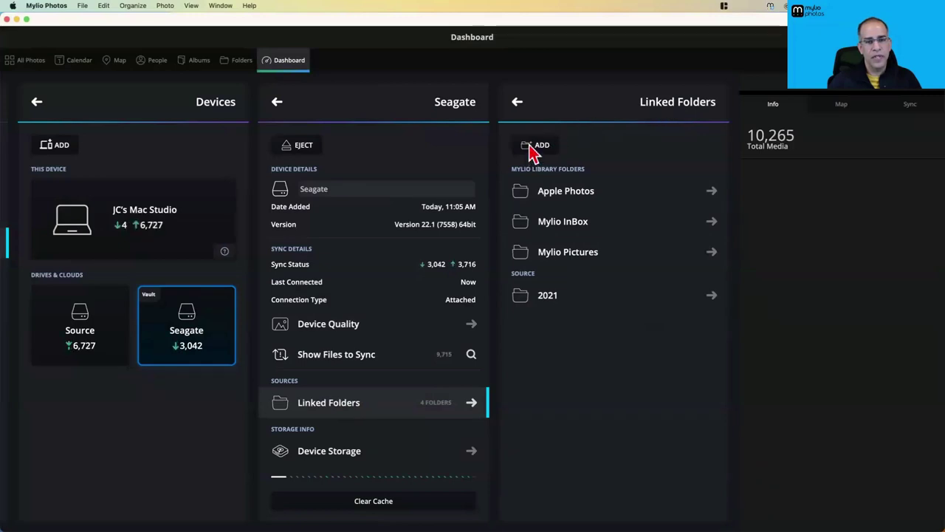
Add the Scans folder inside Mylio_acfcf2 as a new Seagate linked folder
click(530, 147)
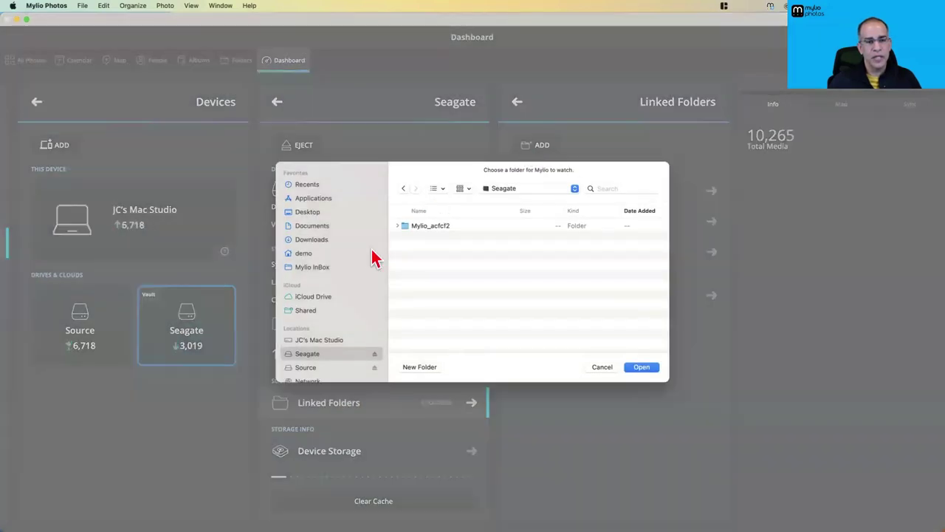
click(398, 226)
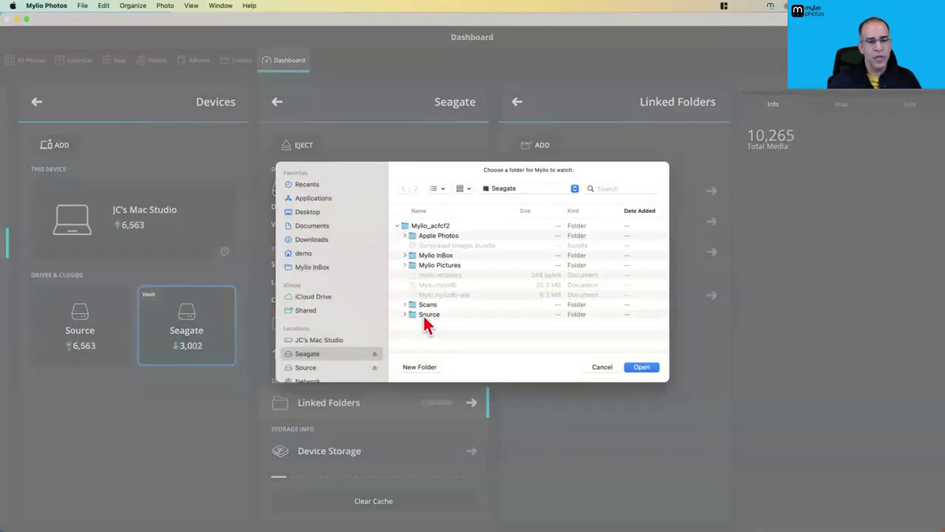
click(435, 305)
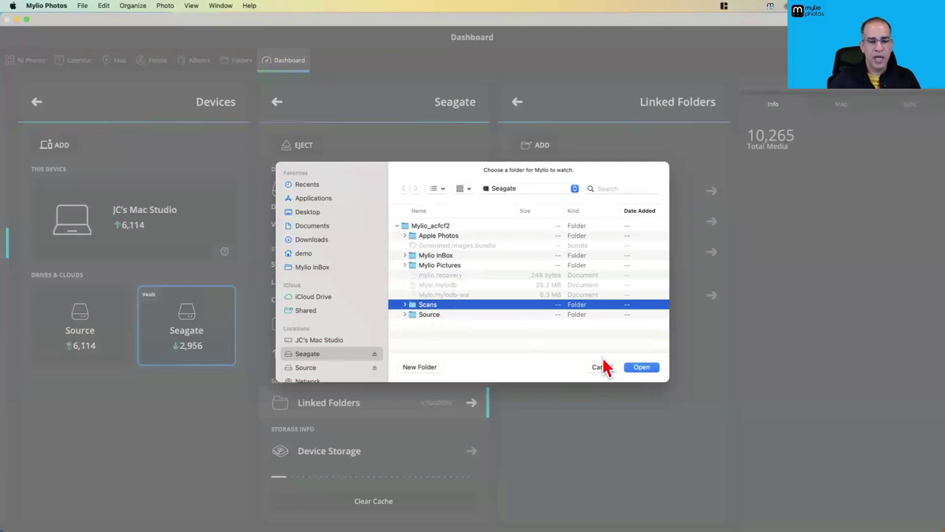
click(642, 370)
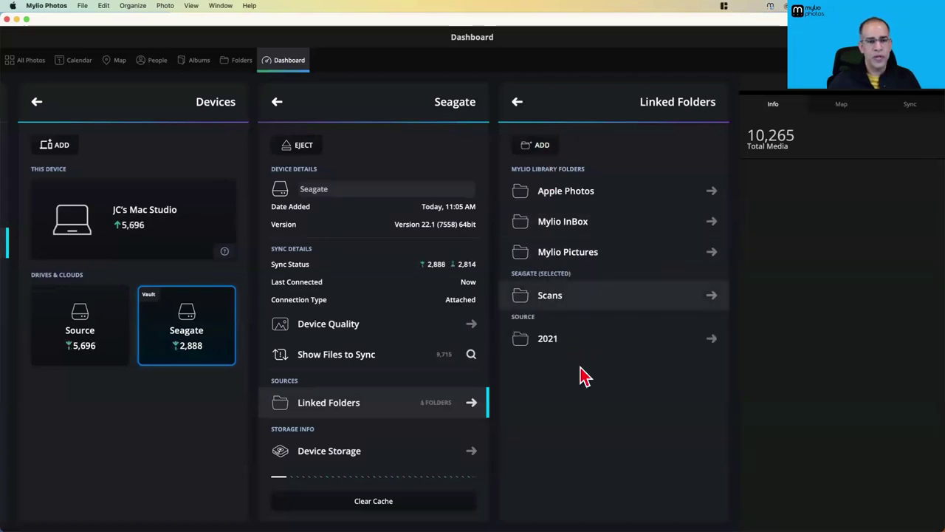
click(244, 62)
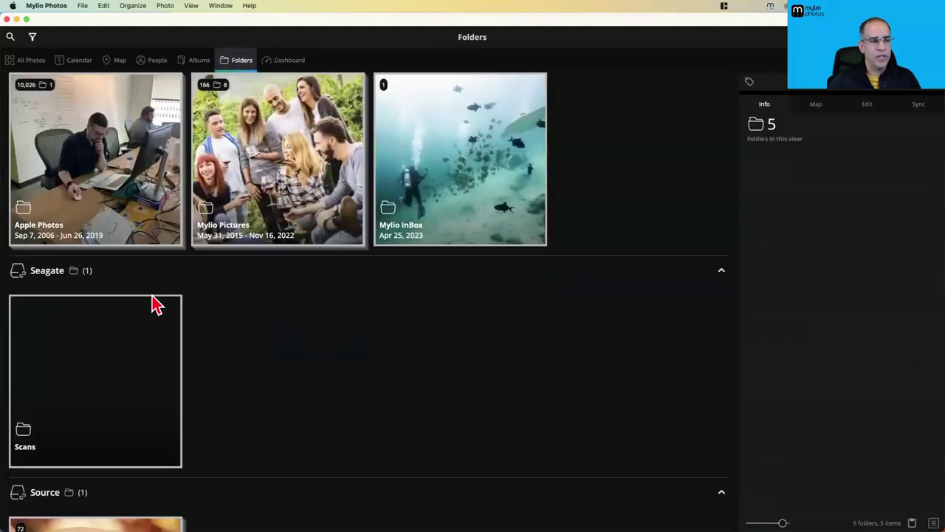
scroll(194, 366, up, 1)
scroll(193, 366, down, 5)
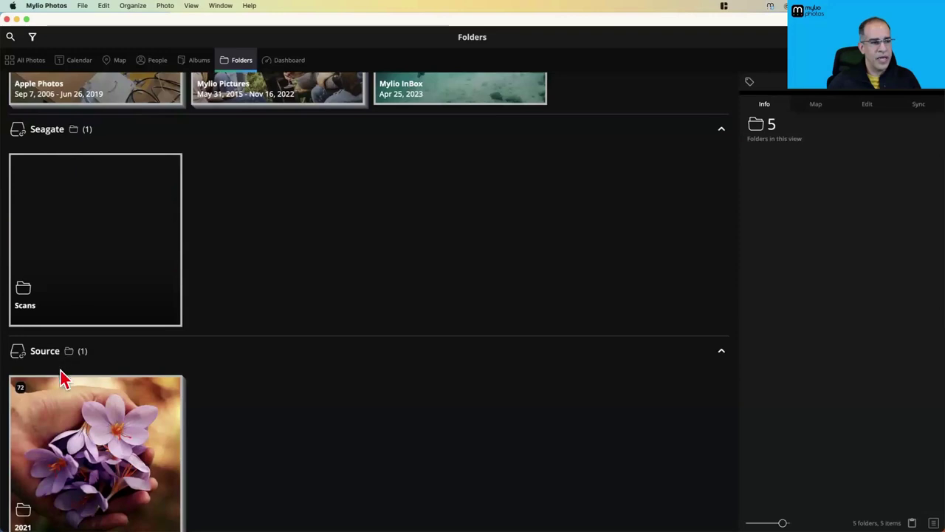
scroll(100, 432, down, 1)
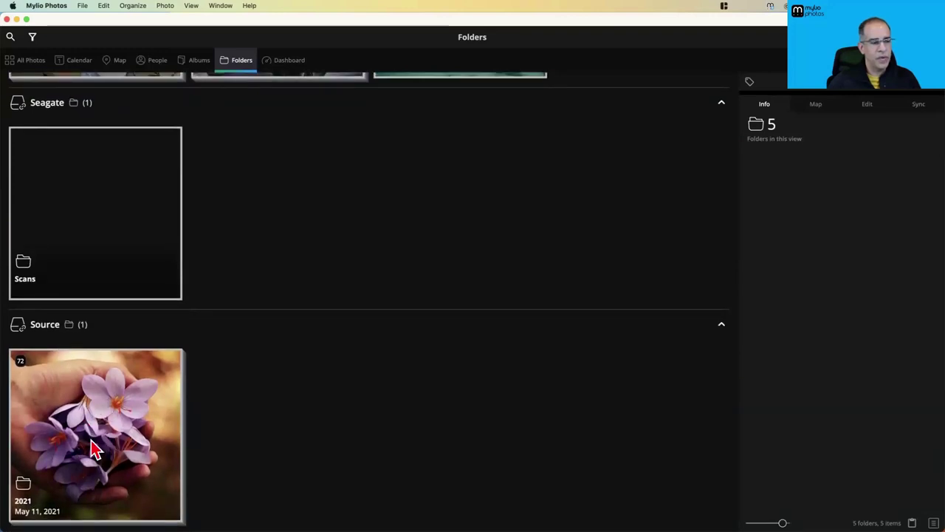
scroll(93, 359, up, 8)
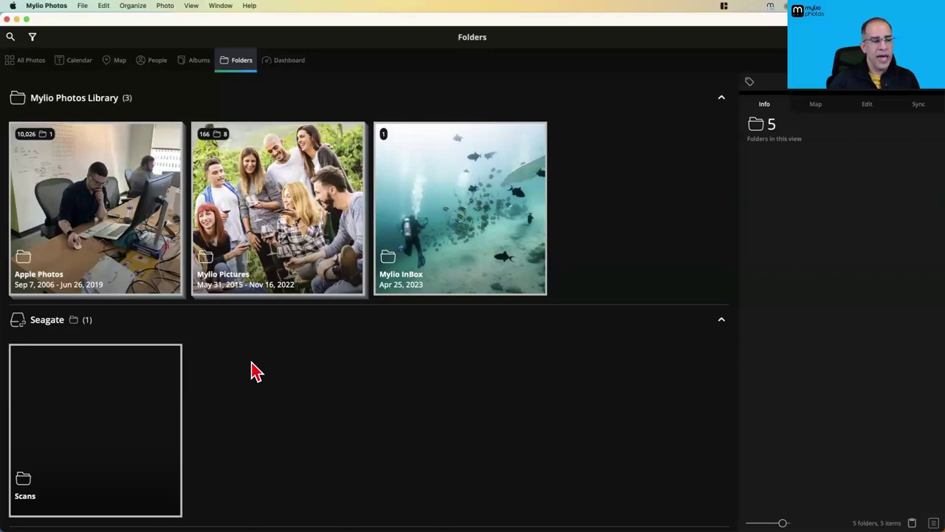
scroll(251, 371, down, 5)
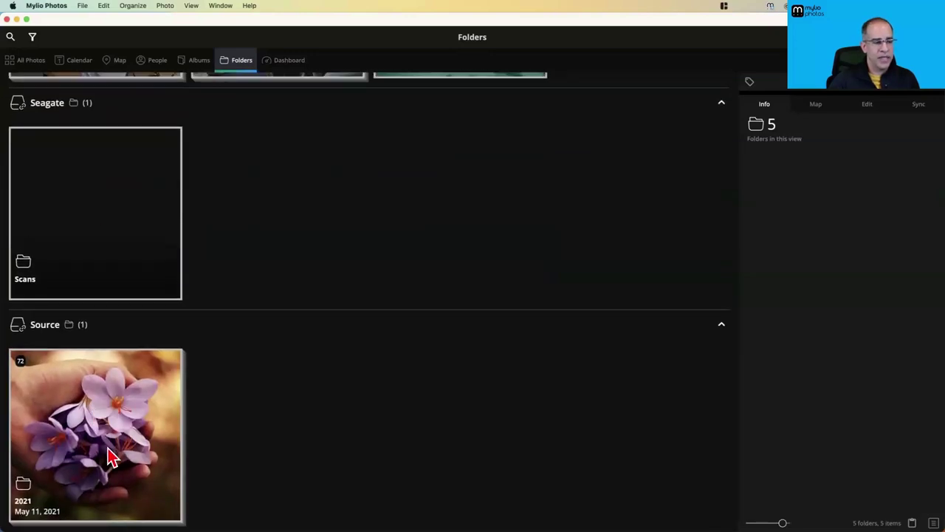
scroll(382, 267, up, 5)
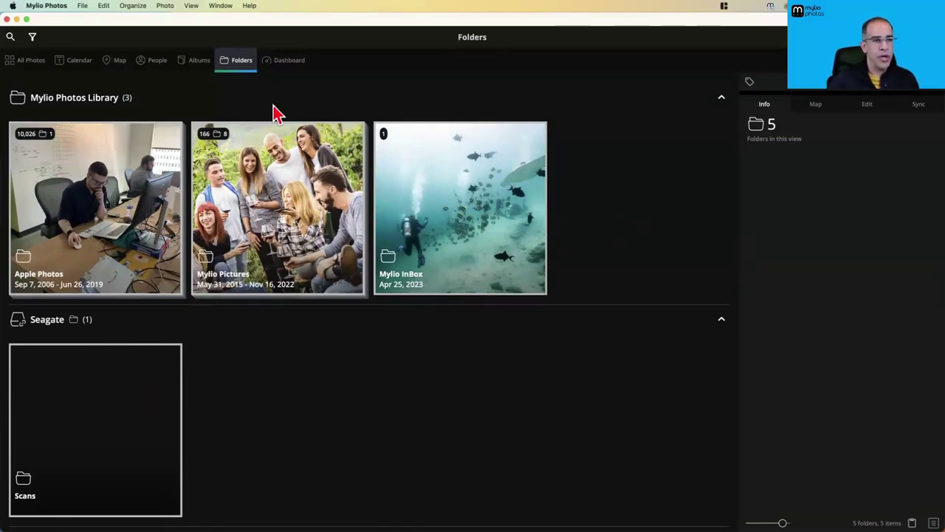
click(281, 66)
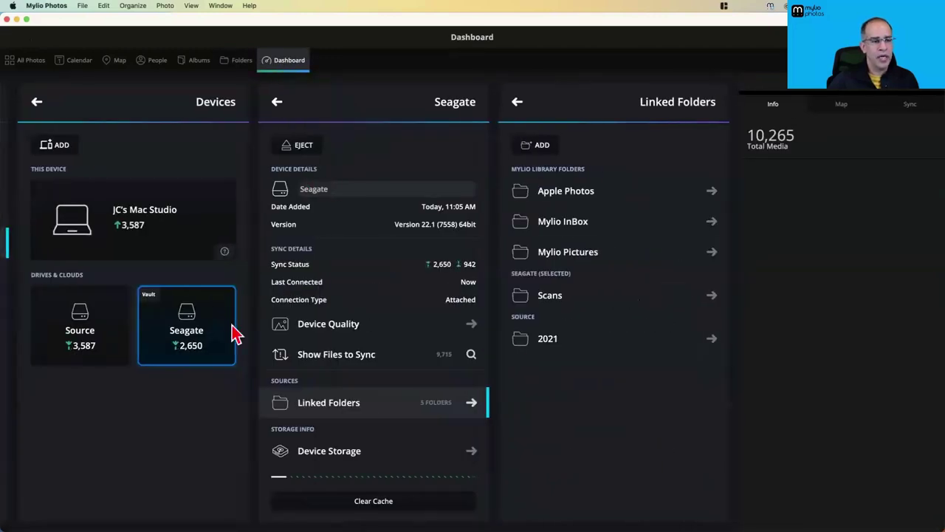
Mark the Scans linked folder as a Library Folder and check it in the Folders view
click(584, 299)
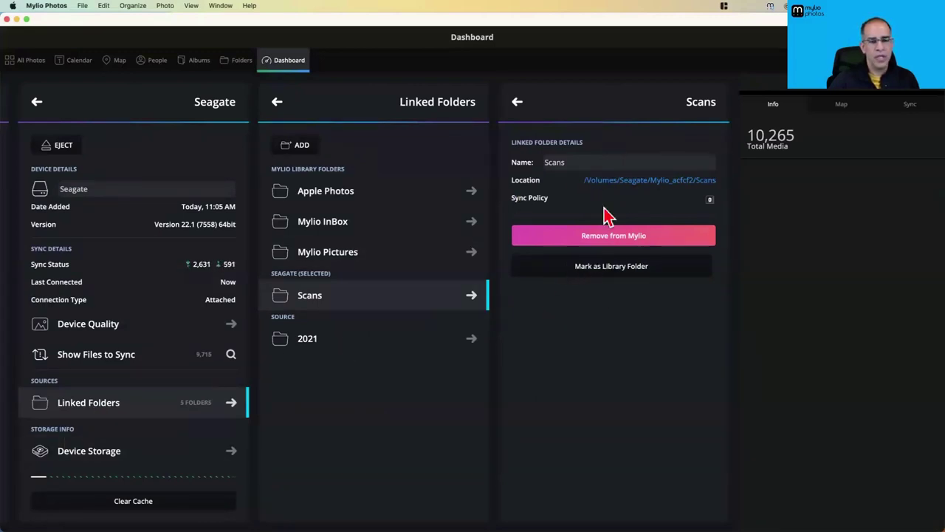
click(616, 270)
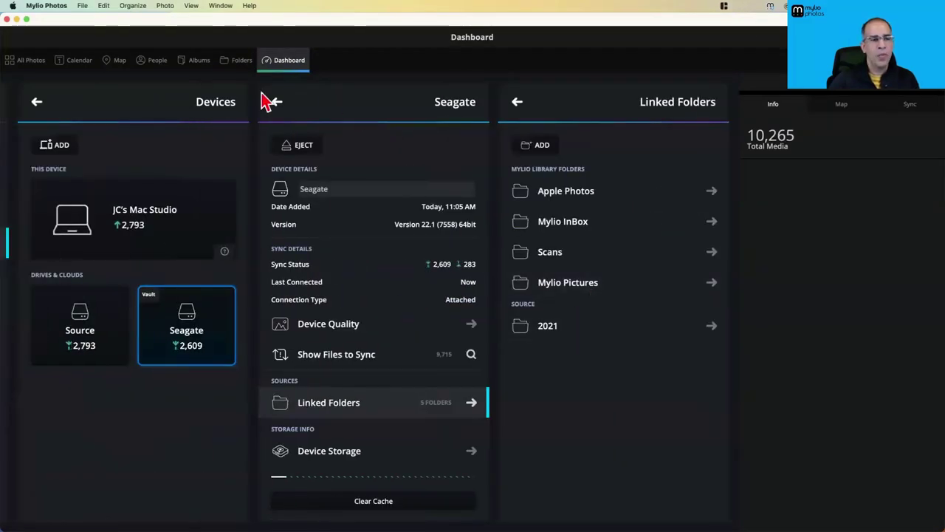
click(242, 61)
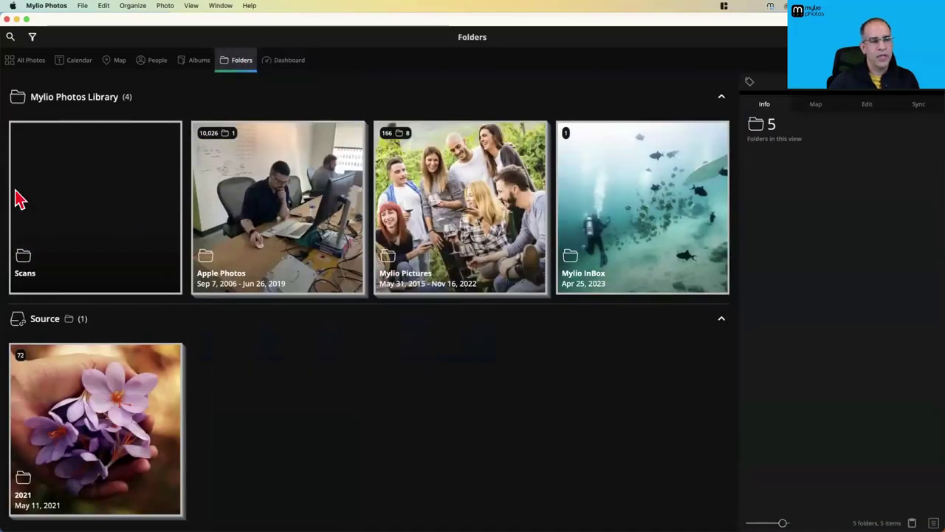
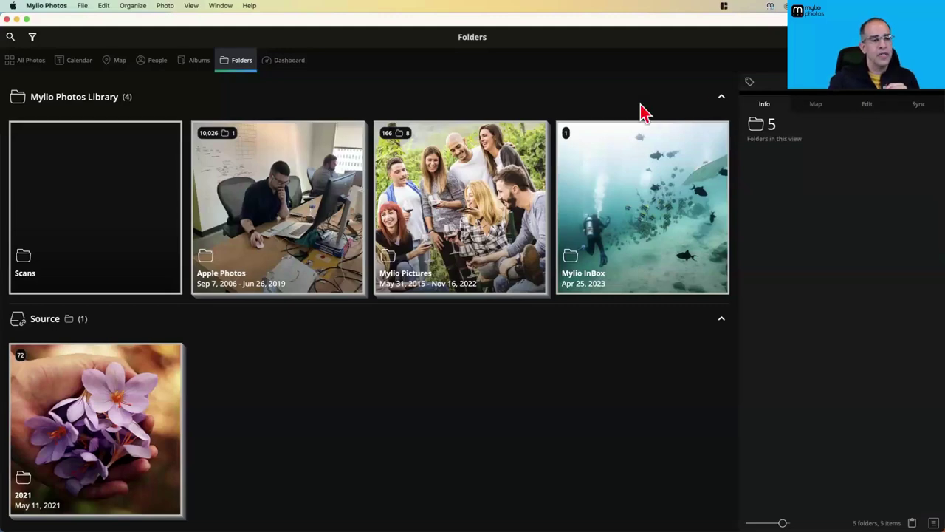
Peek into the Apple Photos folder, return to the top level, then submit the account e-mail
double_click(279, 241)
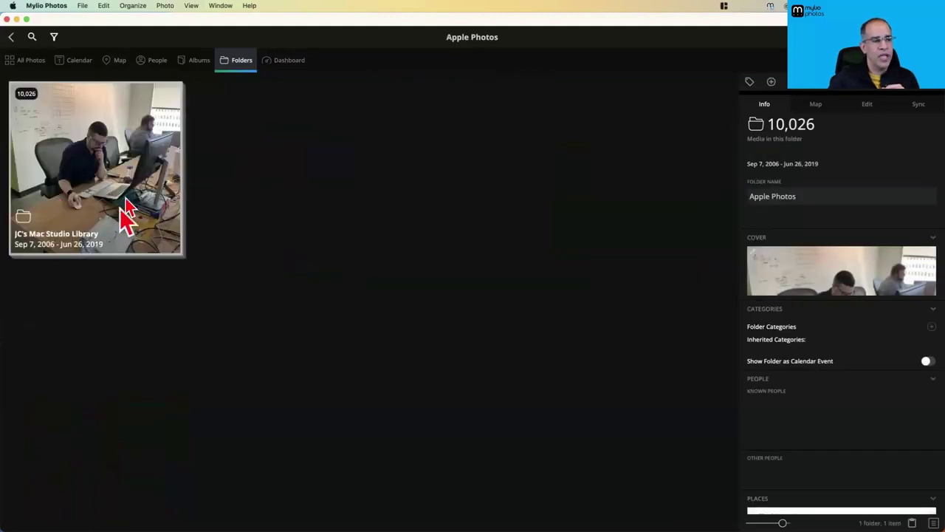
click(11, 37)
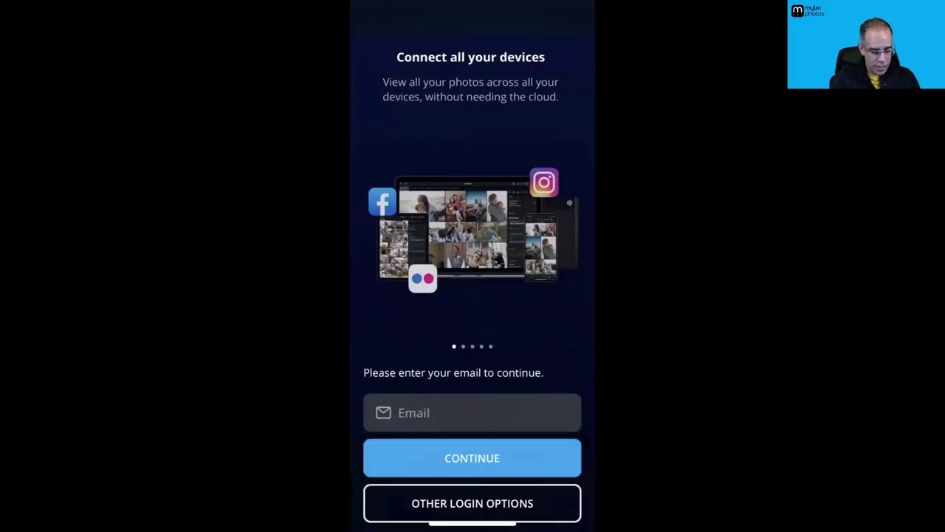
click(472, 412)
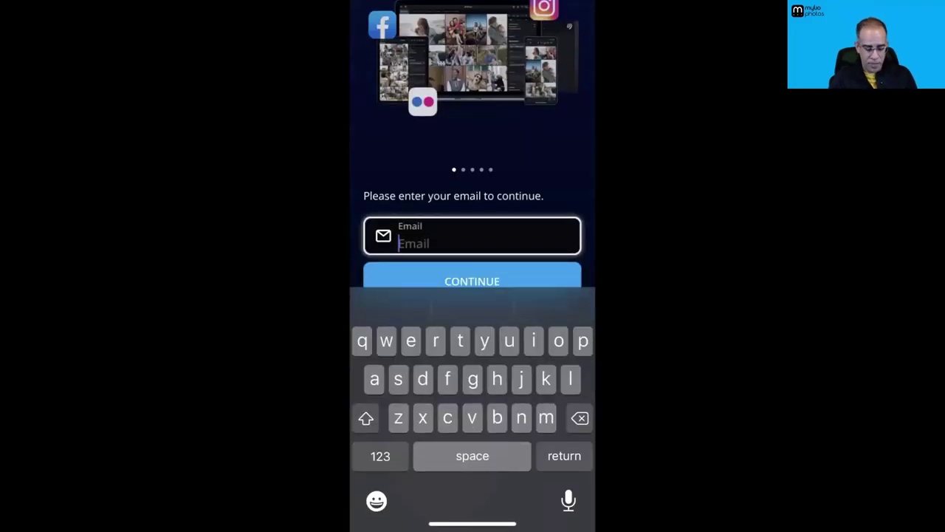
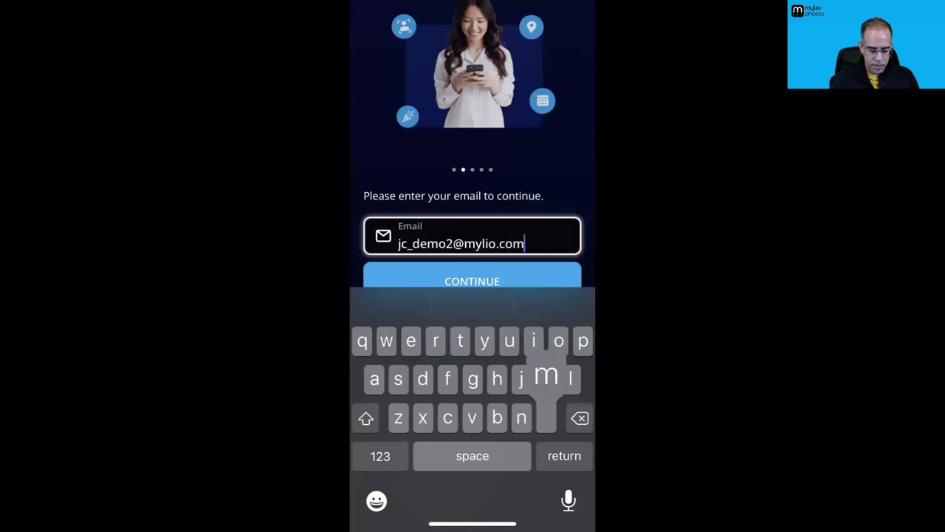
key(Return)
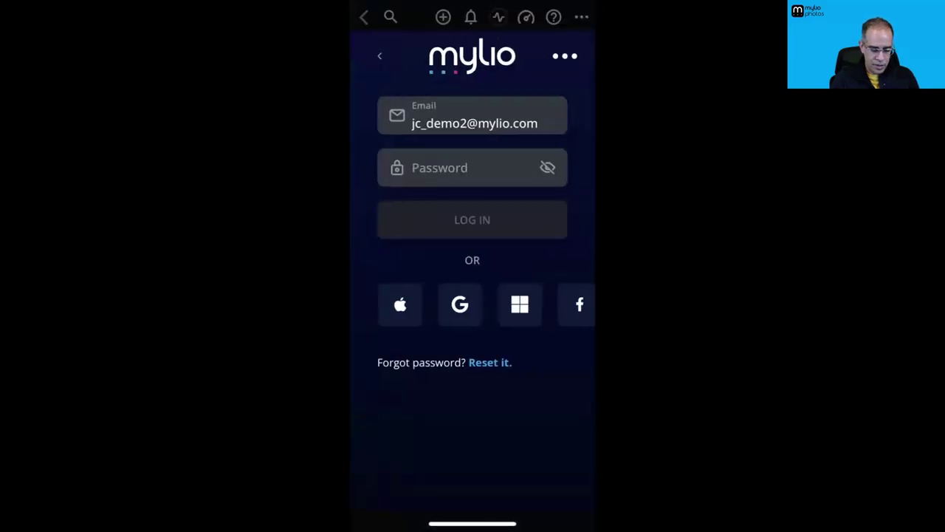
Paste the account password, reveal it to check it, and log in
click(465, 168)
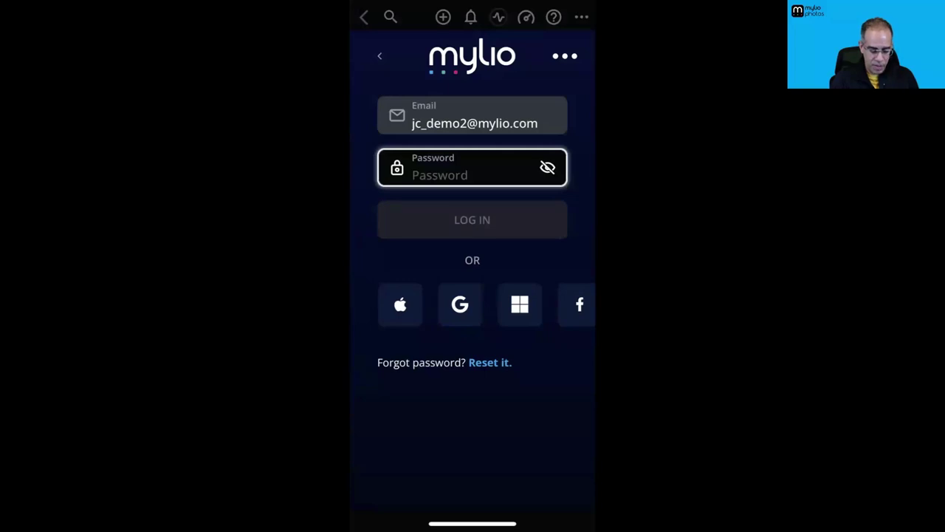
key(ctrl+v)
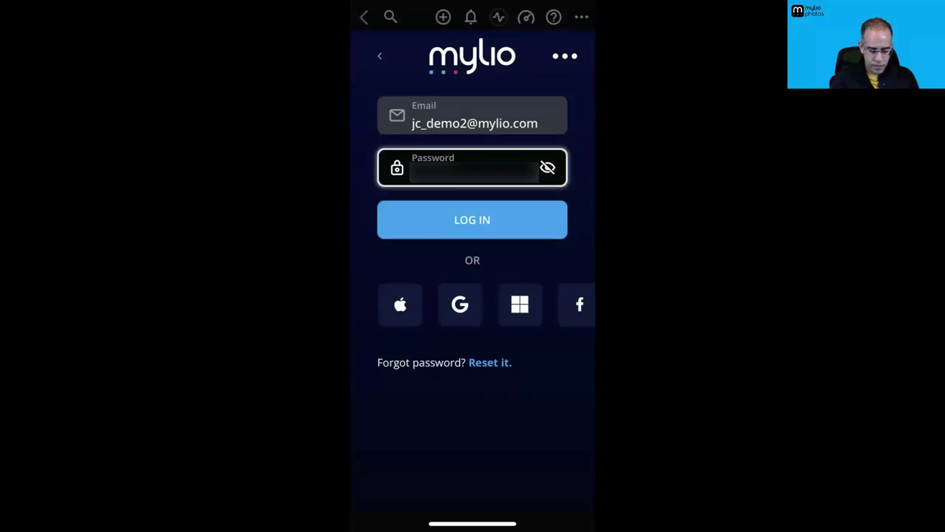
click(547, 167)
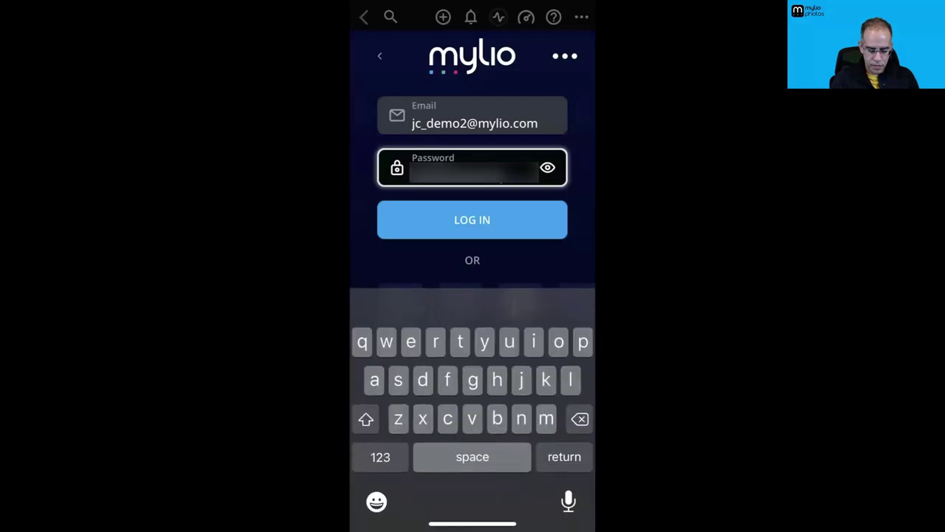
key(Return)
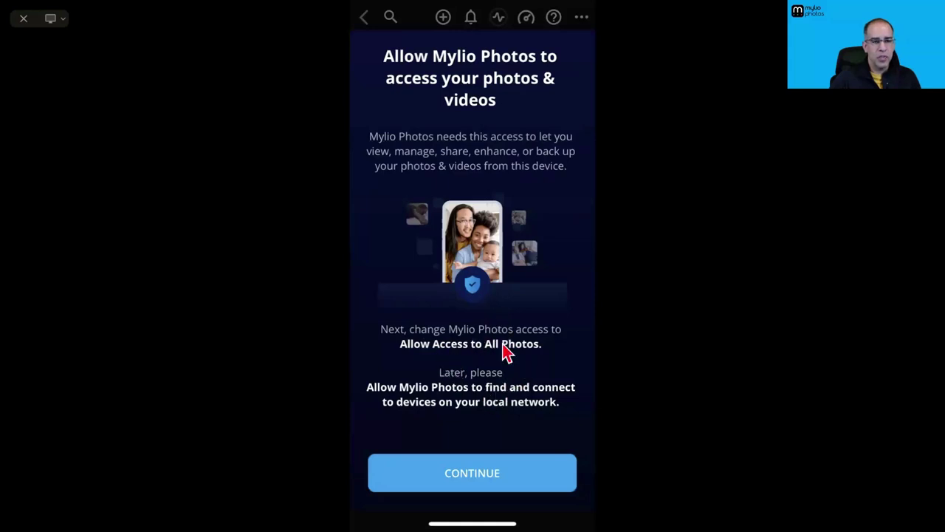
Allow access to all photos and the local network, close Getting started, and pull down Control Center
click(496, 435)
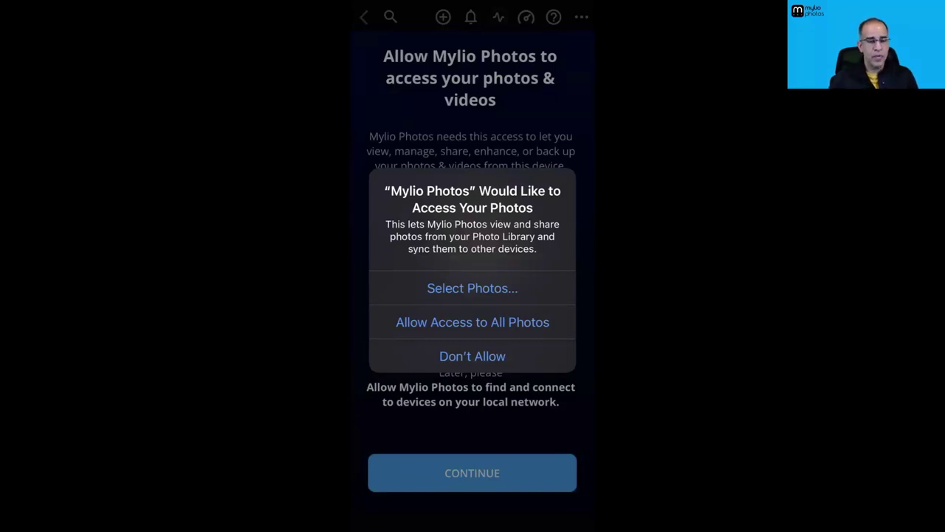
click(484, 329)
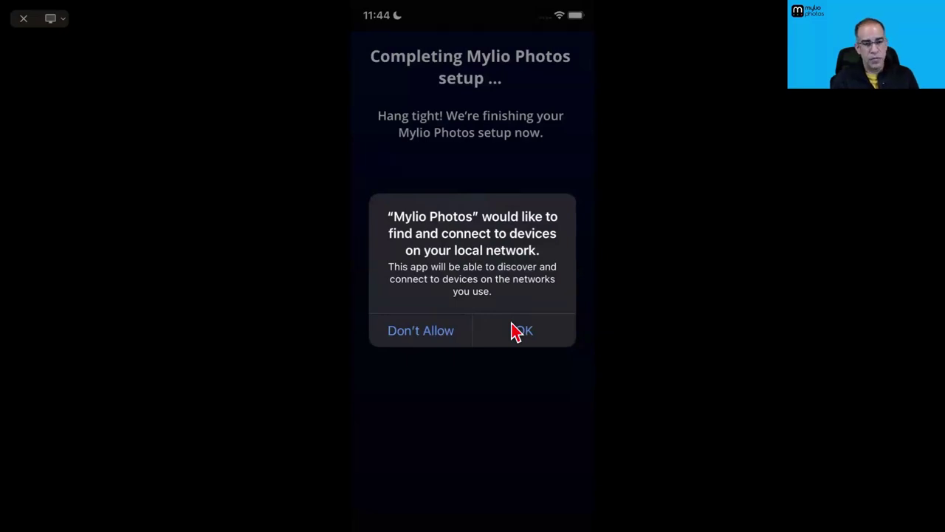
click(512, 327)
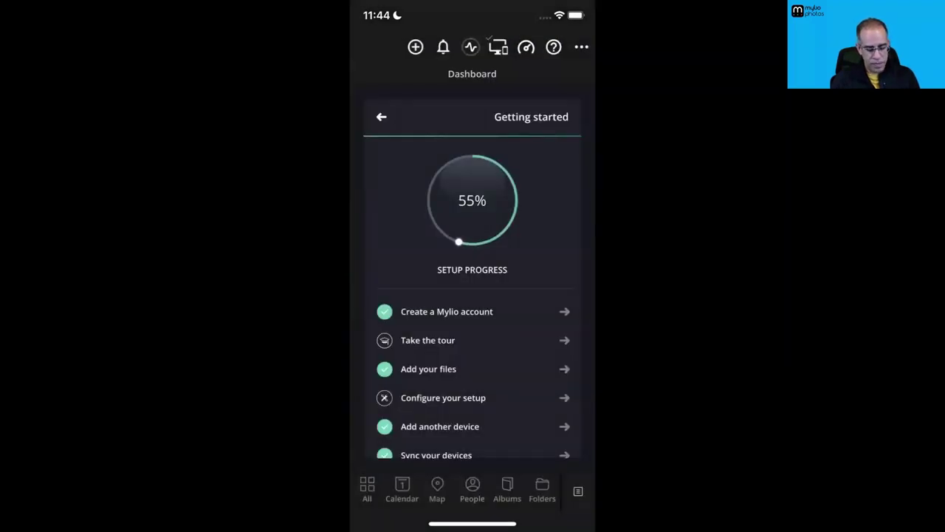
drag(367, 217, 517, 217)
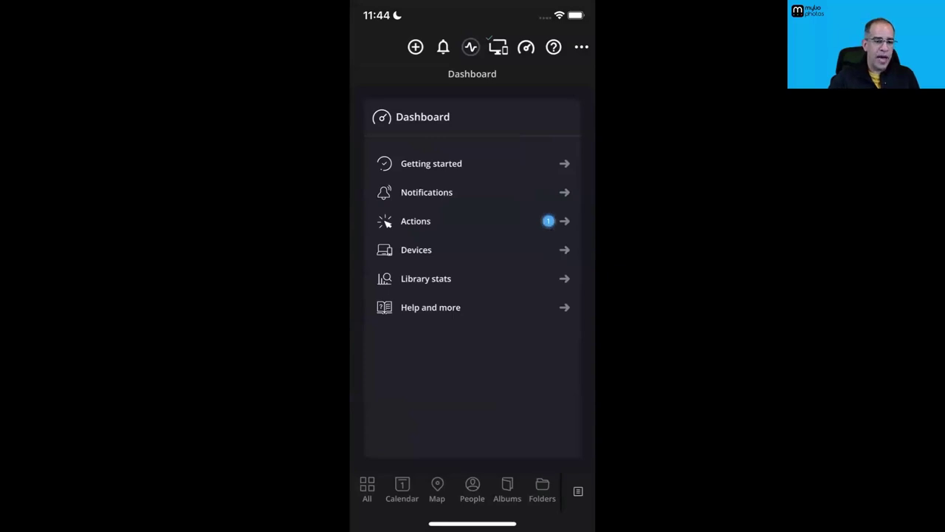
drag(576, 6, 561, 222)
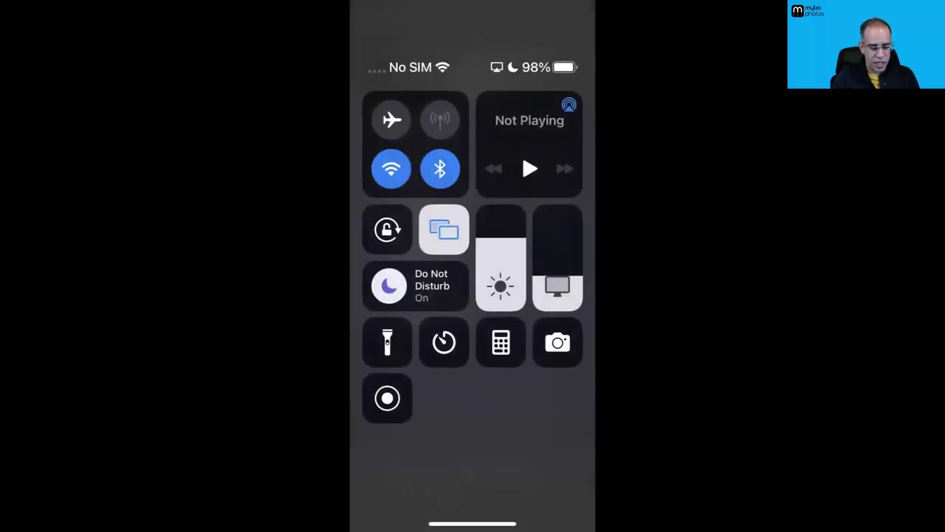
Stop screen mirroring, check the iPhone under Dashboard Devices, and reopen the Apple Photos folder
click(443, 228)
click(472, 373)
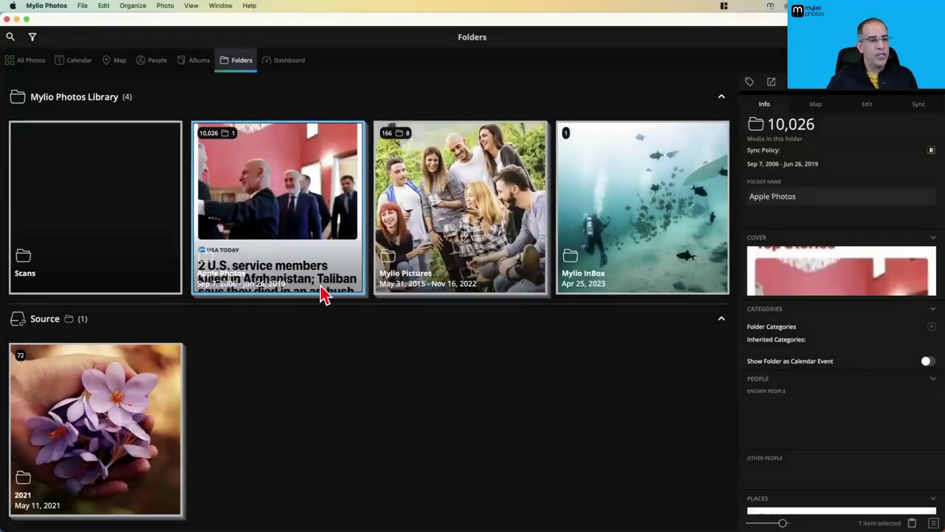
click(286, 62)
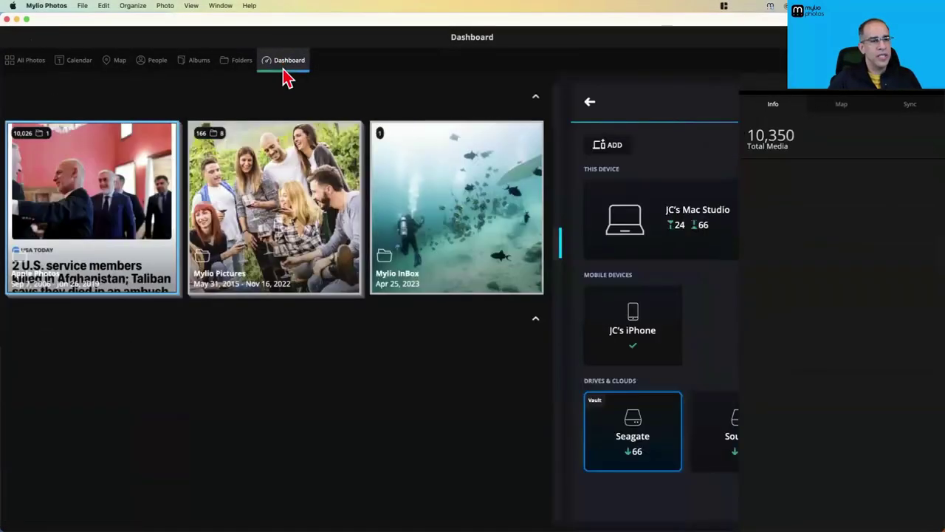
click(71, 251)
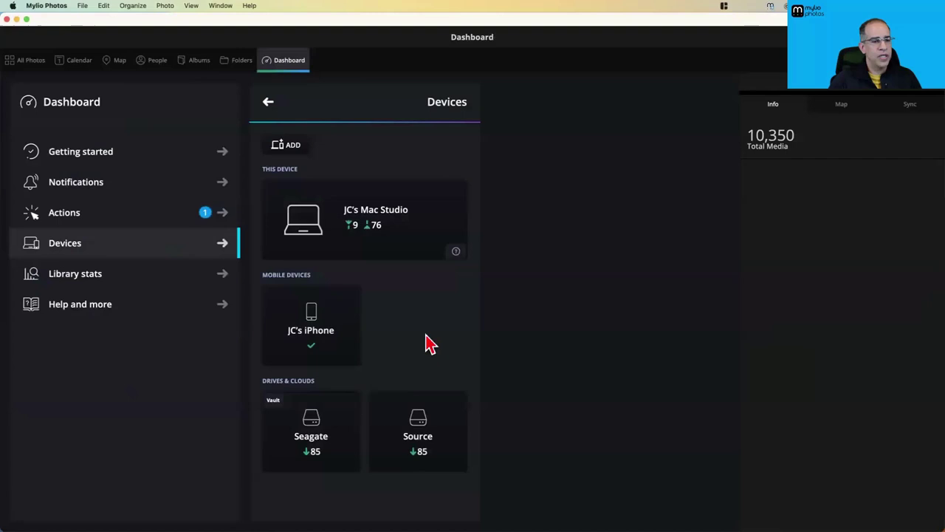
click(325, 325)
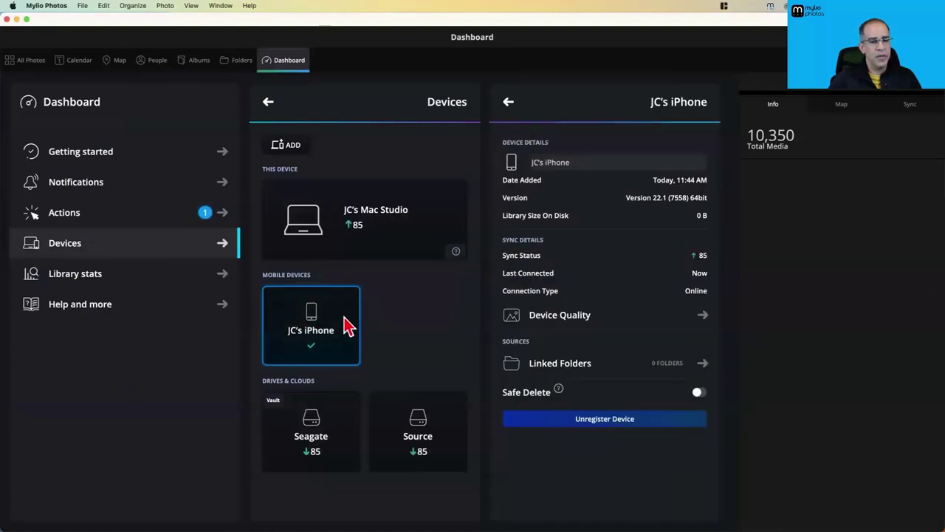
click(244, 60)
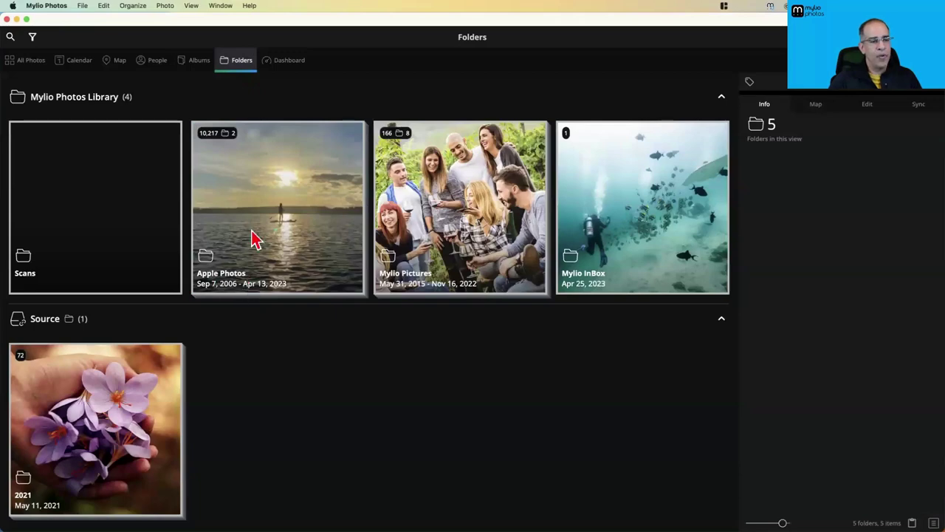
double_click(265, 242)
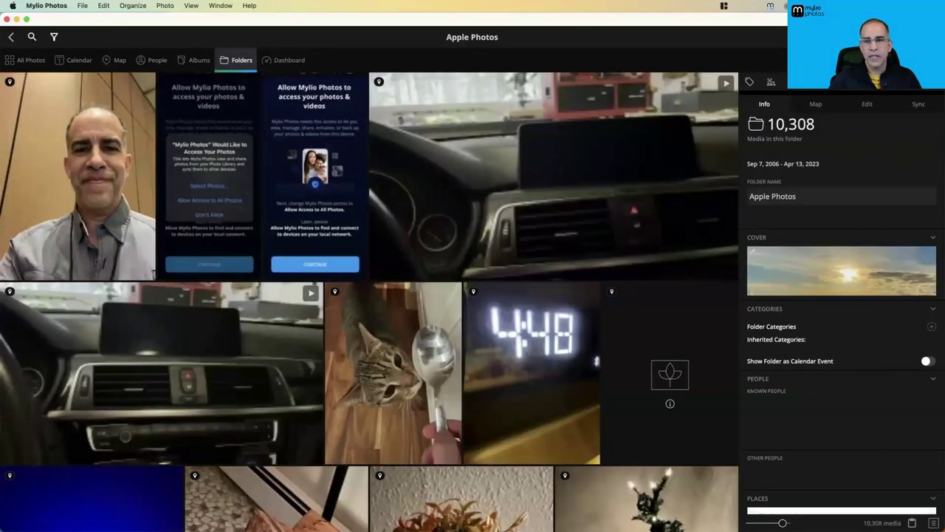
Show Apple Photos as a container of library subfolders, then view All Photos
click(927, 36)
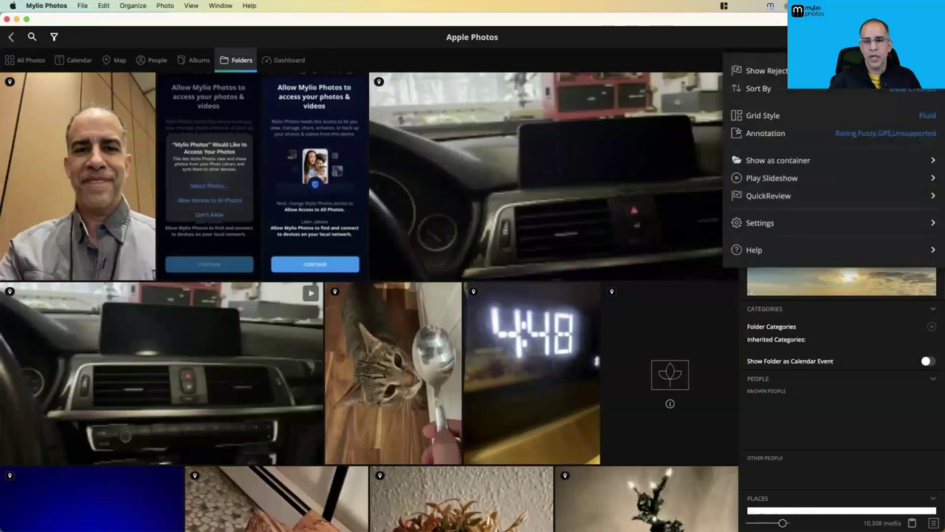
click(764, 168)
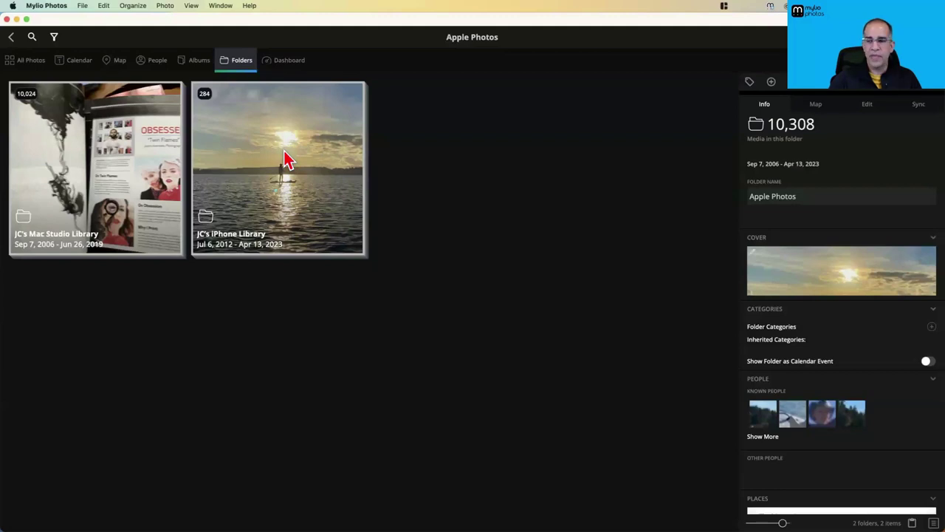
click(26, 68)
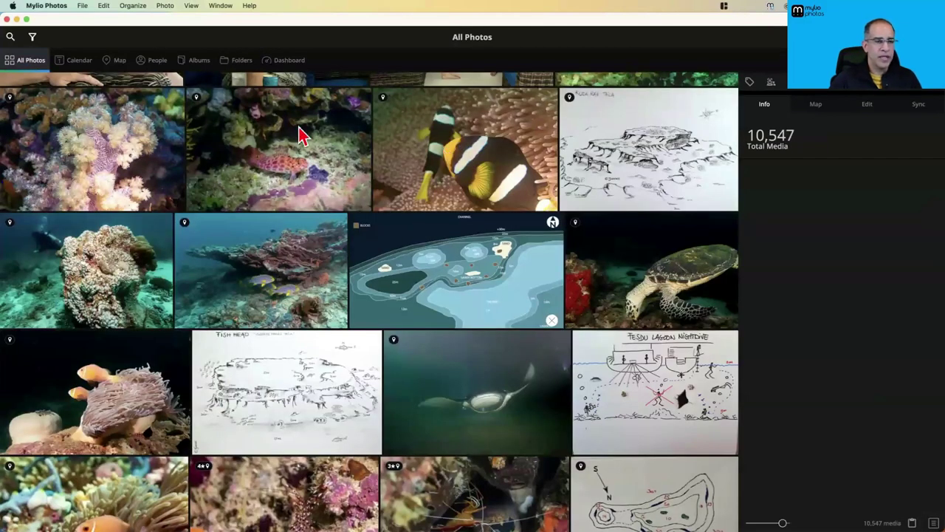
Drill through the calendar to 2012, July, and view the Jul 6 paddleboard photo full size
click(70, 65)
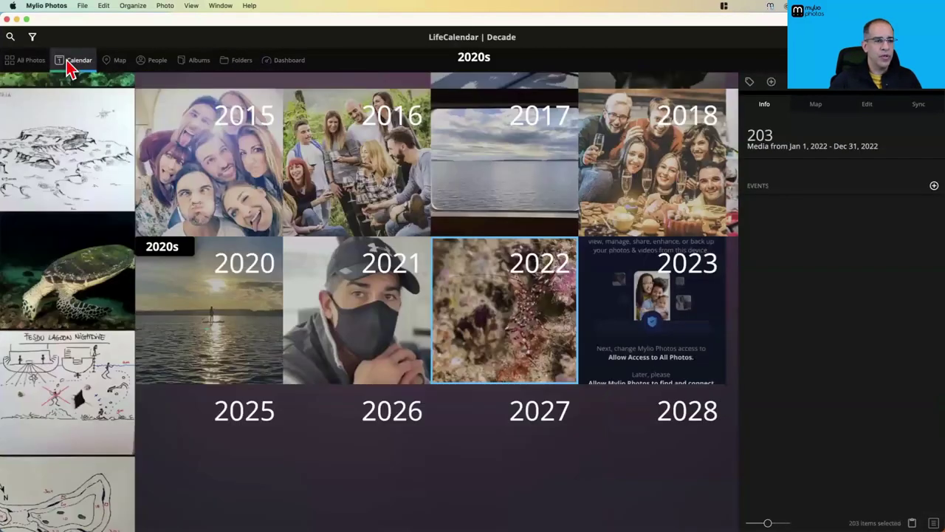
scroll(446, 218, up, 5)
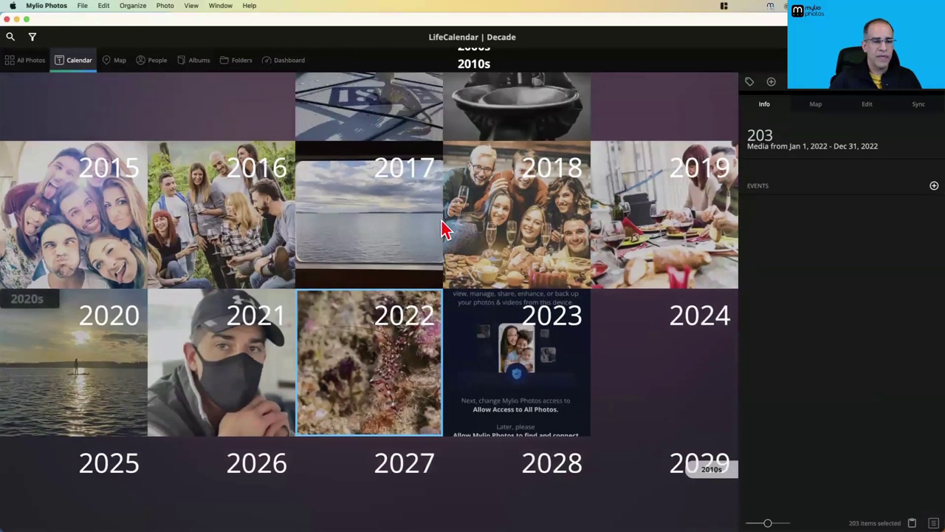
scroll(443, 222, down, 2)
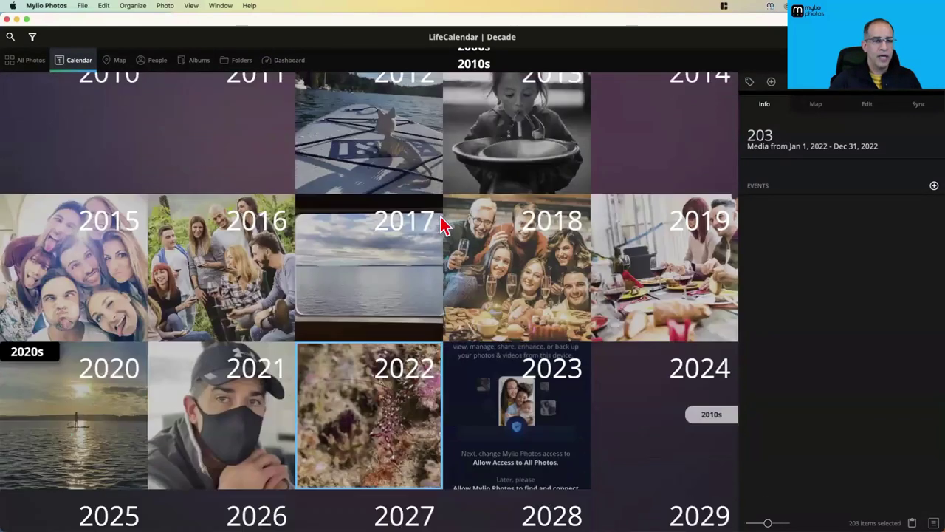
scroll(443, 222, up, 2)
click(392, 228)
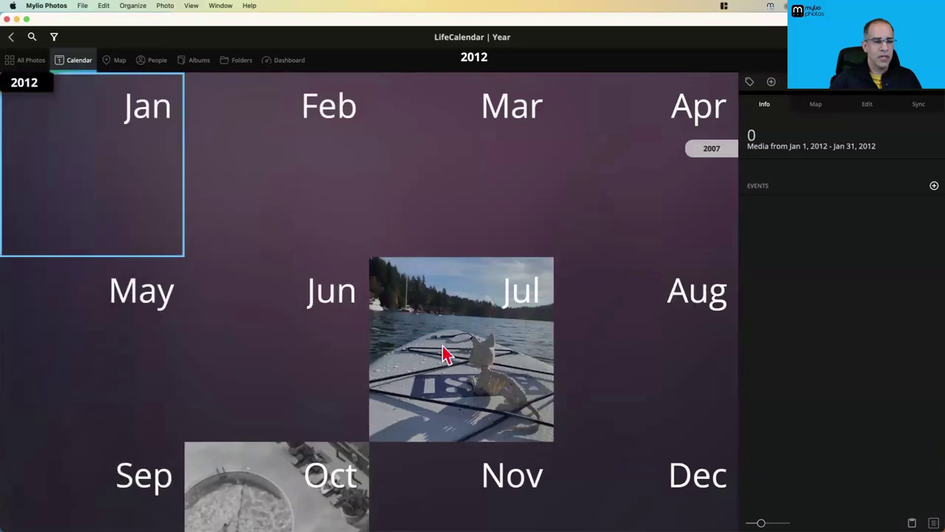
click(446, 355)
click(613, 158)
click(613, 157)
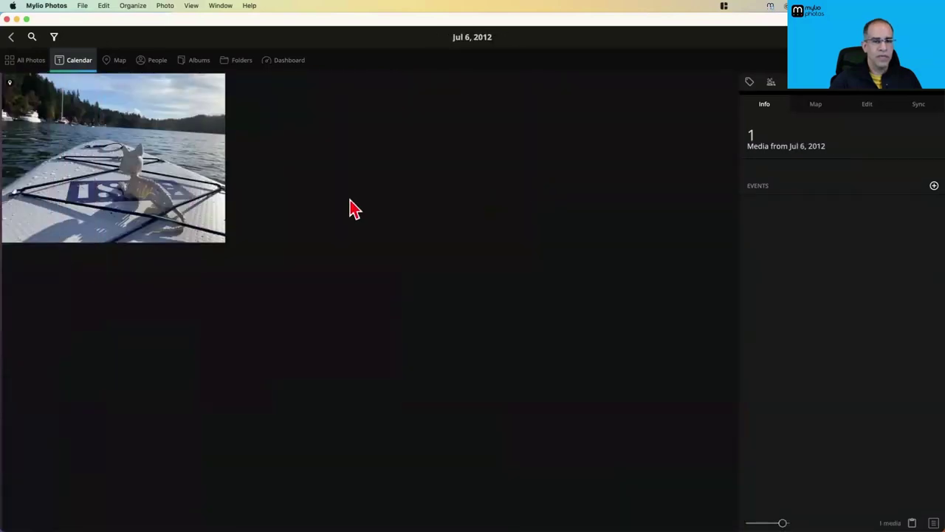
double_click(211, 186)
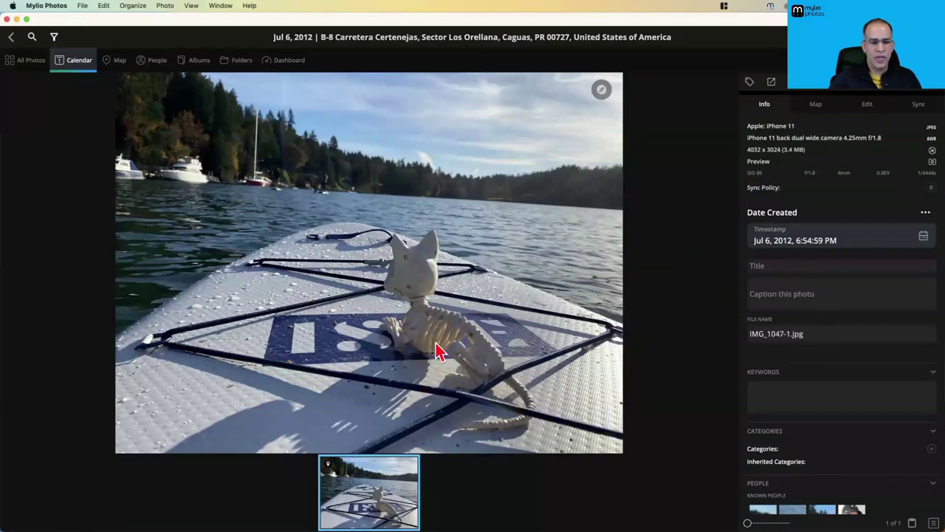
Browse the iPhone library folder inside Apple Photos, then go back up and clear the selection
click(244, 62)
double_click(269, 193)
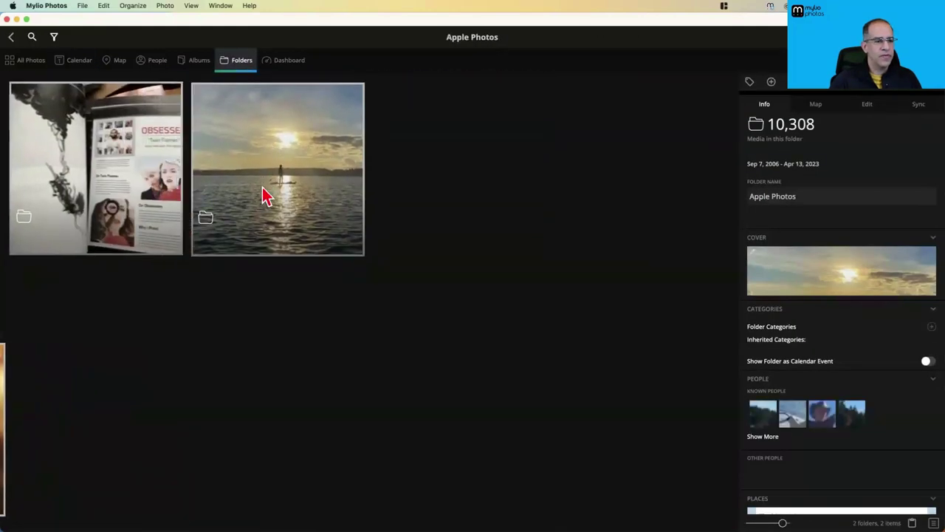
click(266, 196)
double_click(266, 195)
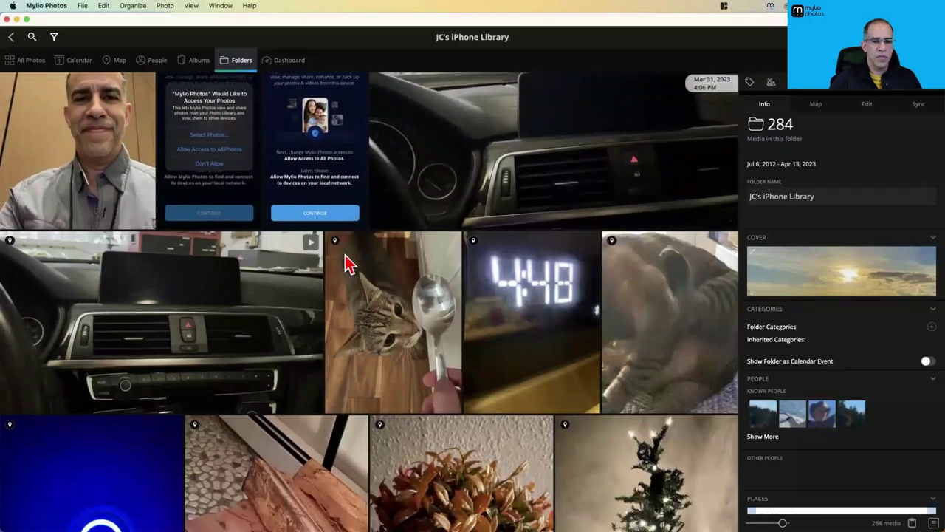
scroll(347, 263, down, 2)
scroll(347, 263, down, 20)
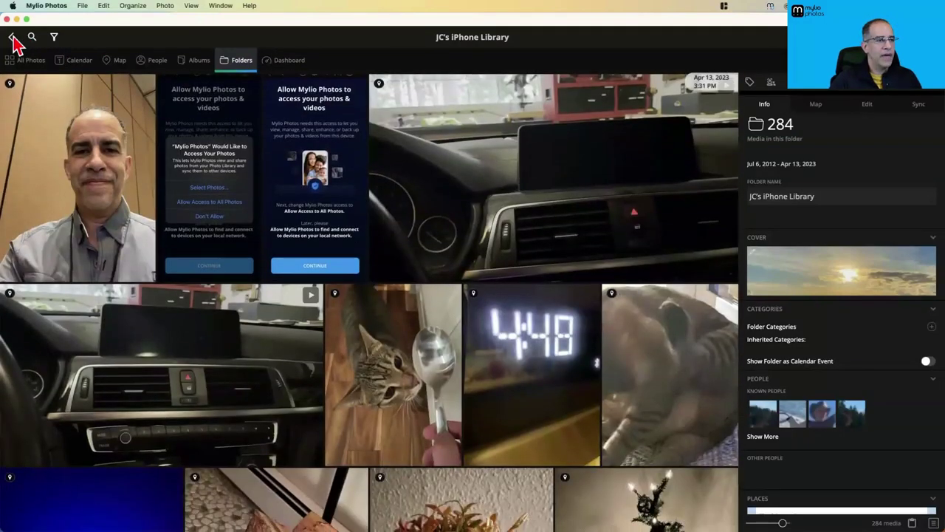
click(13, 39)
click(616, 229)
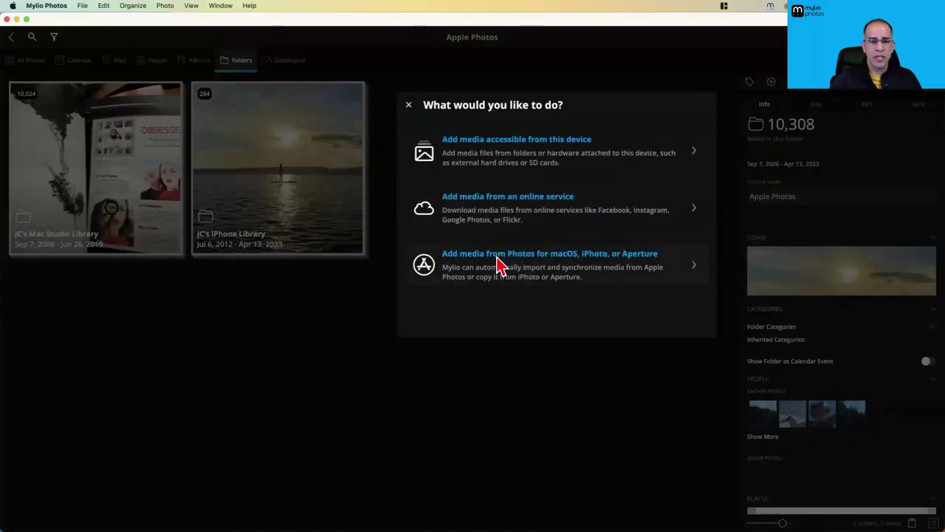
Browse the Source drive's Pictures folder for another Photos library, then cancel back to the library choices
click(497, 263)
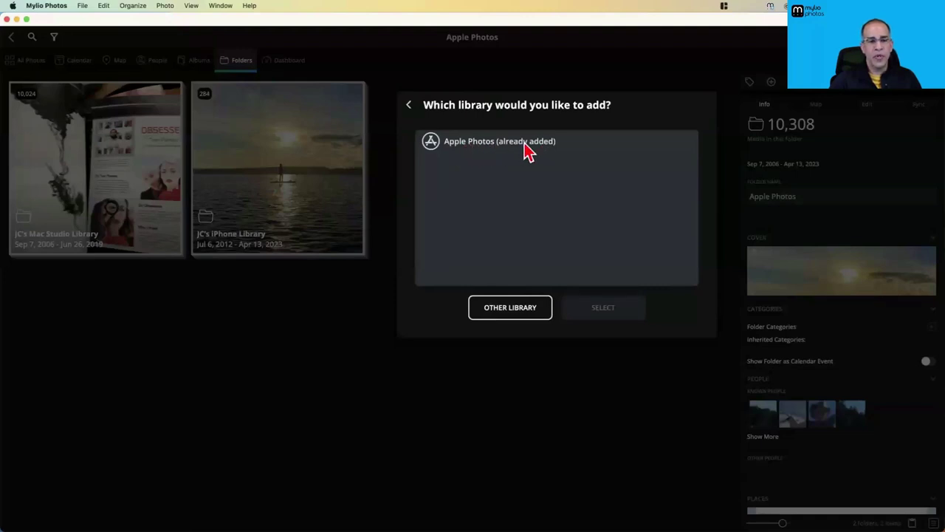
click(499, 313)
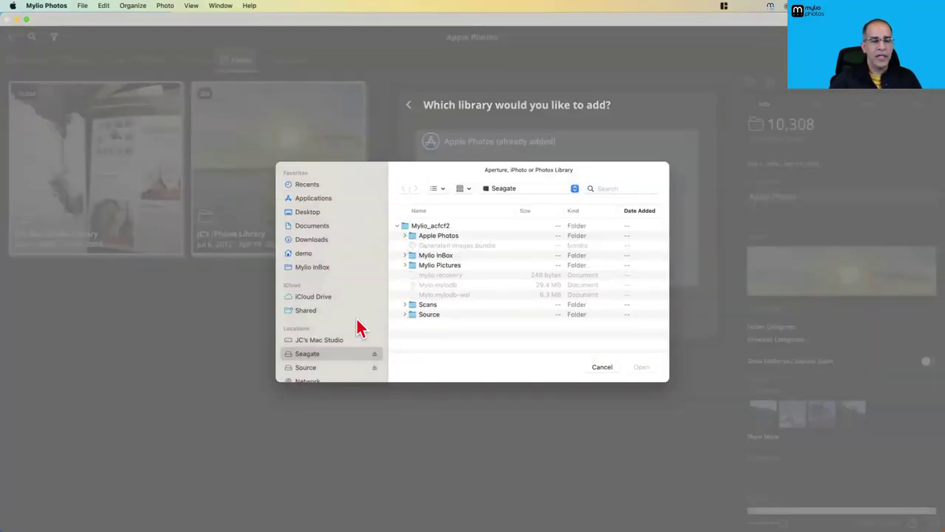
click(331, 367)
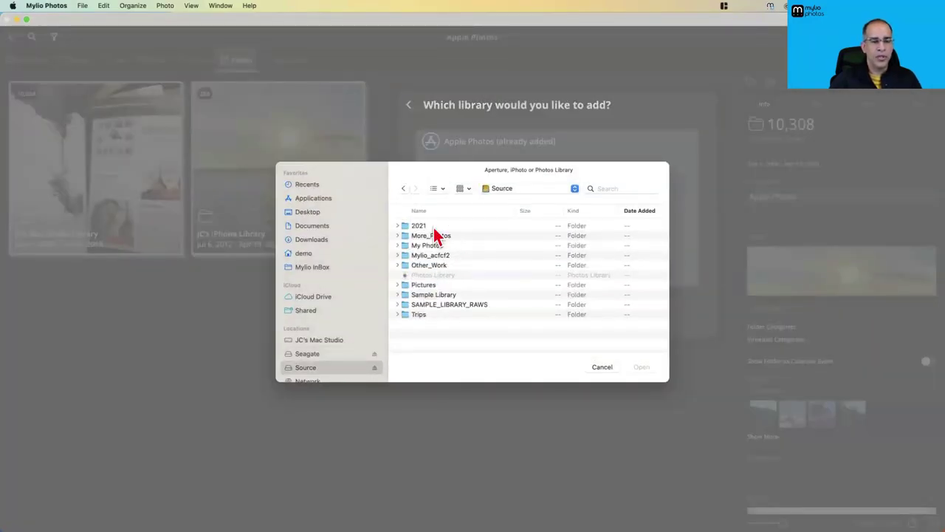
click(398, 285)
scroll(476, 282, down, 10)
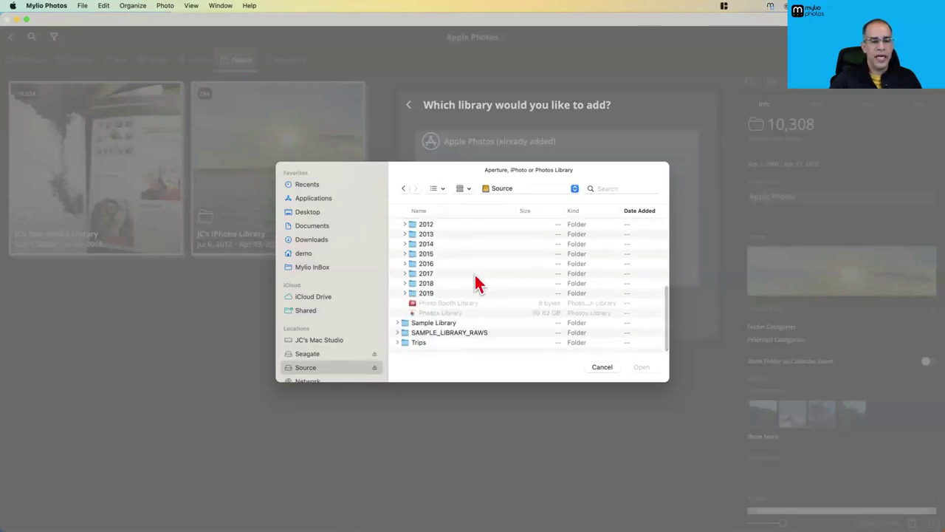
scroll(459, 288, up, 3)
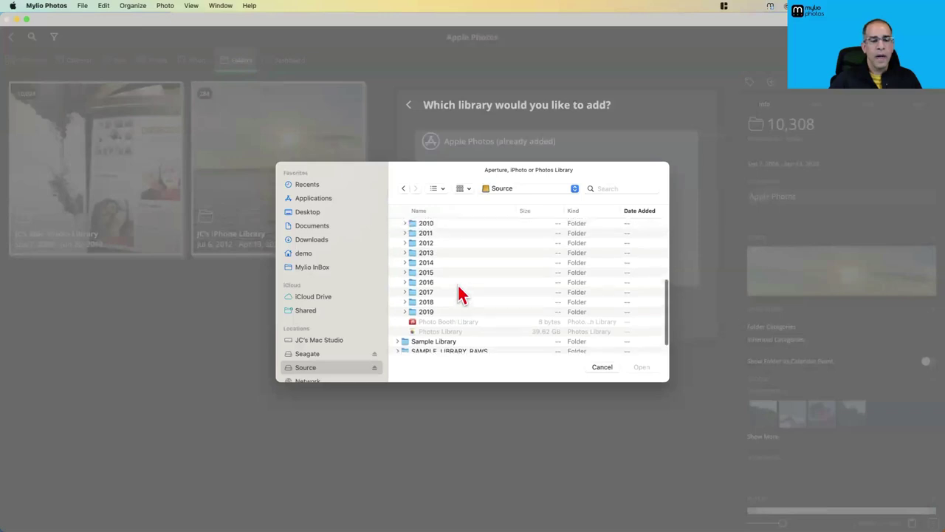
scroll(465, 272, up, 4)
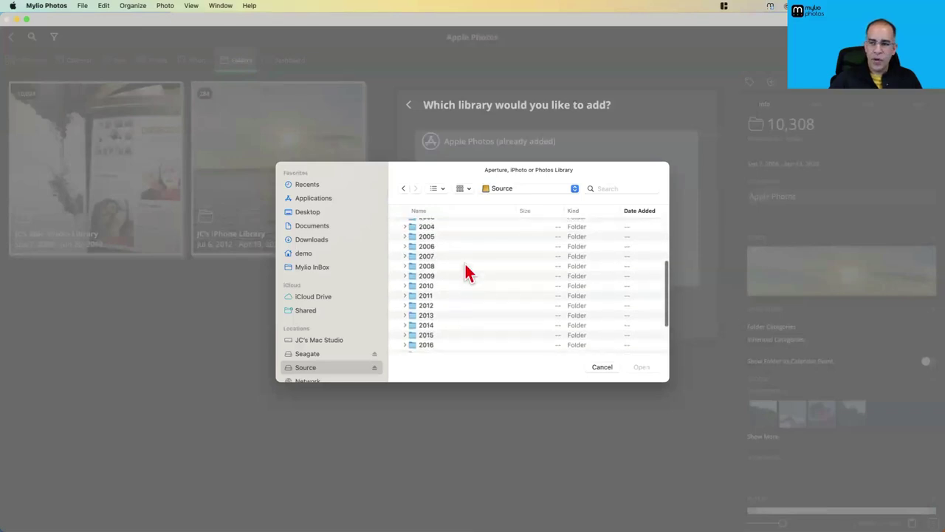
scroll(466, 270, up, 6)
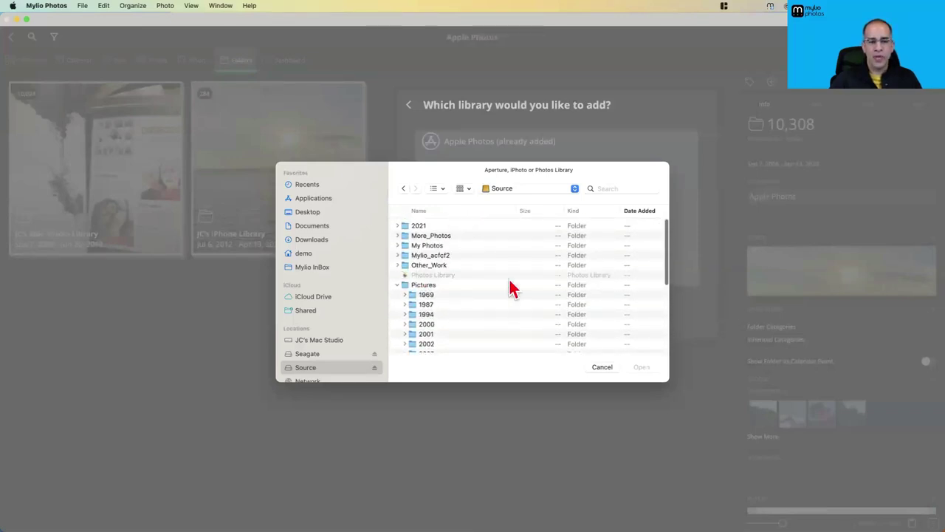
click(599, 368)
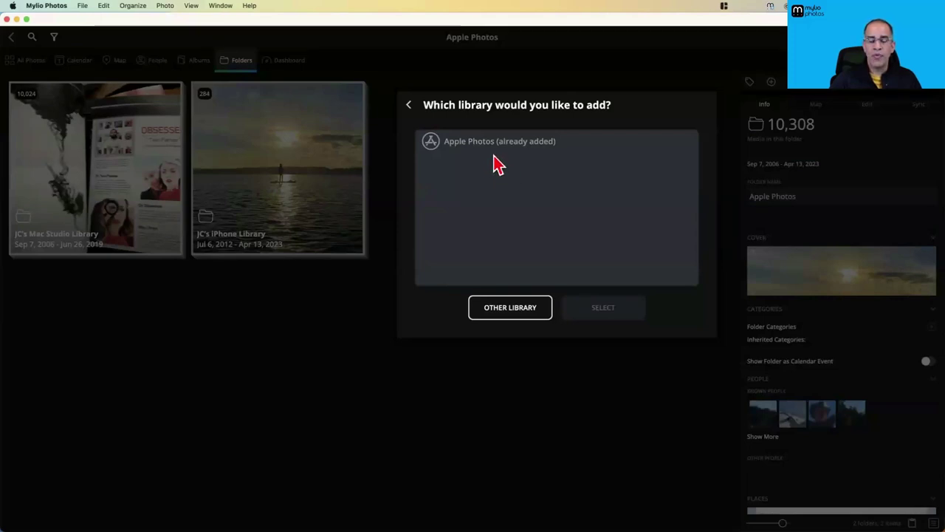
click(409, 105)
Close the add-media dialog to return to the Apple Photos folder
click(409, 106)
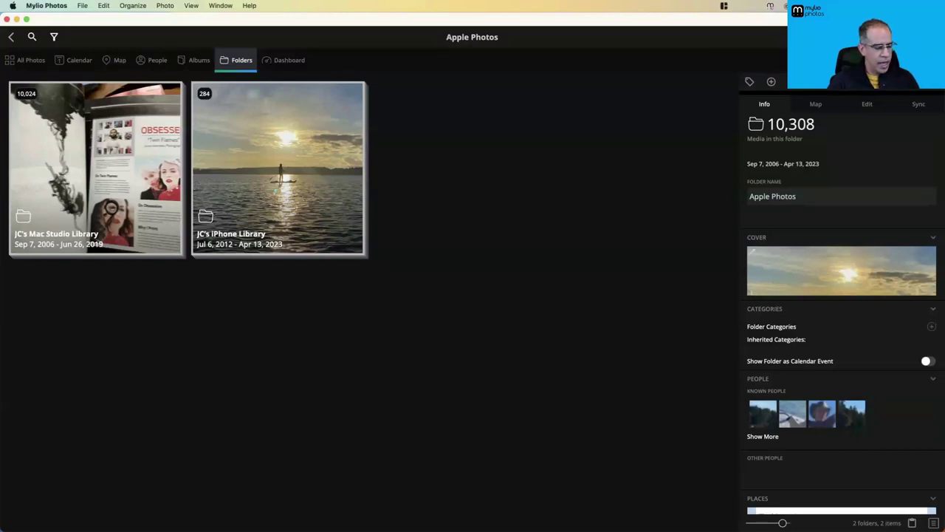
Add media from this device, choosing the Source drive's Pictures/2000 folder
click(771, 81)
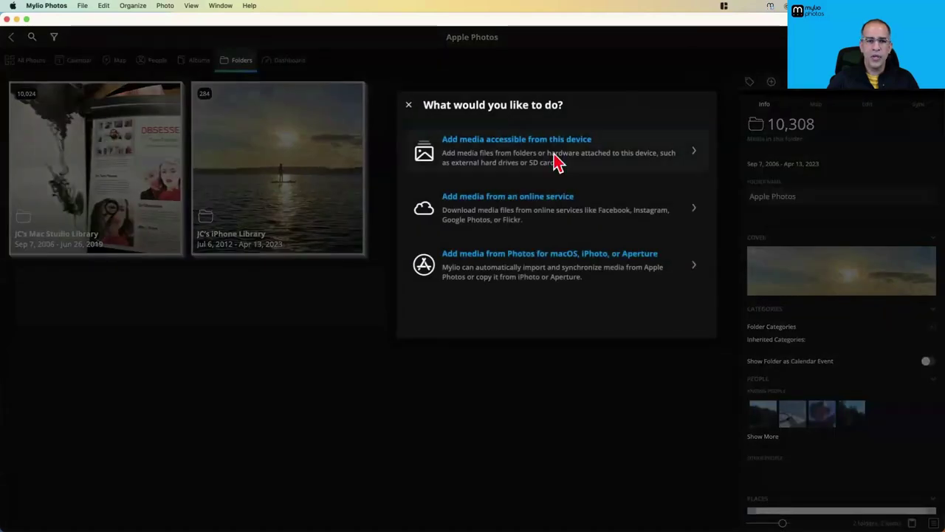
click(521, 147)
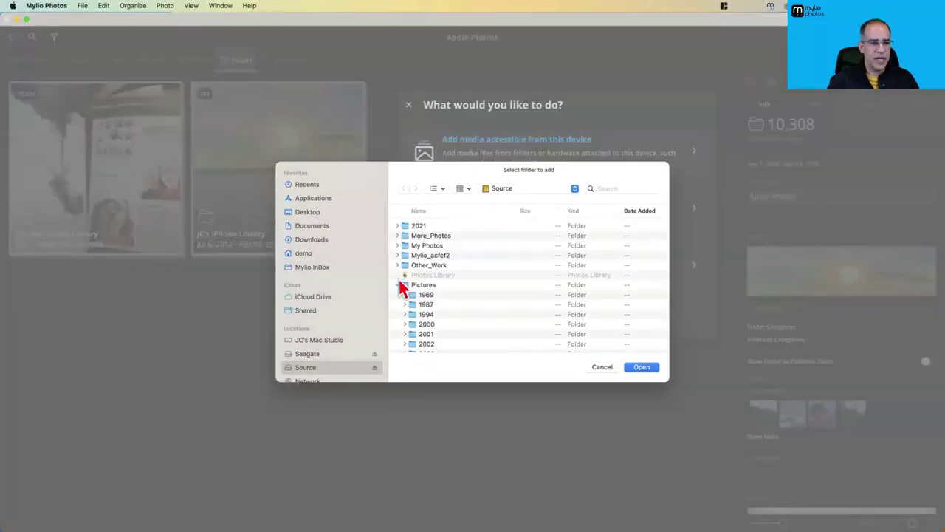
click(398, 286)
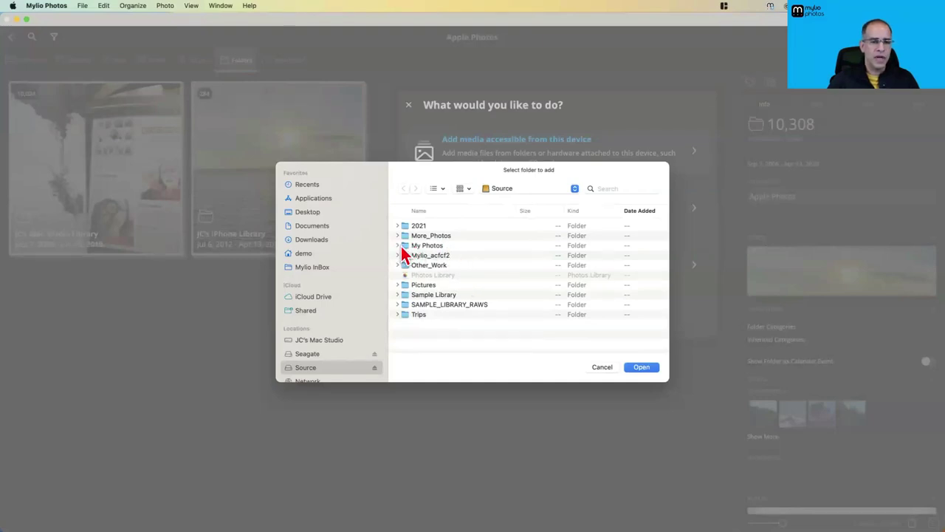
click(398, 286)
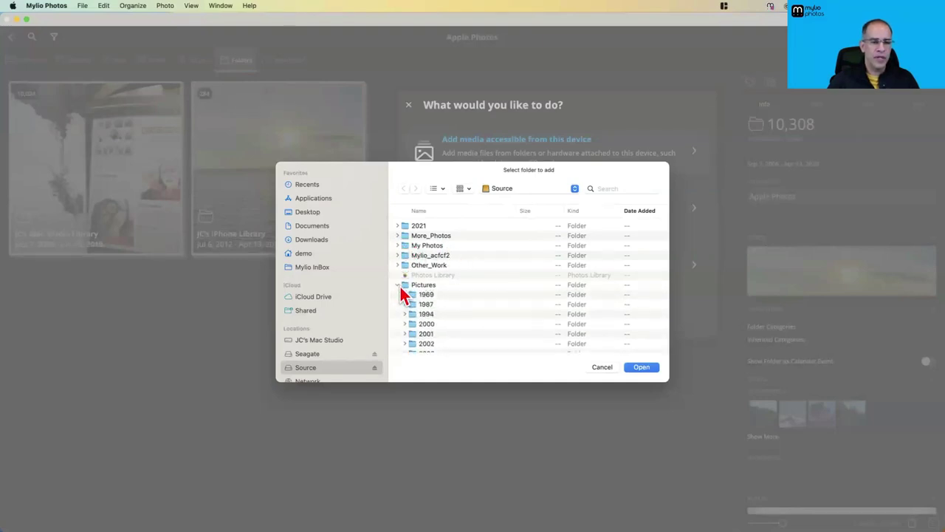
click(447, 324)
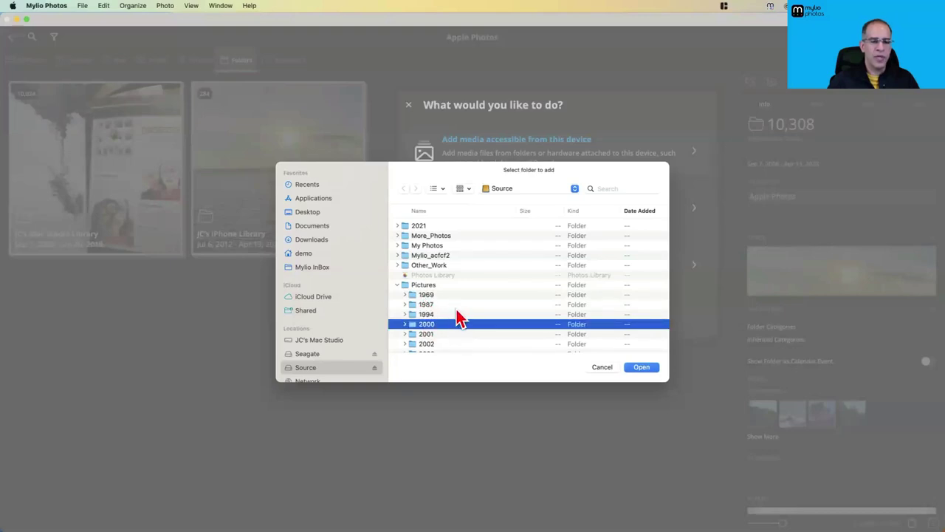
scroll(456, 323, down, 3)
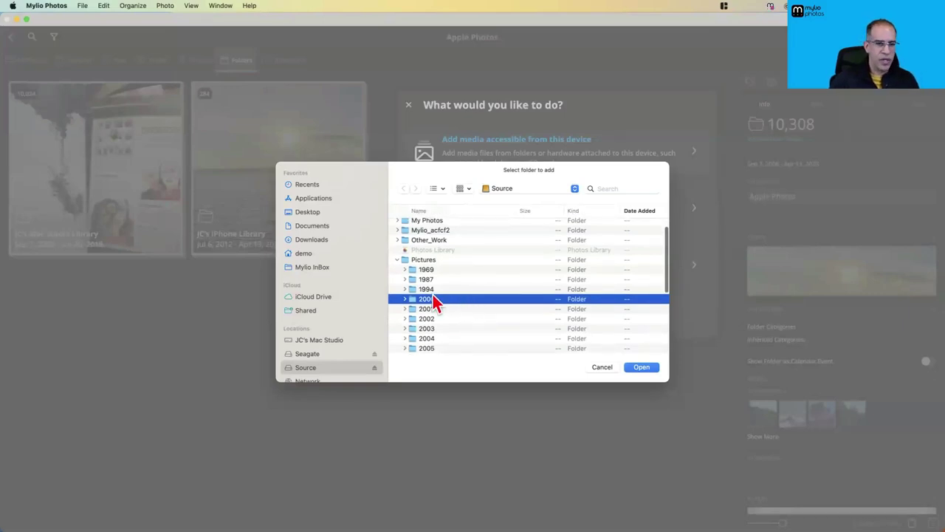
click(648, 367)
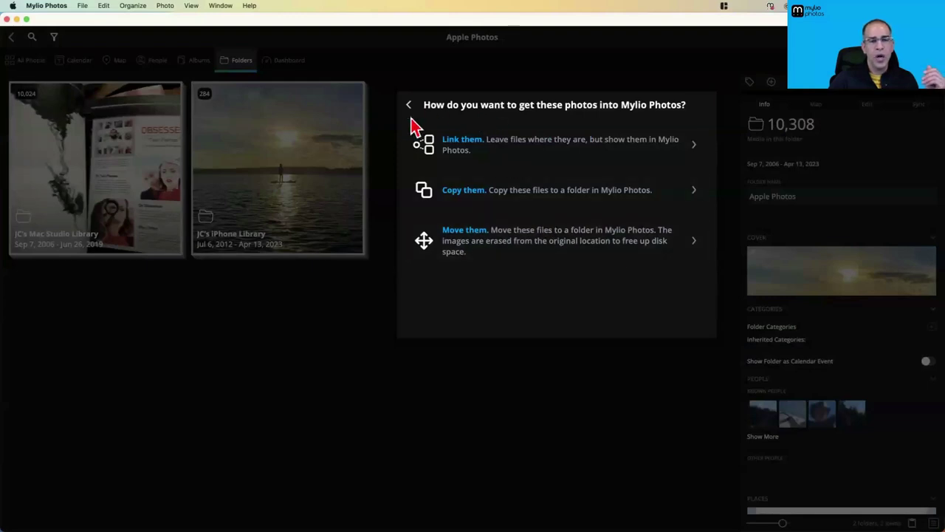
Choose Copy with Exclude suspected duplicates on, then back out to the opening choices without copying
click(461, 193)
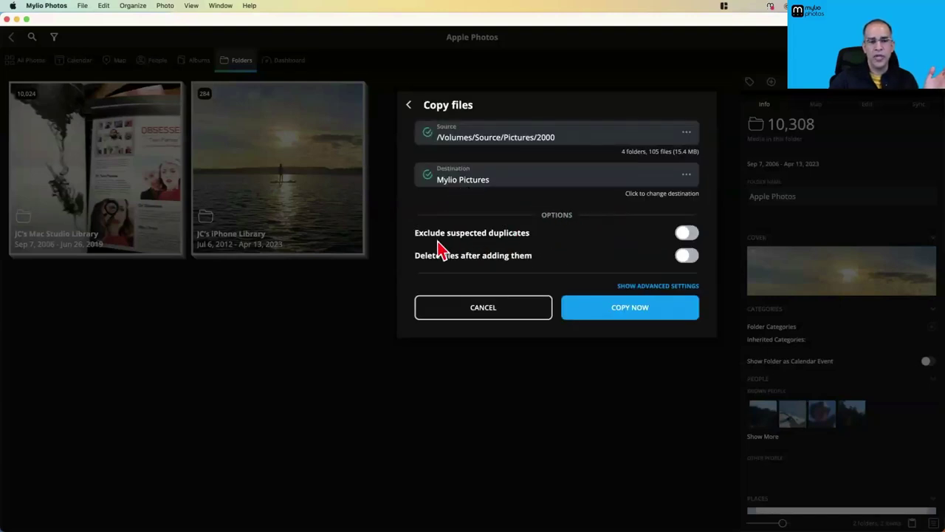
click(692, 235)
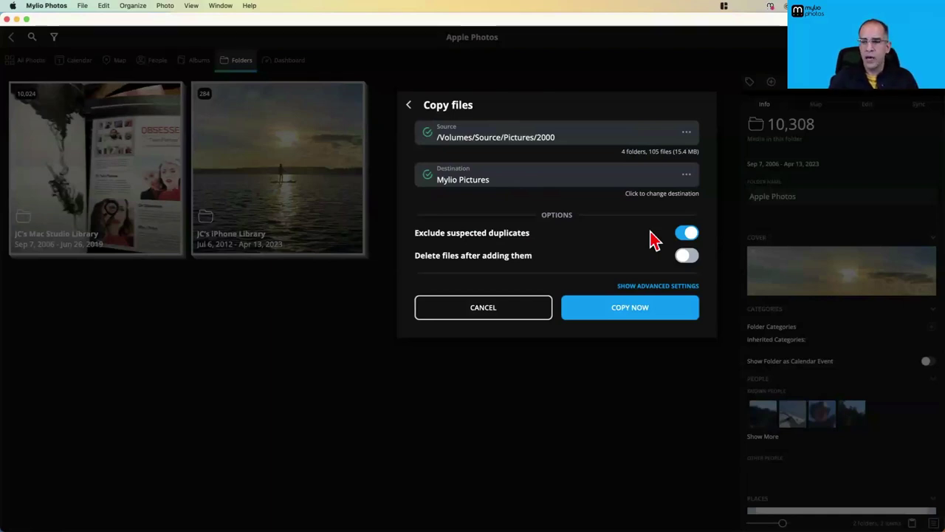
click(410, 107)
click(410, 107)
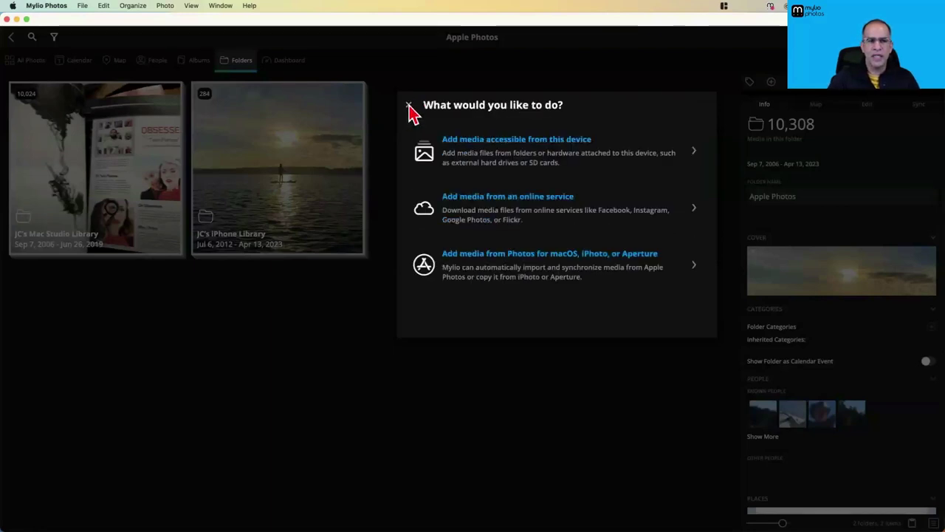
Close the add-media dialog with its X
click(897, 141)
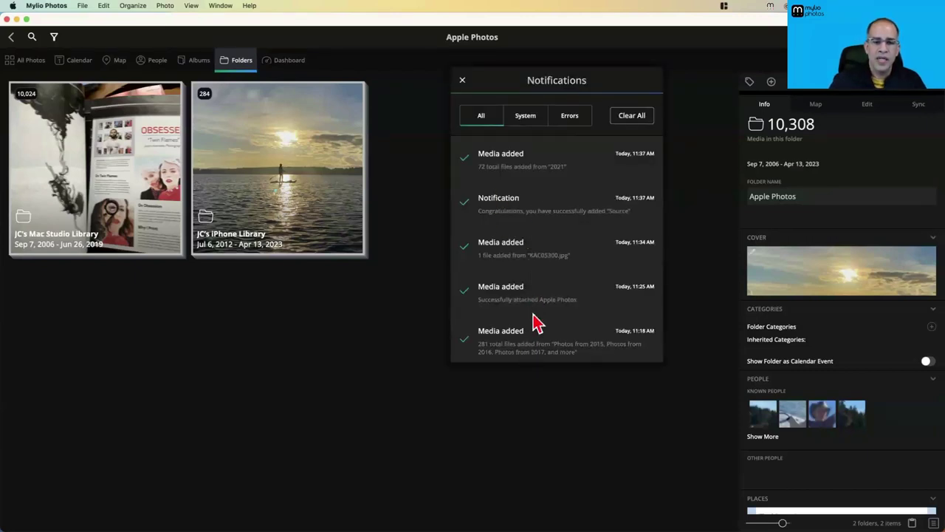
Look through the notifications, then close the list to return to the Apple Photos folder
scroll(537, 302, down, 5)
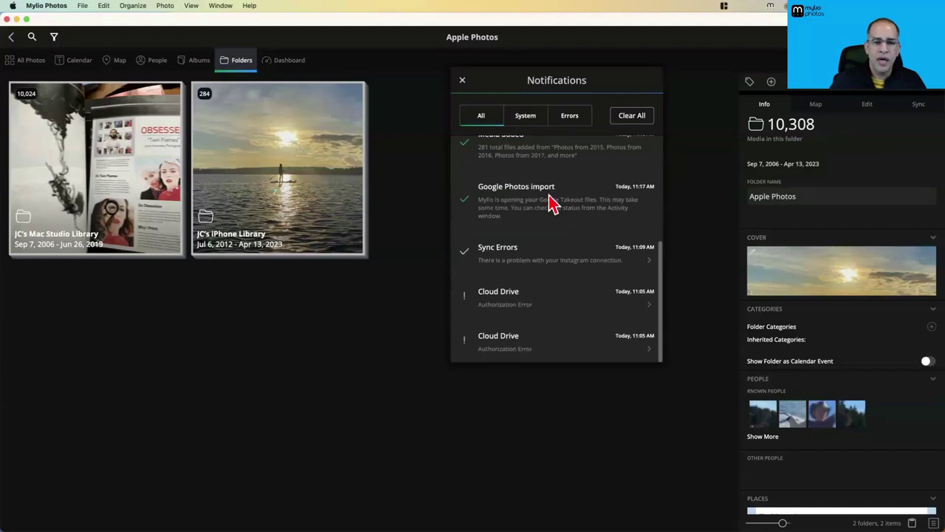
scroll(553, 210, up, 4)
scroll(550, 215, down, 4)
scroll(524, 245, up, 5)
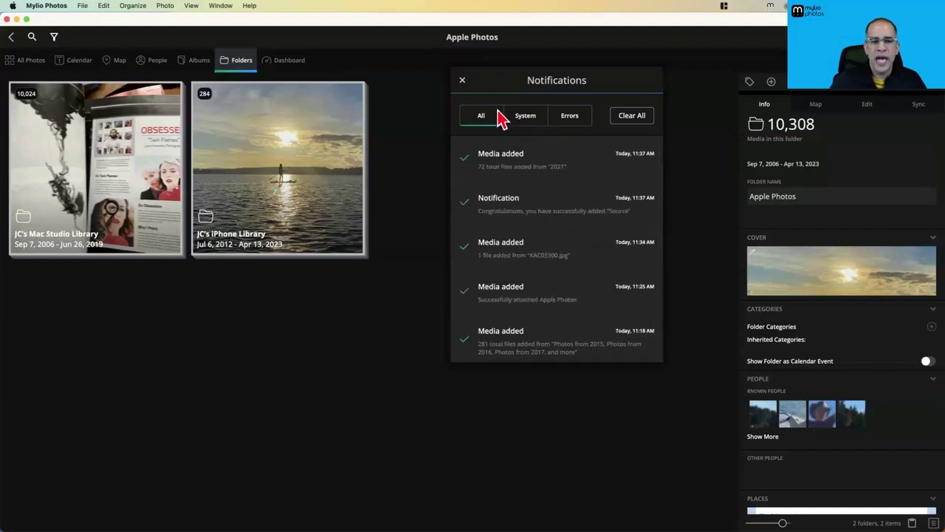
click(463, 80)
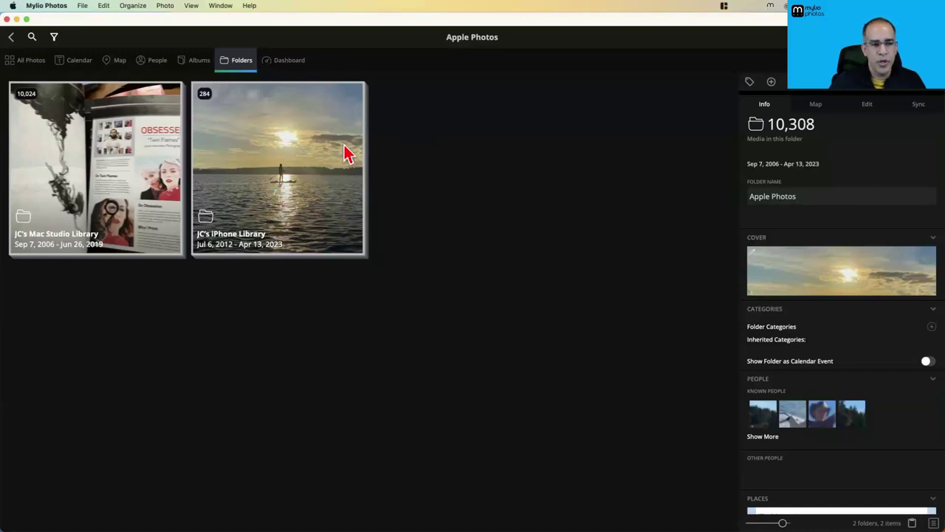
Select the iPhone library folder (284 media, Jul 6, 2012 – Apr 13, 2023)
click(299, 195)
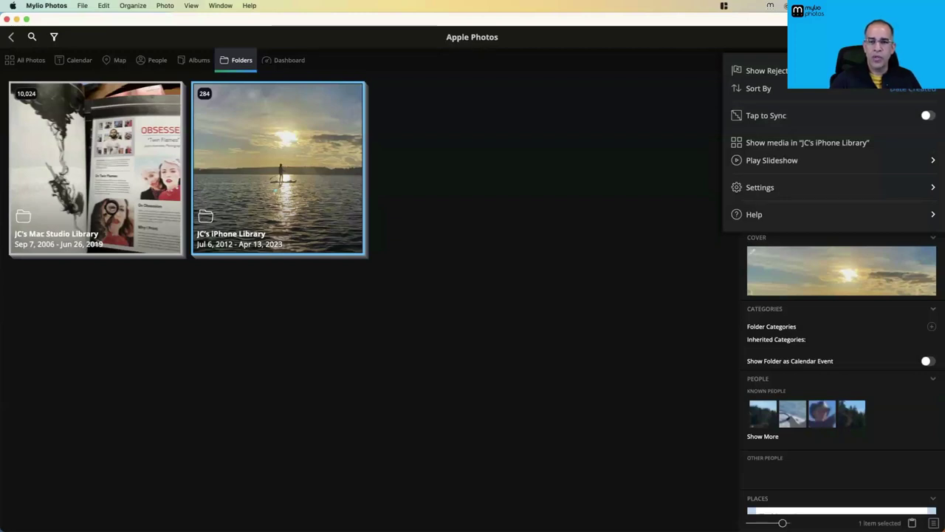
Review the Account page in Settings, then back out and close Settings
click(768, 191)
click(470, 136)
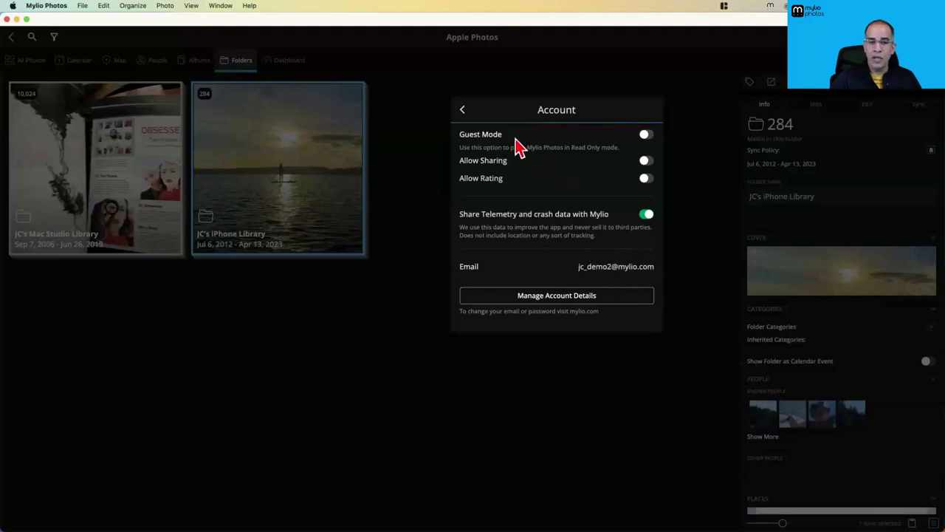
click(463, 110)
click(463, 112)
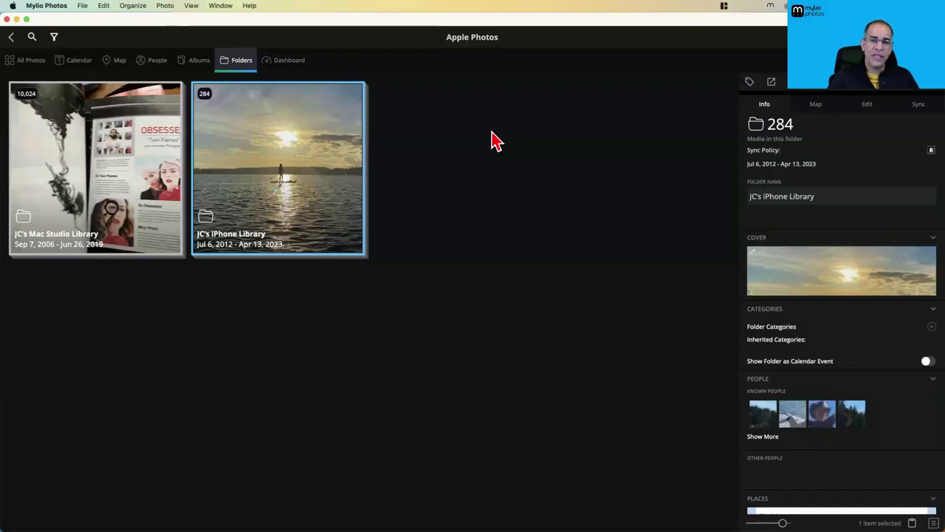
click(294, 63)
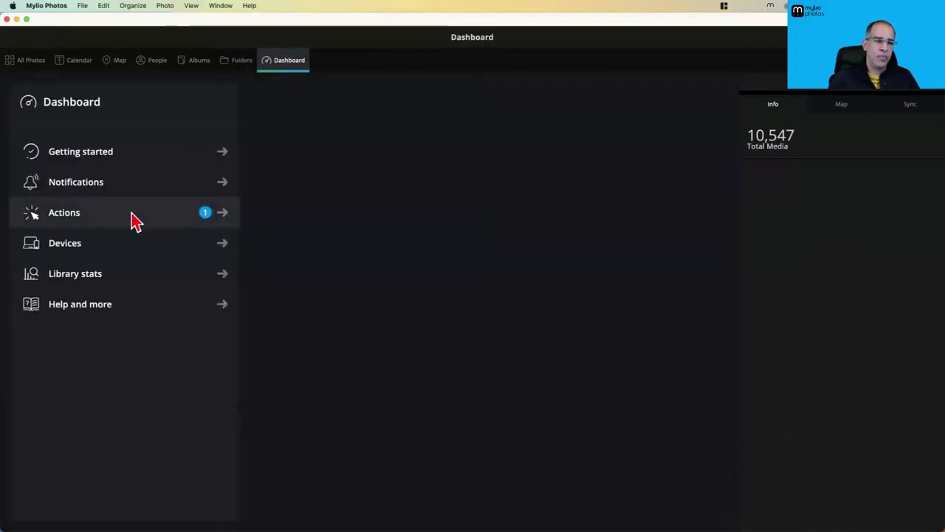
click(85, 247)
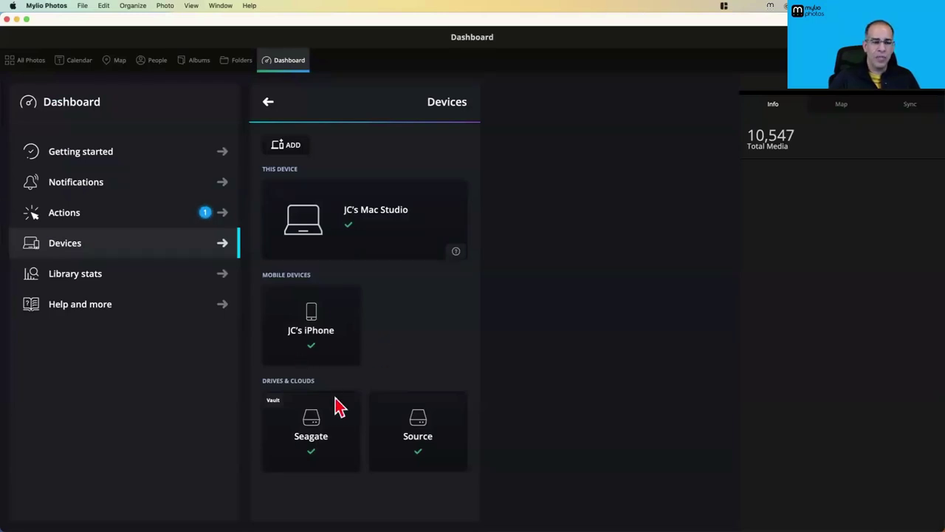
click(308, 336)
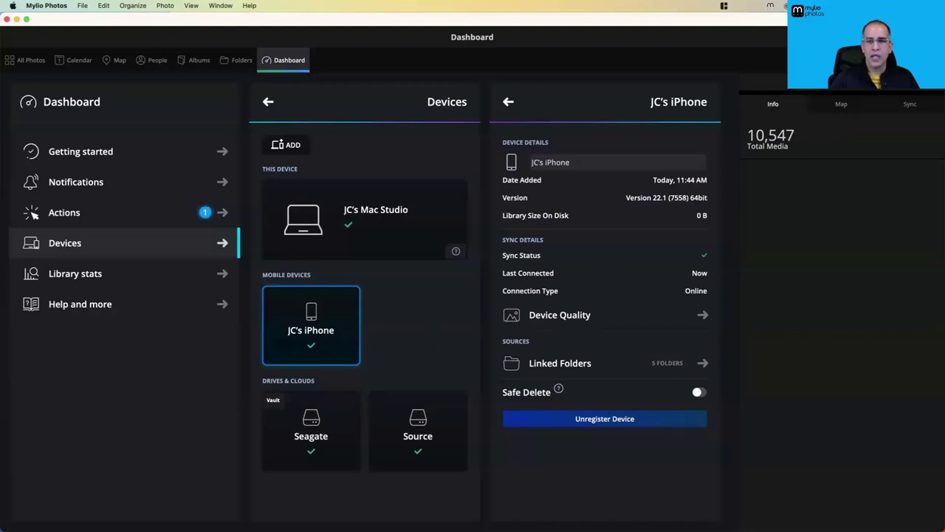
click(923, 60)
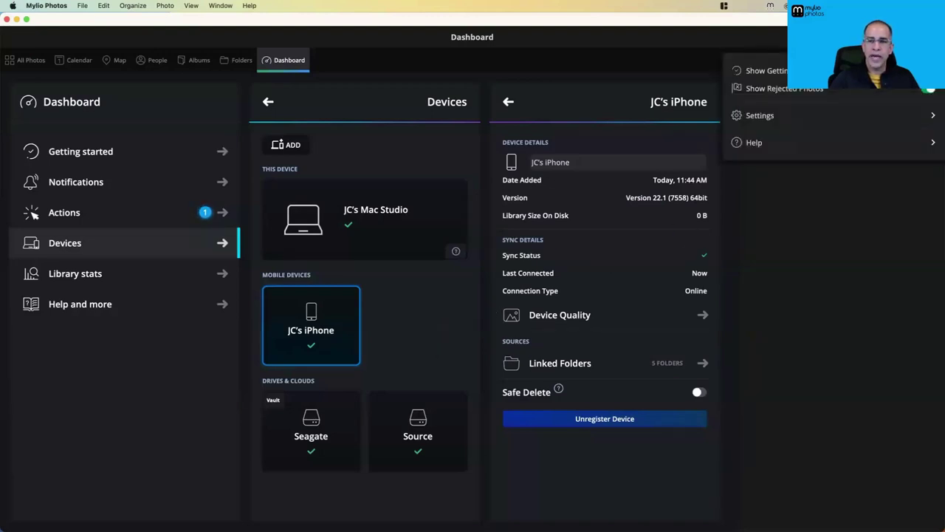
click(754, 146)
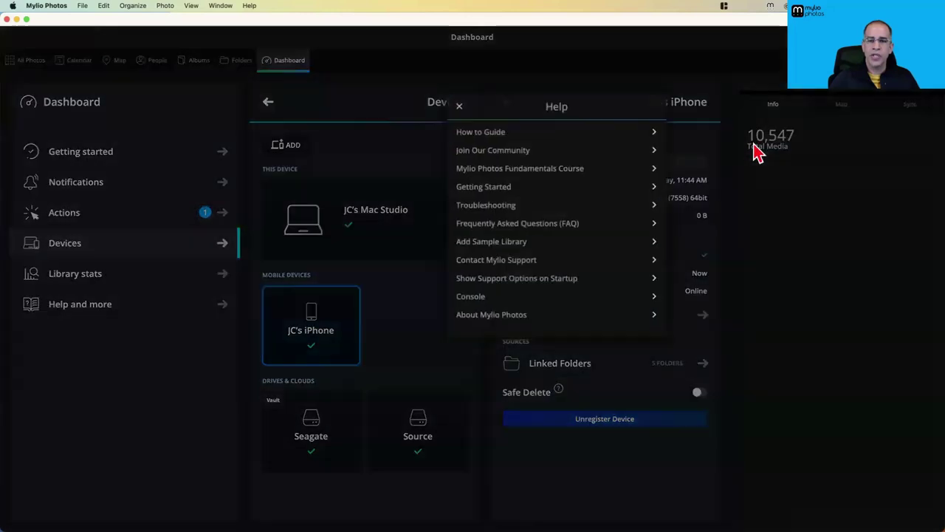
click(510, 260)
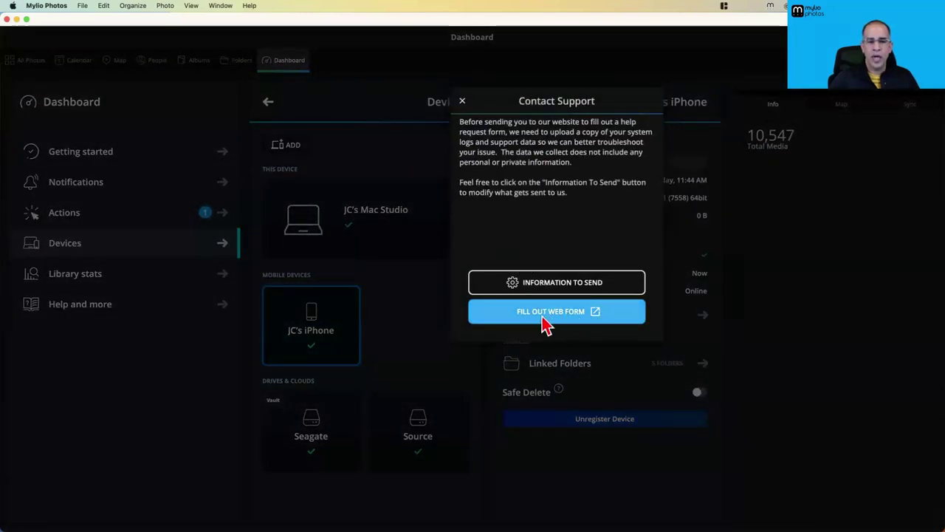
click(462, 101)
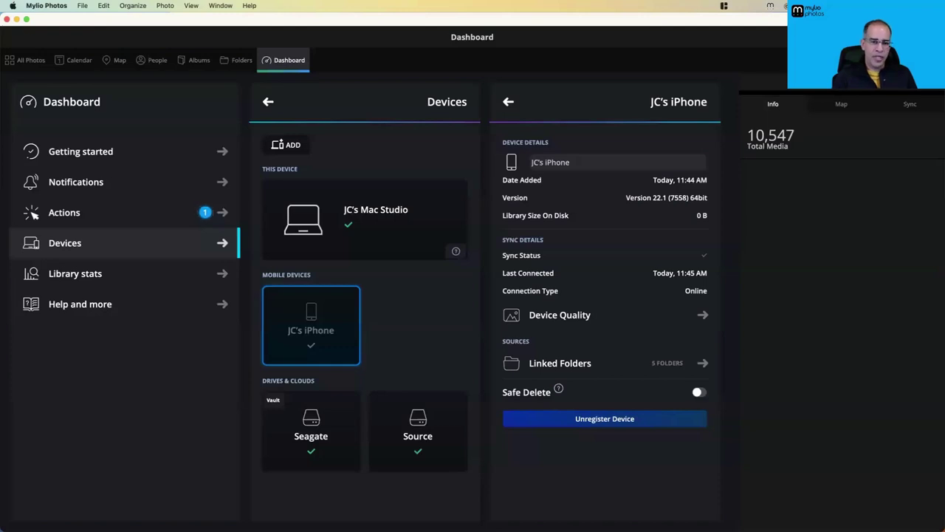
Return to the Folders view showing the Mylio Photos Library and Source 2021 folders
click(233, 65)
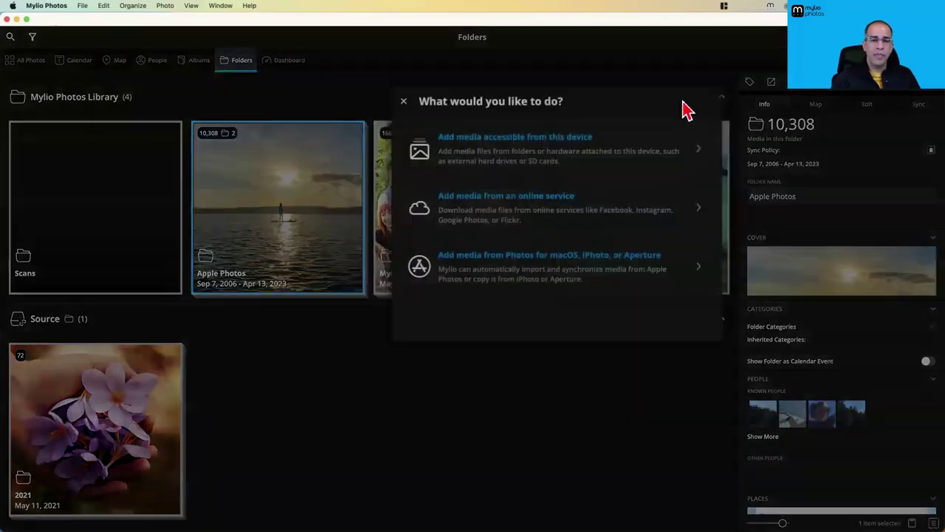
Add media from this computer by selecting the My Photos folder on the Source drive
click(487, 146)
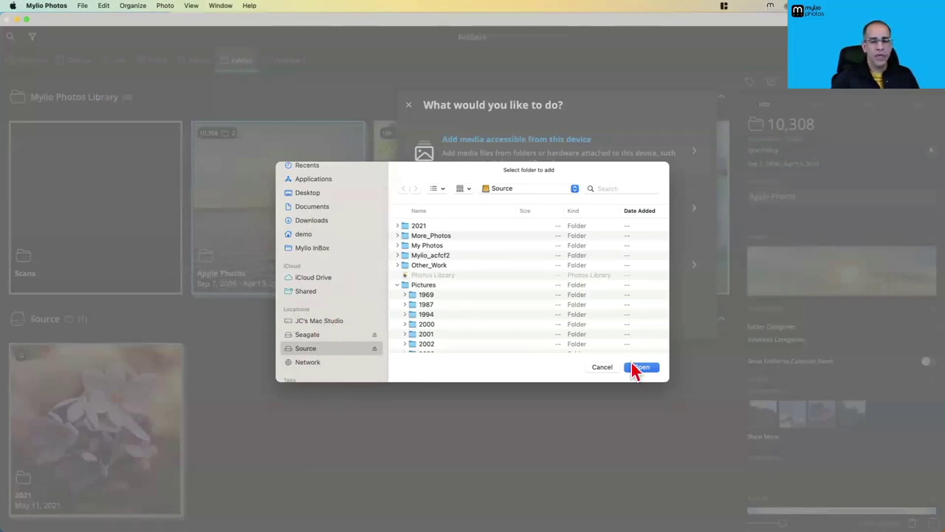
click(447, 246)
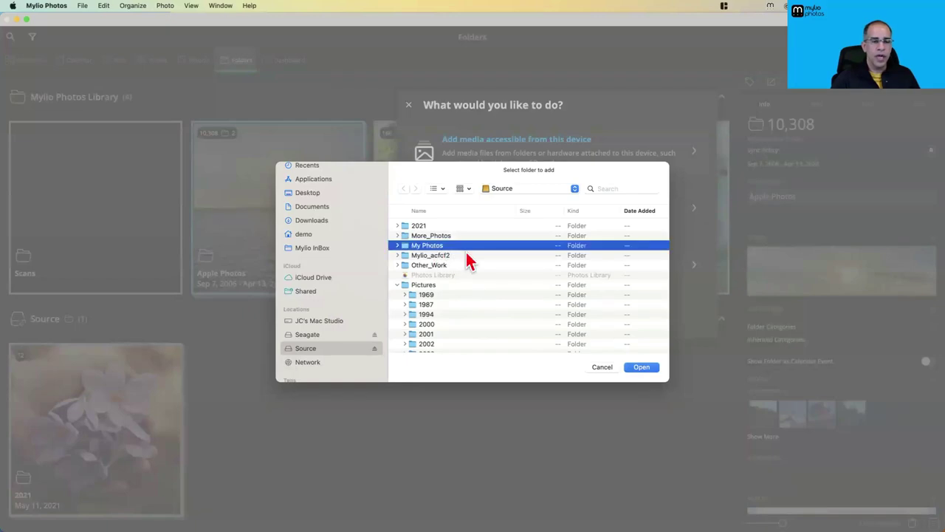
click(641, 367)
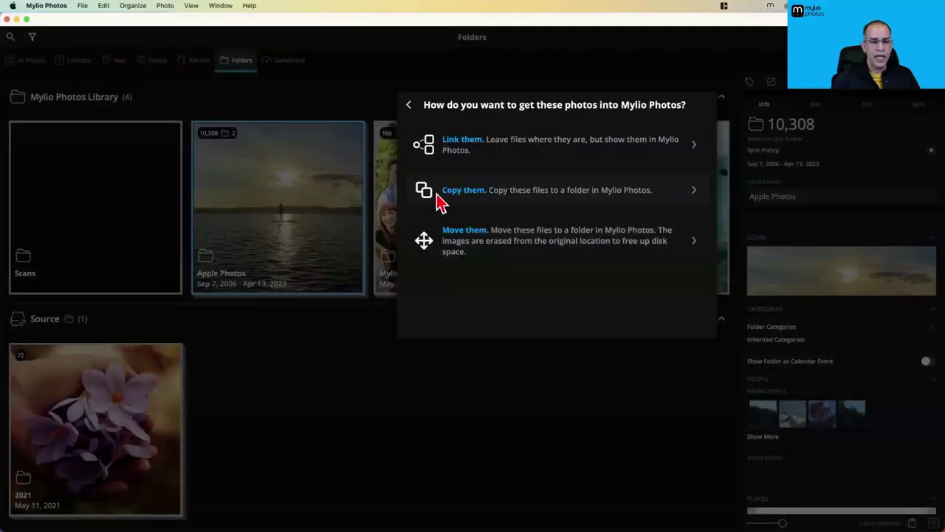
Copy the photos into Mylio Pictures excluding suspected duplicates, and show the advanced settings
click(465, 190)
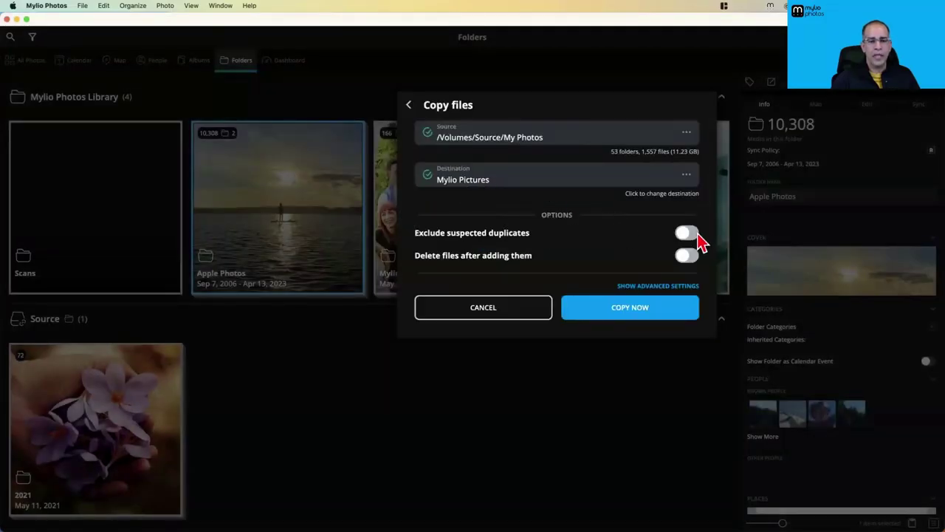
click(694, 234)
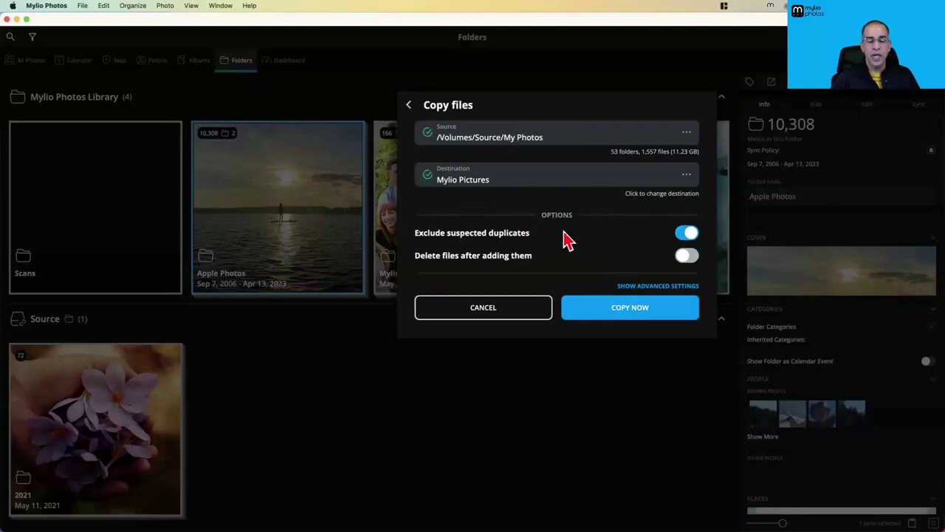
click(644, 286)
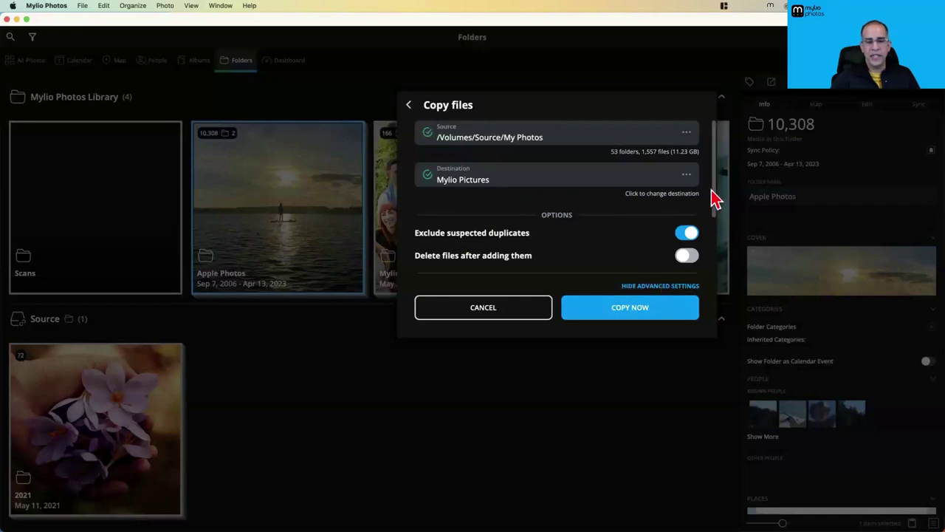
drag(714, 187, 713, 259)
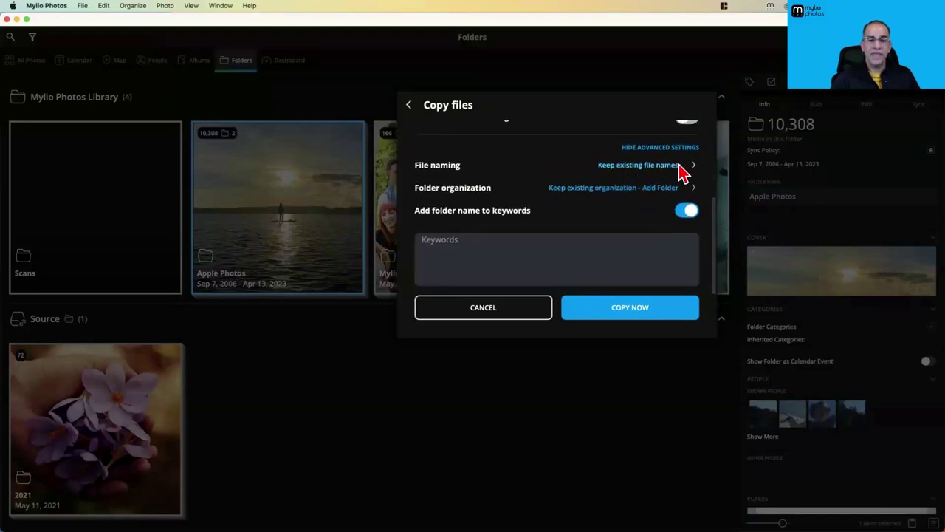
Try Prefix-Sequence naming with an Old_iPhone prefix, then settle on Camera-Sequence file naming
click(678, 167)
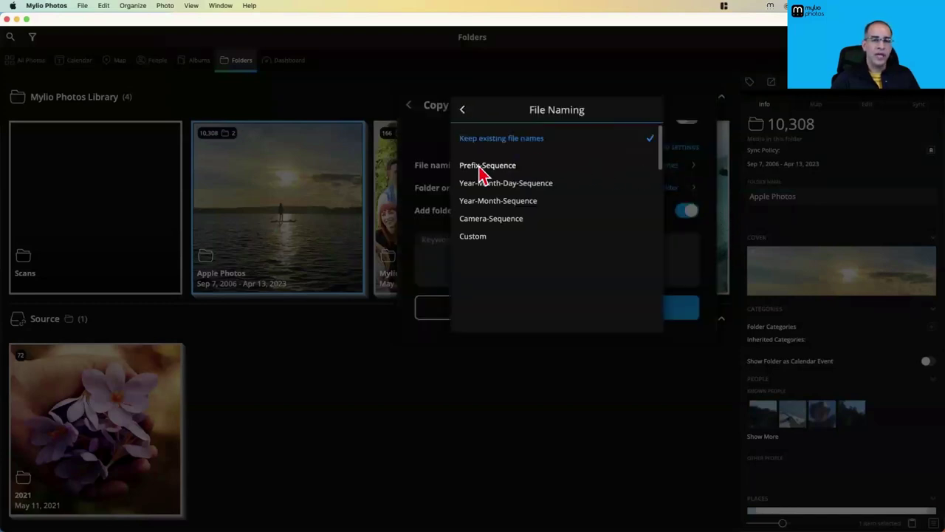
click(501, 167)
click(499, 182)
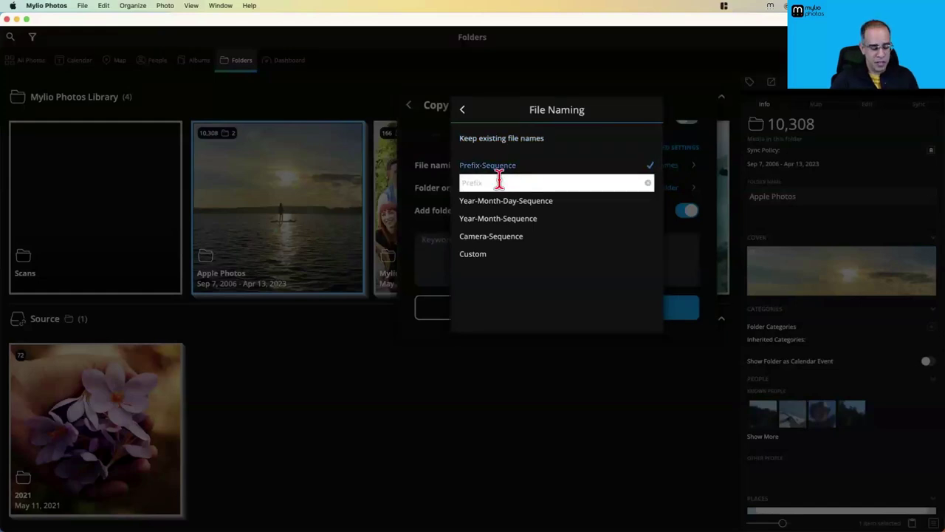
text(Old_iPhone)
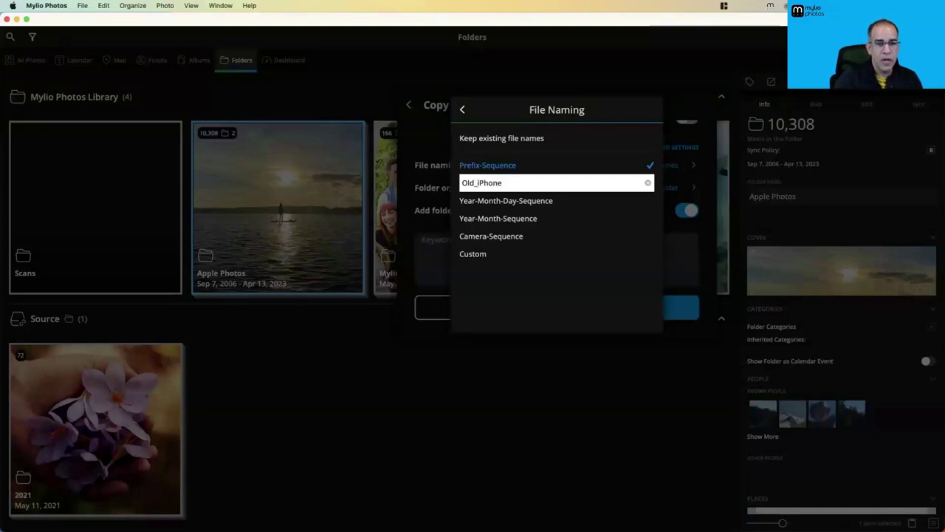
key(Right)
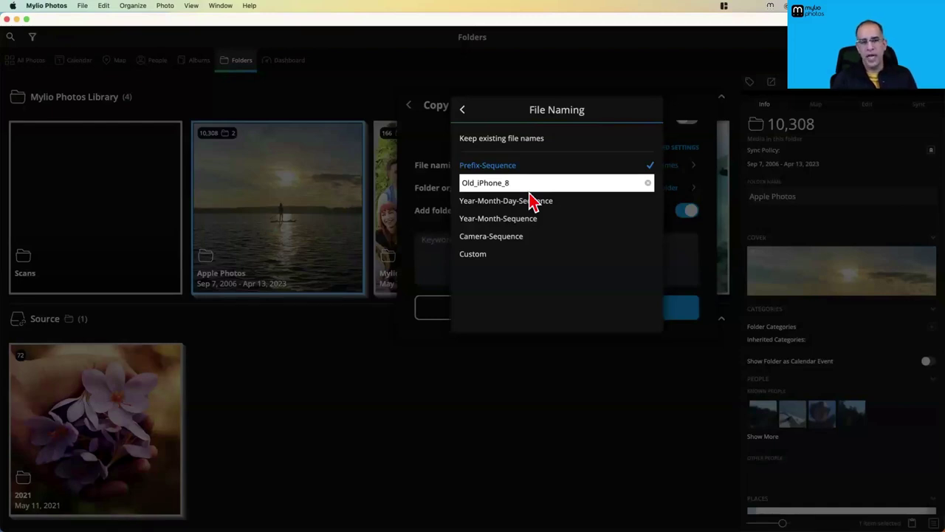
click(490, 238)
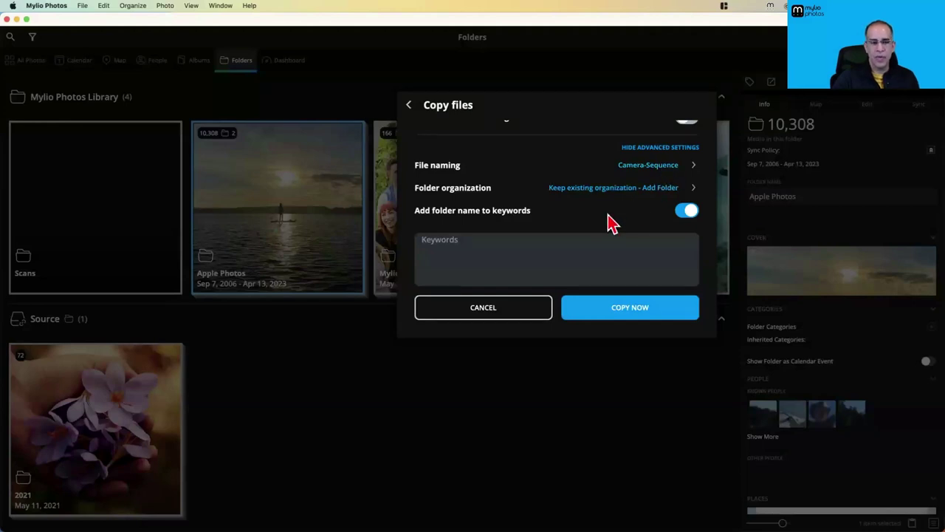
Turn off folder names as keywords, try the keywords field, and open the destination picker
click(686, 212)
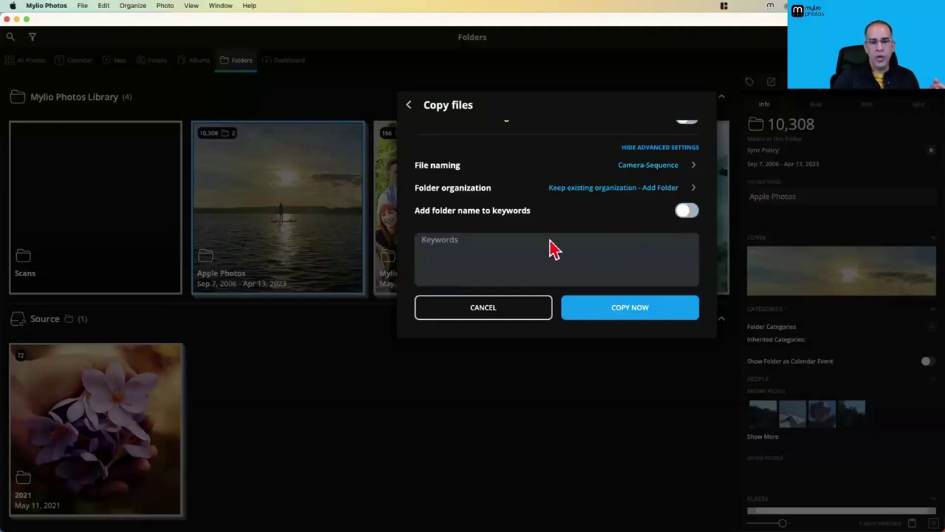
click(466, 251)
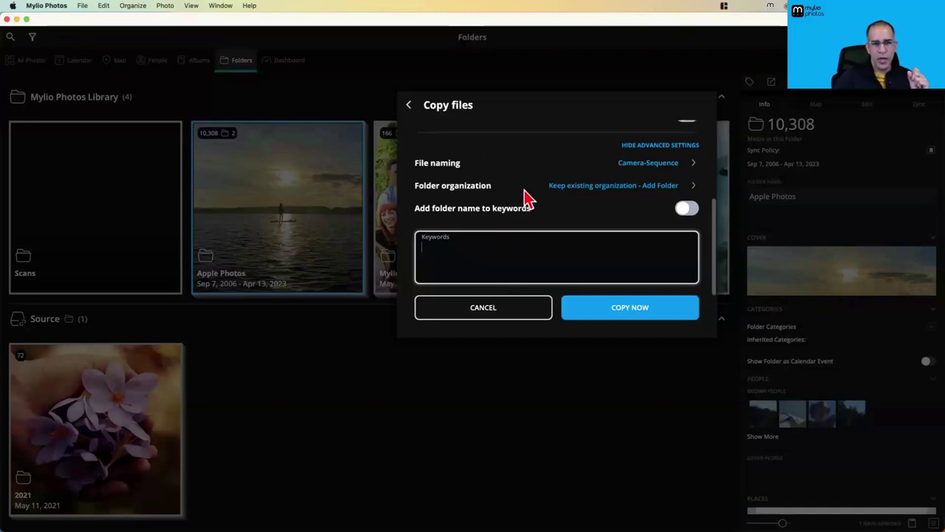
scroll(522, 193, up, 5)
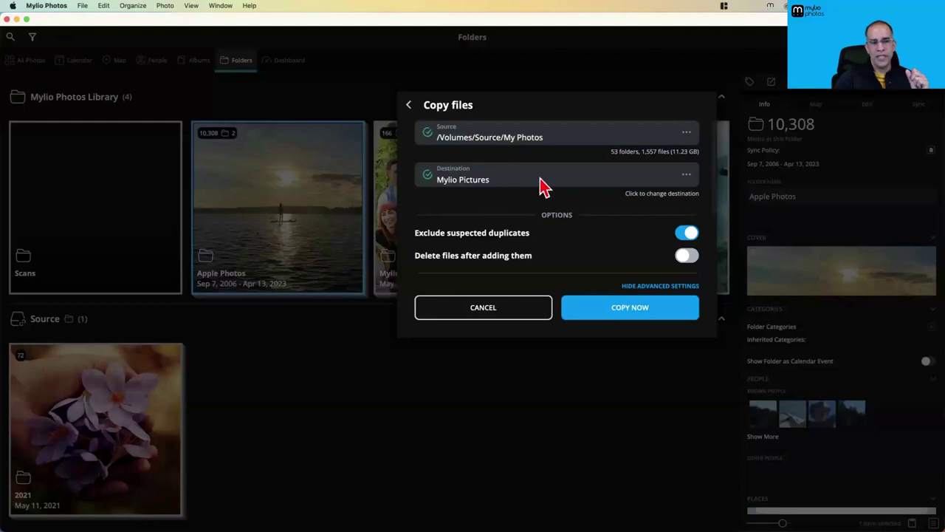
click(687, 177)
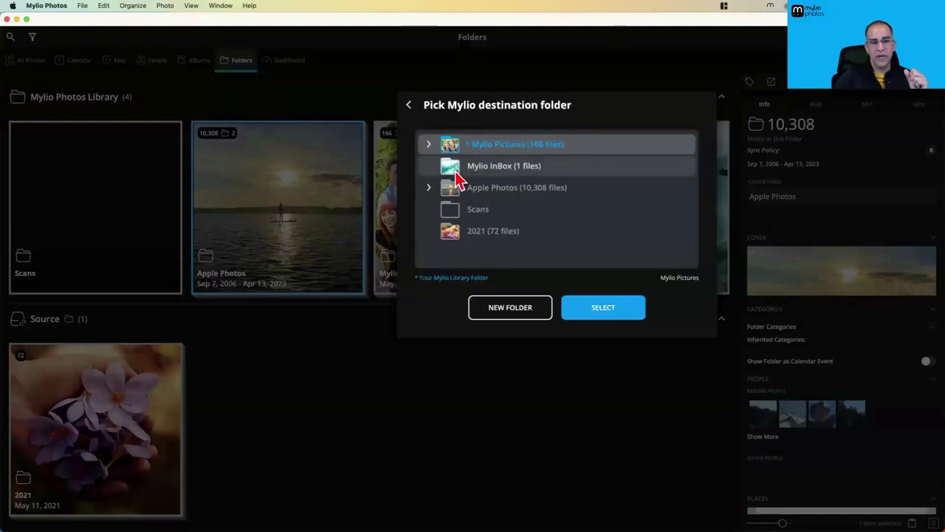
Expand Mylio Pictures and start a new destination folder named 'Fr', then cancel it
click(428, 145)
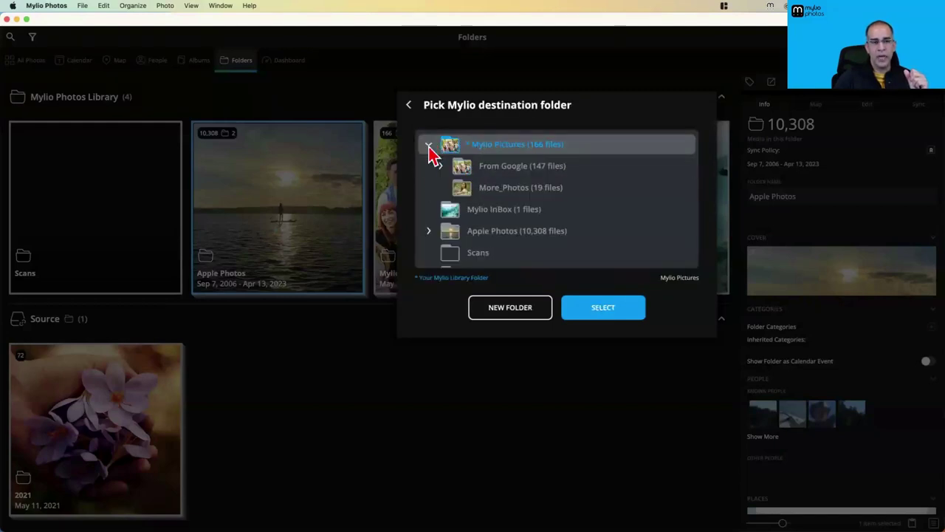
click(519, 310)
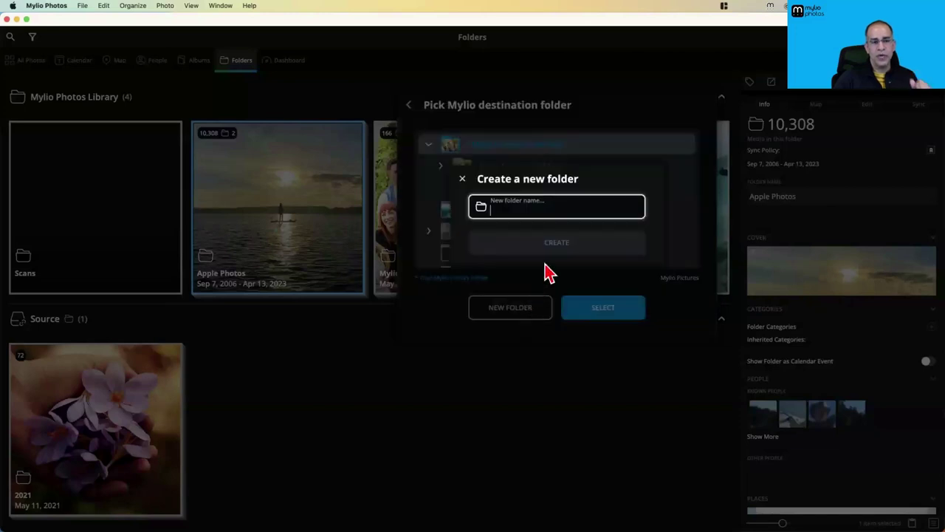
text(From Old iphone)
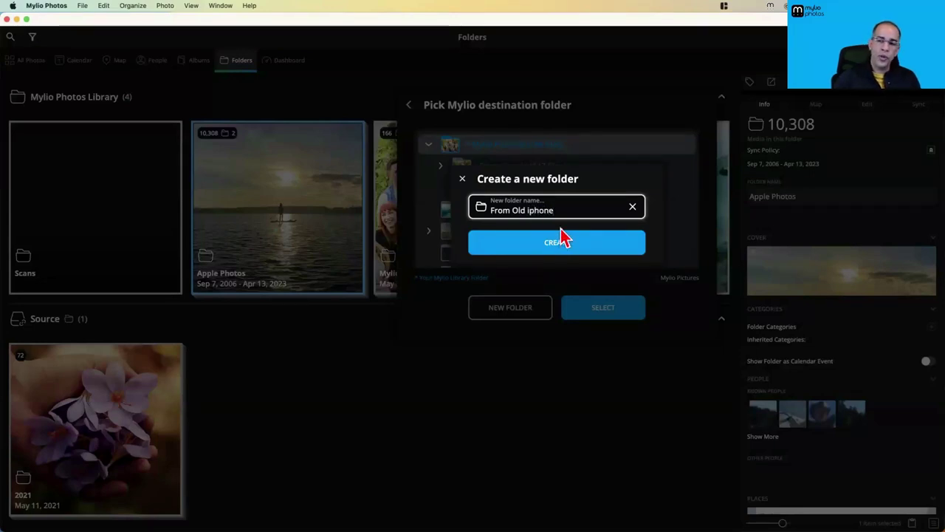
click(463, 180)
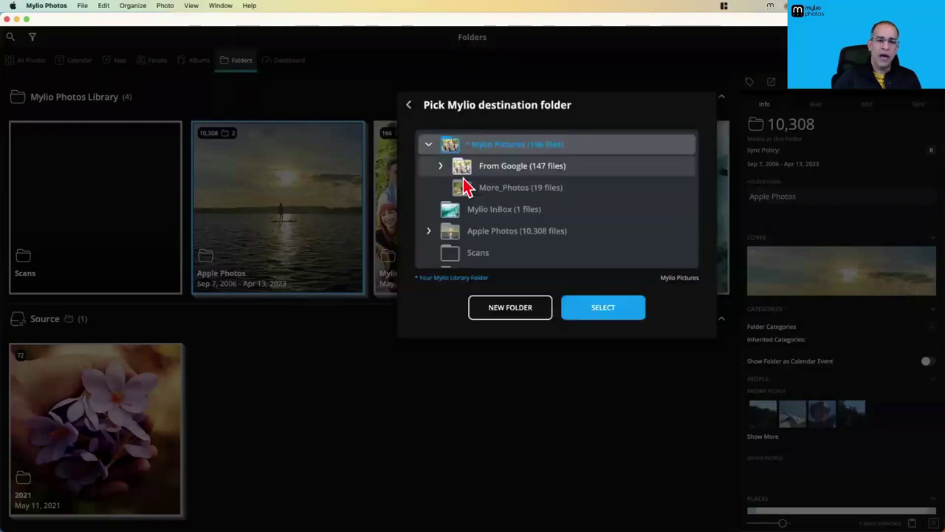
Back out and close the add-media dialog without copying, then open the Organize menu
click(408, 106)
click(410, 107)
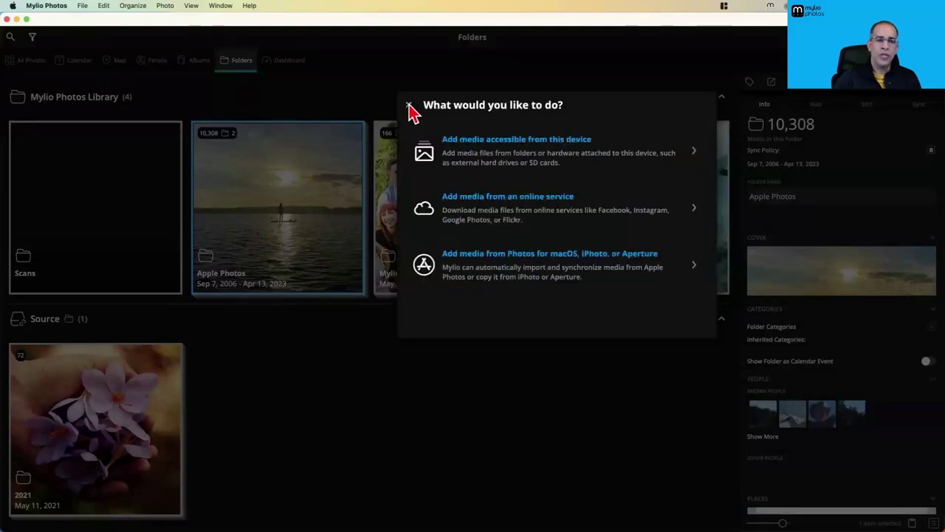
click(410, 107)
click(132, 6)
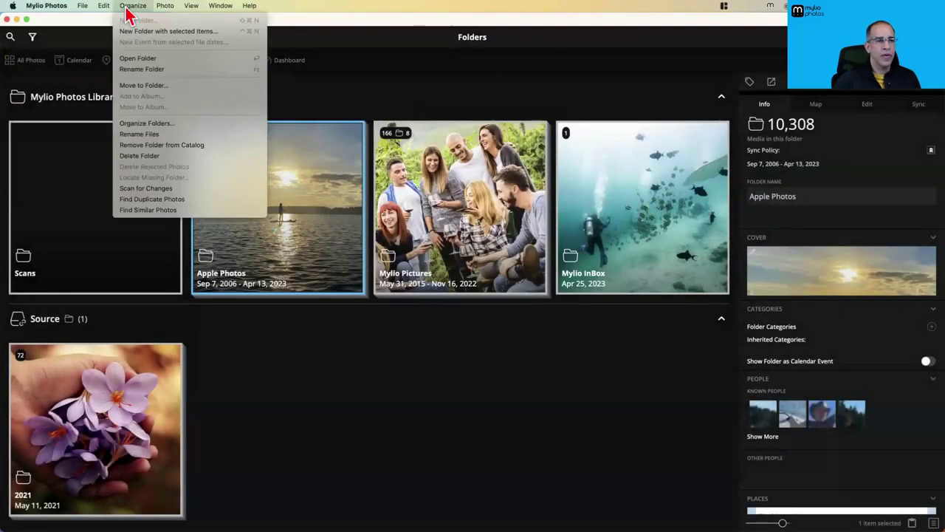
Run Find Duplicate Photos and filter the KAC05300 duplicate set by folder
click(151, 199)
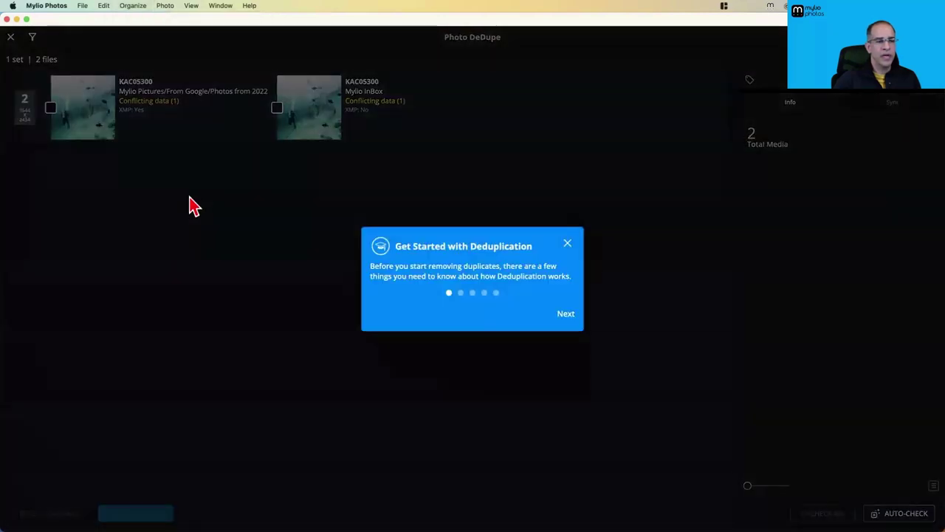
click(567, 245)
click(32, 37)
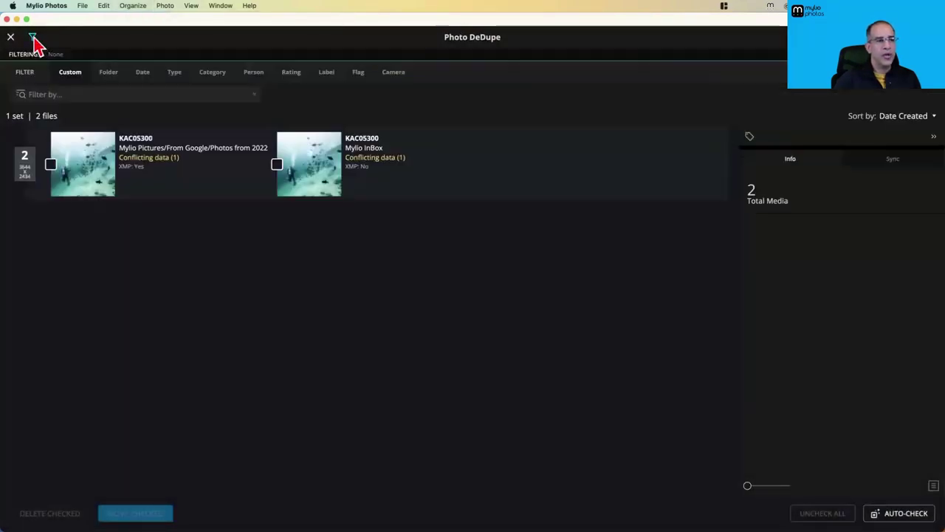
click(112, 75)
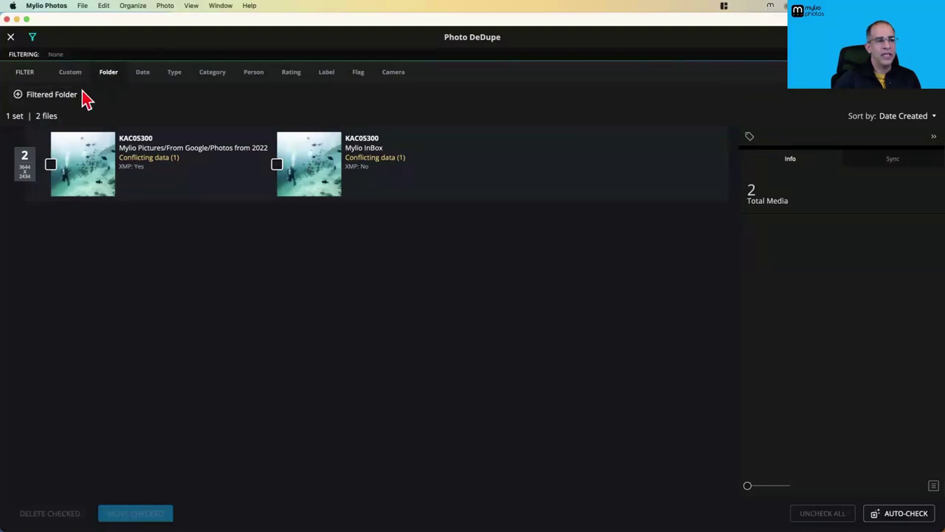
click(50, 95)
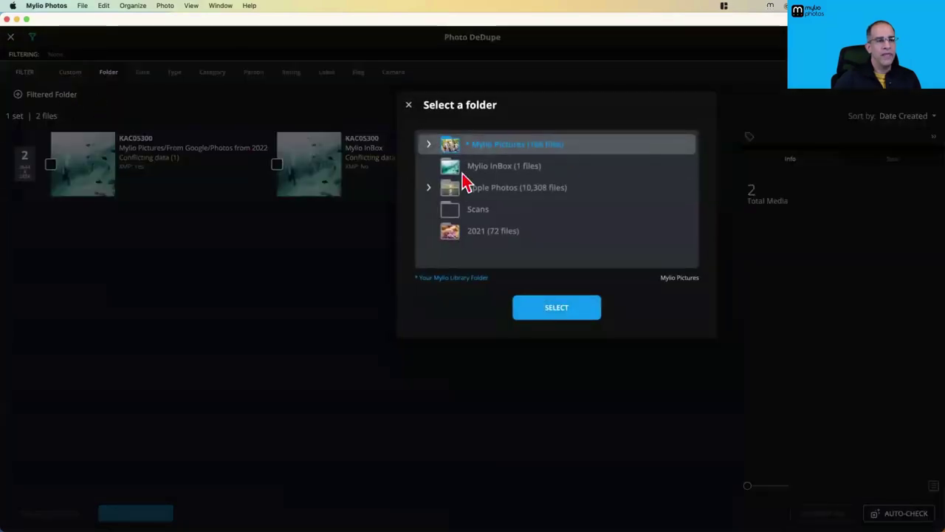
click(430, 144)
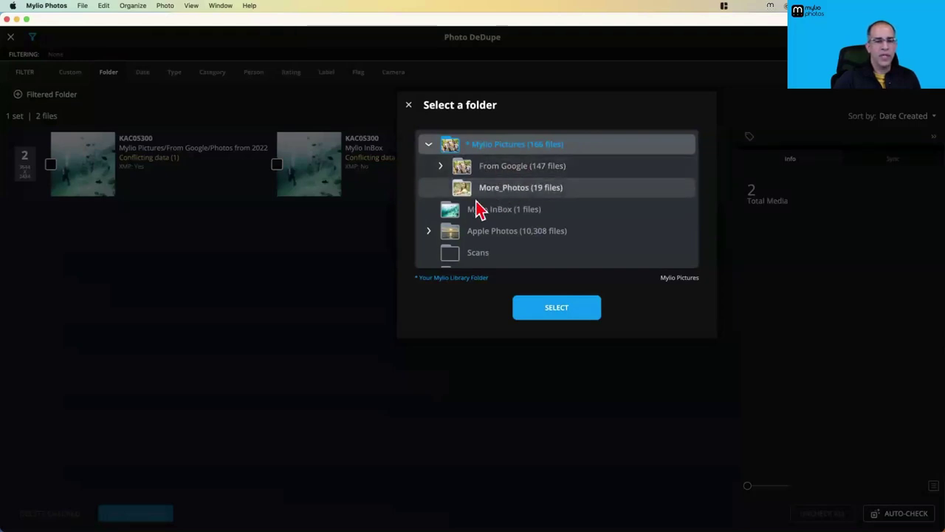
click(430, 231)
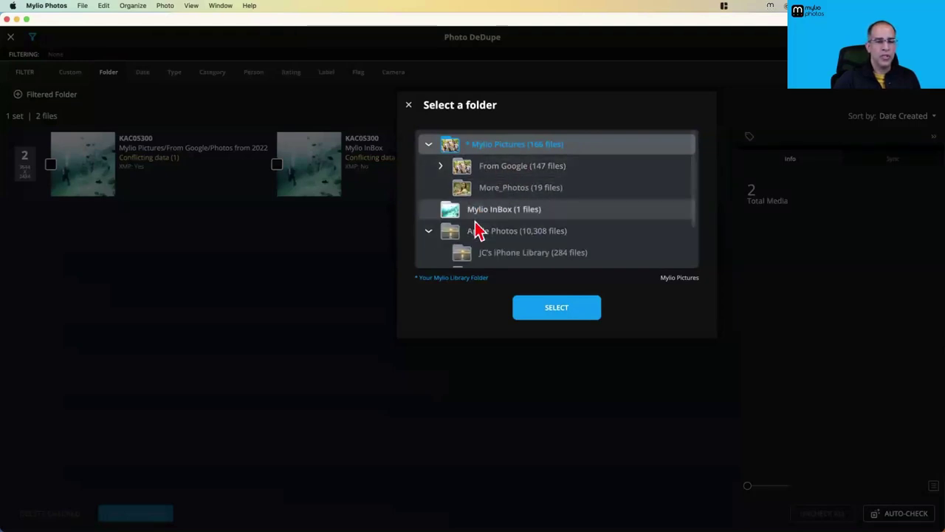
click(519, 255)
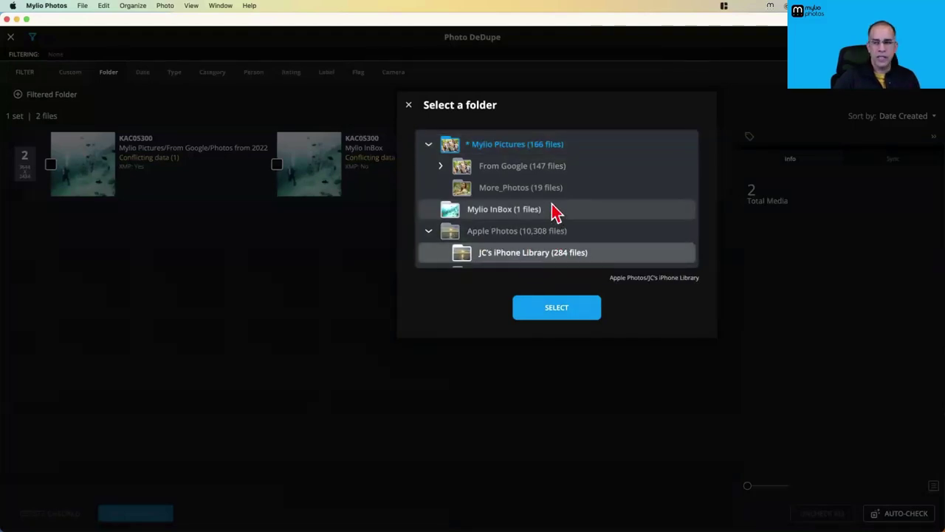
click(410, 106)
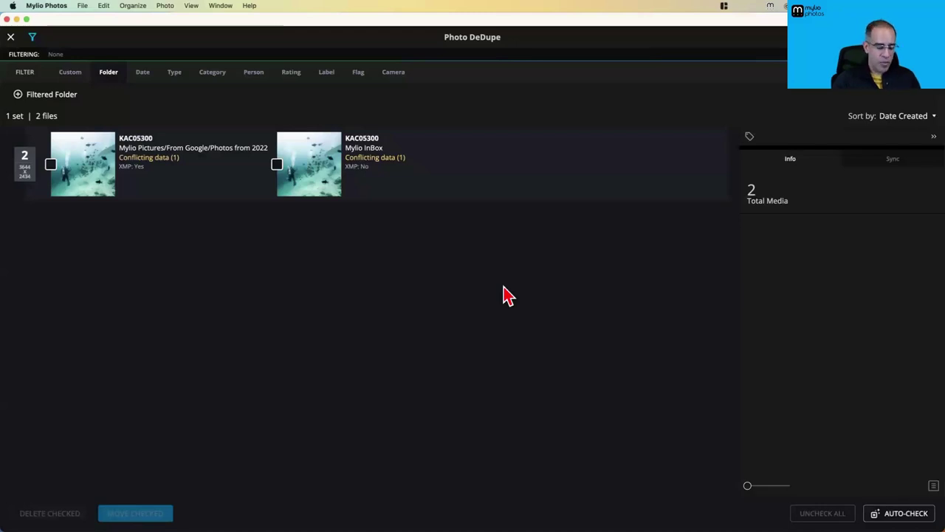
key(super+Tab)
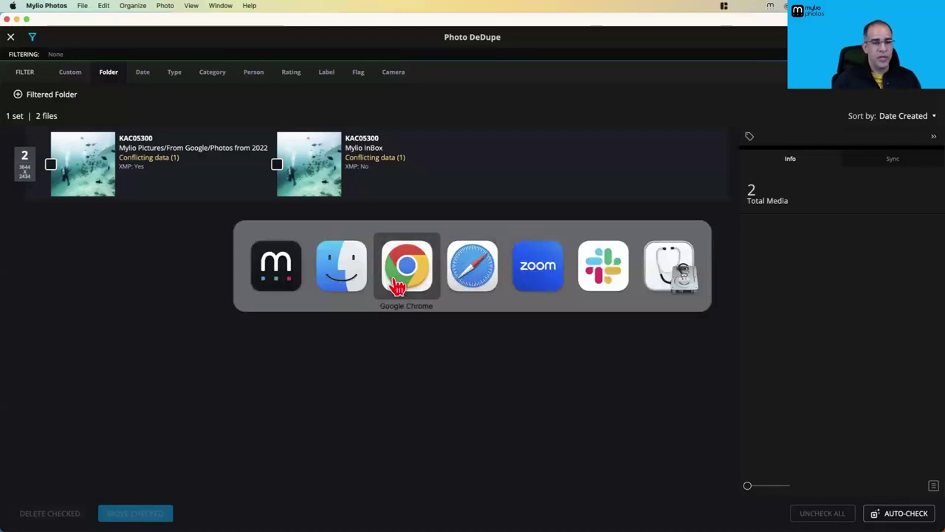
Bring Finder to the front and reposition its window
click(340, 285)
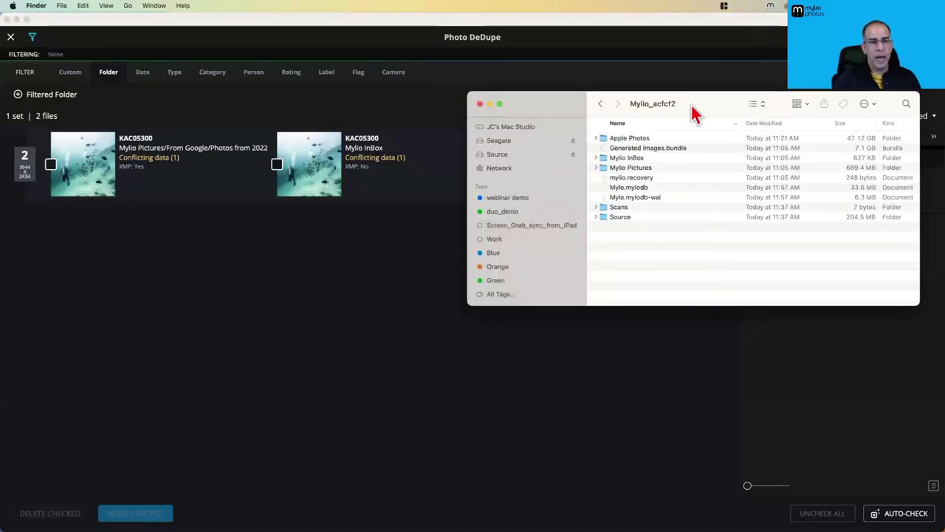
drag(691, 110, 654, 100)
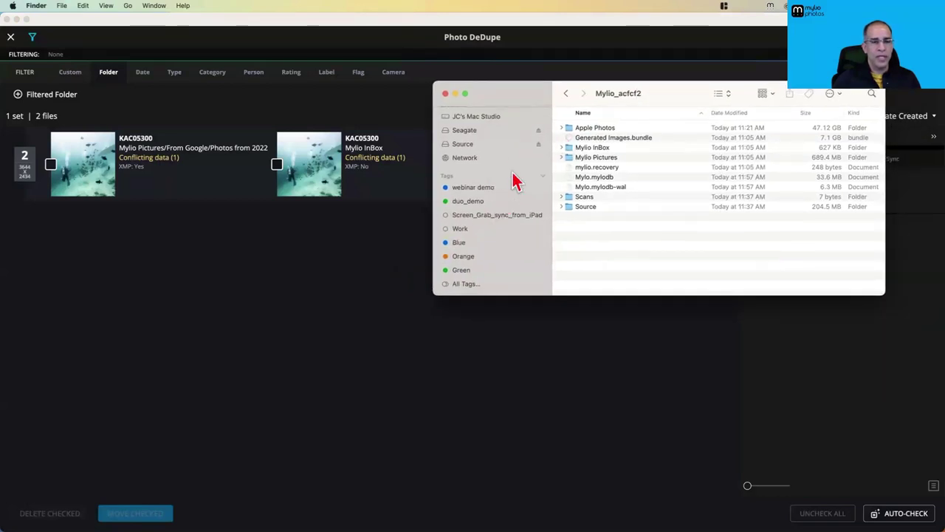
drag(527, 116, 518, 161)
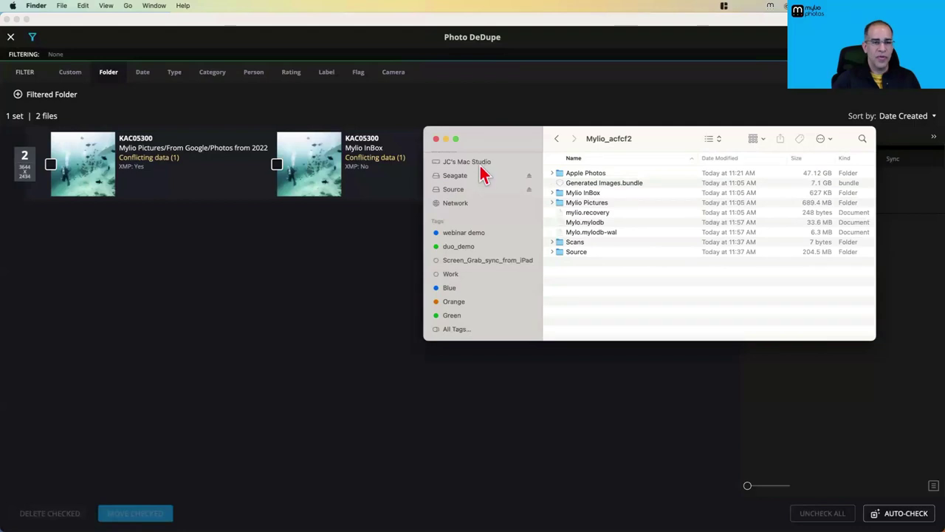
In Source > demo, collapse Mylio and expand Pictures to select Photos Library.photoslibrary
click(472, 191)
scroll(476, 199, up, 5)
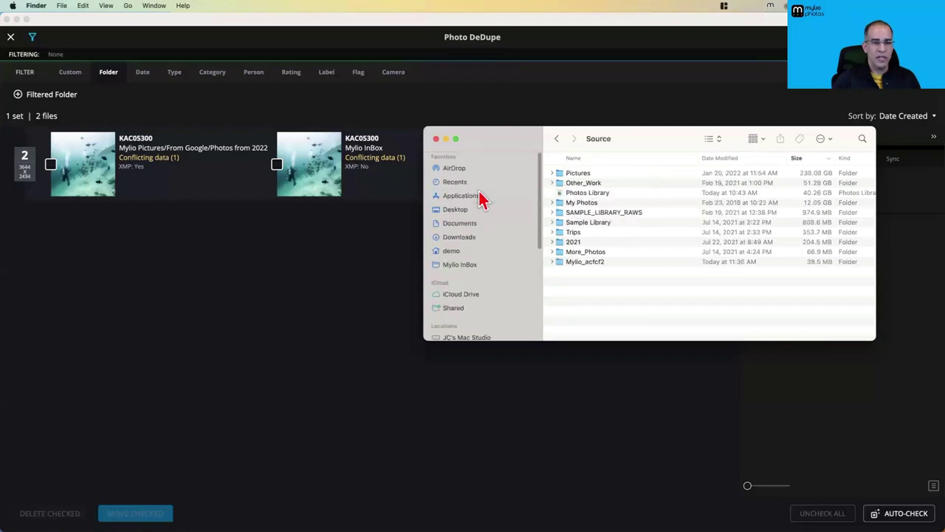
click(454, 252)
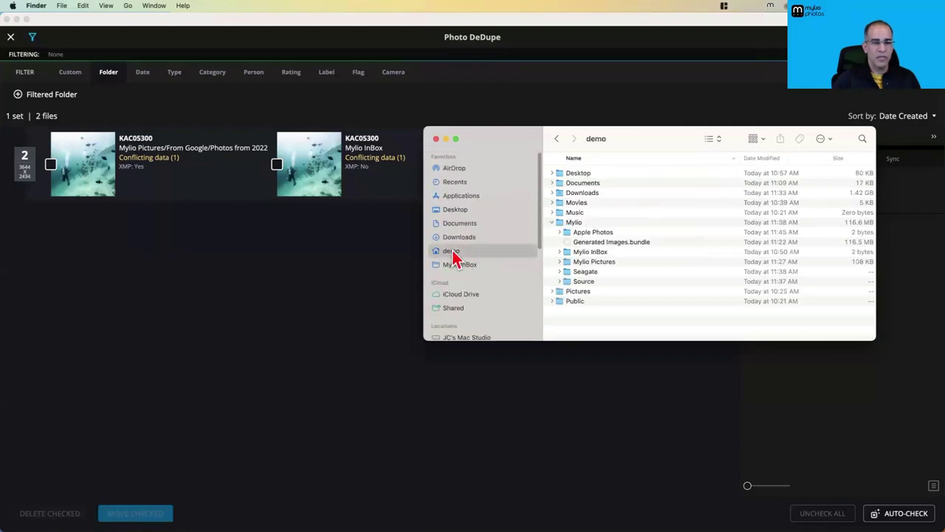
click(552, 222)
click(551, 232)
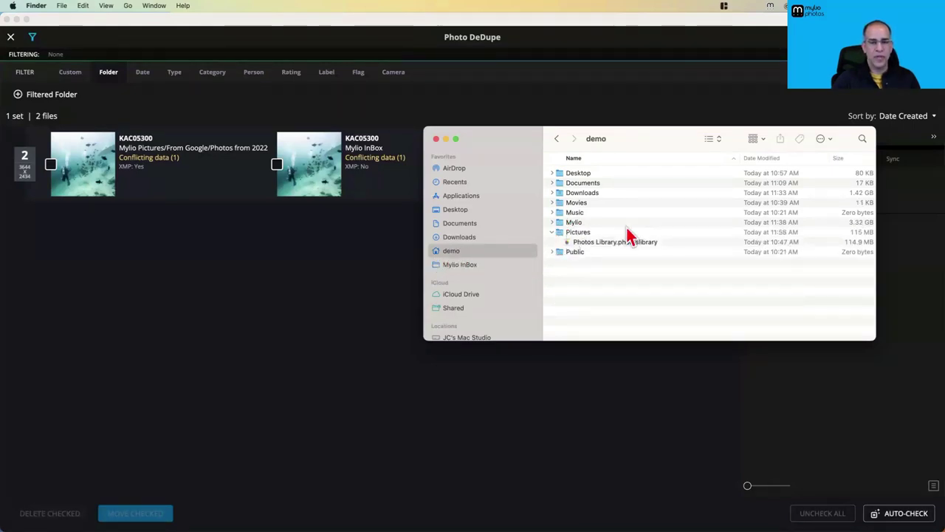
click(612, 244)
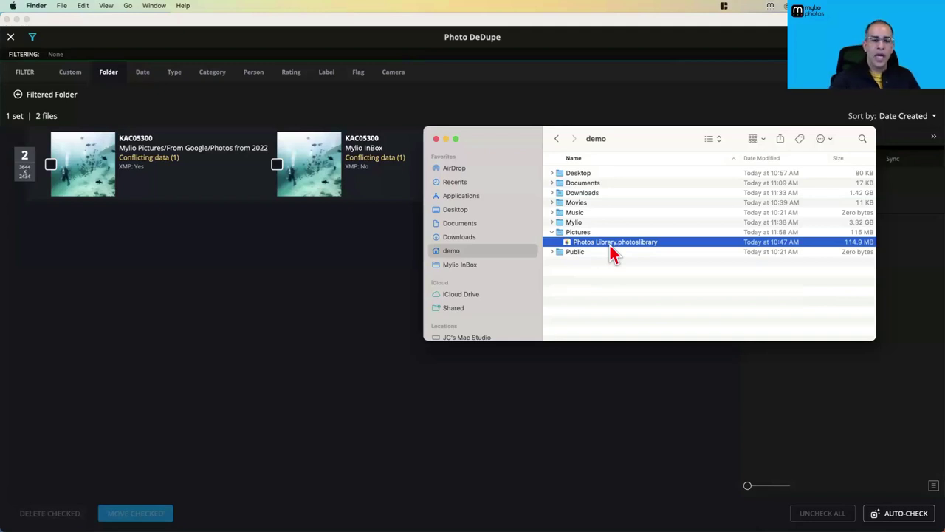
drag(665, 145, 600, 131)
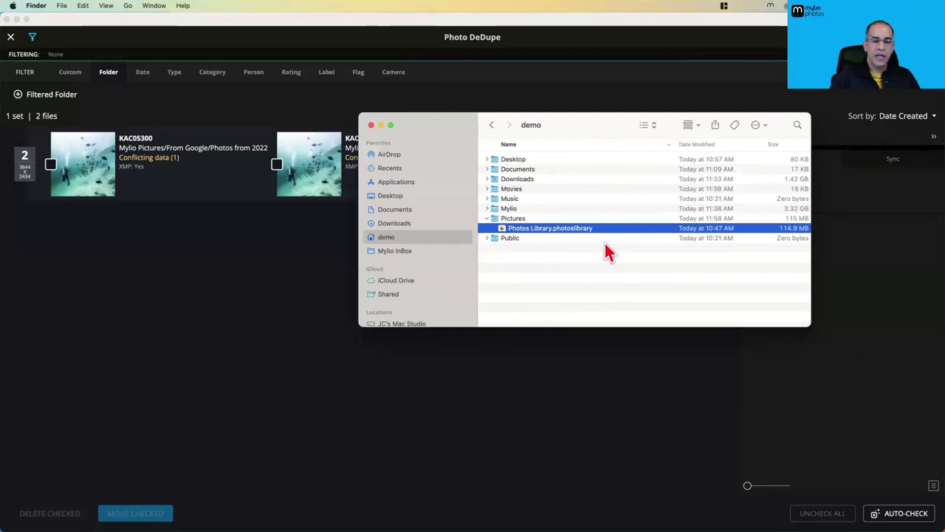
Show the Photos Library package contents and inspect the JPEGs in originals folder 0
right_click(536, 230)
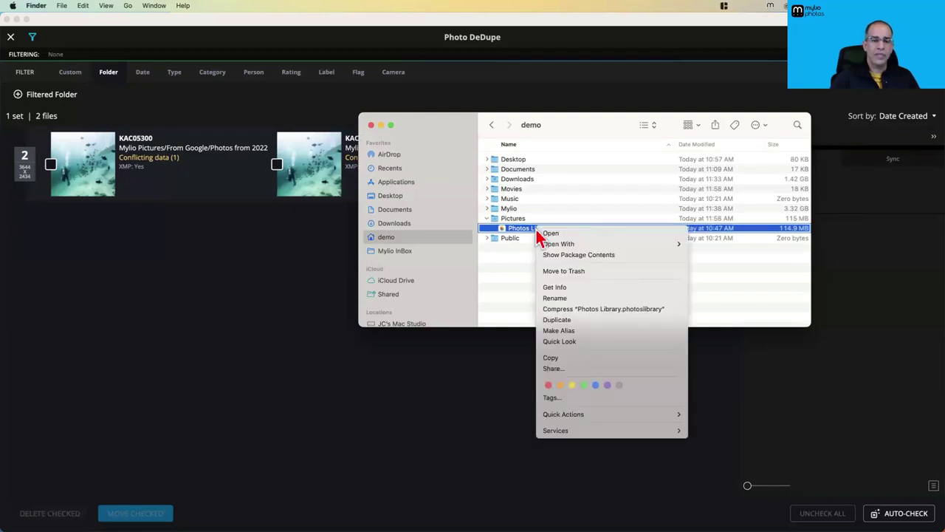
click(581, 257)
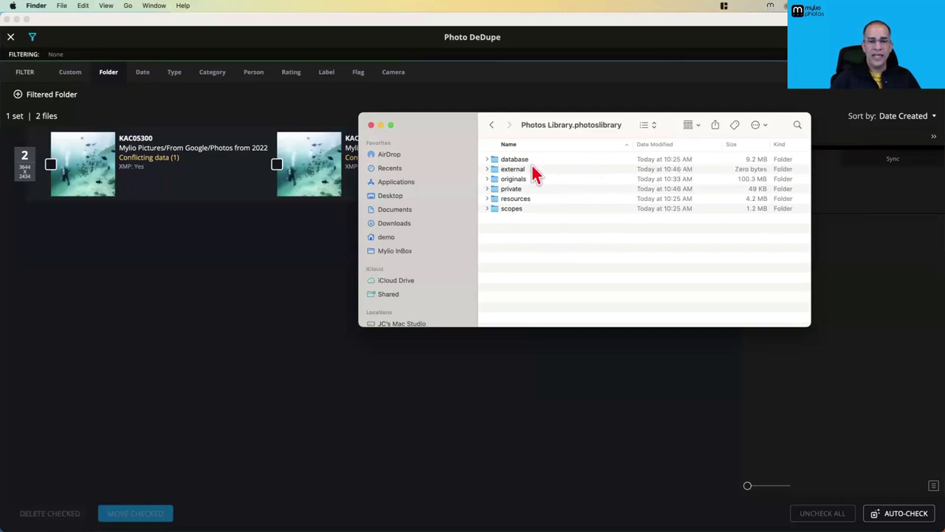
double_click(496, 181)
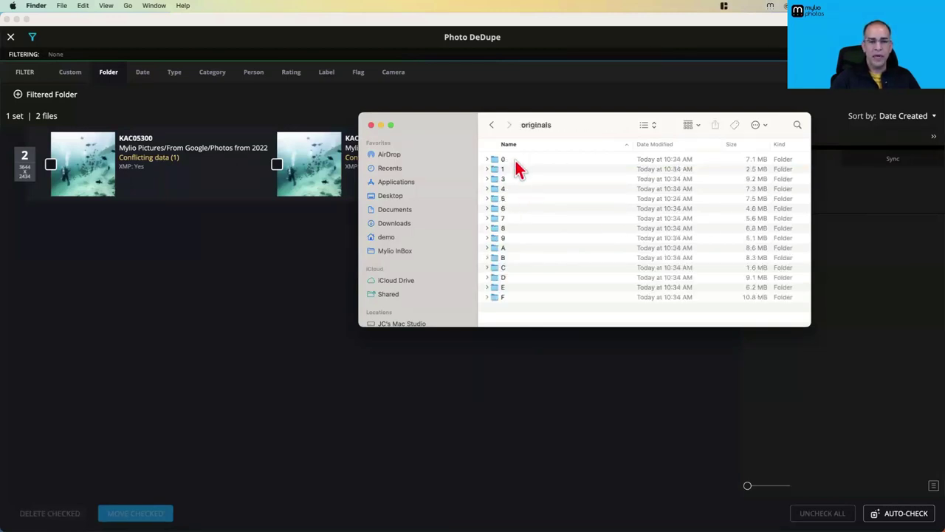
click(488, 159)
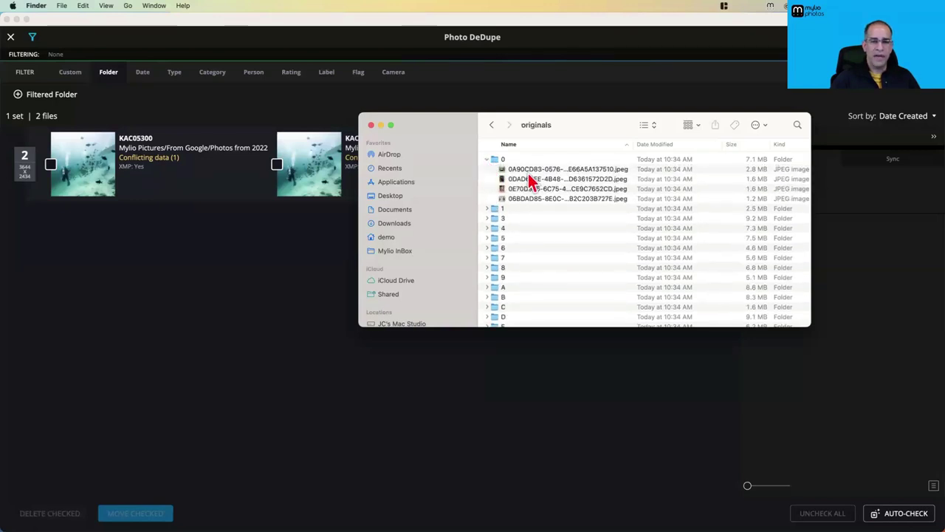
click(602, 169)
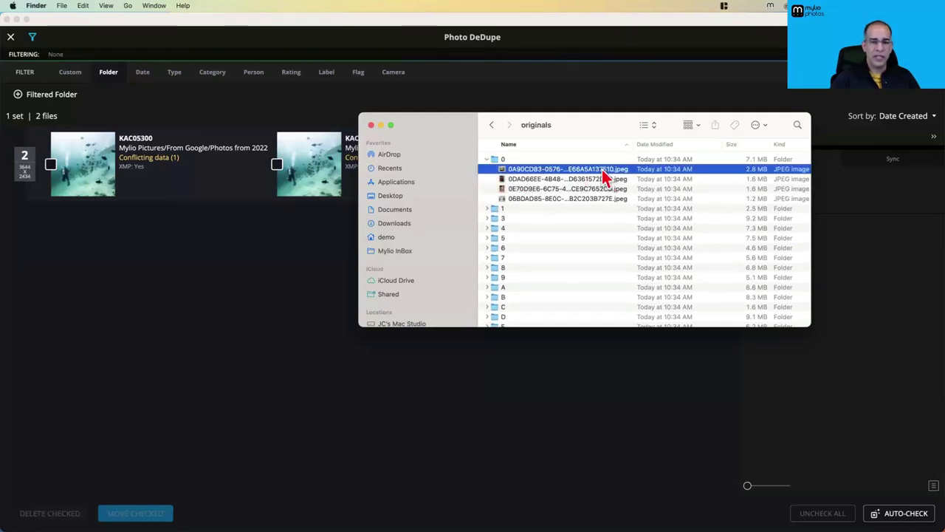
drag(633, 148, 702, 144)
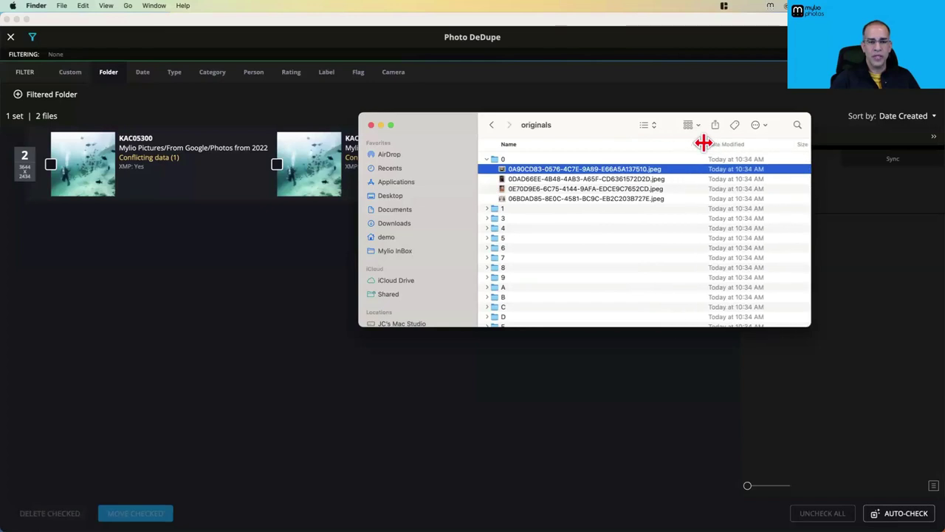
Drag the originals folder onto Mylio to copy its 47 files
click(487, 161)
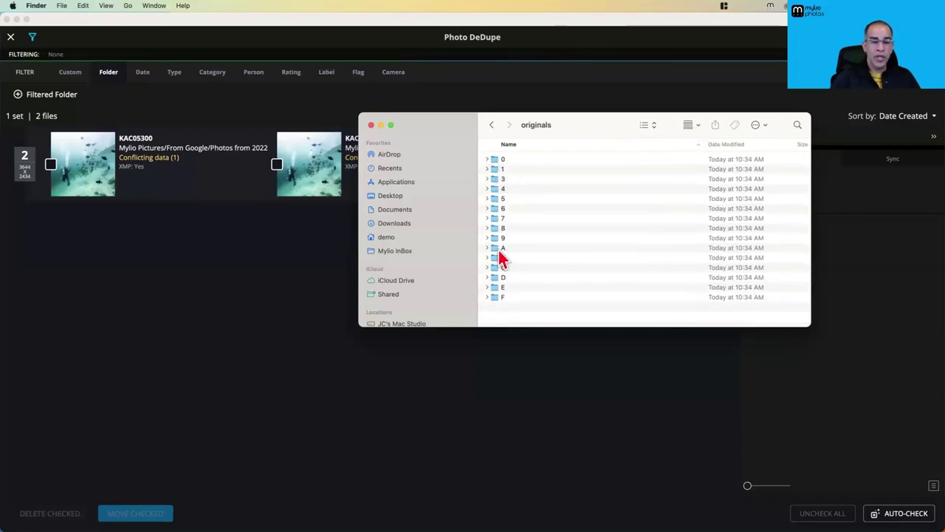
click(491, 125)
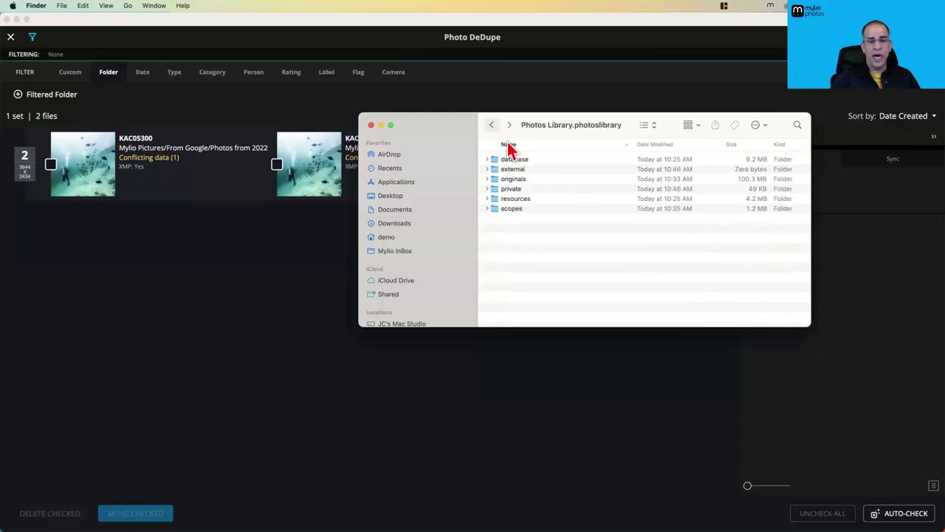
drag(536, 183, 263, 298)
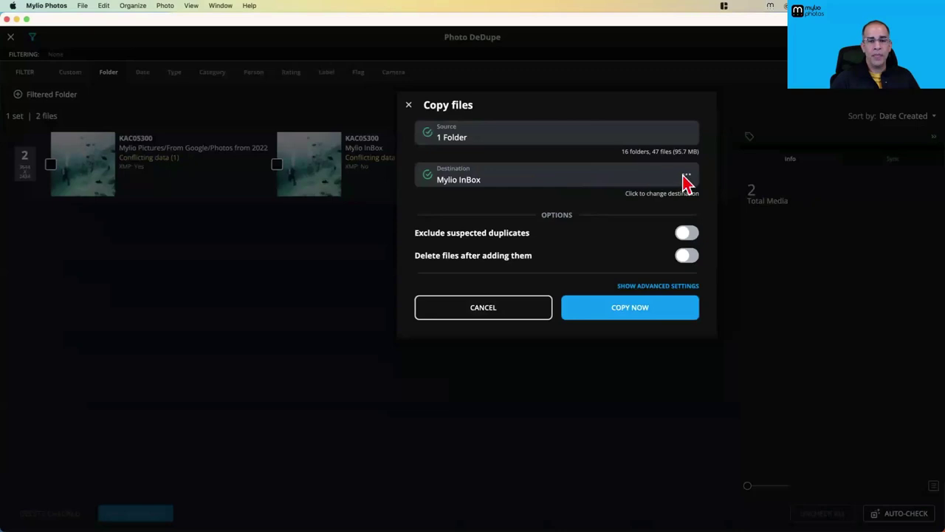
Create an Alternate_Apple_Library folder under Apple Photos and set it as the copy destination
click(685, 176)
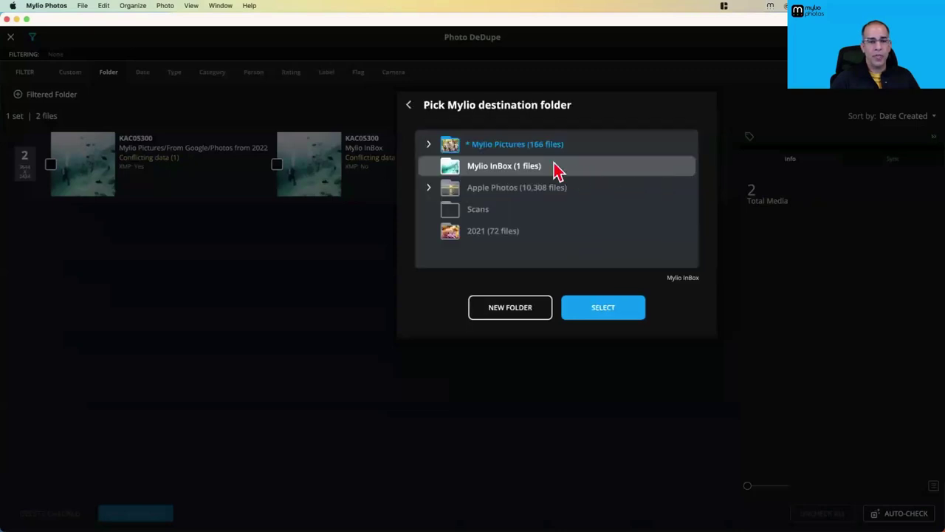
click(453, 193)
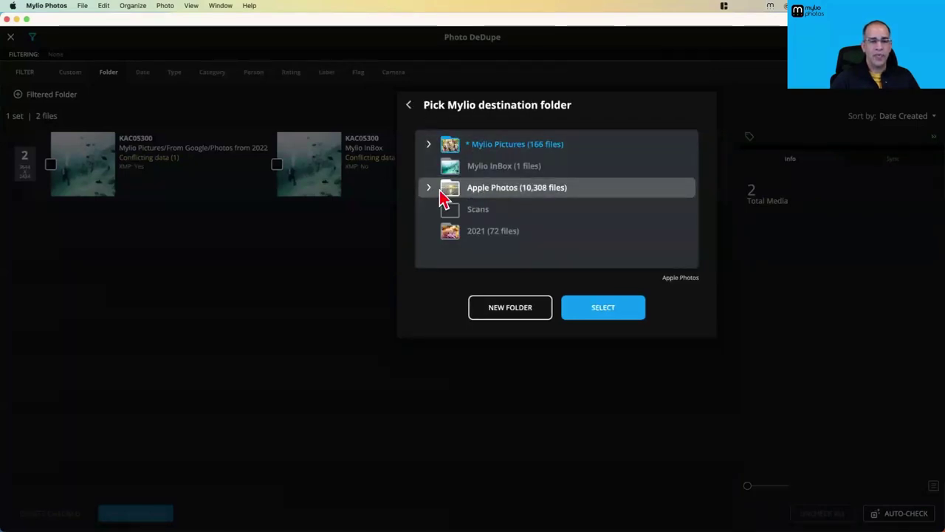
click(428, 188)
click(501, 309)
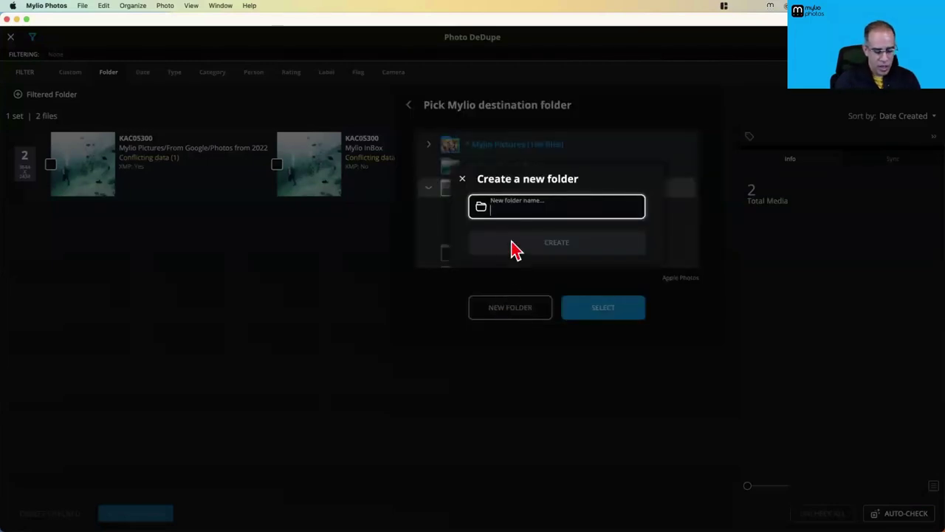
text(Alternate_Apple)
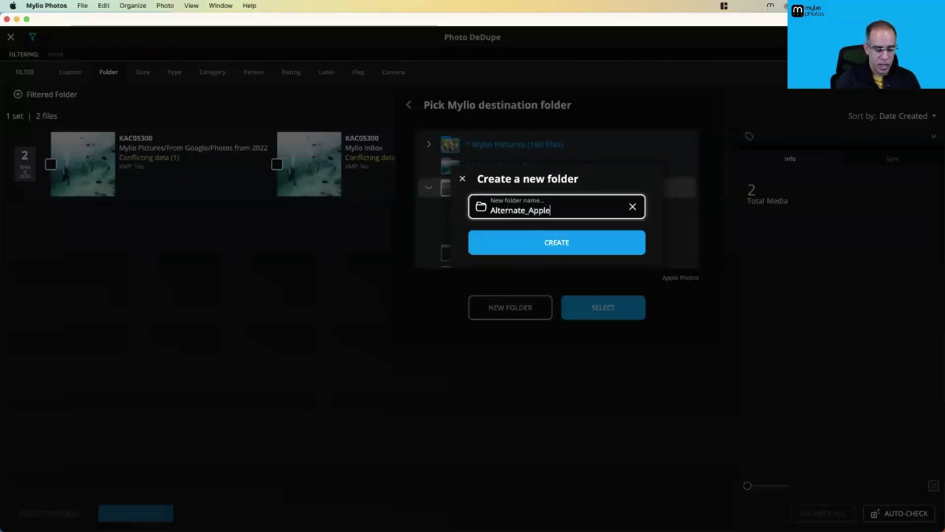
text(_Library)
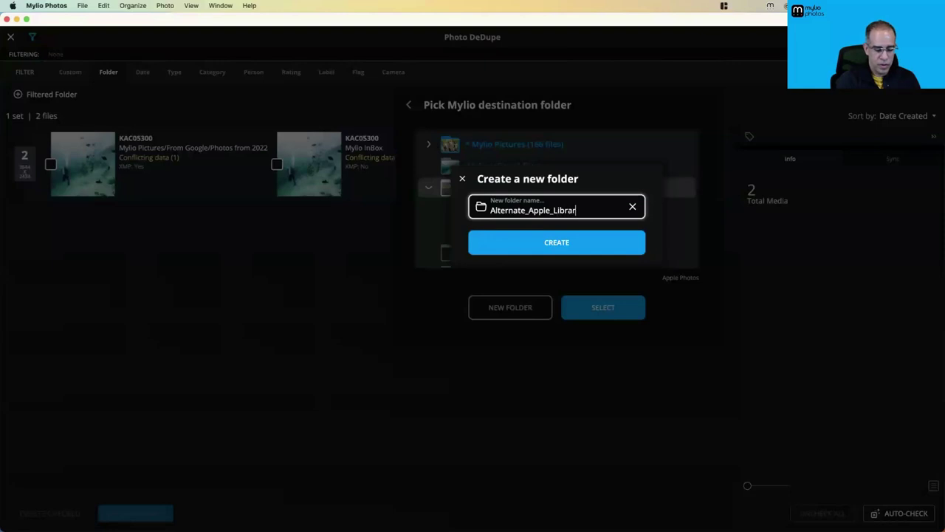
click(559, 249)
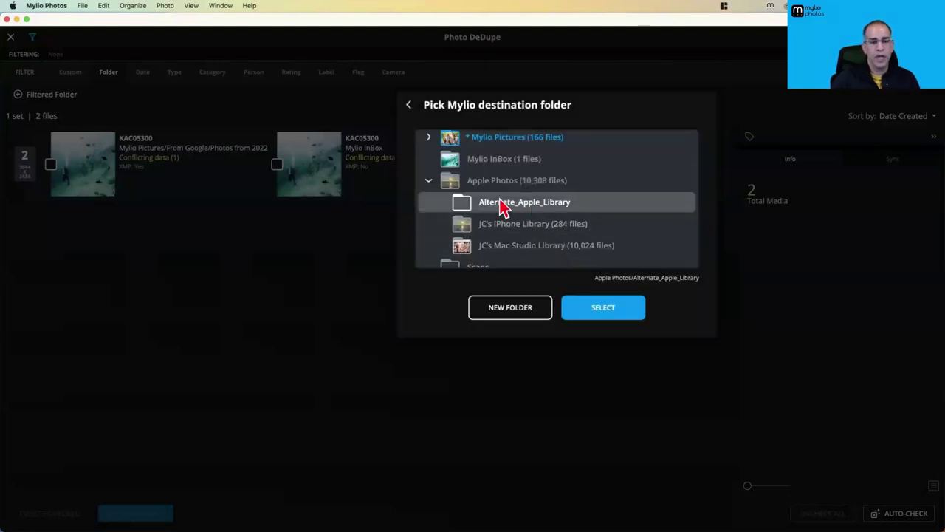
click(592, 314)
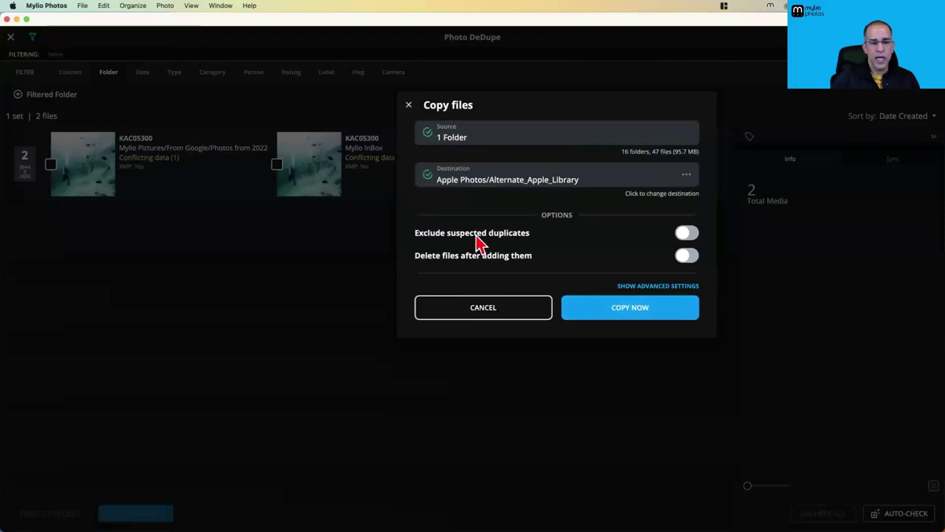
Turn on Exclude suspected duplicates and reveal the advanced naming and organization settings
click(688, 237)
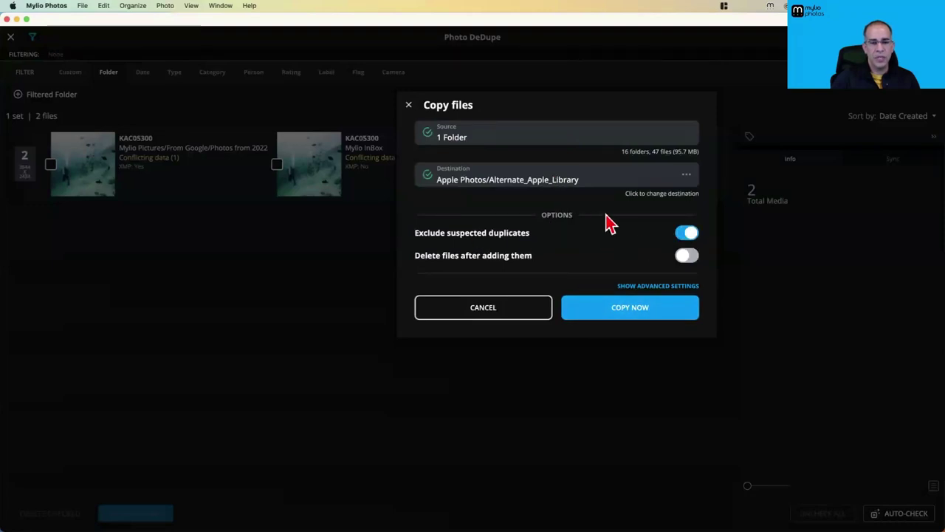
click(644, 287)
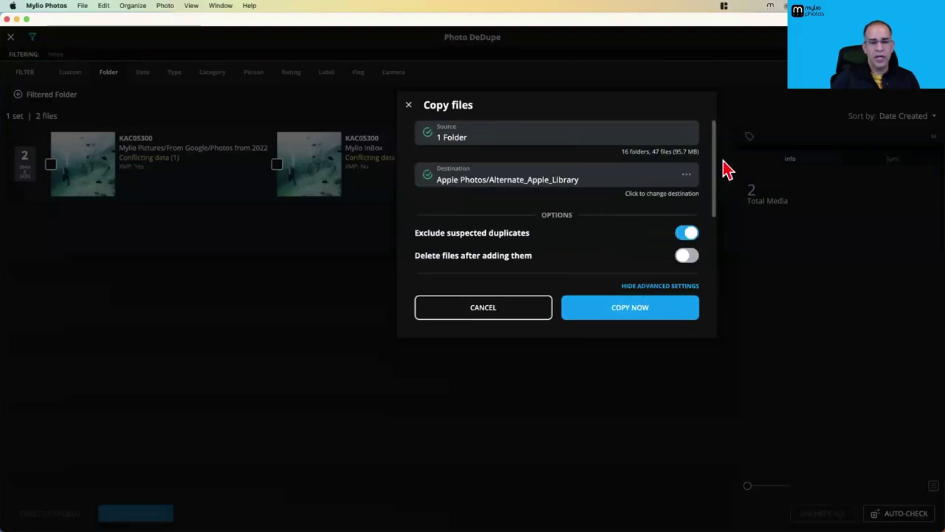
drag(717, 173, 717, 262)
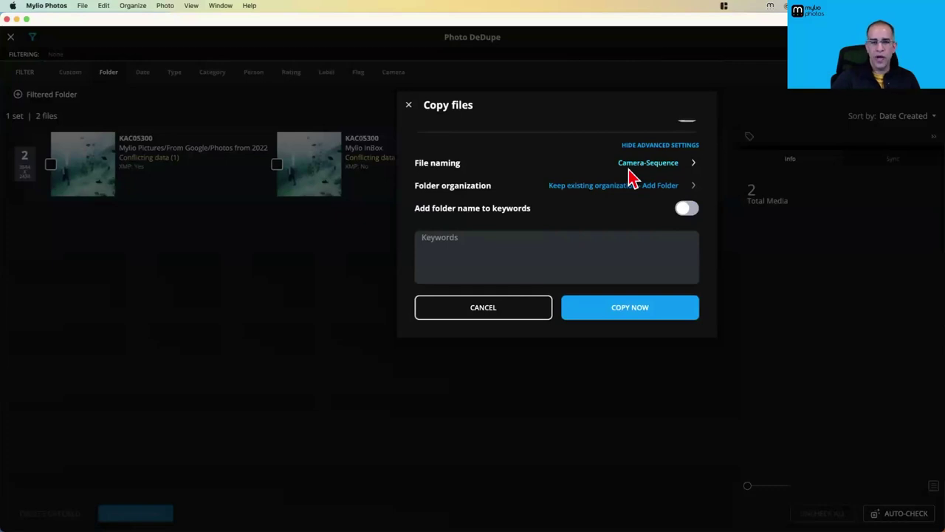
Check the photos in originals folder 1 in Finder, then return to Mylio
key(super+Tab)
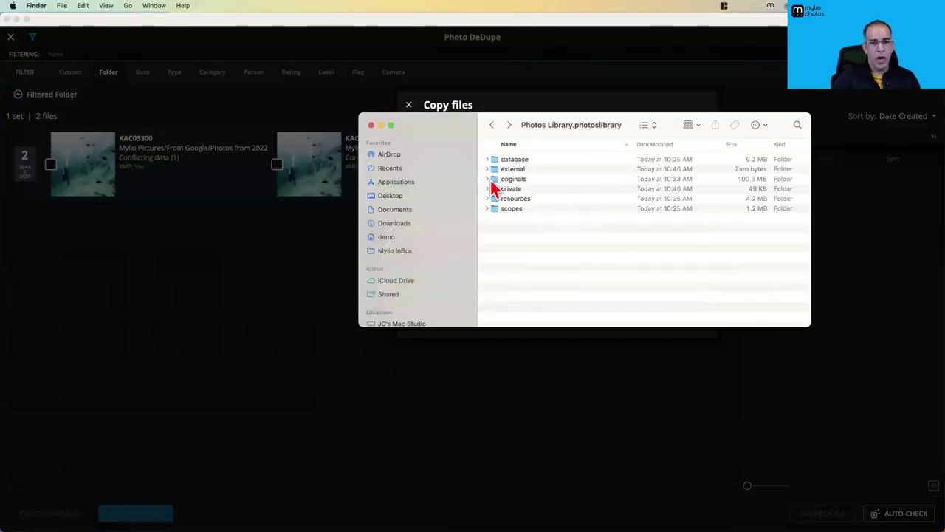
double_click(510, 179)
click(487, 169)
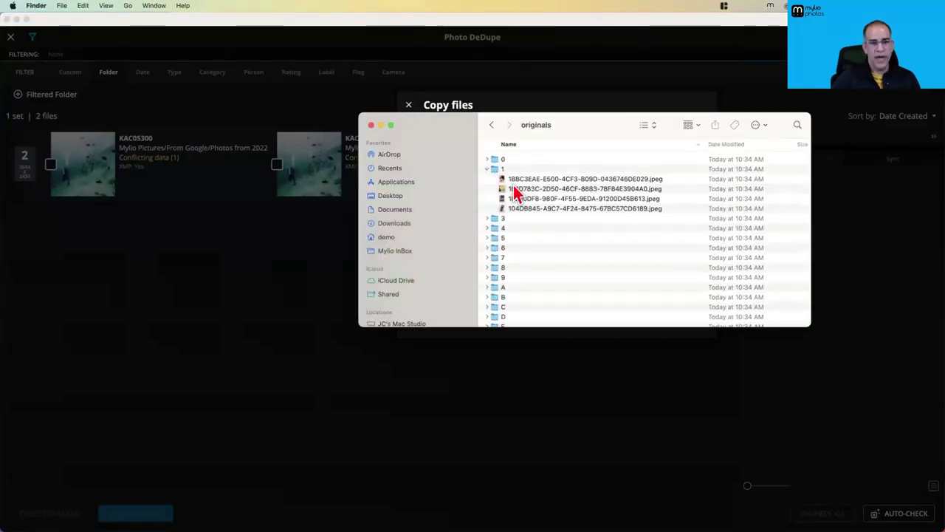
click(585, 181)
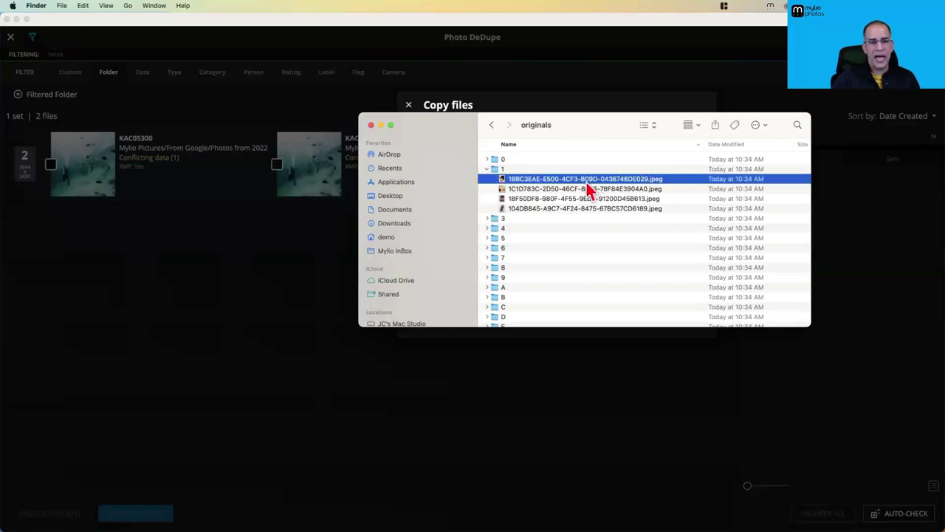
key(super+Tab)
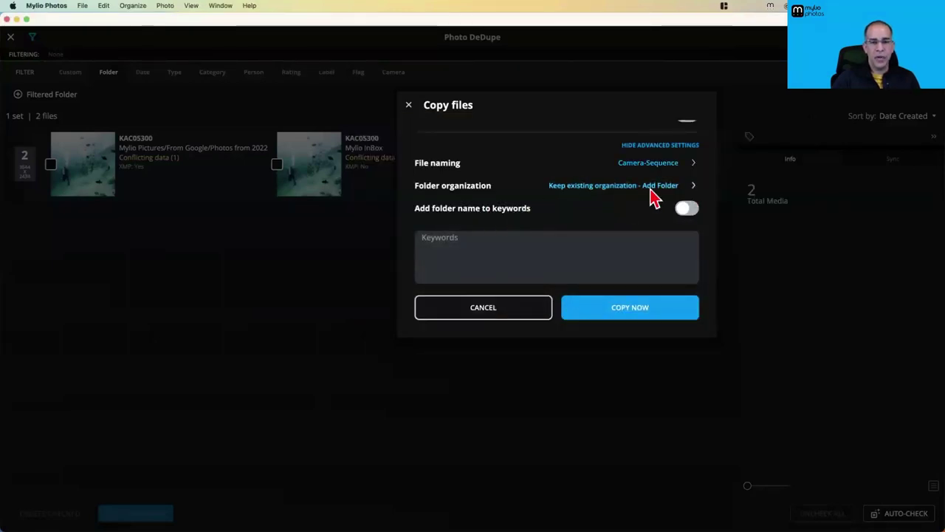
key(super+Tab)
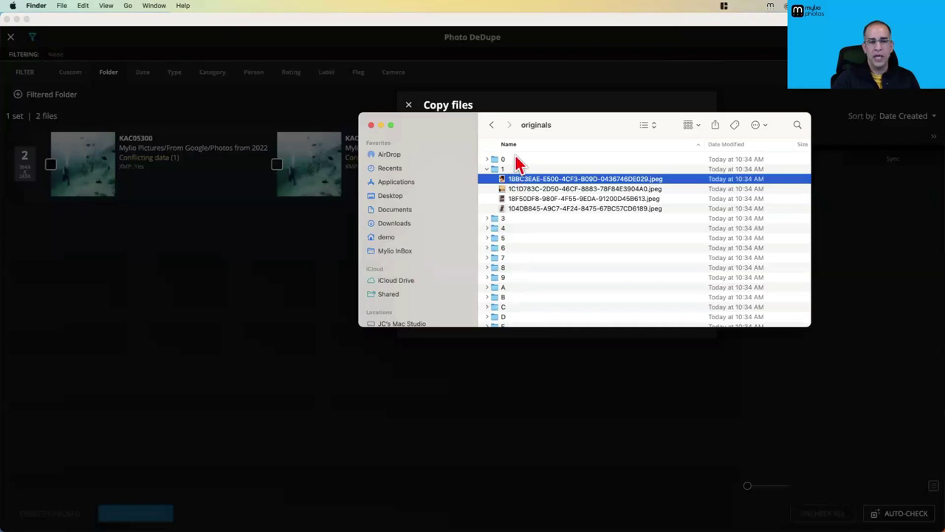
key(super+Tab)
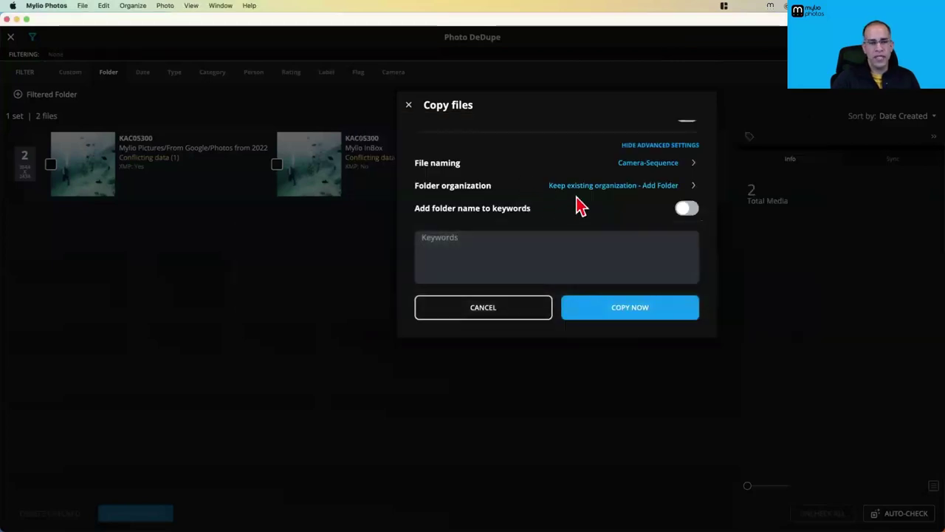
Set folder organization to Year and start the copy
click(650, 186)
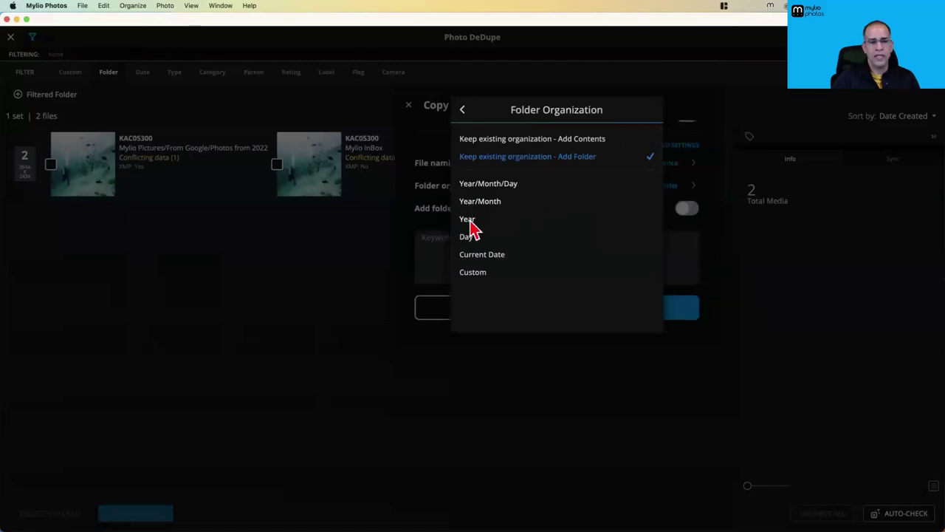
click(468, 220)
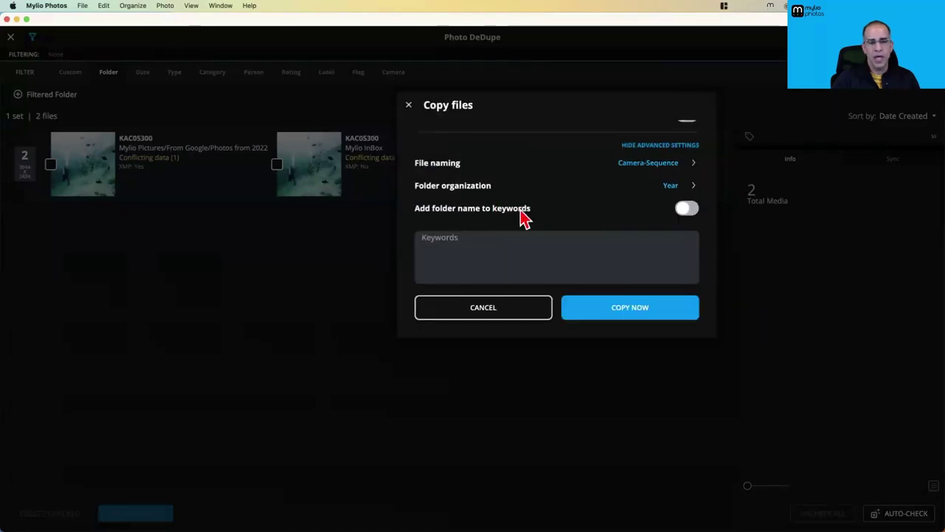
click(634, 310)
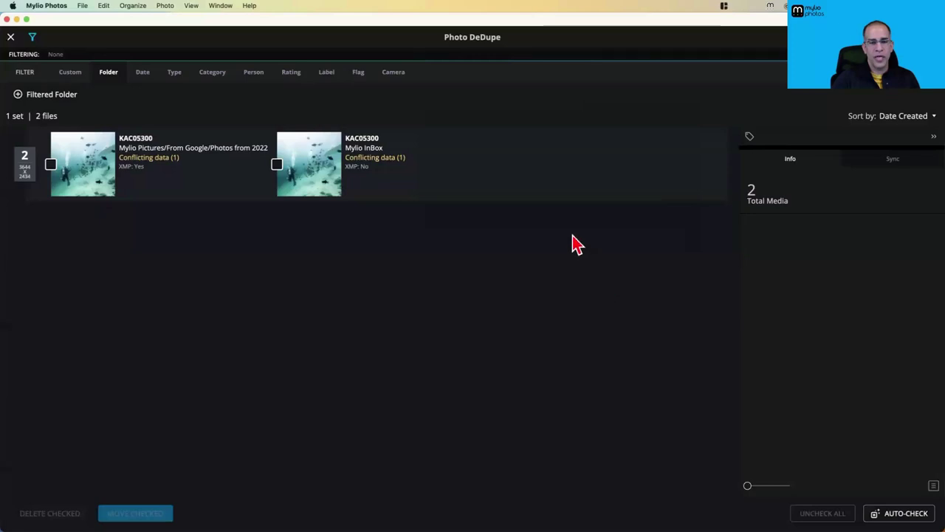
Close Photo DeDupe to see the Apple Photos folder now holding 10,355 items
click(32, 36)
click(11, 37)
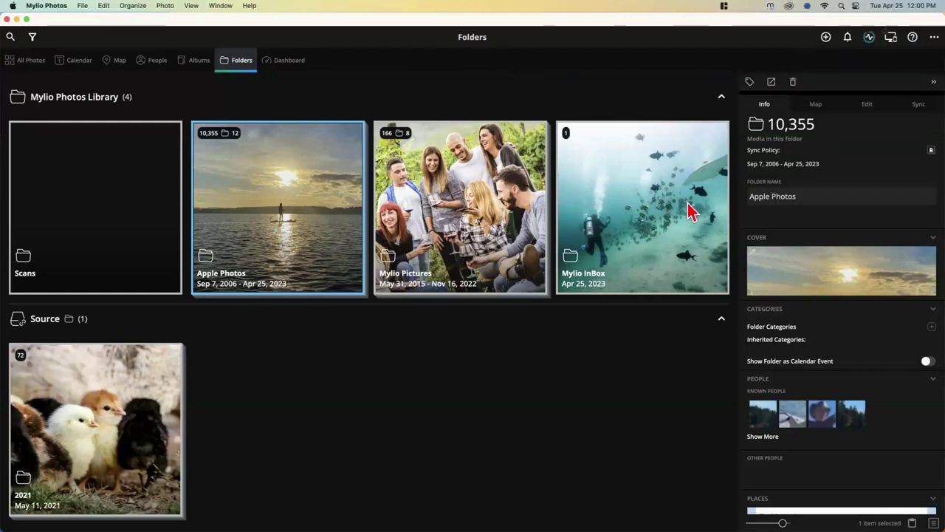
mouse_move(588, 511)
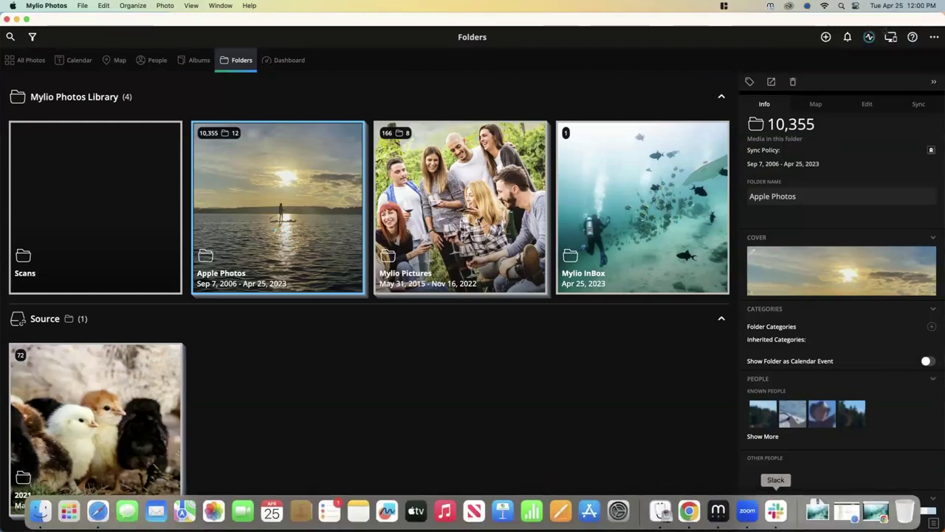